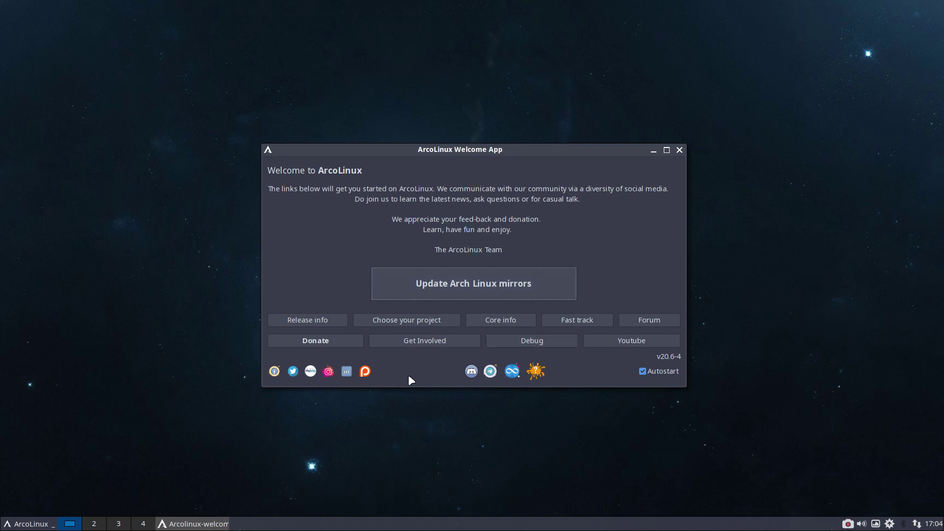
Open the Conflicts Info dialog listing the six package-conflict warnings.
left_click(538, 372)
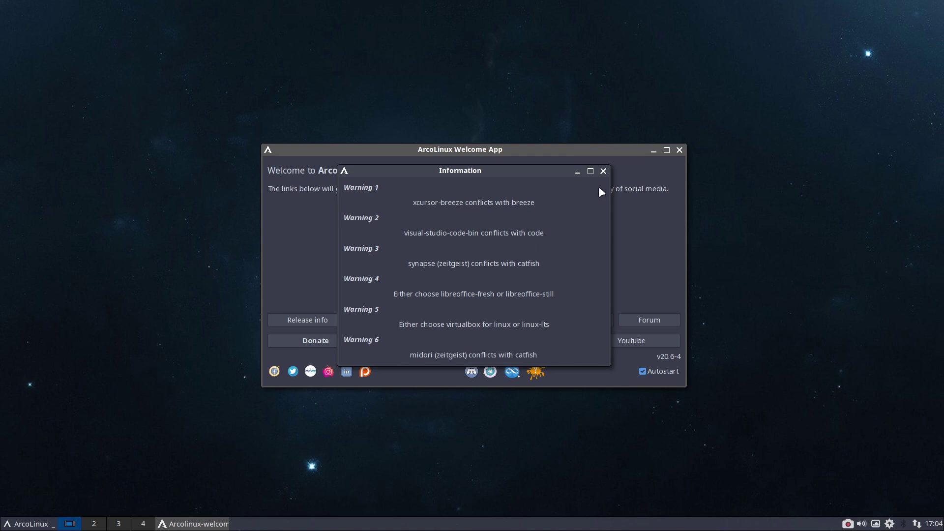
Dismiss the conflict warnings, untick Autostart, and close the Welcome App window.
left_click(604, 170)
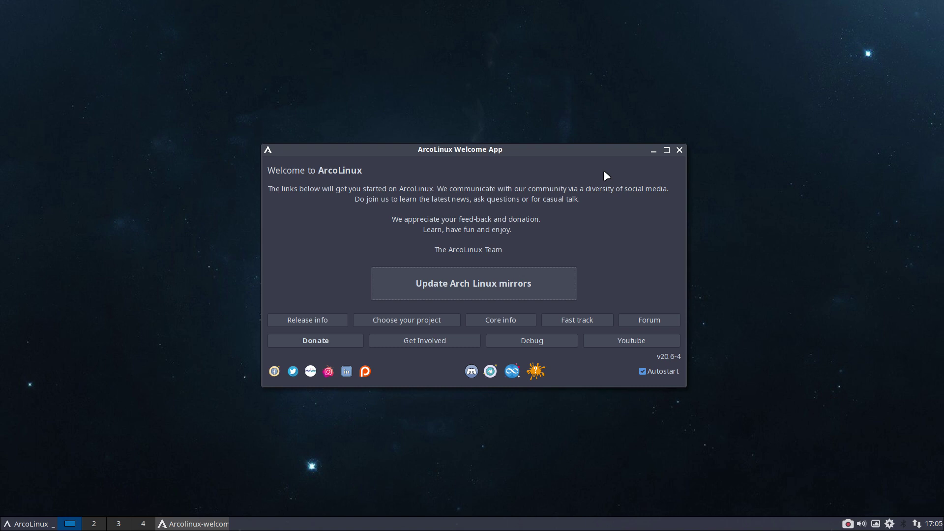
left_click(644, 370)
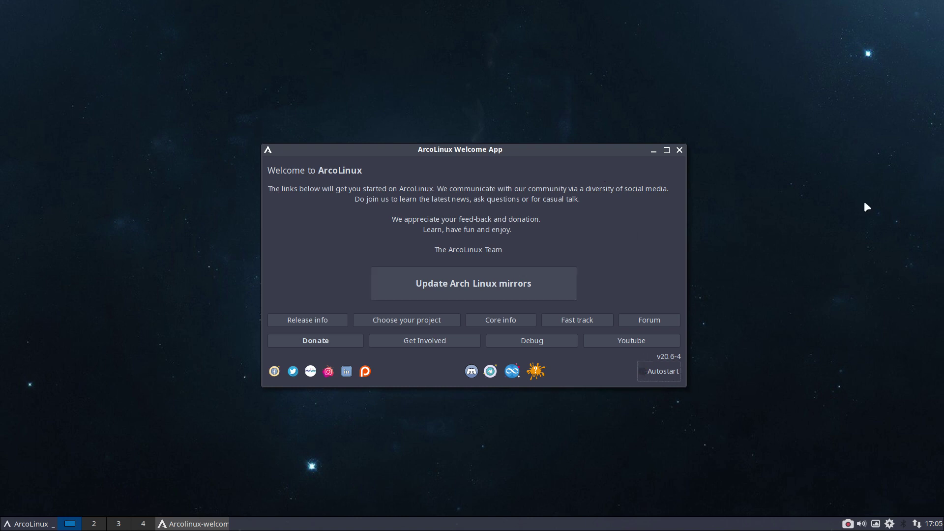
left_click(679, 150)
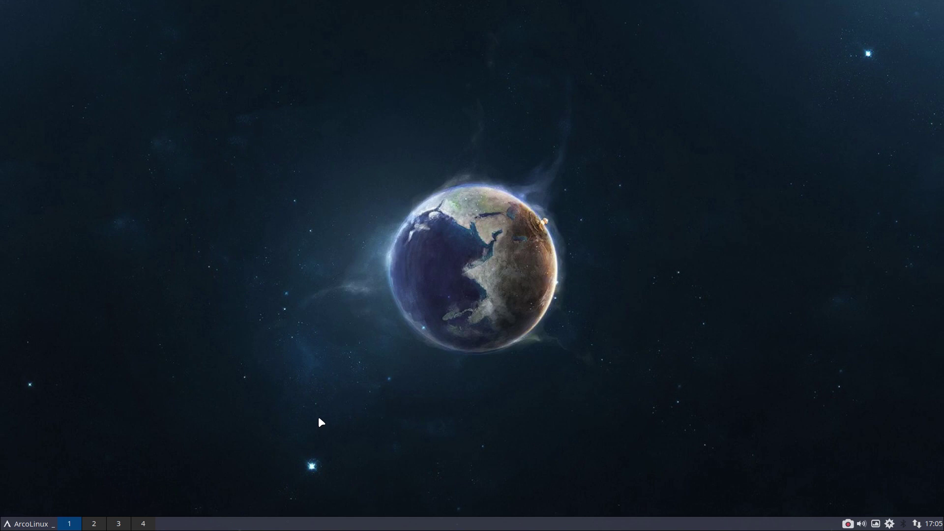
left_click(30, 526)
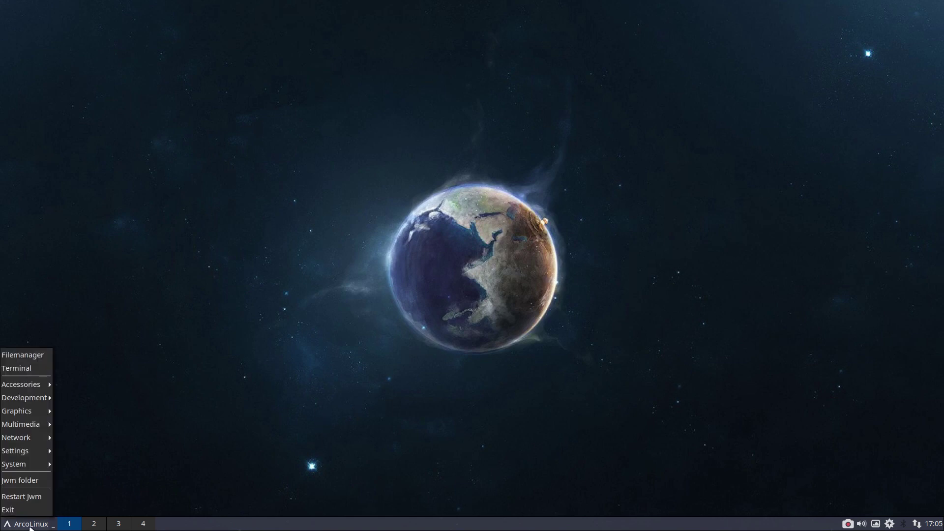
mouse_move(48, 398)
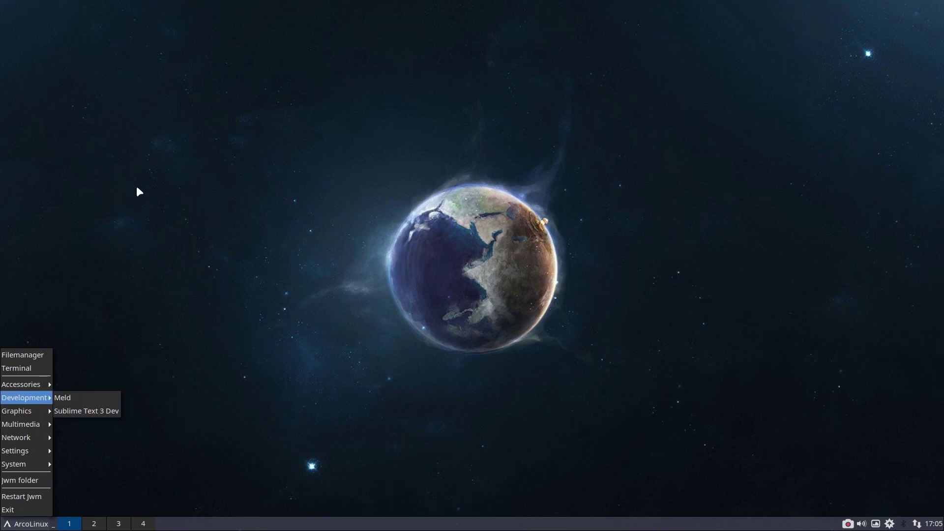
left_click(150, 107)
right_click(150, 106)
left_click(843, 61)
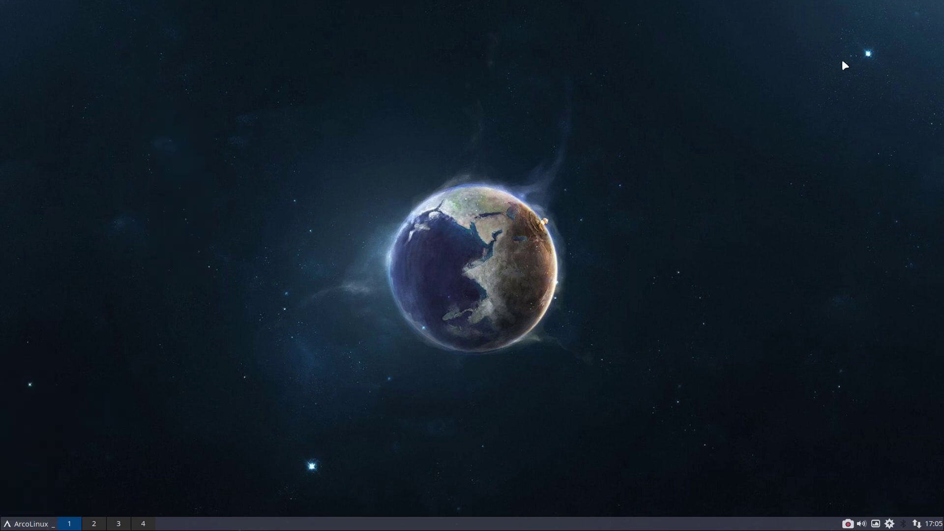
right_click(760, 47)
left_click(641, 55)
right_click(305, 92)
left_click(174, 102)
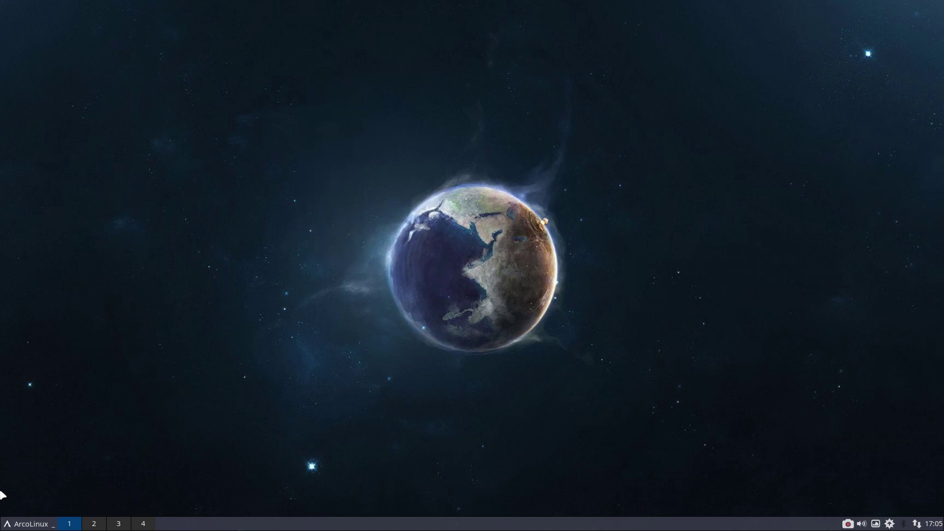
left_click(22, 527)
mouse_move(24, 467)
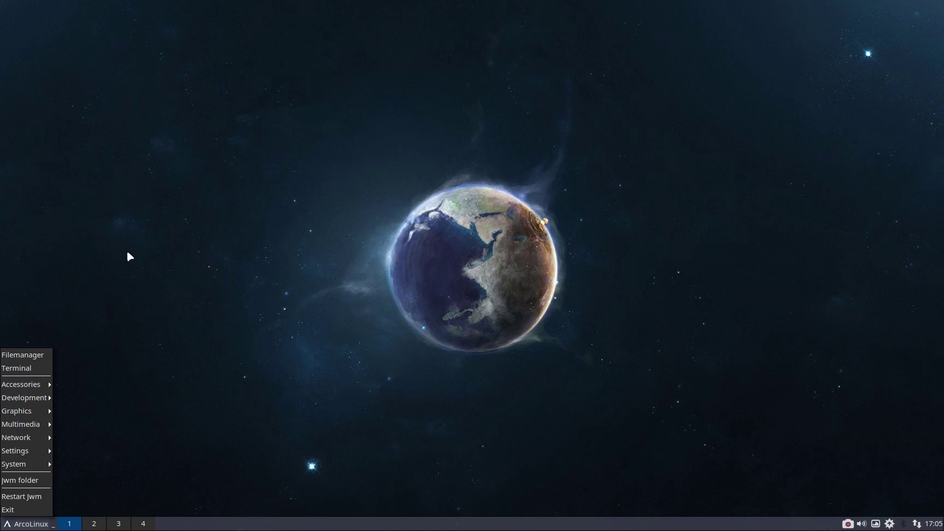
right_click(243, 102)
right_click(640, 89)
right_click(662, 89)
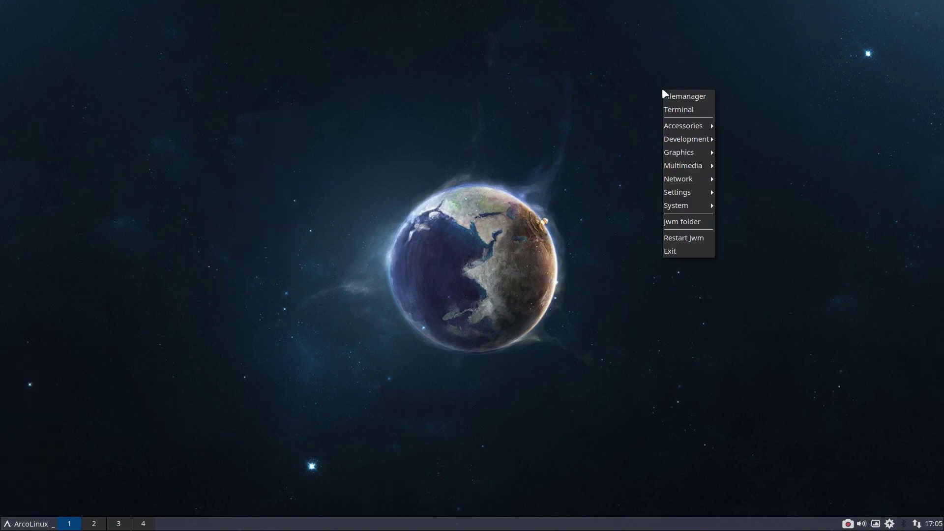
right_click(346, 133)
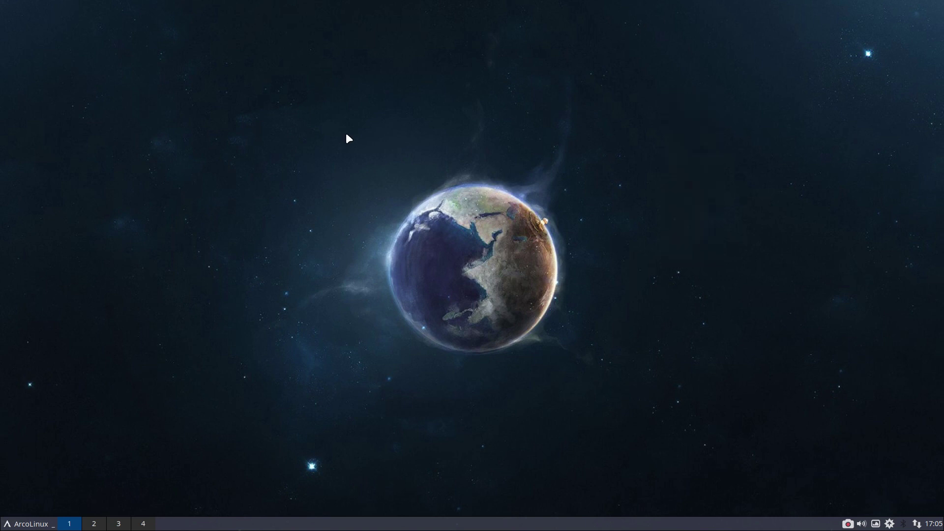
right_click(347, 134)
mouse_move(382, 175)
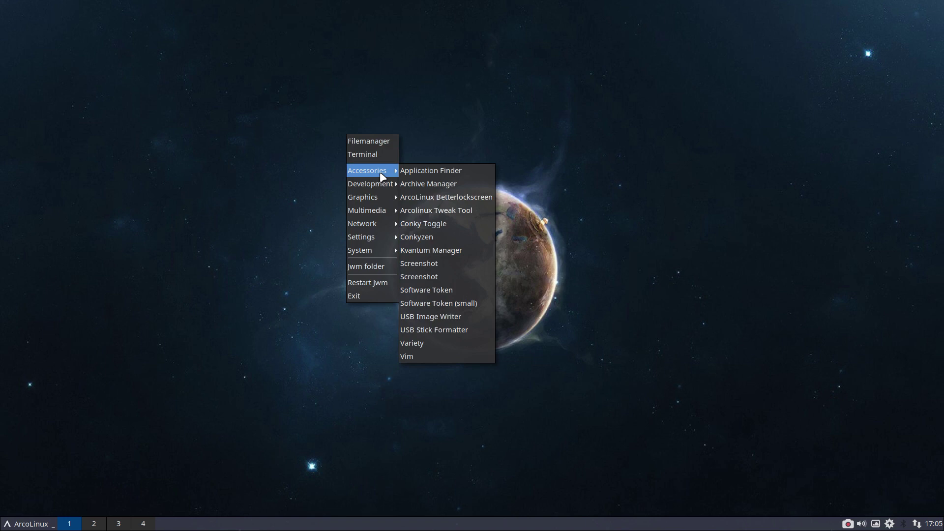
left_click(276, 173)
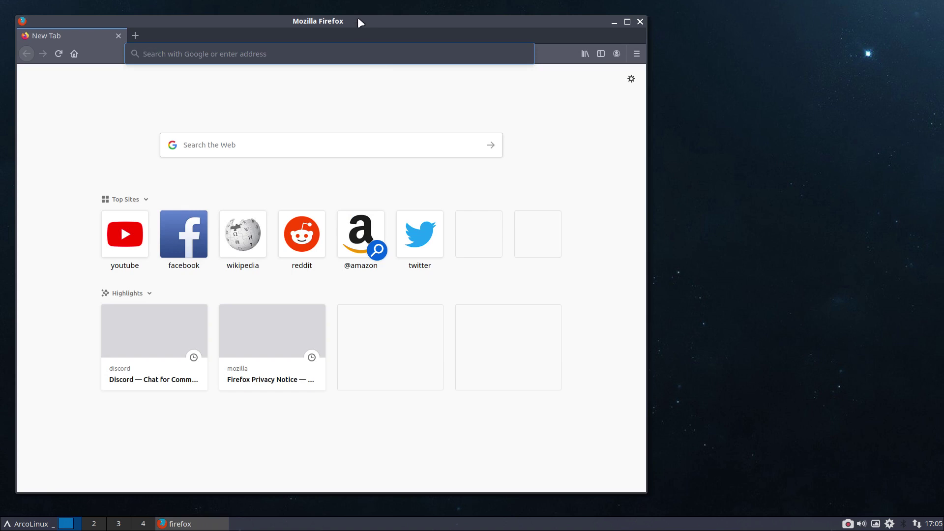
Maximize Firefox, search 'arch linux jwm' and open the JWM - ArchWiki article.
double_click(358, 19)
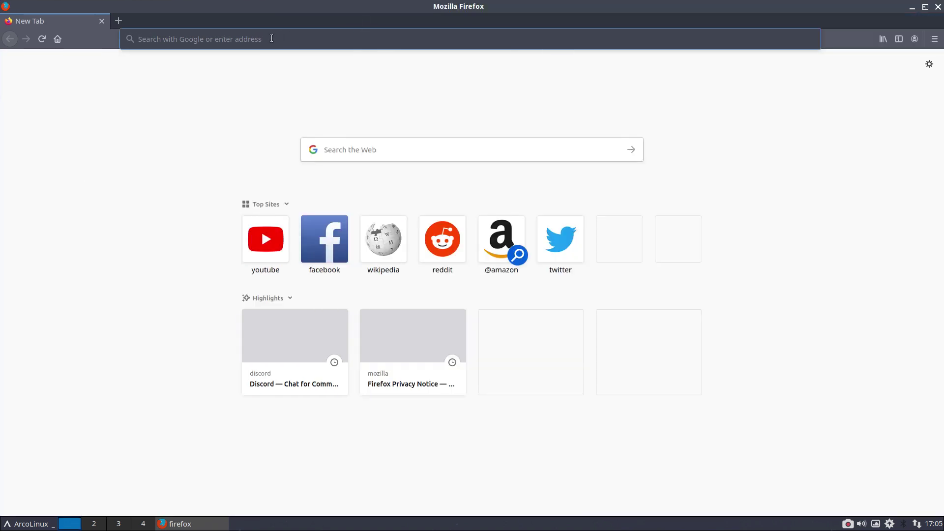
type("arch l")
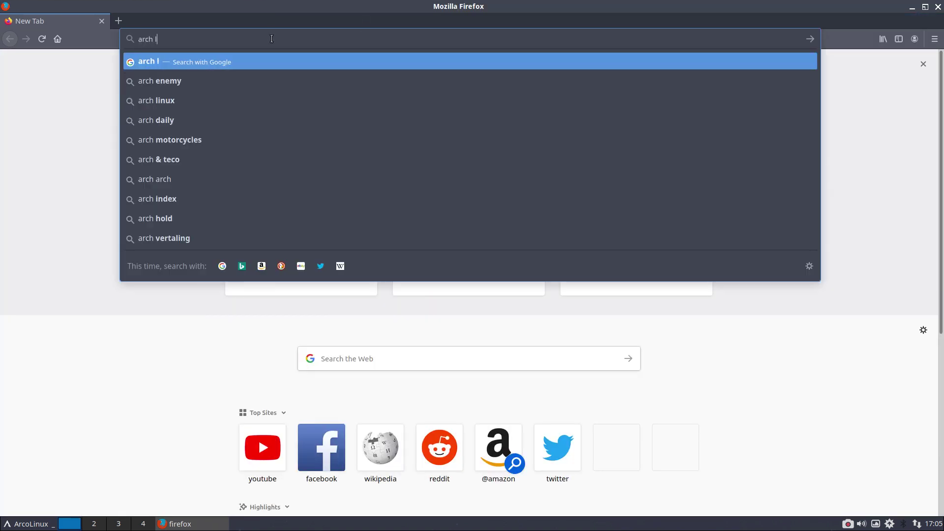
type("inux jwm")
key("Return")
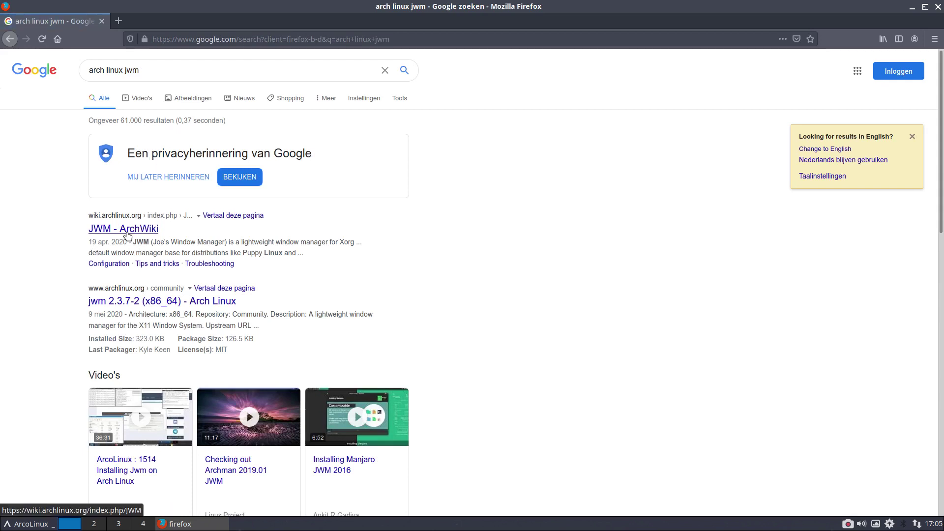
left_click(142, 230)
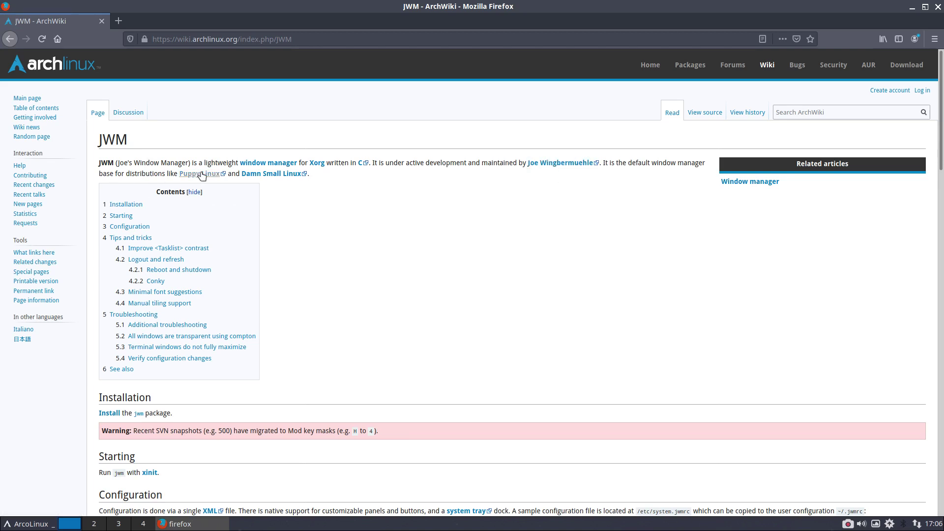
Scroll to the bottom of the JWM article and minimize Firefox.
scroll(338, 310, "down", 8)
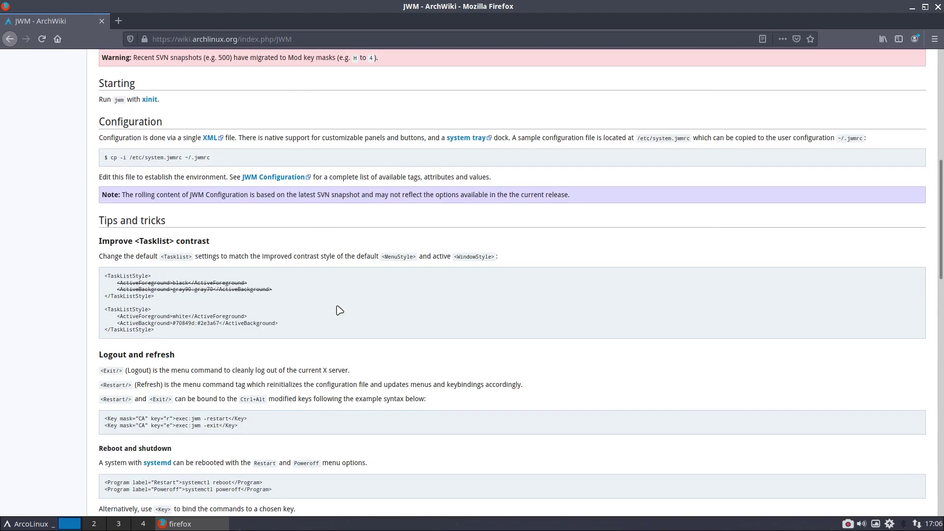
scroll(337, 309, "down", 15)
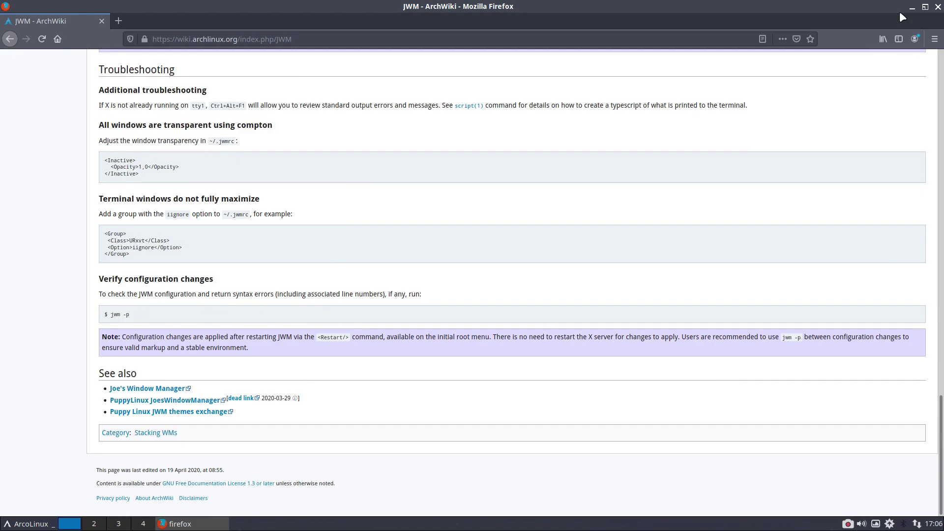
left_click(910, 8)
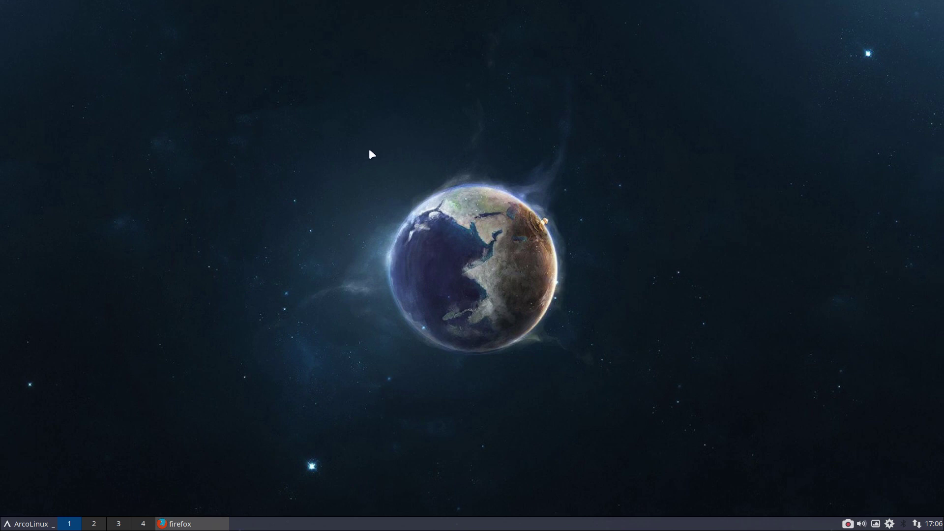
Open and dismiss the desktop root menu and the main application menu.
right_click(326, 117)
left_click(268, 110)
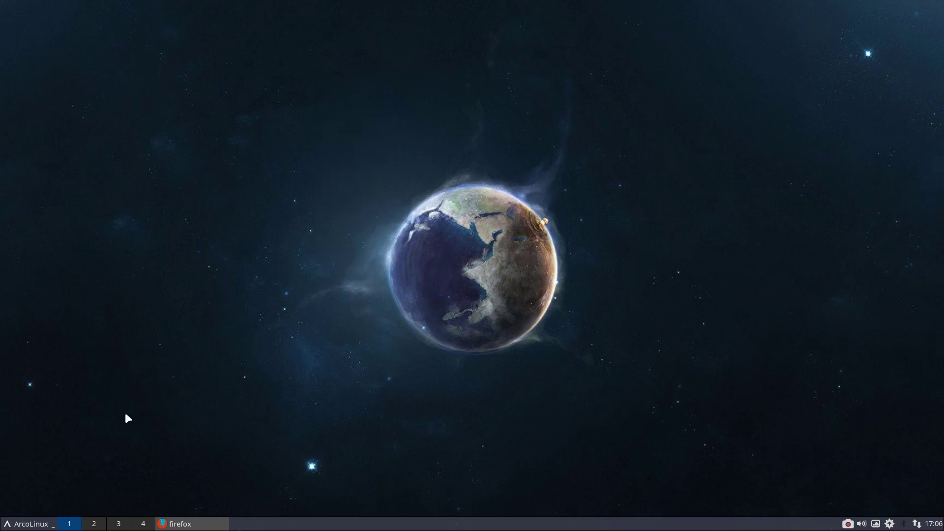
left_click(27, 524)
left_click(329, 270)
Launch a second Firefox window from the launcher by typing 'fire', then close it.
key("super+shift+d")
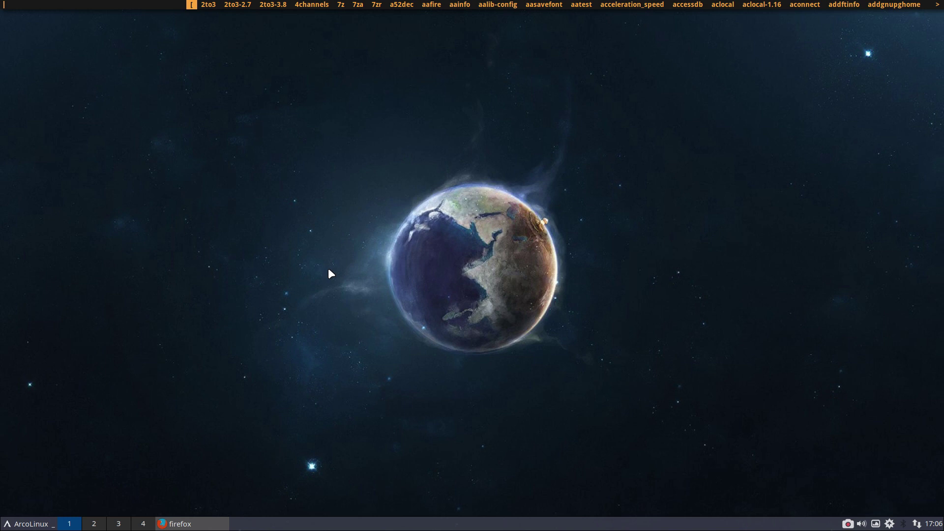
type("fir")
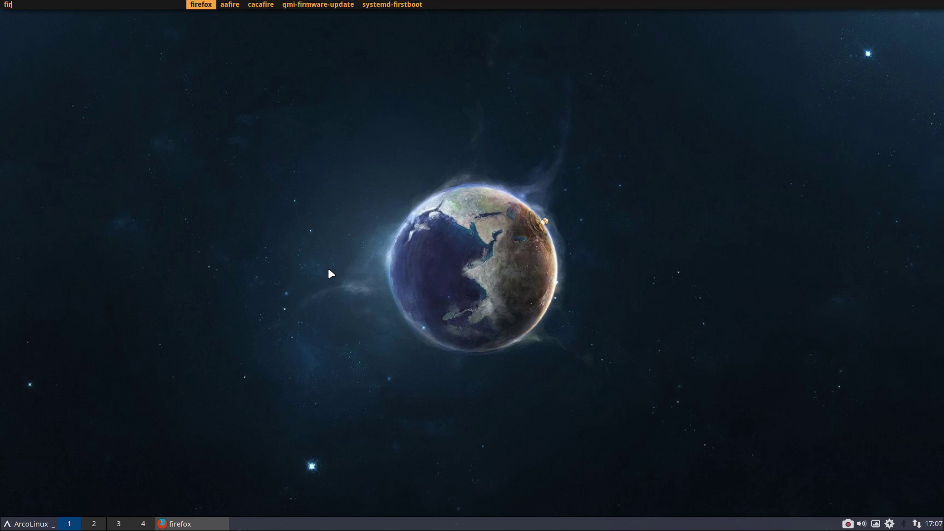
type("e")
key("Return")
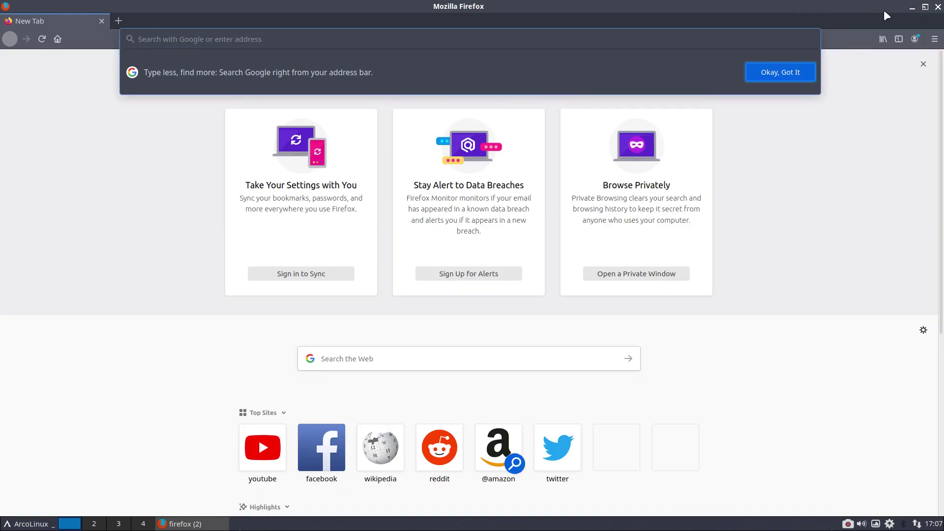
left_click(938, 7)
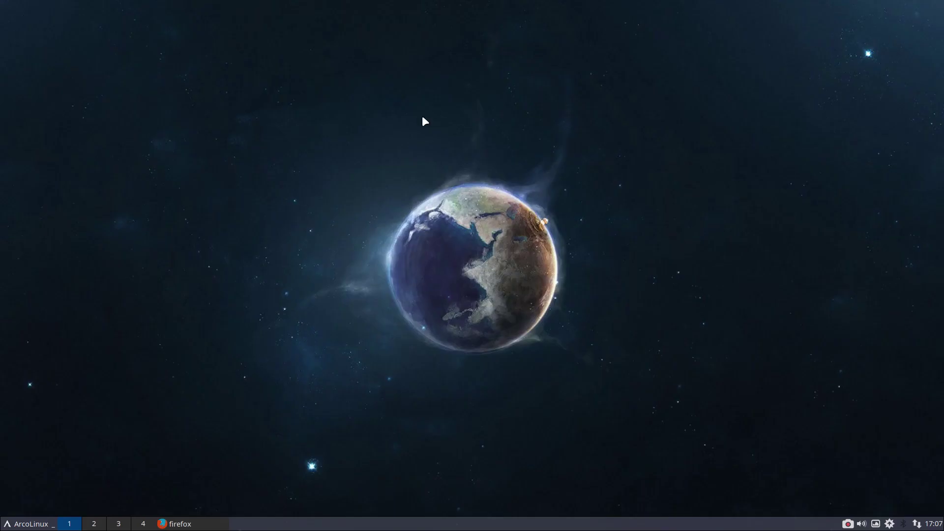
Search 'print' in dmenu and launch system-config-printer.
key("super+d")
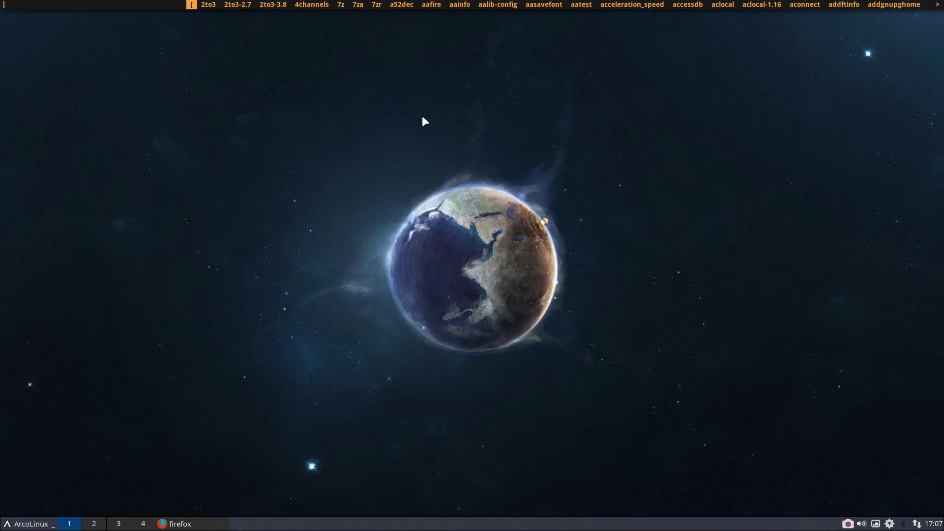
type("print")
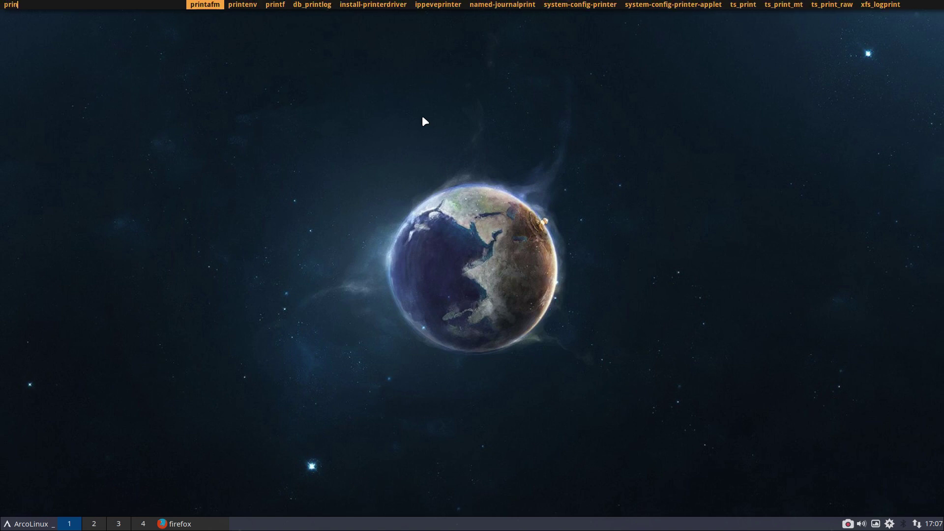
key("Right")
key("Right")
key("Right")
key("Right")
key("Right")
key("Right")
key("Right")
key("Right")
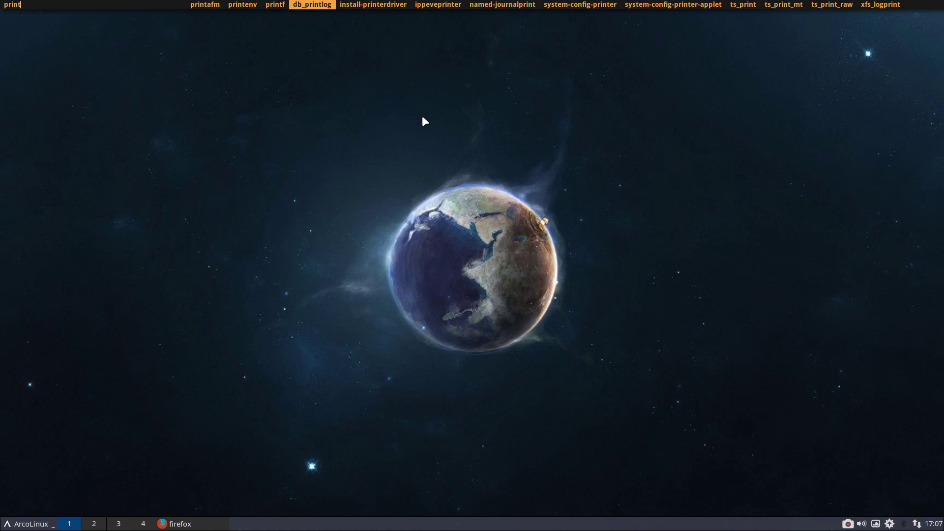
key("Left")
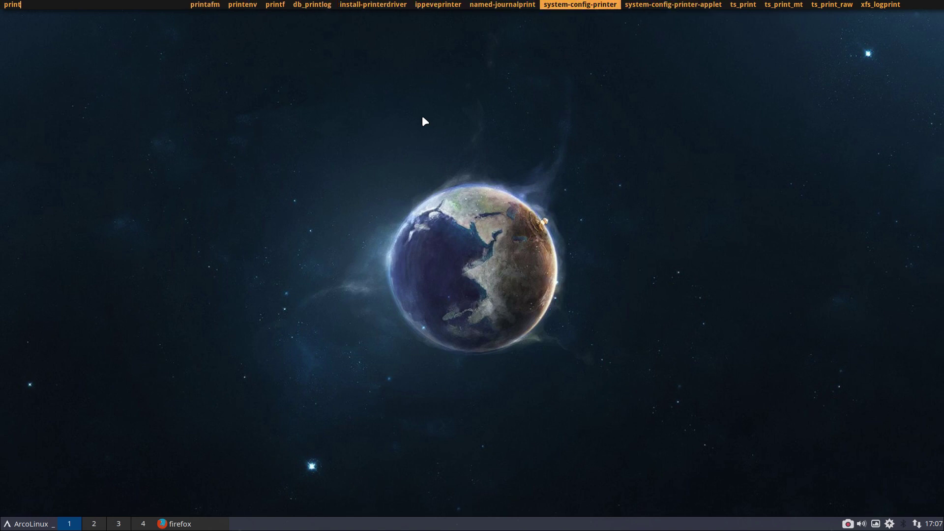
key("Return")
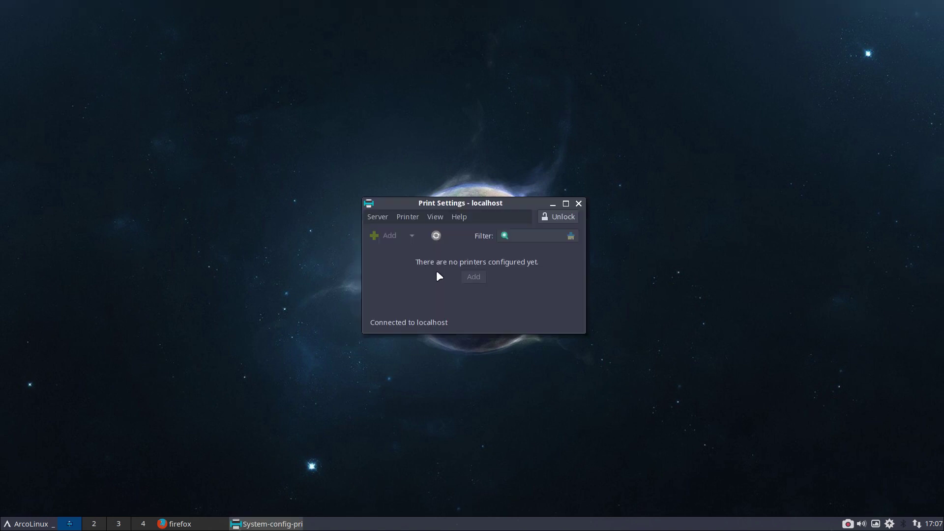
Authenticate with the admin password and select the Canon MG7700 network printer in the wizard.
left_click(554, 218)
type("****")
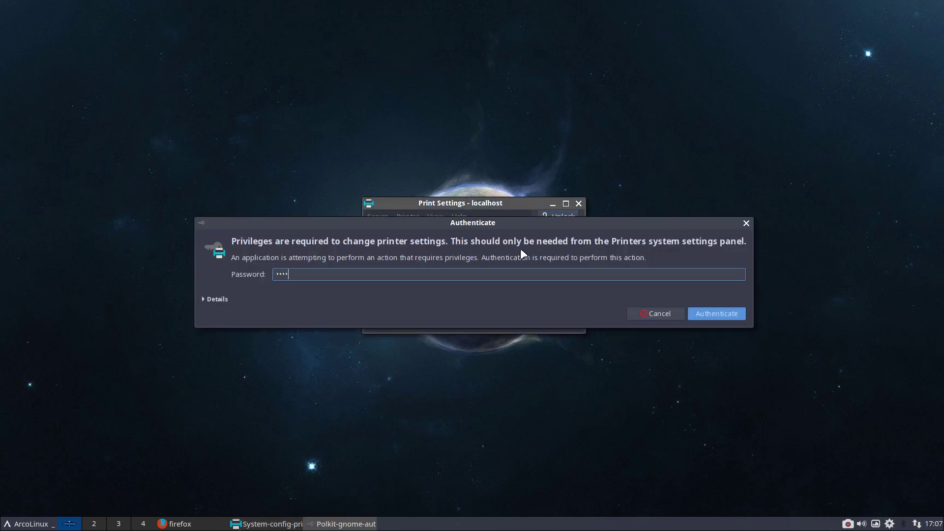
key("Return")
left_click(472, 276)
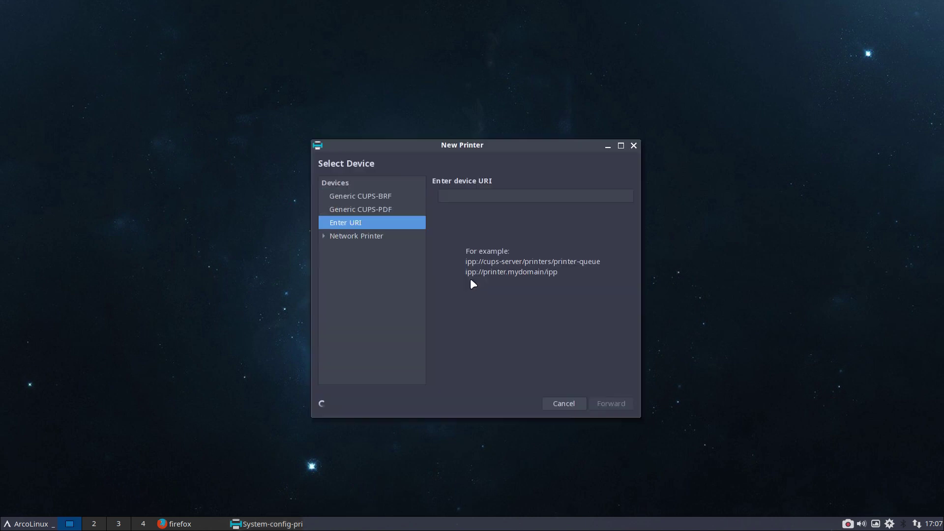
left_click(333, 236)
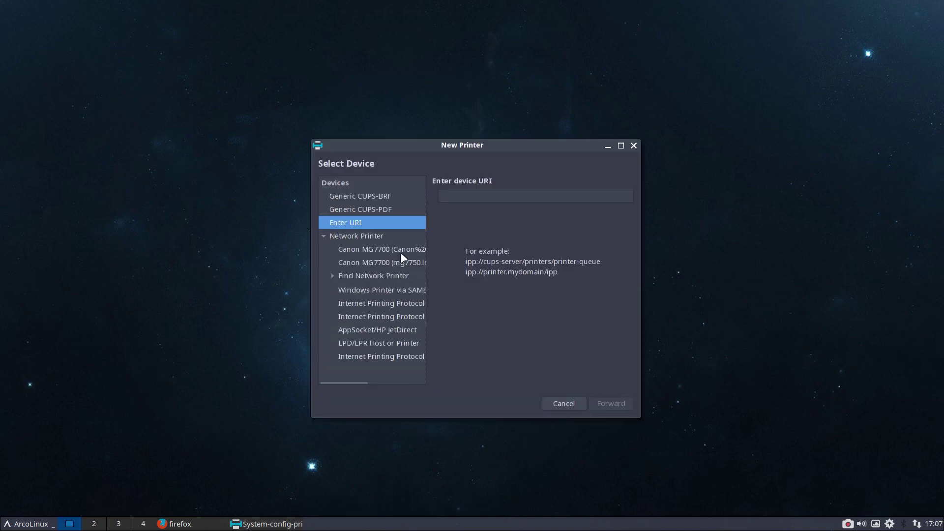
left_click(400, 253)
left_click(402, 264)
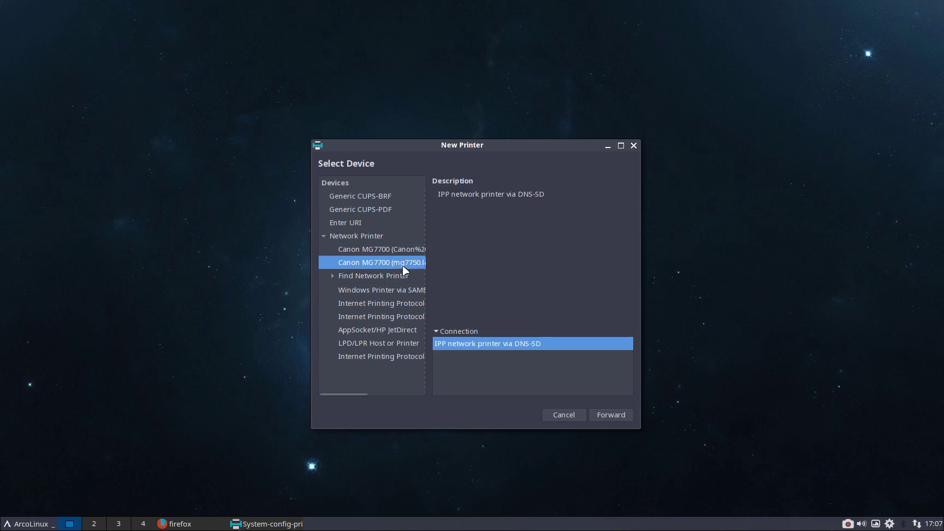
Accept the driver and description, decline the test page, and close Print Settings.
left_click(609, 416)
left_click(610, 416)
left_click(611, 414)
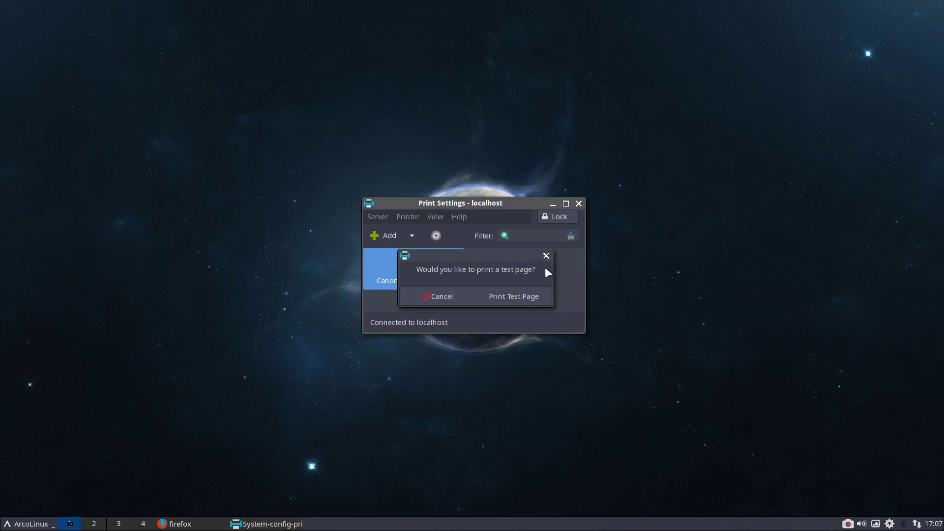
left_click(442, 294)
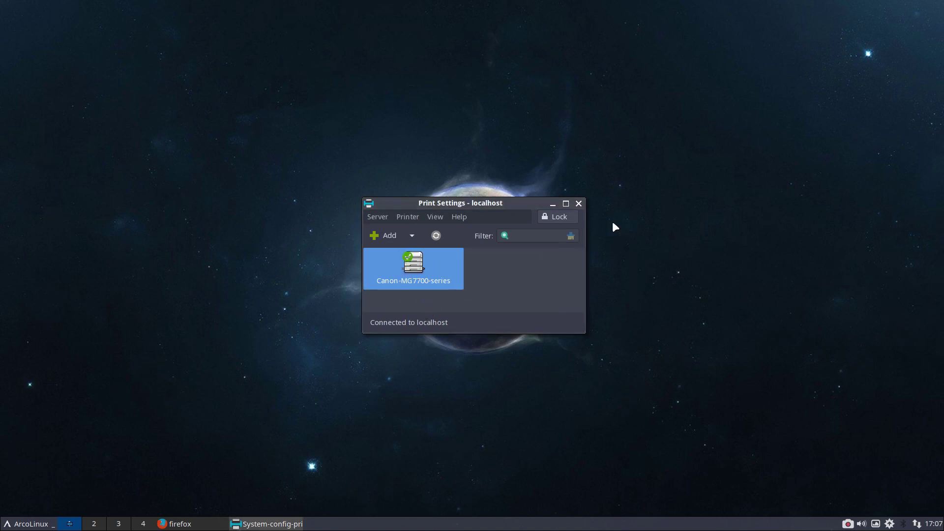
left_click(578, 202)
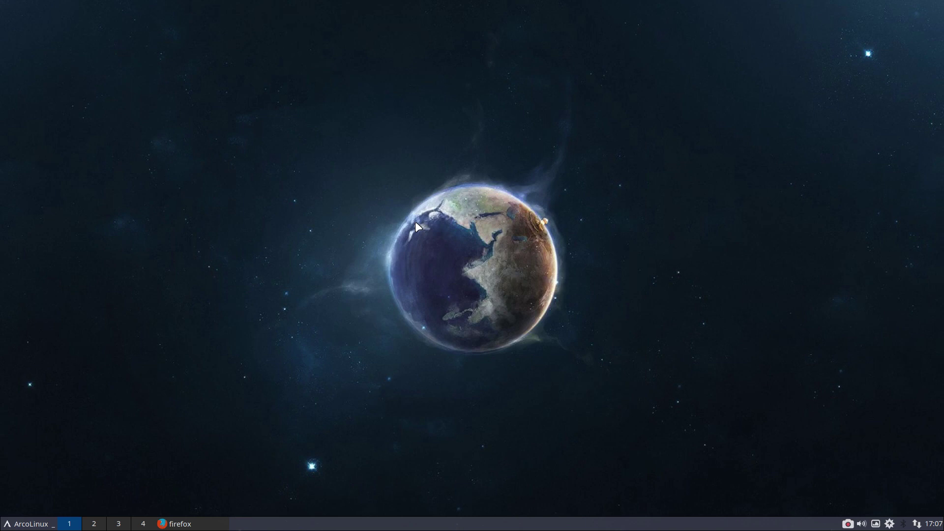
Open and dismiss dmenu and the ArcoLinux application menu.
key("super+shift+d")
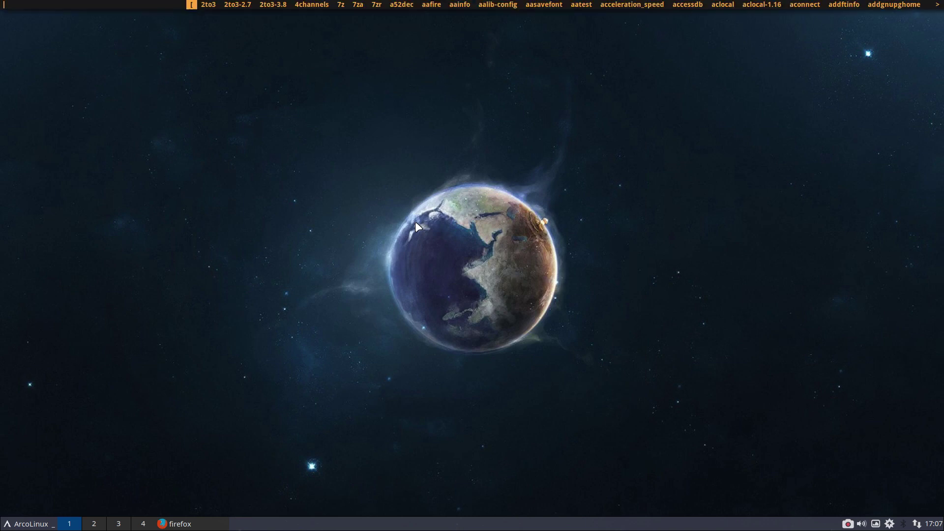
key("Escape")
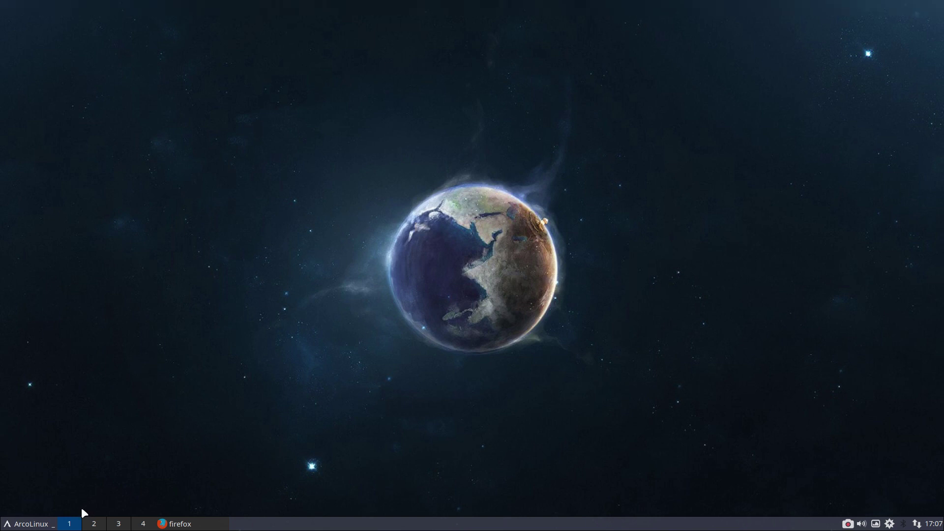
left_click(25, 524)
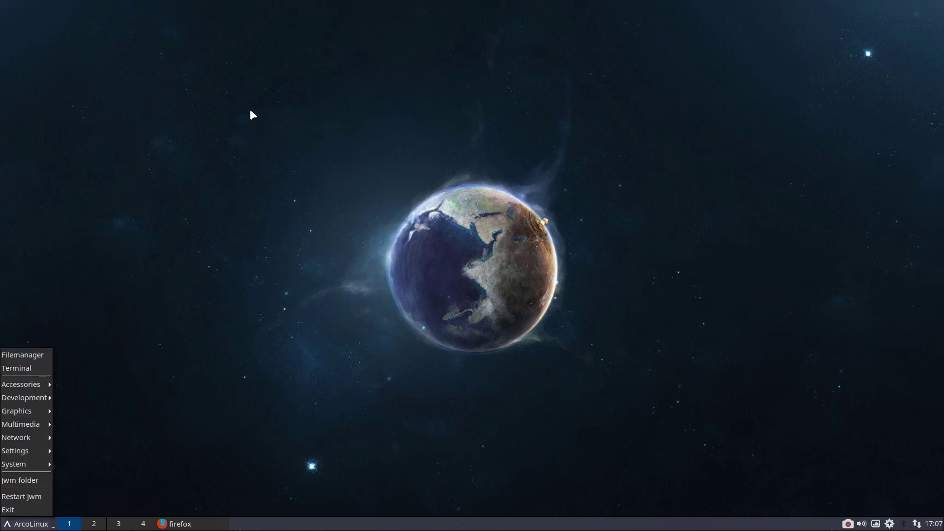
left_click(24, 527)
Open the desktop root menu and browse its System, Accessories, Graphics and Multimedia submenus.
right_click(251, 162)
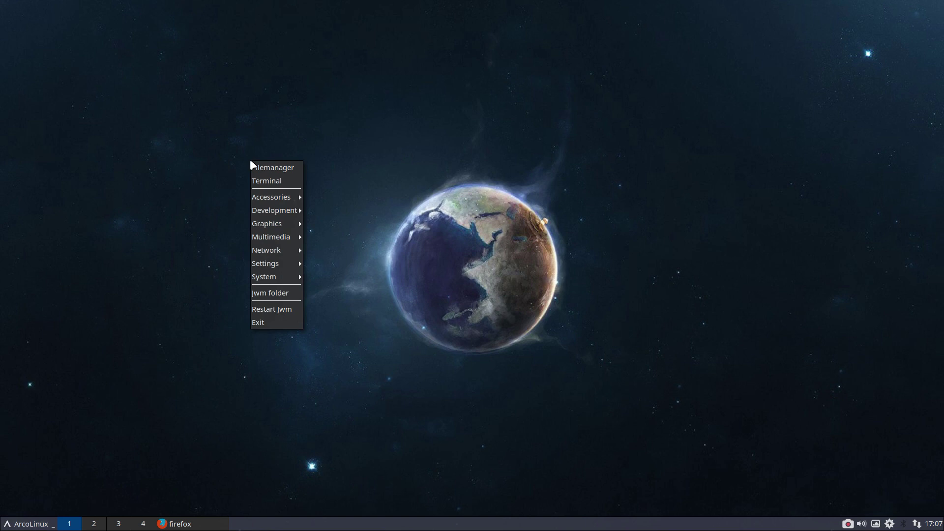
mouse_move(289, 277)
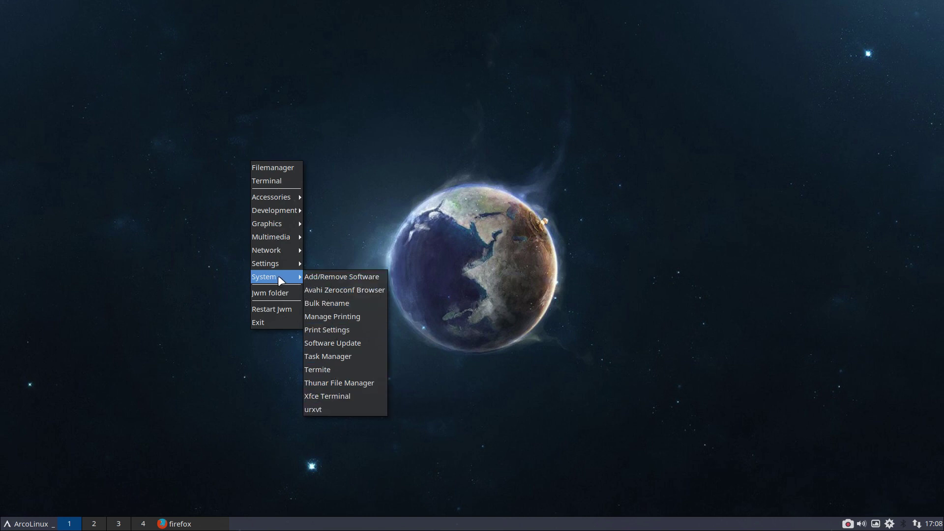
mouse_move(280, 197)
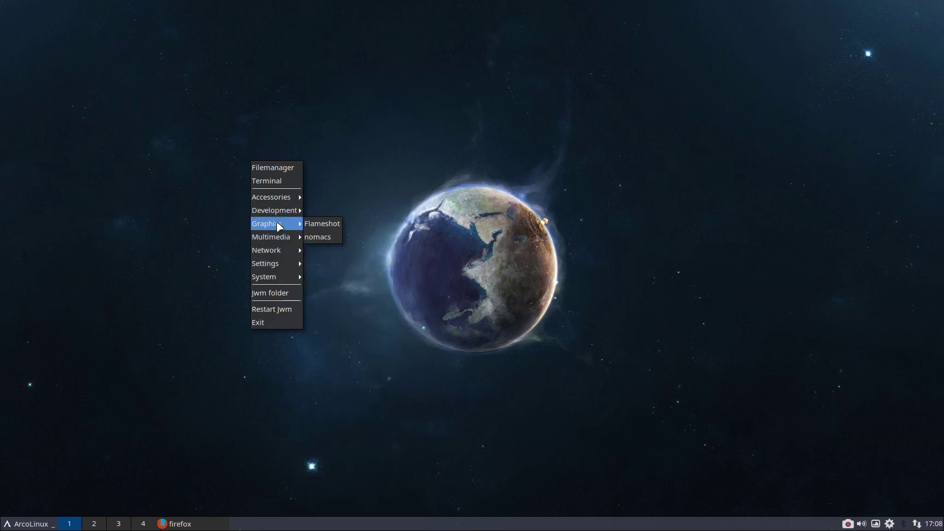
mouse_move(281, 241)
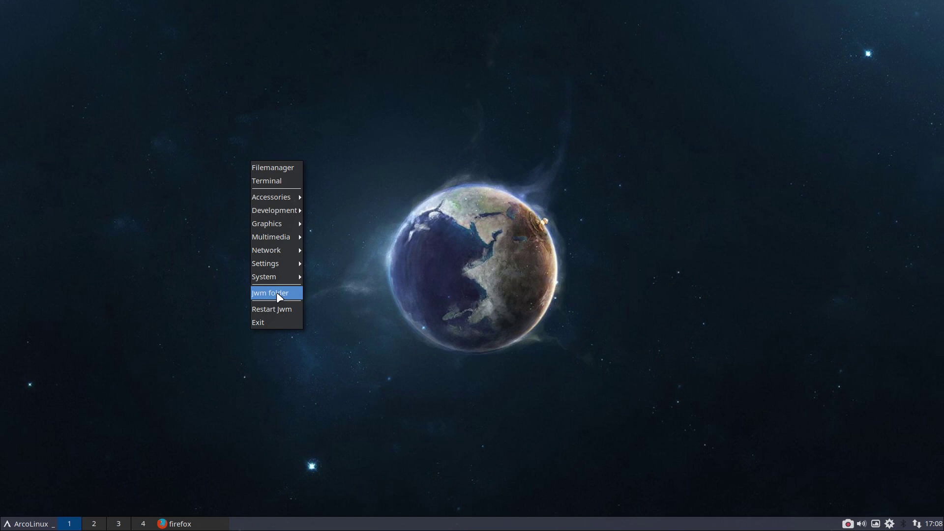
Bring up the logout screen via Exit, view its appearance settings, then cancel.
left_click(280, 323)
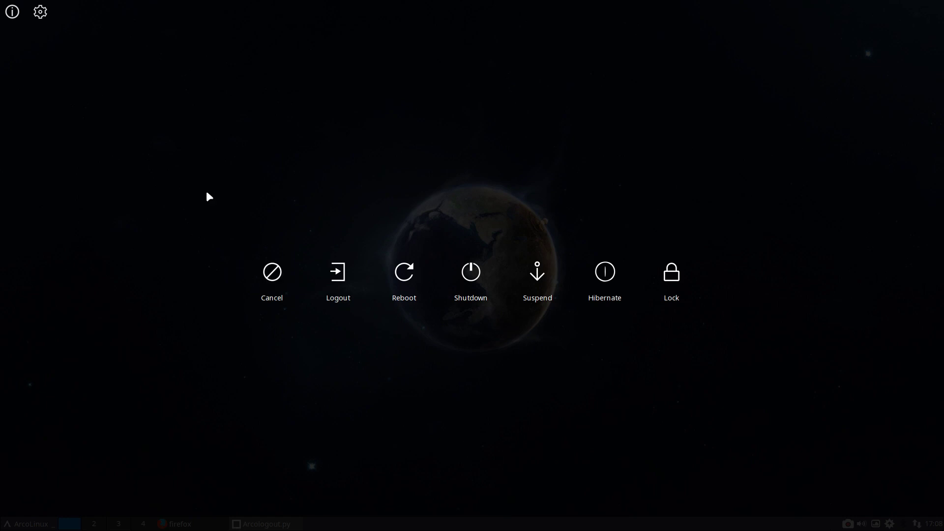
left_click(41, 12)
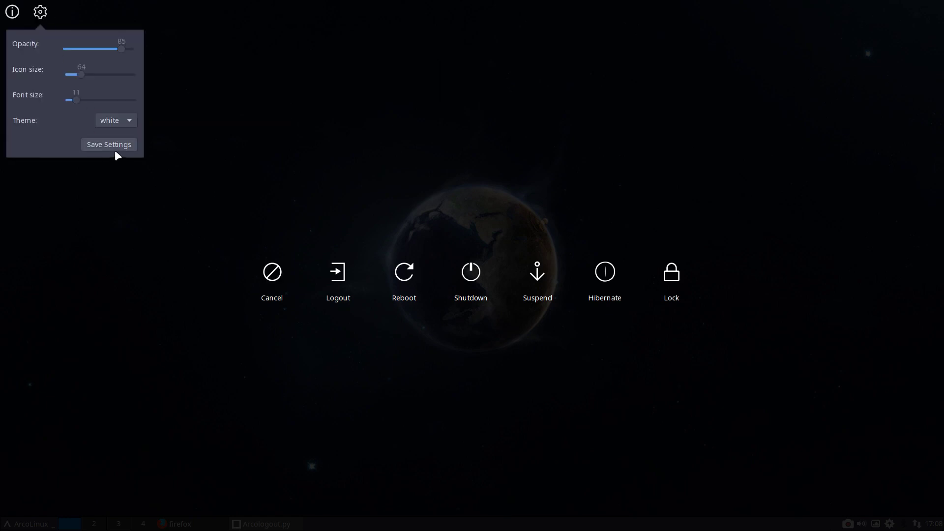
left_click(274, 276)
left_click(271, 292)
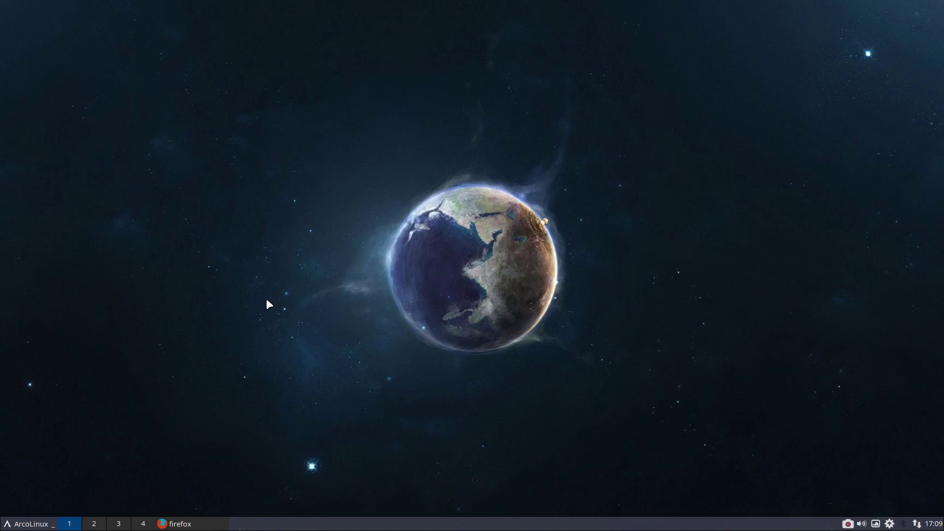
Launch Customize Look and Feel from the root menu's Settings submenu.
right_click(146, 230)
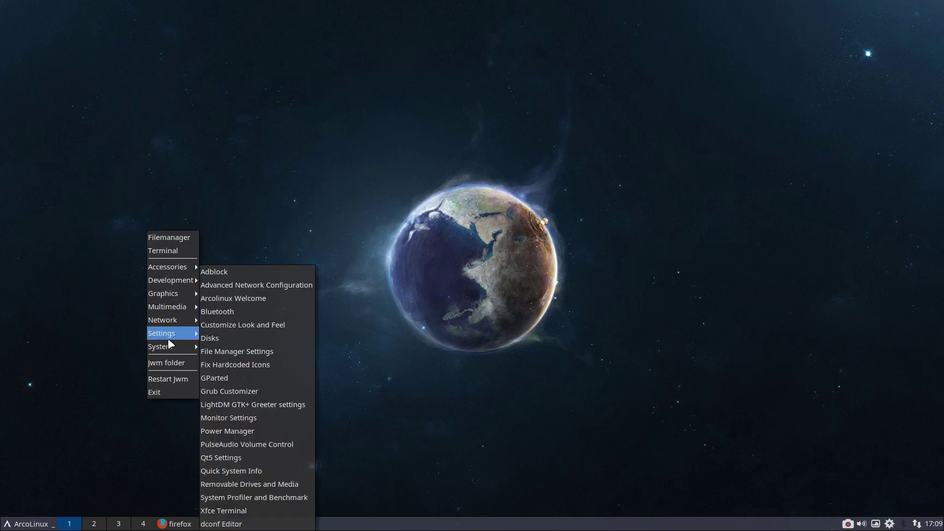
mouse_move(167, 347)
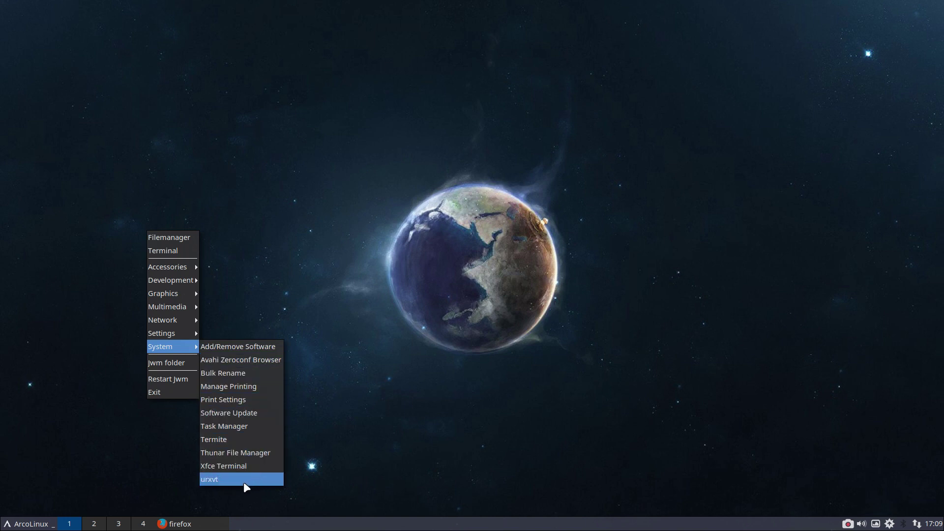
mouse_move(194, 334)
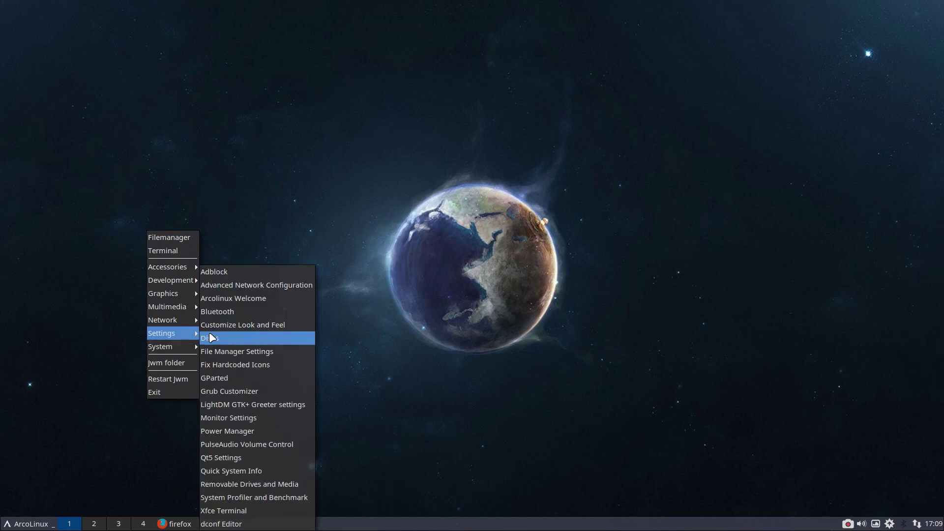
left_click(282, 323)
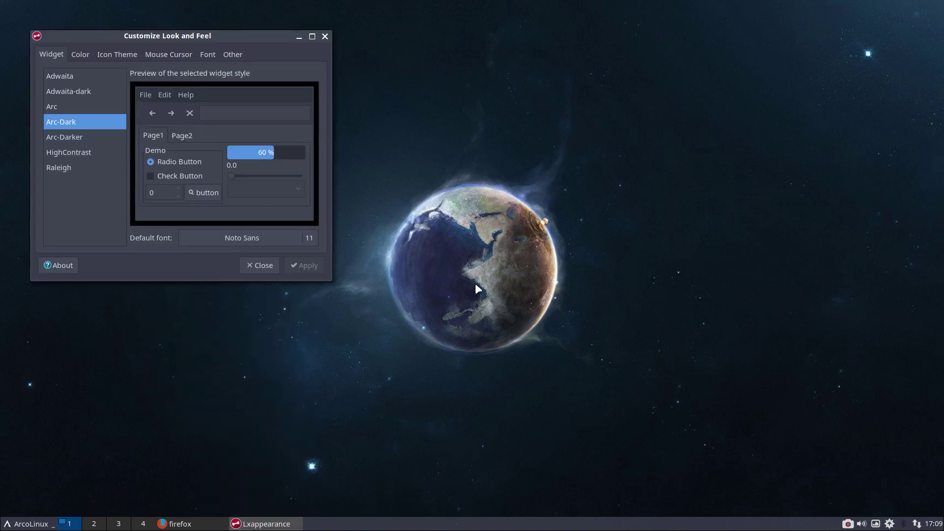
Drag the appearance window to the right side of the screen.
left_click_drag(224, 38, 728, 91)
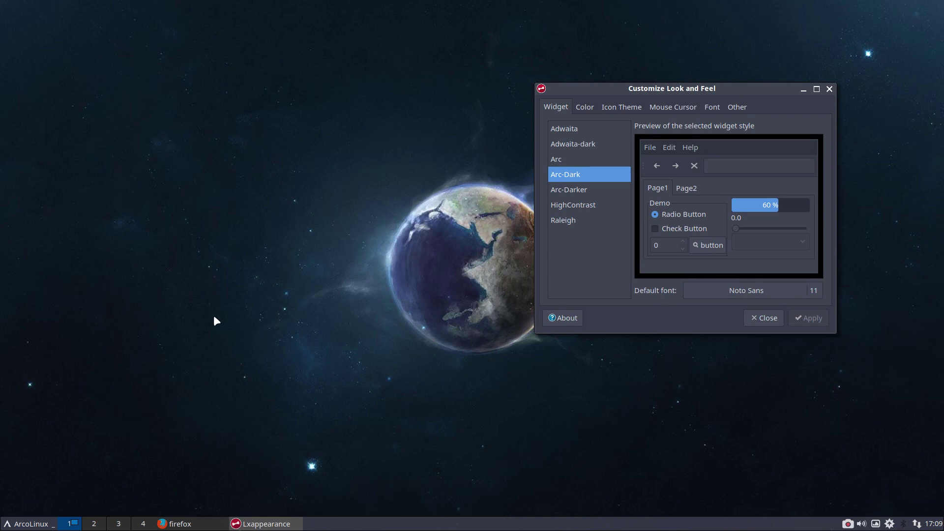
left_click(24, 524)
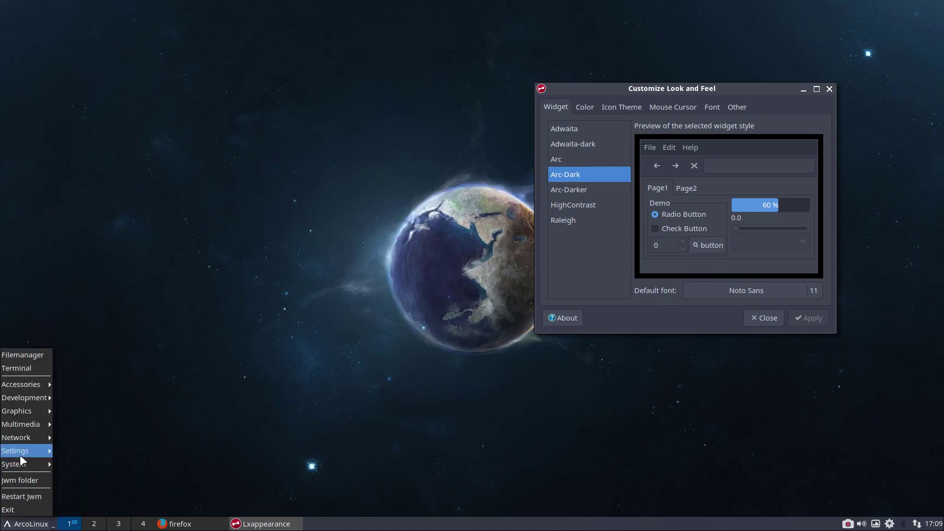
mouse_move(31, 409)
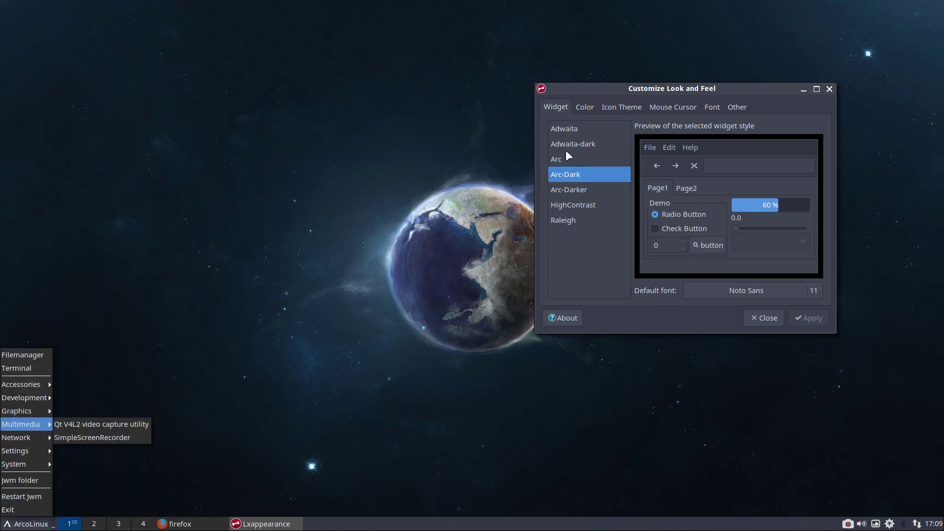
left_click(652, 87)
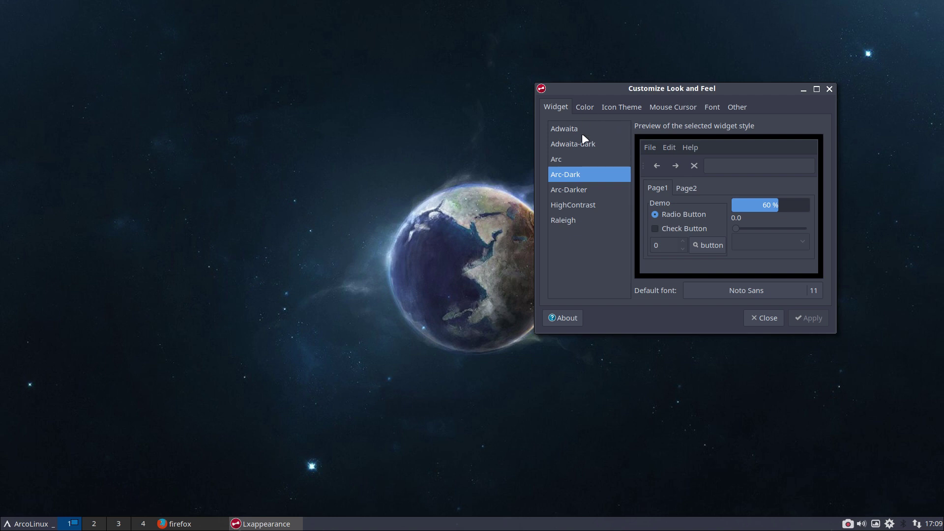
Preview Arc-Dark, Arc-Darker, HighContrast, Raleigh and Adwaita, then apply the light Arc theme.
left_click(578, 158)
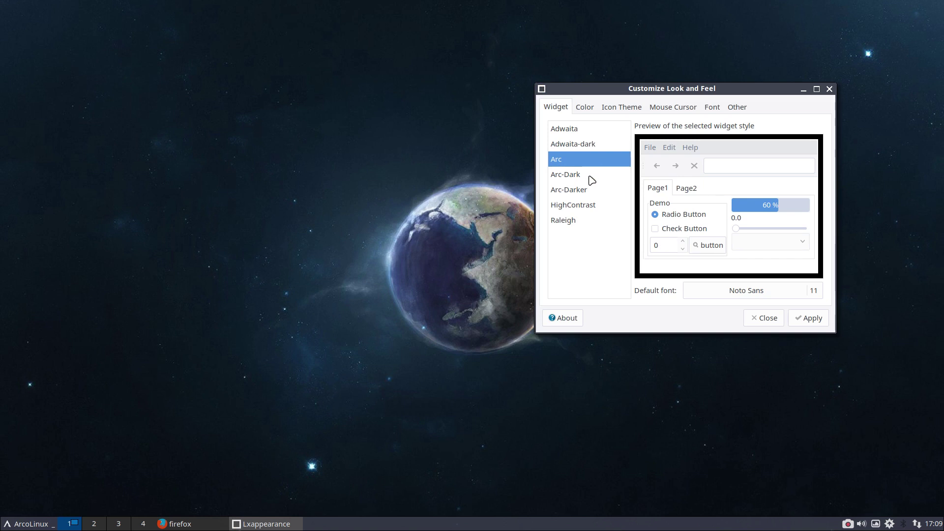
left_click(591, 178)
left_click(596, 192)
left_click(614, 208)
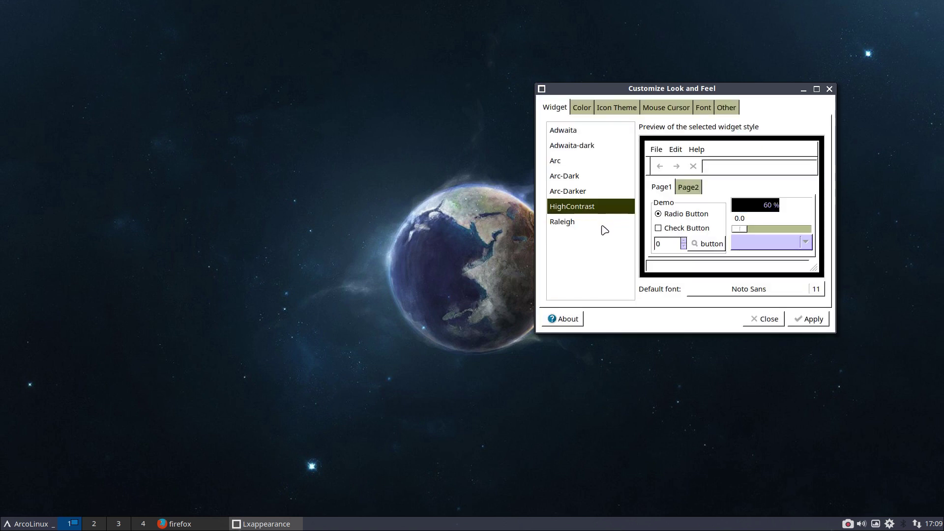
left_click(605, 228)
left_click(583, 130)
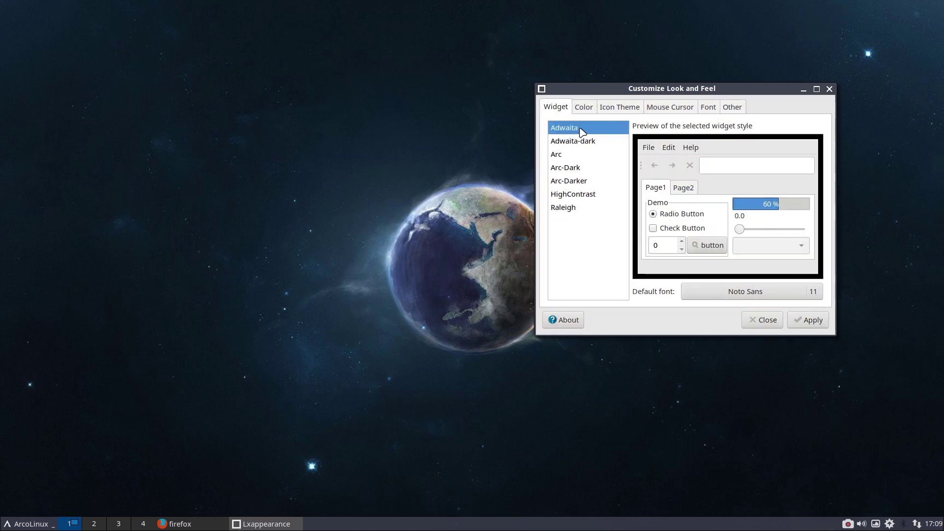
left_click(577, 159)
left_click(807, 324)
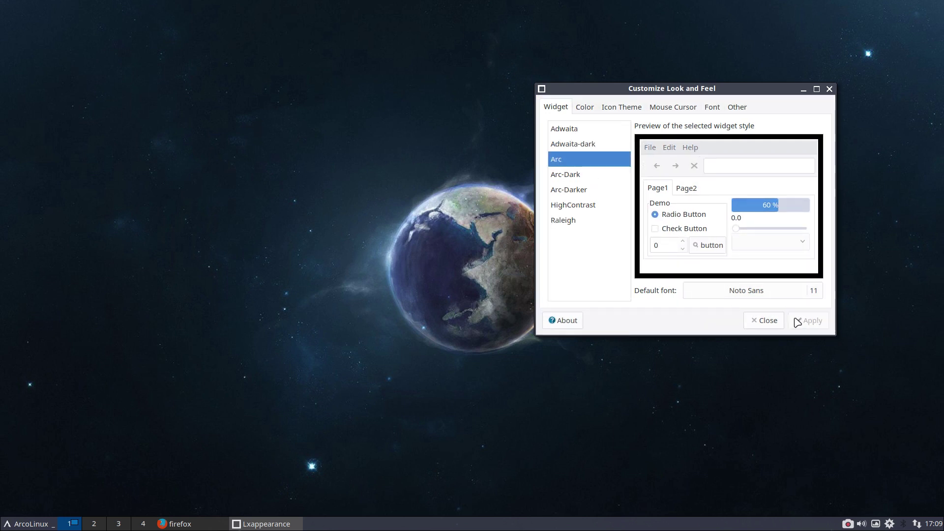
left_click(587, 108)
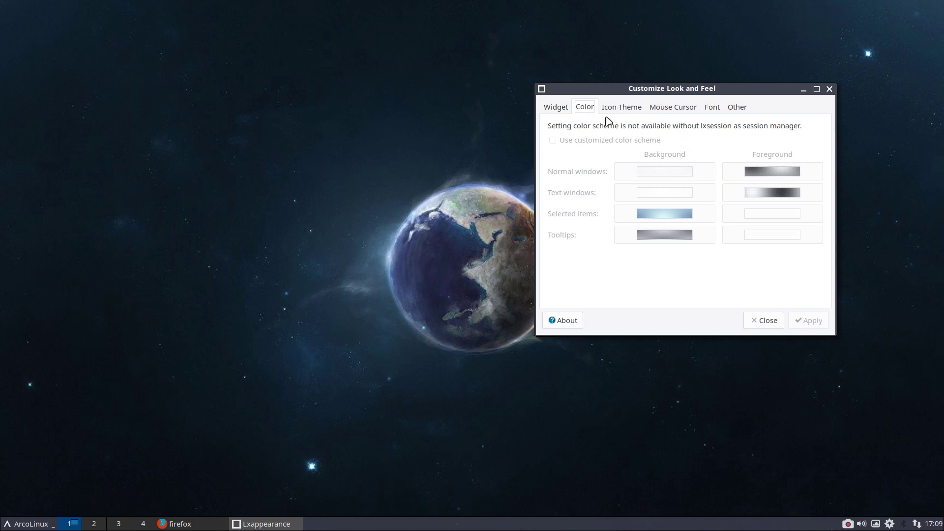
Browse the Icon Theme list and open the file manager on the home folder.
left_click(624, 106)
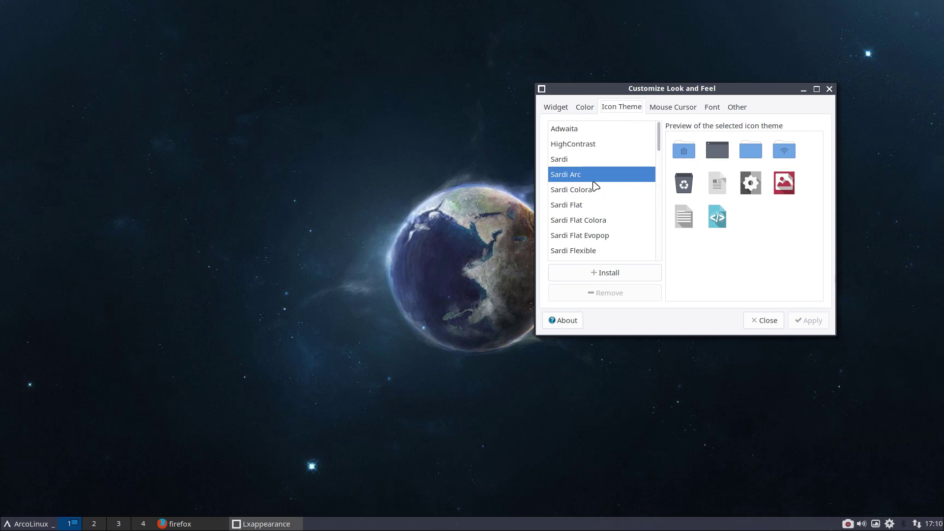
scroll(596, 186, "down", 3)
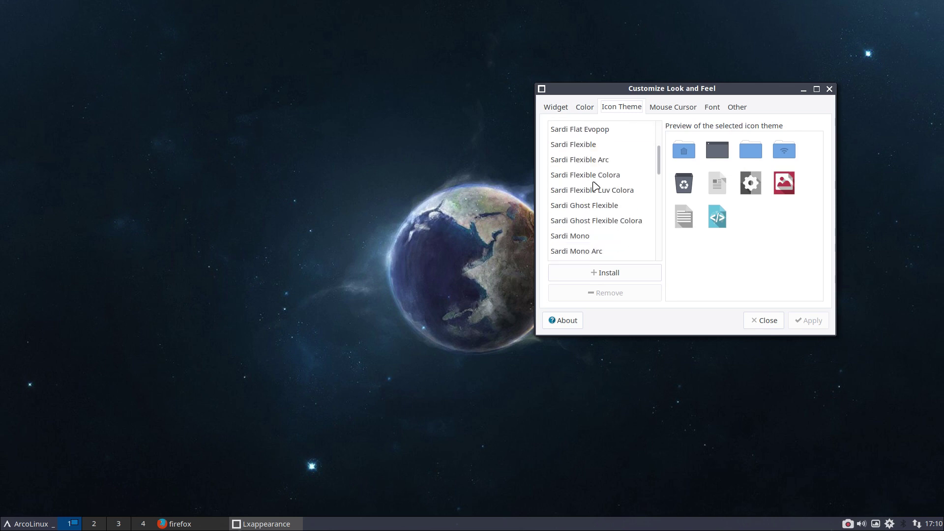
scroll(595, 186, "down", 1)
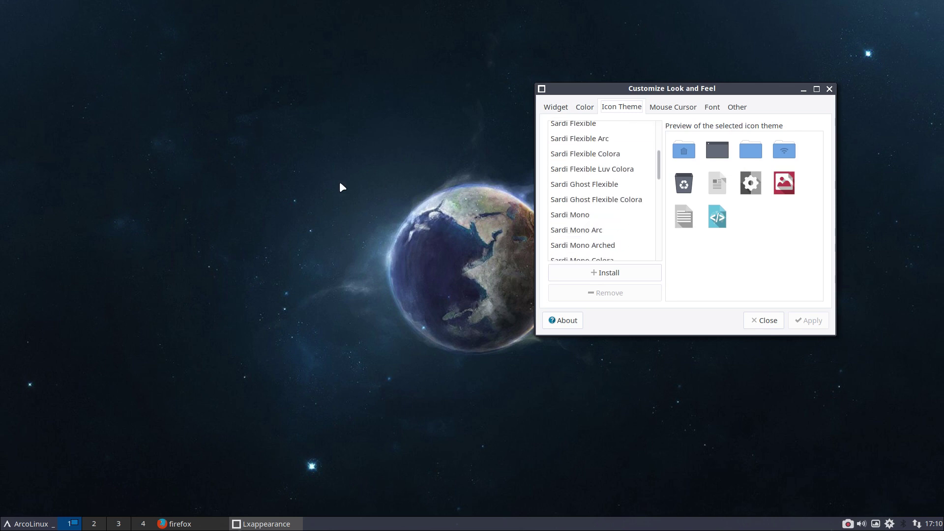
key("super+shift+Return")
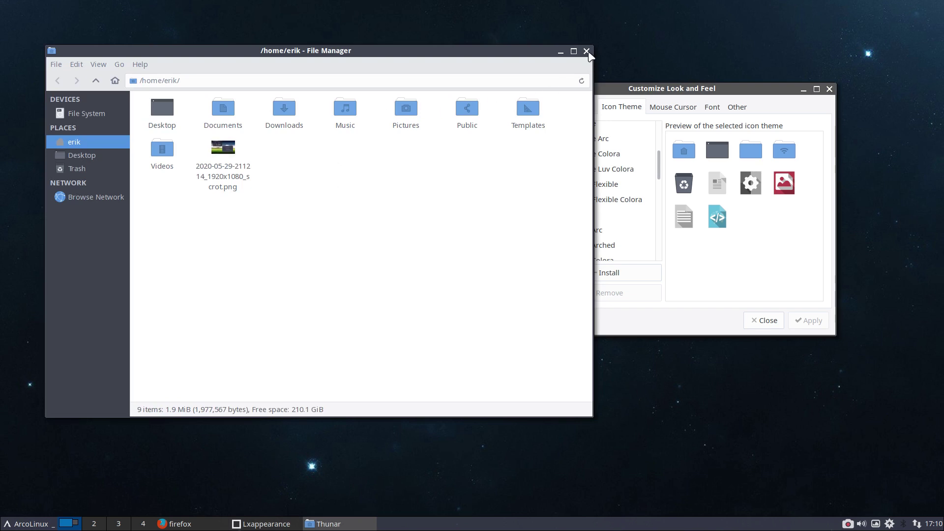
left_click(33, 526)
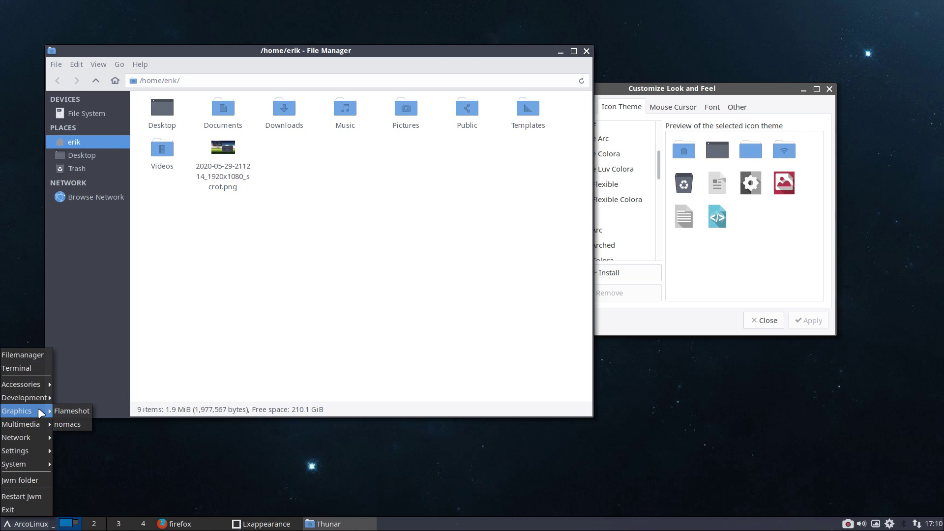
left_click(249, 270)
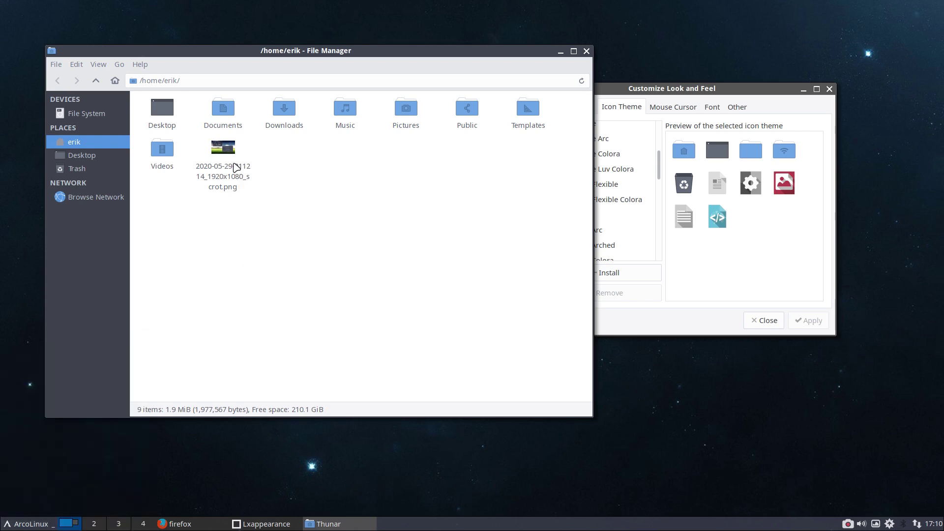
left_click(679, 245)
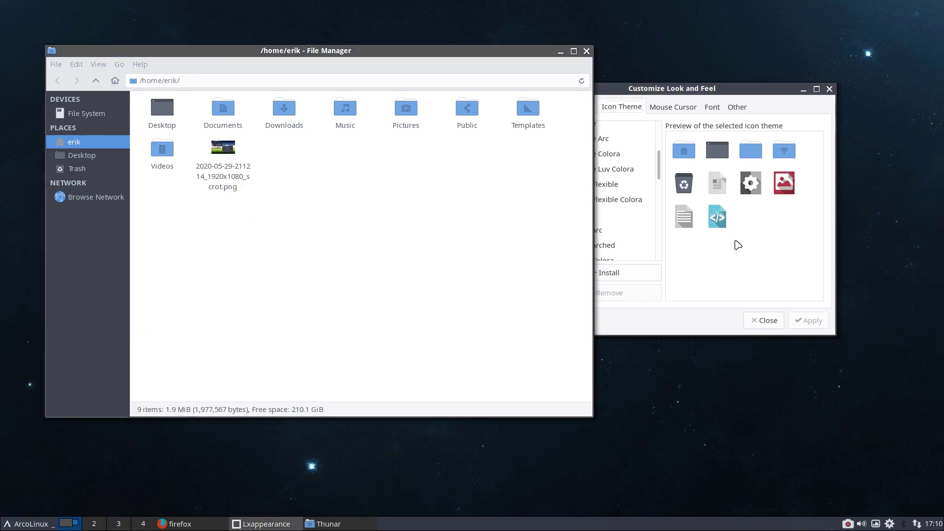
Apply the Surfn Numix Polo icon theme and reopen the file manager to see it.
left_click(613, 146)
scroll(613, 184, "up", 5)
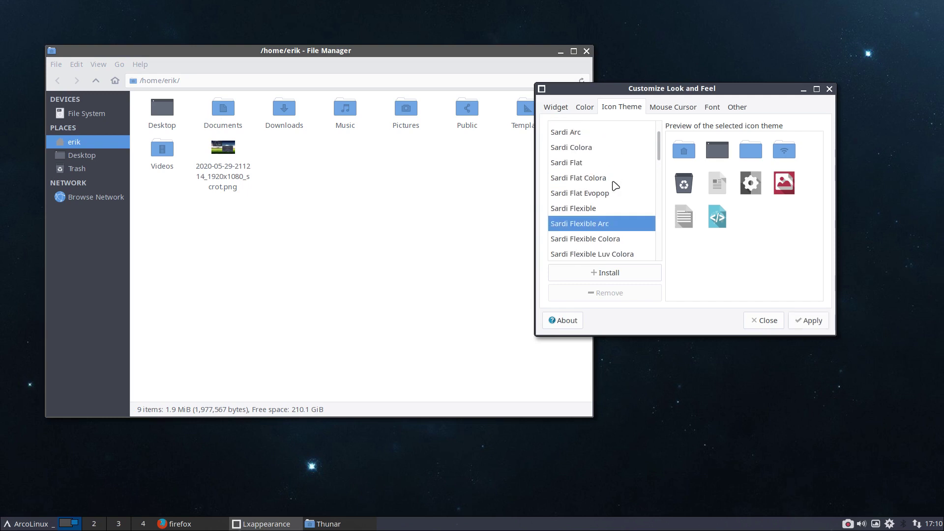
scroll(614, 184, "down", 10)
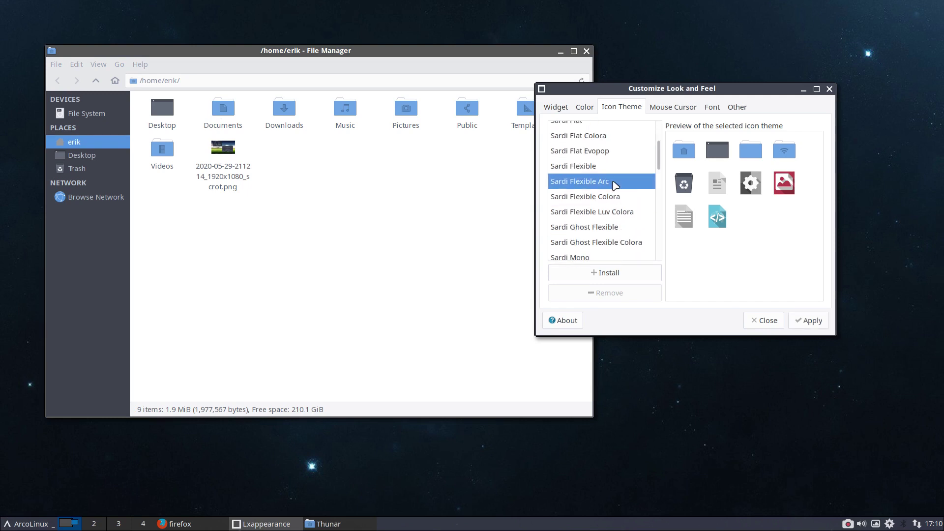
left_click(590, 195)
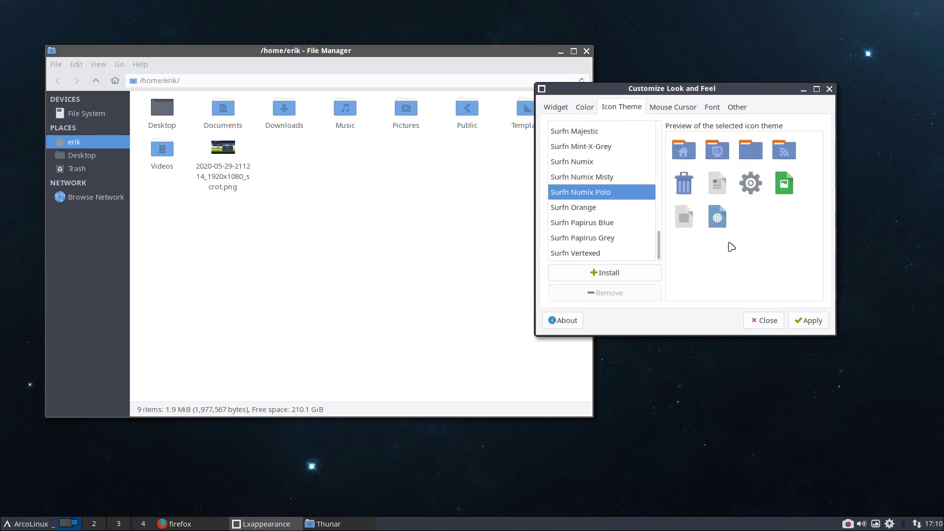
left_click(808, 321)
left_click(586, 52)
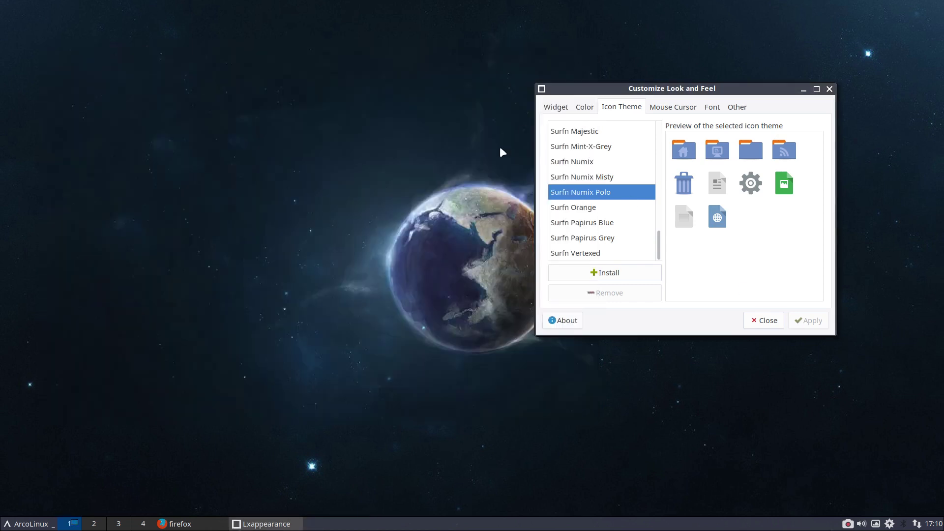
key("super+shift+Return")
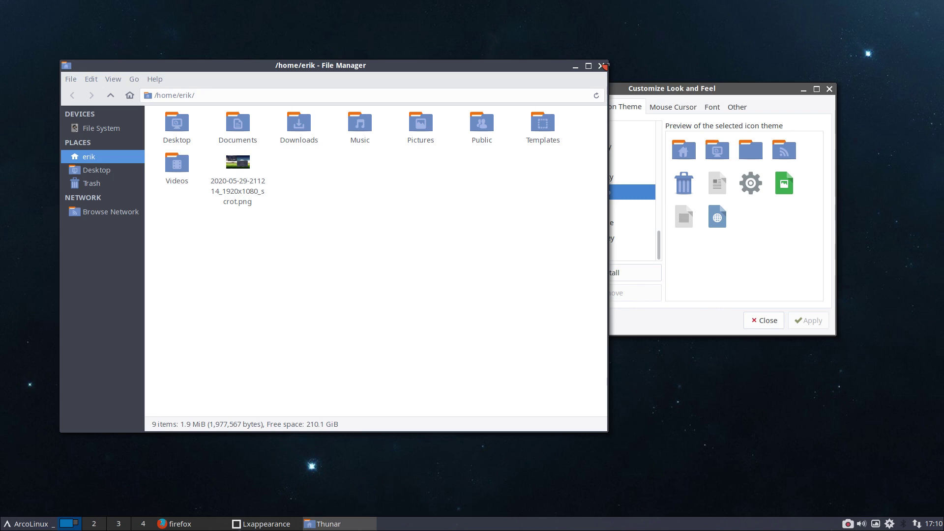
Shrink Thunar beside LXAppearance, view and close Thunar's About dialog, then show LXAppearance's About.
left_click_drag(603, 66, 422, 70)
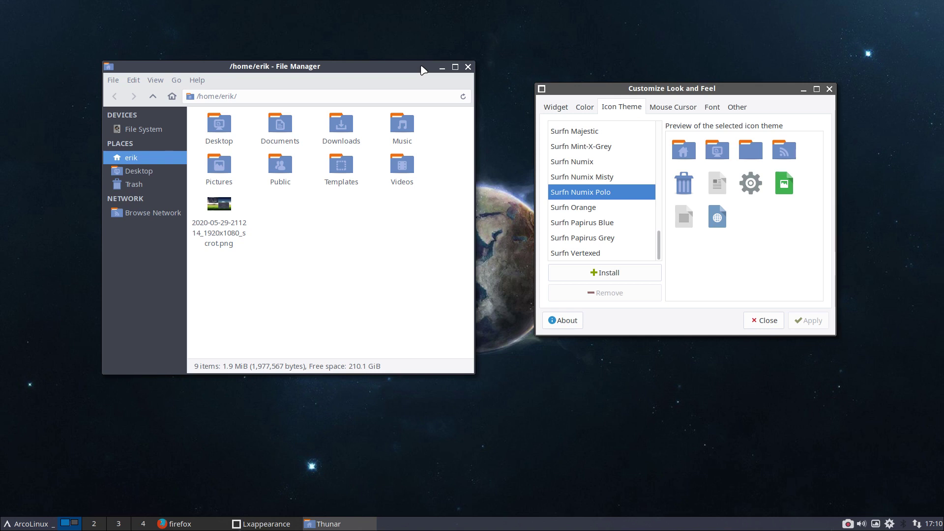
left_click(197, 80)
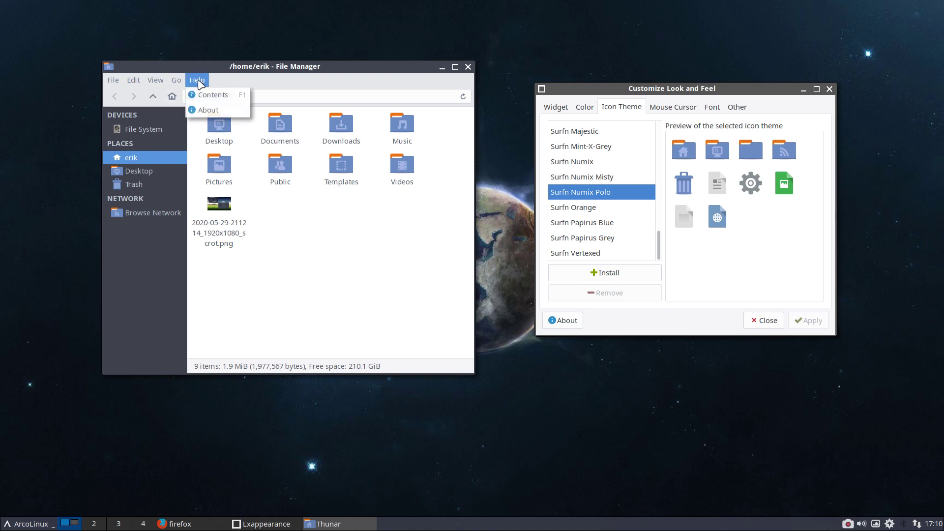
left_click(211, 108)
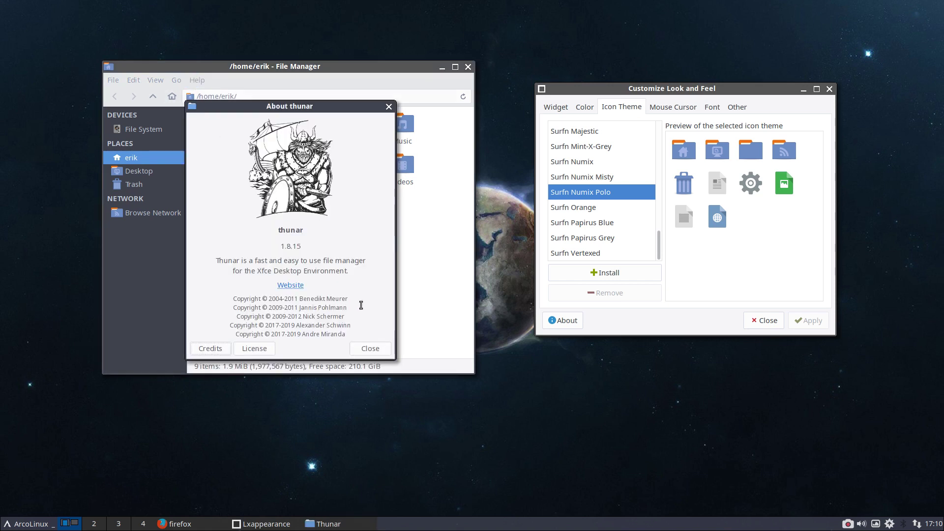
left_click(378, 349)
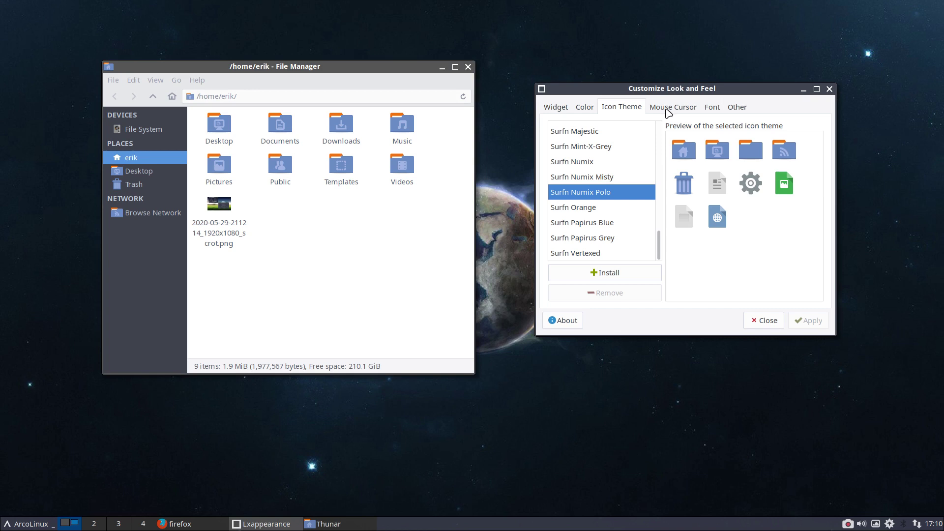
left_click(563, 323)
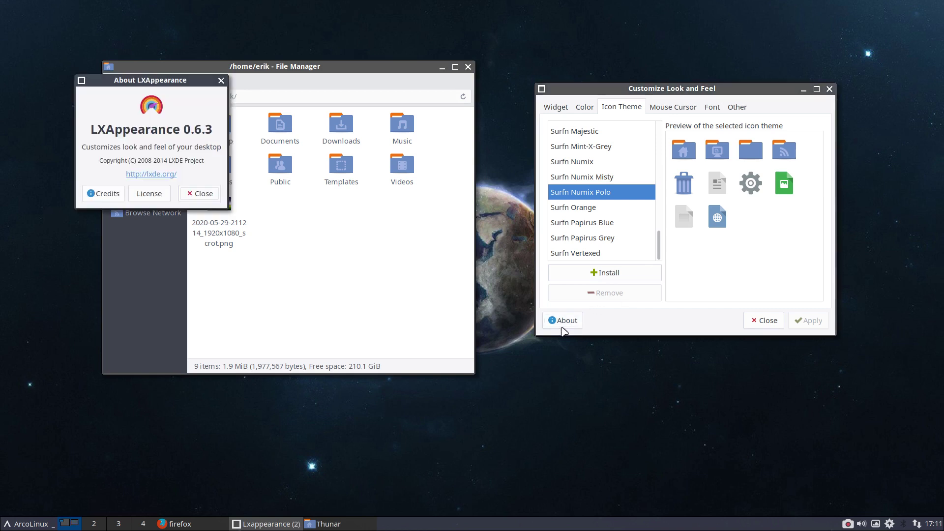
Apply the Bibata Amber cursor theme in LXAppearance and reopen Thunar on the home folder.
left_click(222, 81)
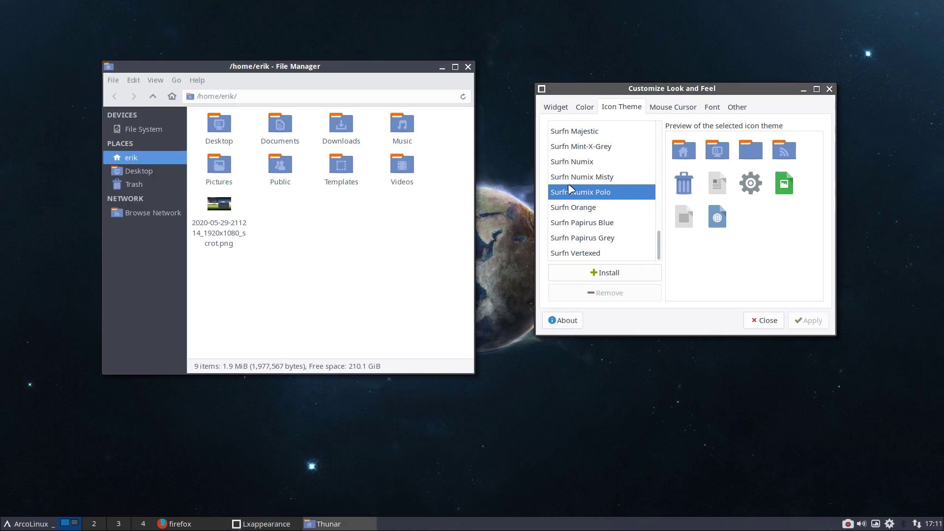
left_click(659, 108)
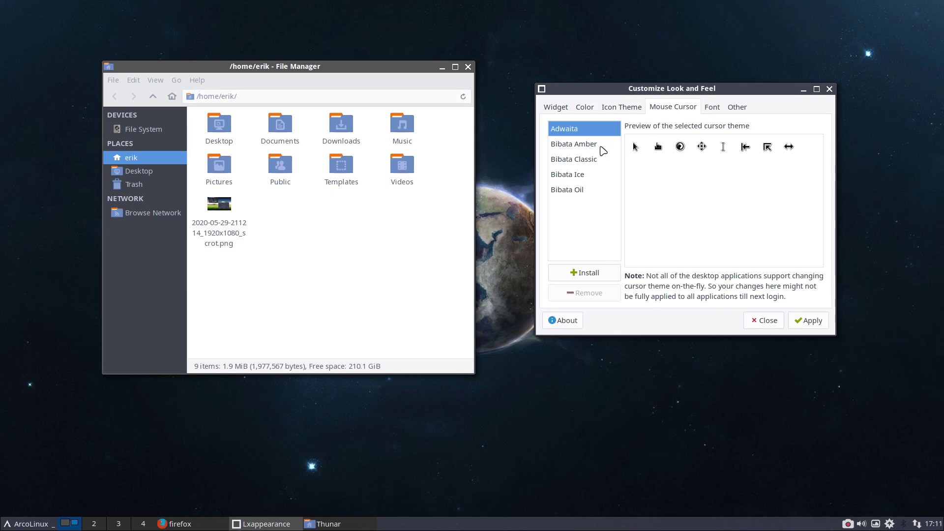
left_click(590, 148)
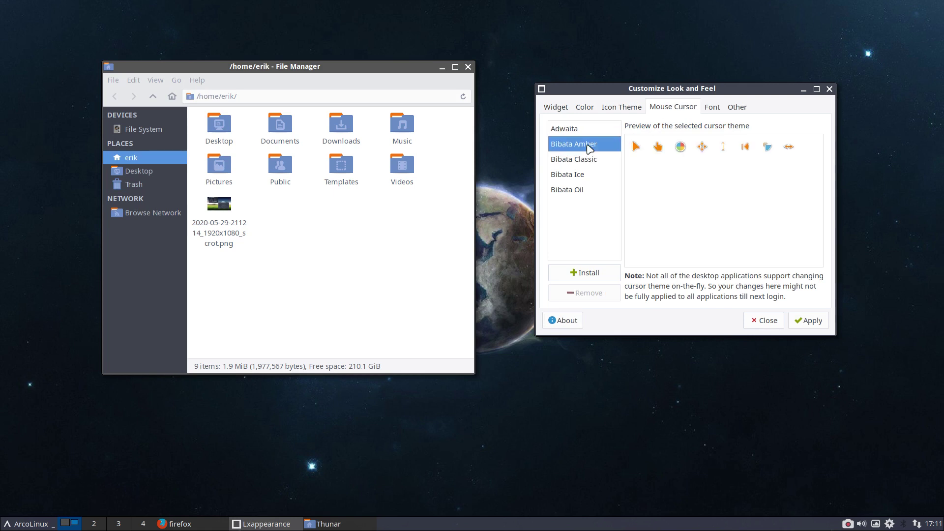
left_click(812, 324)
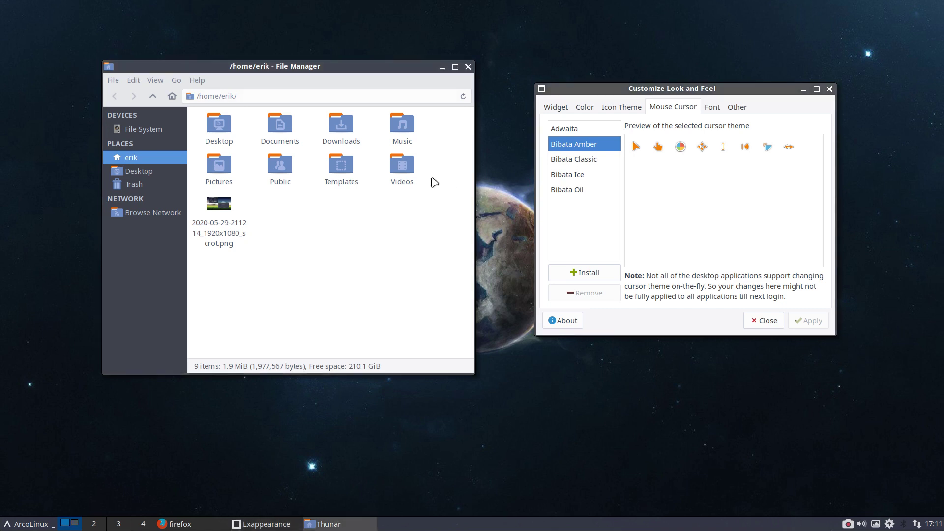
left_click(468, 67)
key("super+shift+Return")
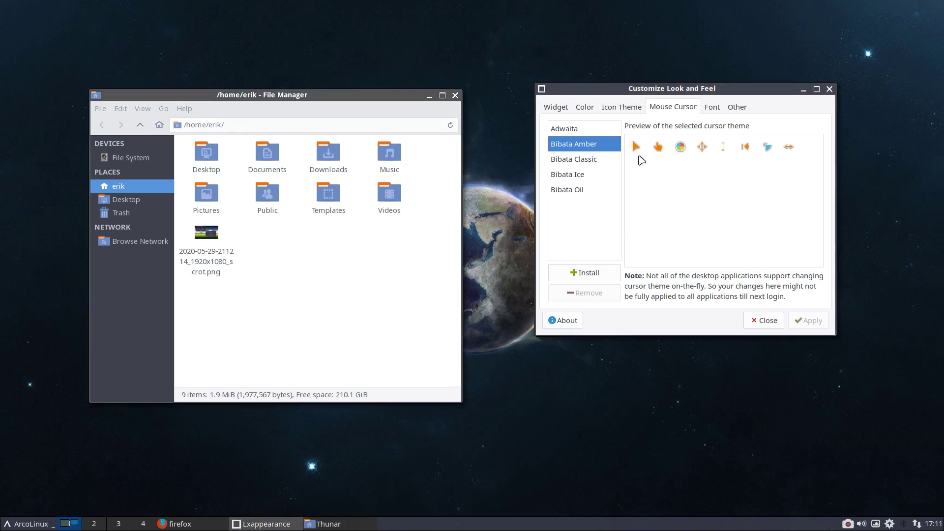
Try the Bibata Ice cursor theme, then reapply Bibata Amber.
left_click(586, 174)
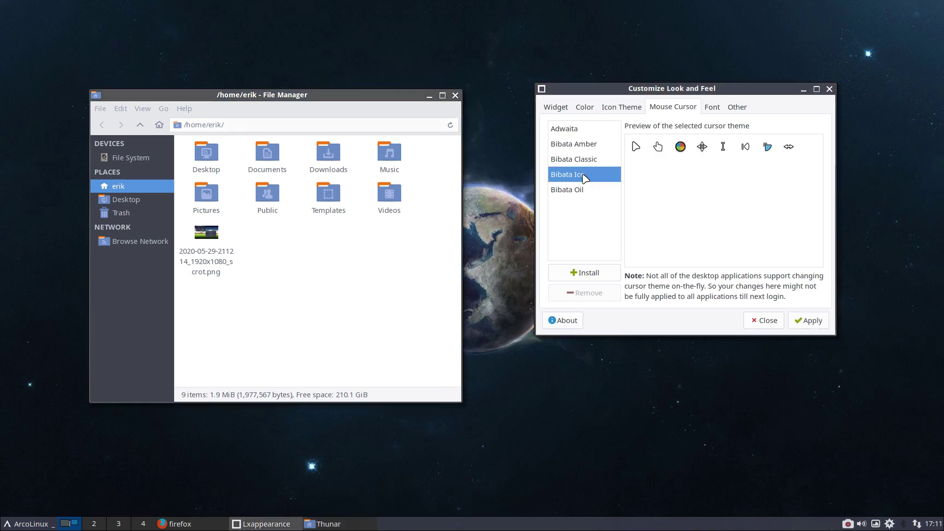
left_click(810, 324)
left_click(581, 148)
left_click(807, 325)
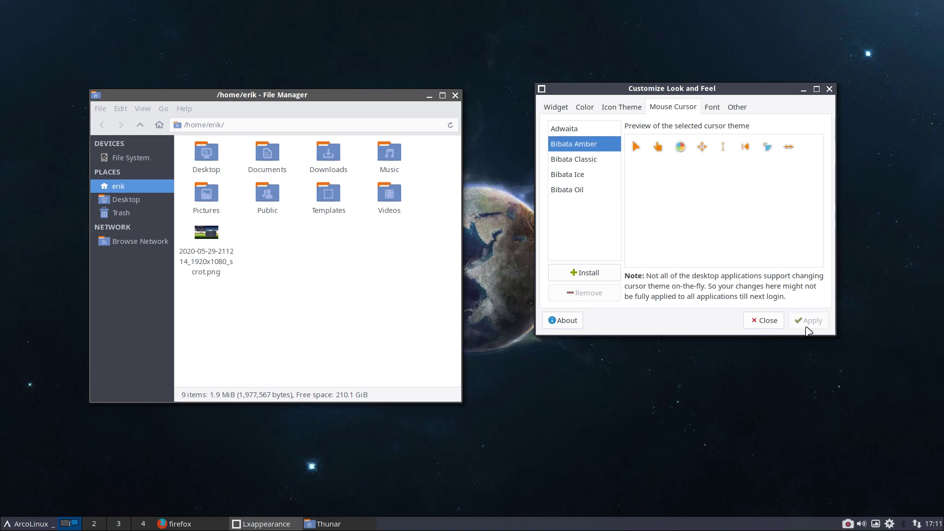
Look over the Font and Other tabs, then close LXAppearance.
left_click(714, 107)
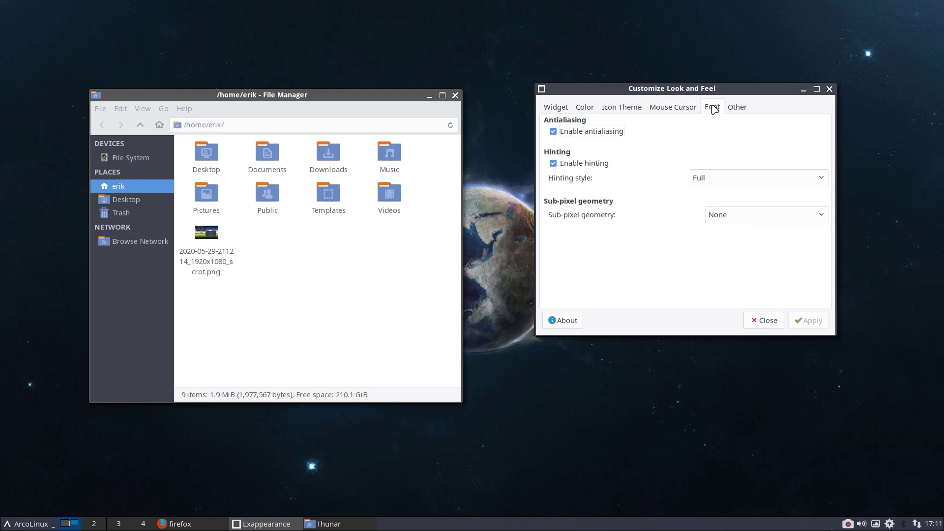
left_click(738, 107)
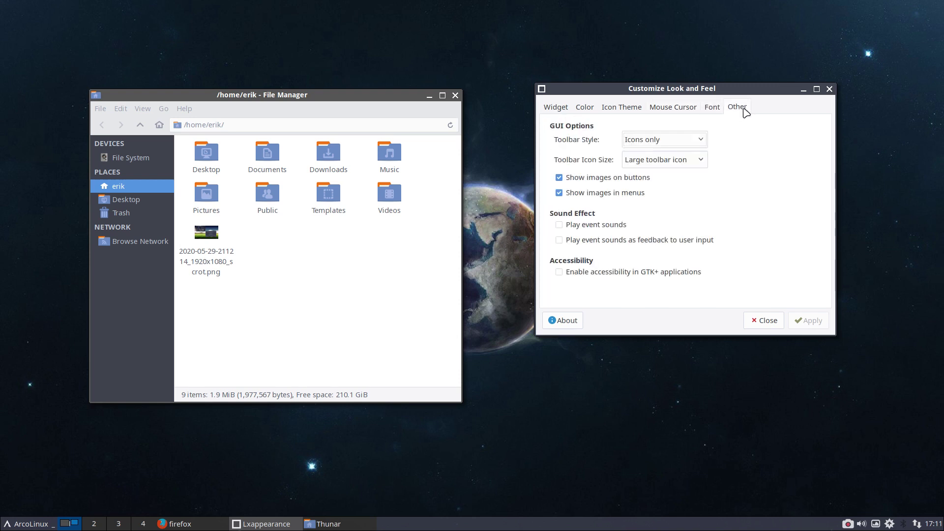
left_click(770, 322)
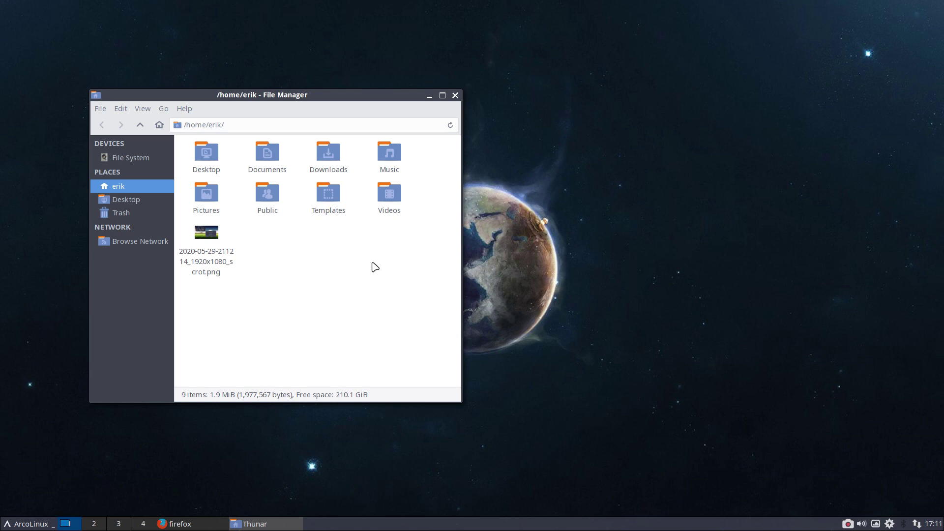
right_click(631, 162)
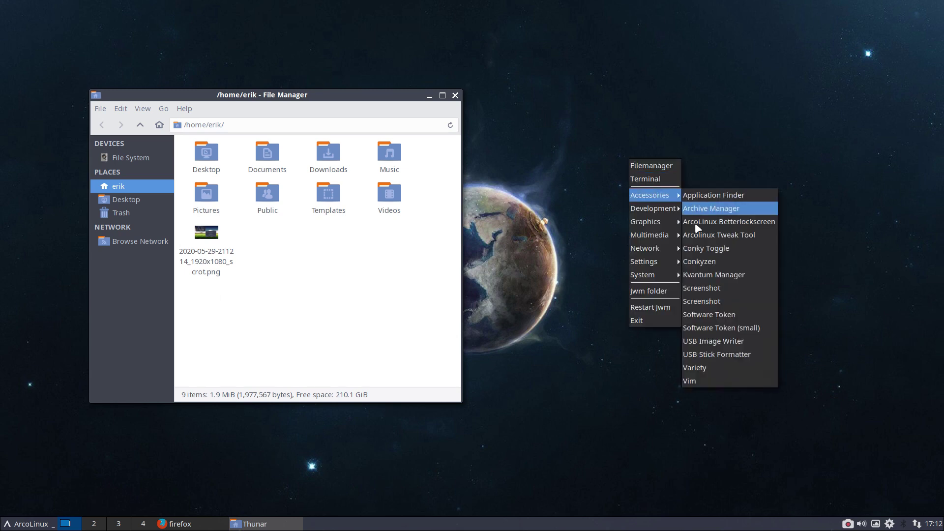
mouse_move(671, 261)
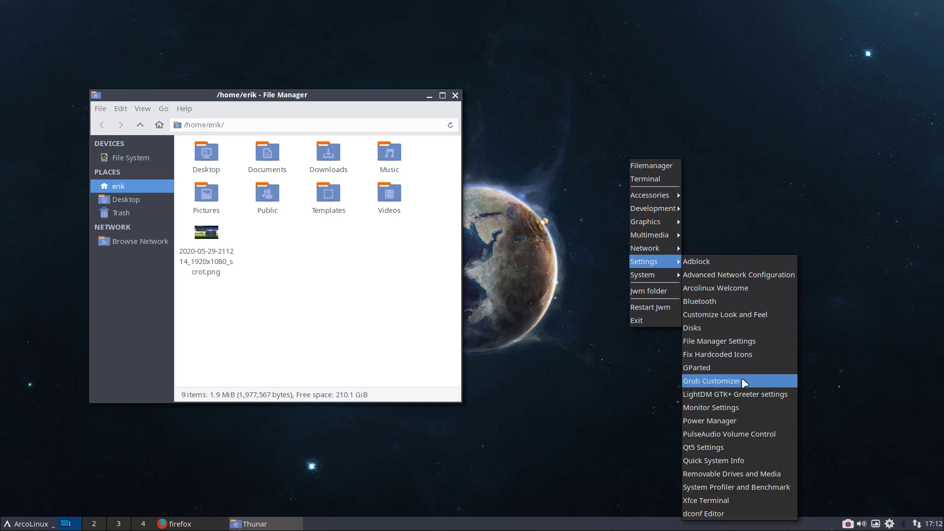
left_click(733, 402)
left_click_drag(295, 116, 860, 107)
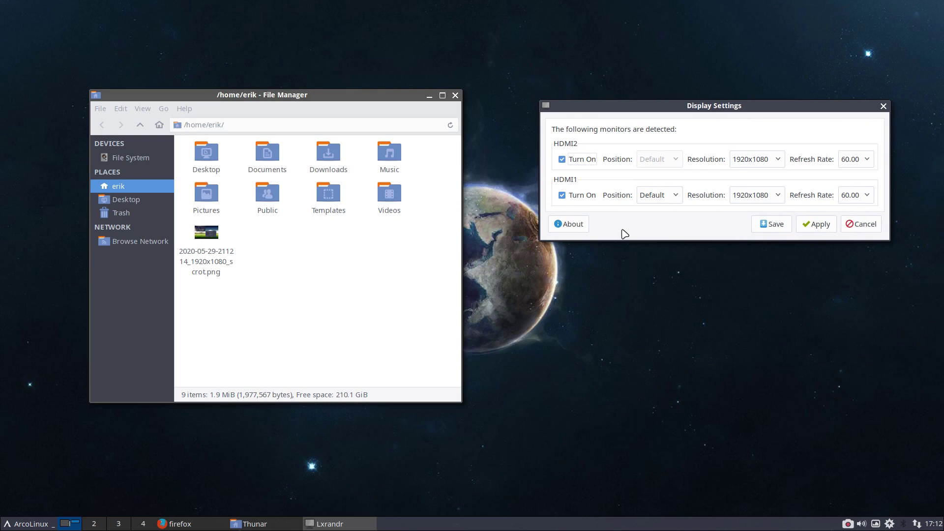
left_click(567, 224)
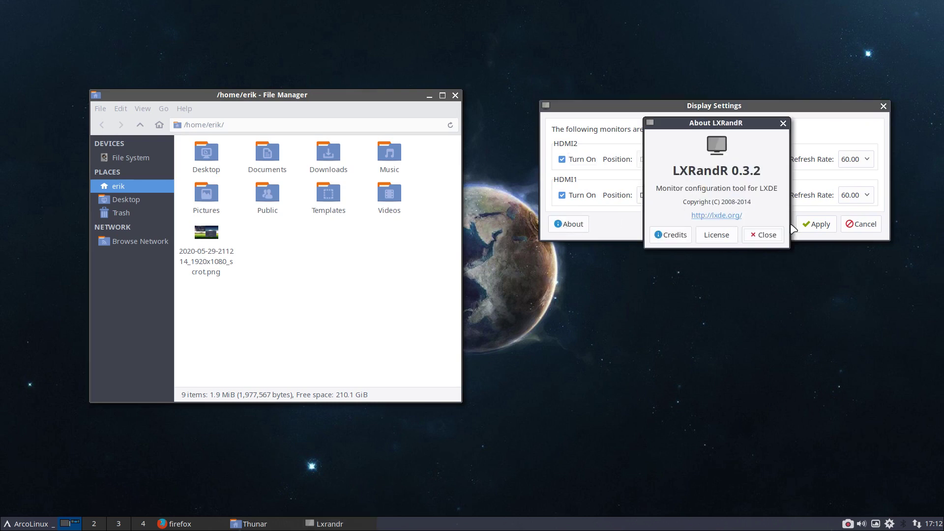
left_click(764, 235)
left_click(861, 223)
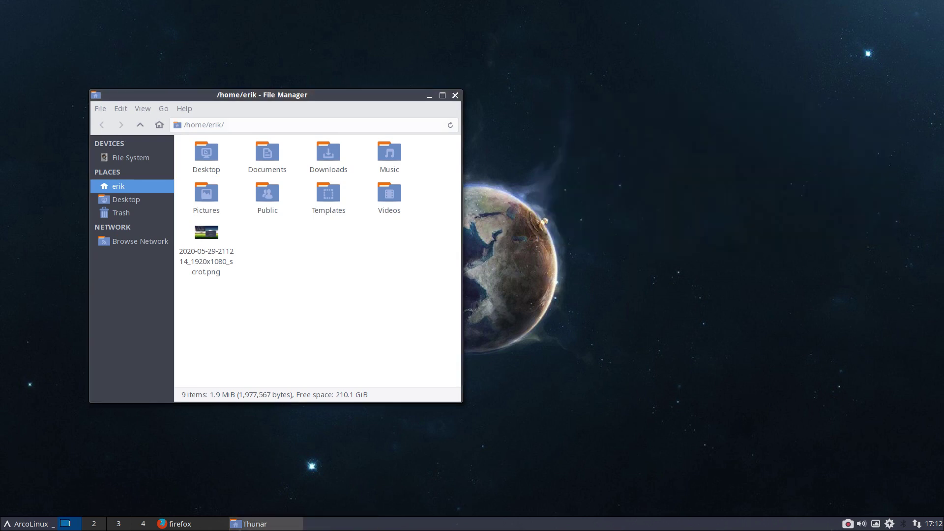
right_click(704, 221)
Open PulseAudio Volume Control un-maximized on its Input Devices page showing RODE, HD Pro Webcam, HyperX.
mouse_move(720, 322)
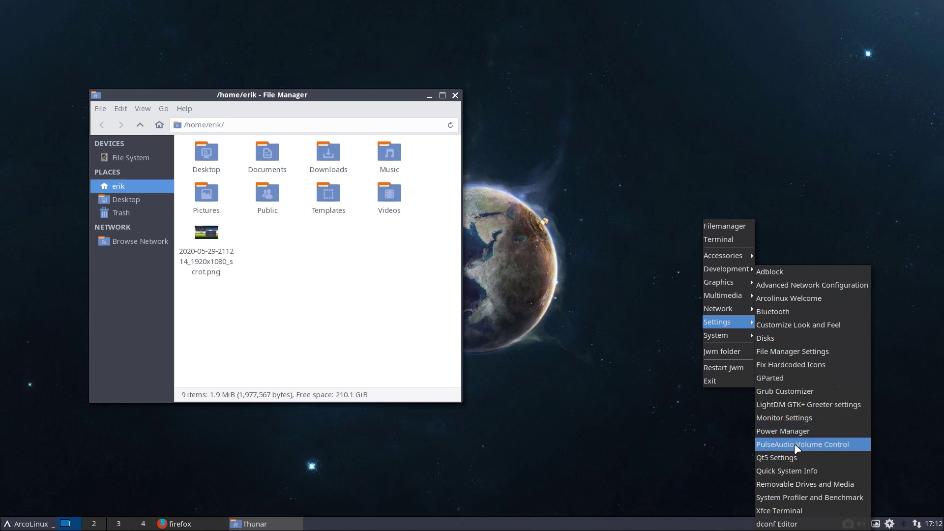
left_click(836, 446)
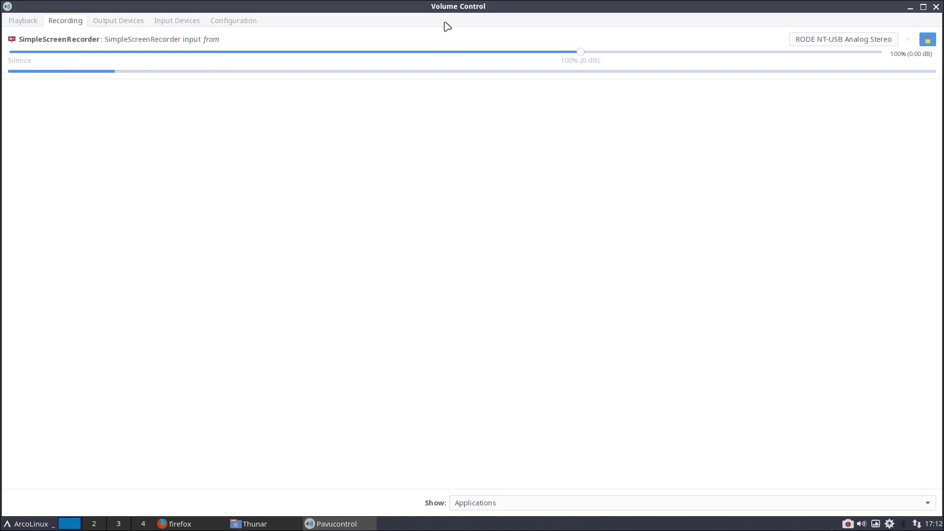
left_click_drag(447, 7, 441, 54)
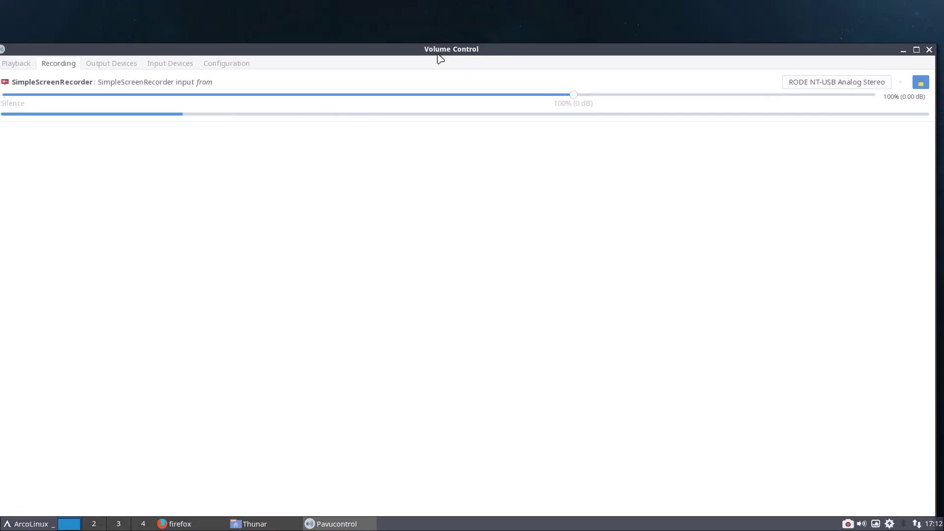
left_click(183, 63)
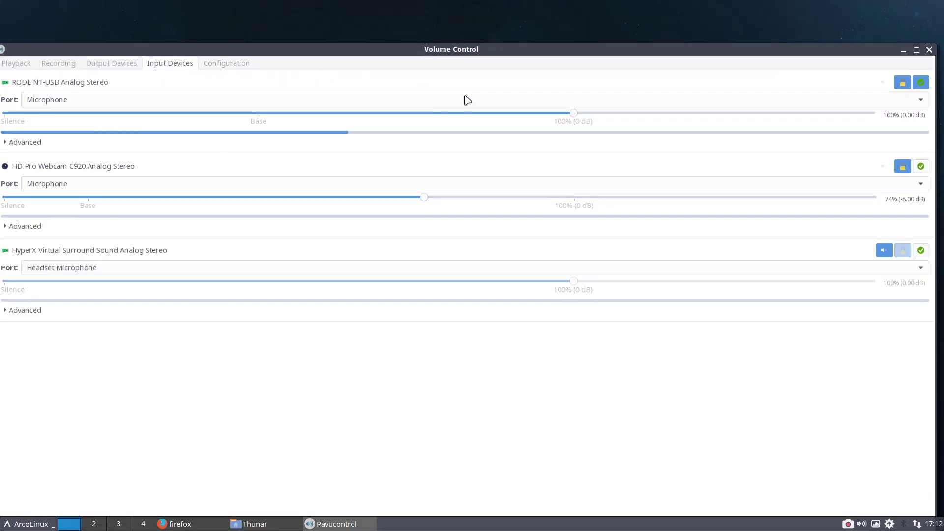
Close Volume Control, launch Xfce Terminal from the root menu's Settings, select the Terminal line, close it.
left_click(930, 49)
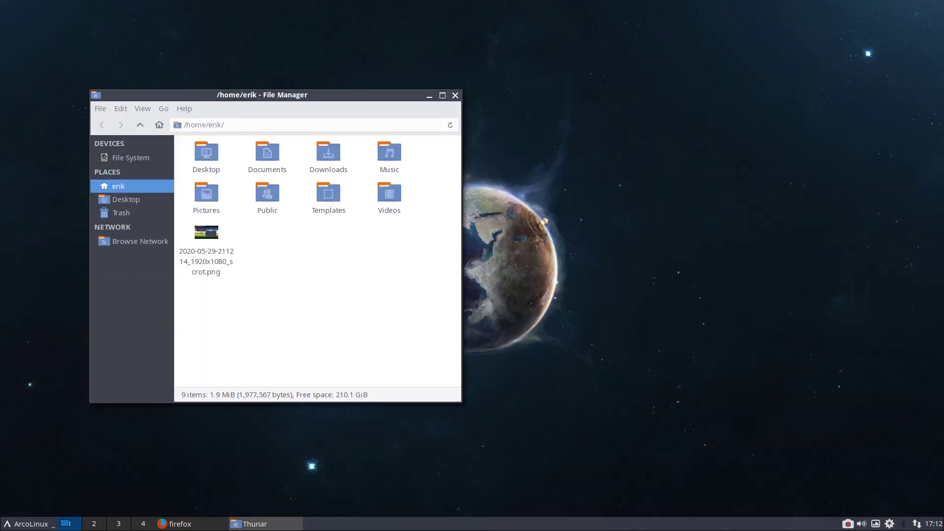
right_click(593, 247)
mouse_move(631, 365)
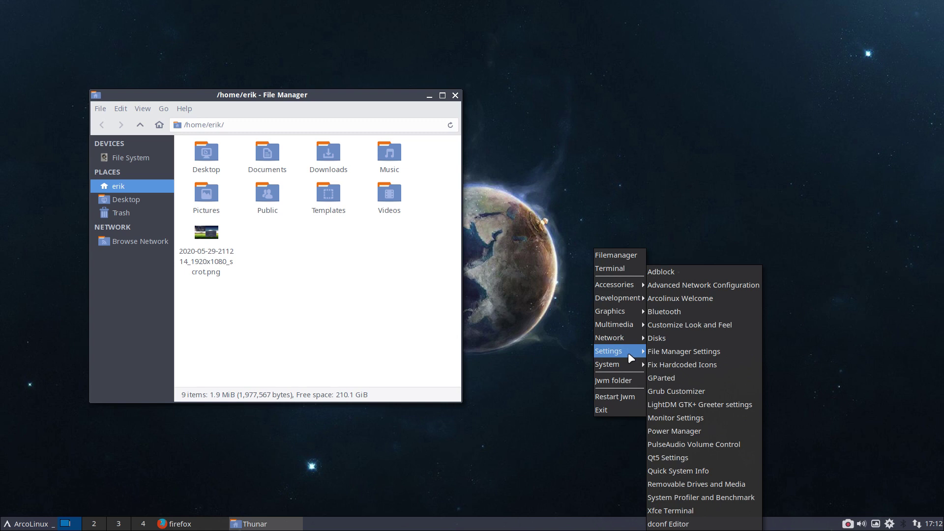
left_click(691, 511)
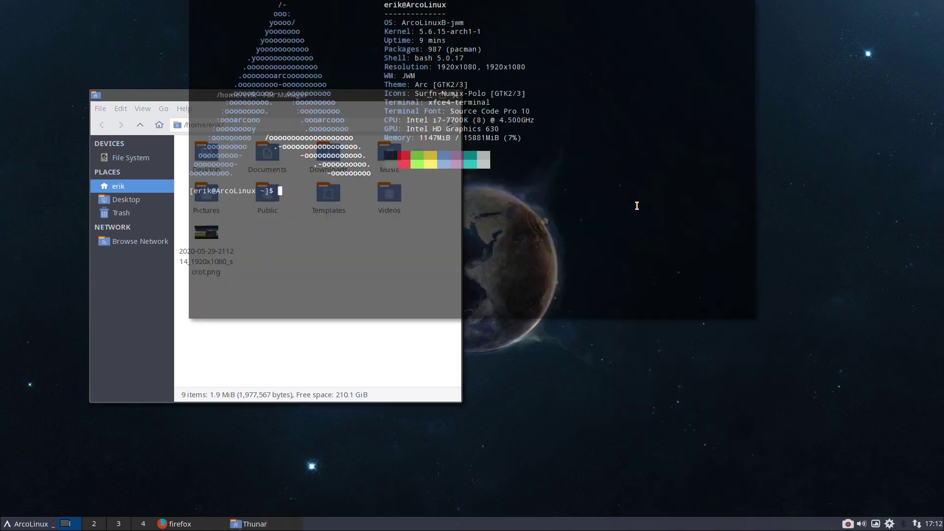
left_click_drag(423, 102, 502, 107)
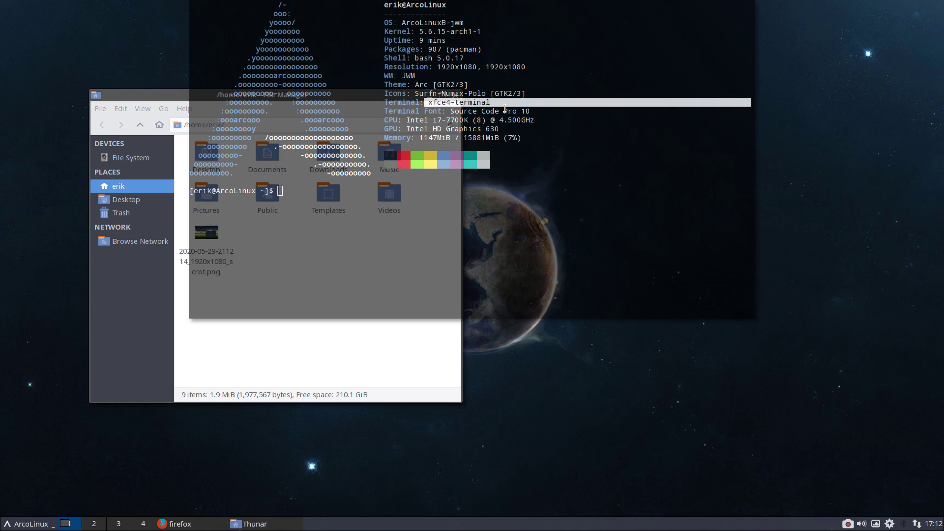
key("alt+F4")
Reopen the desktop root menu to review it, then dismiss it.
right_click(538, 140)
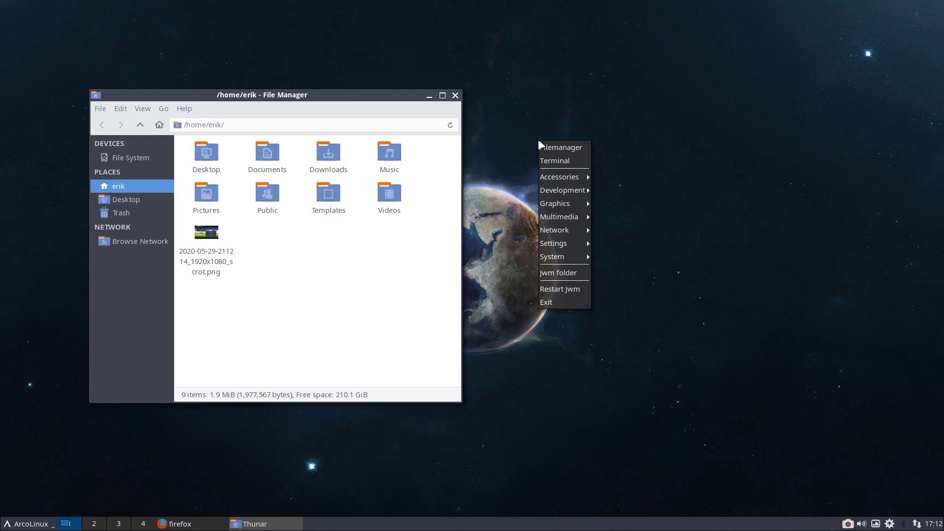
mouse_move(578, 256)
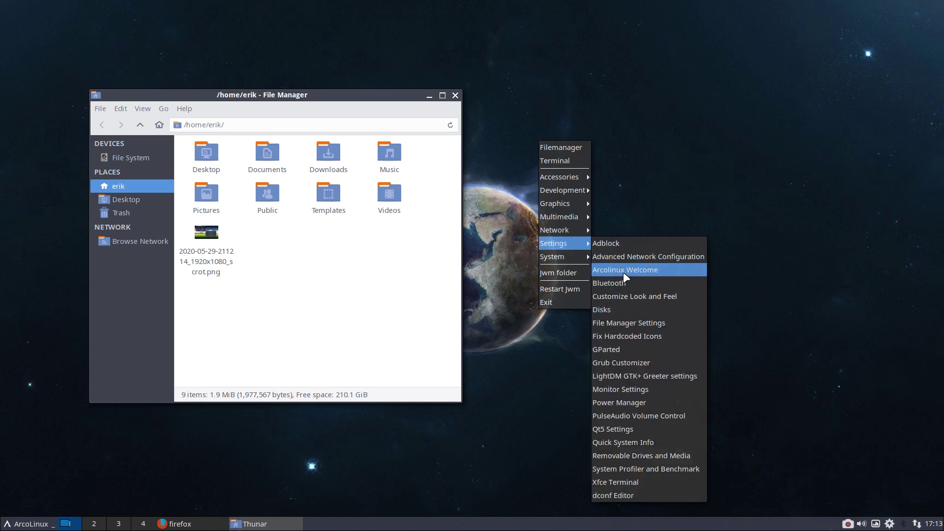
left_click(557, 404)
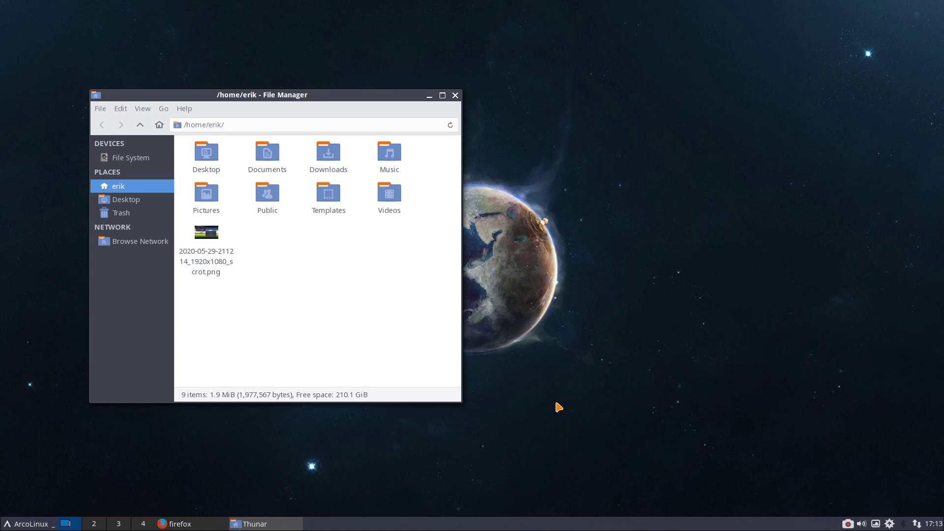
Search 'xfce' in dmenu and step through the matches to launch xfce4-settings-manager.
type("F")
key("super+d")
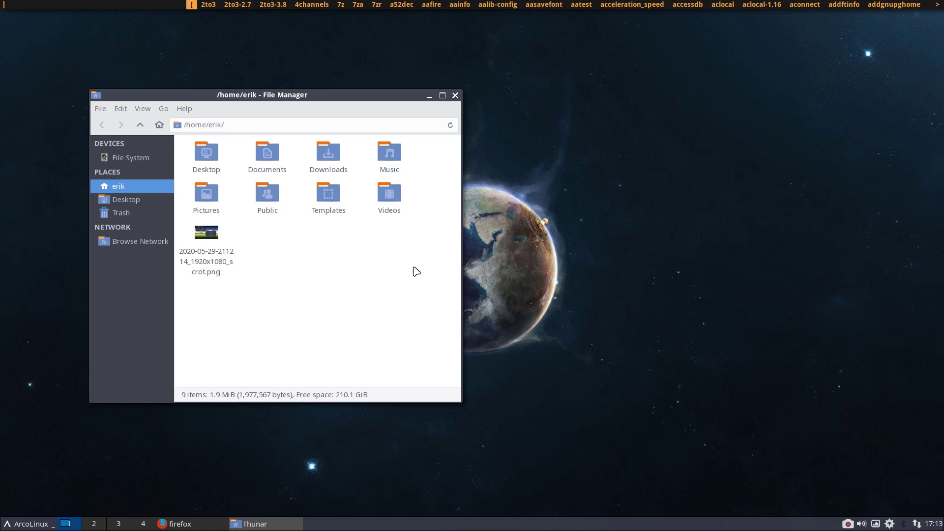
type("xf")
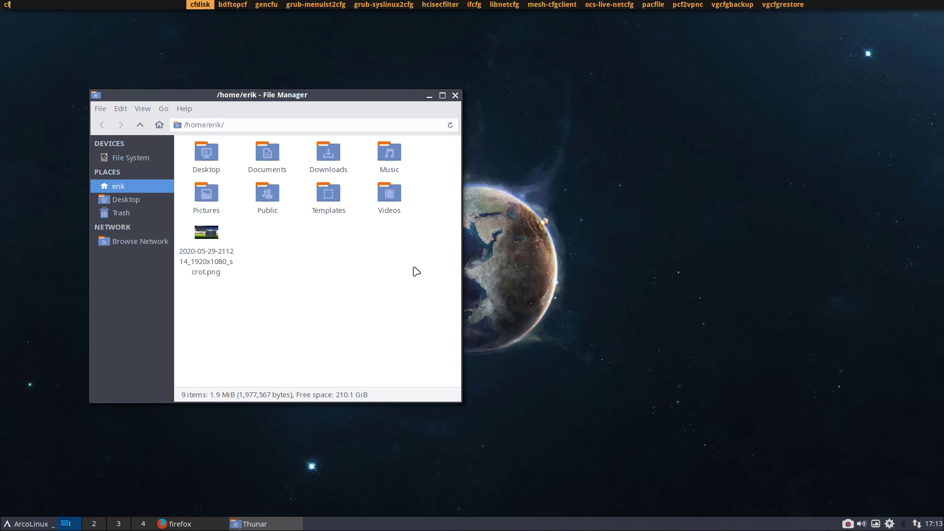
type("d")
key("BackSpace")
type("r")
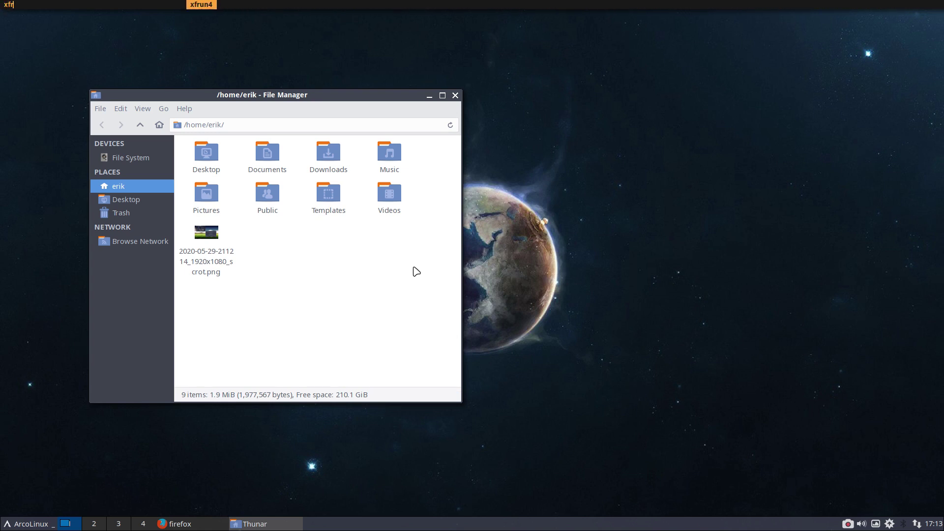
key("BackSpace")
type("ce")
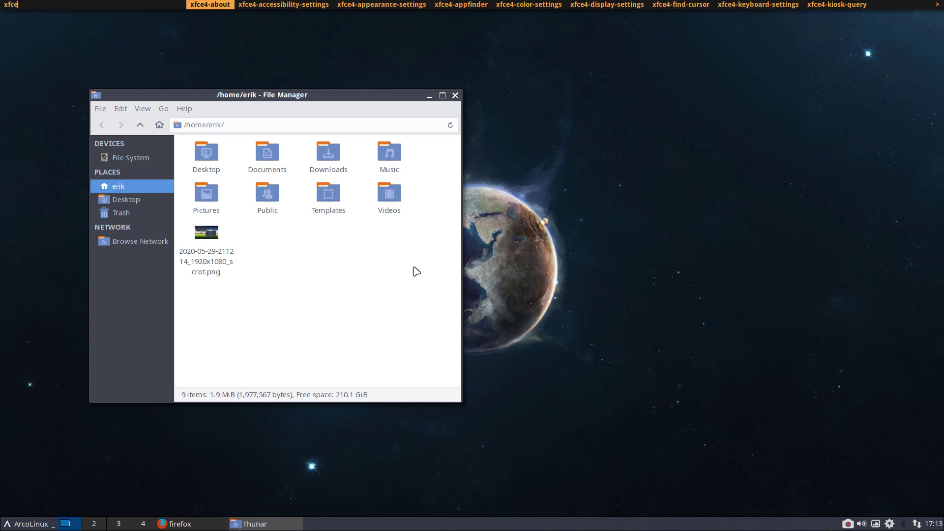
key("Right")
key("Right")
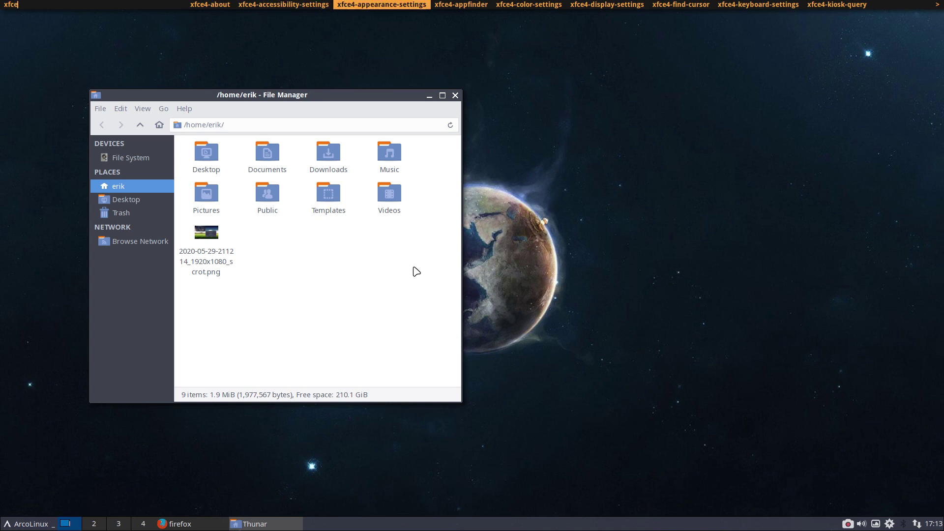
key("Right")
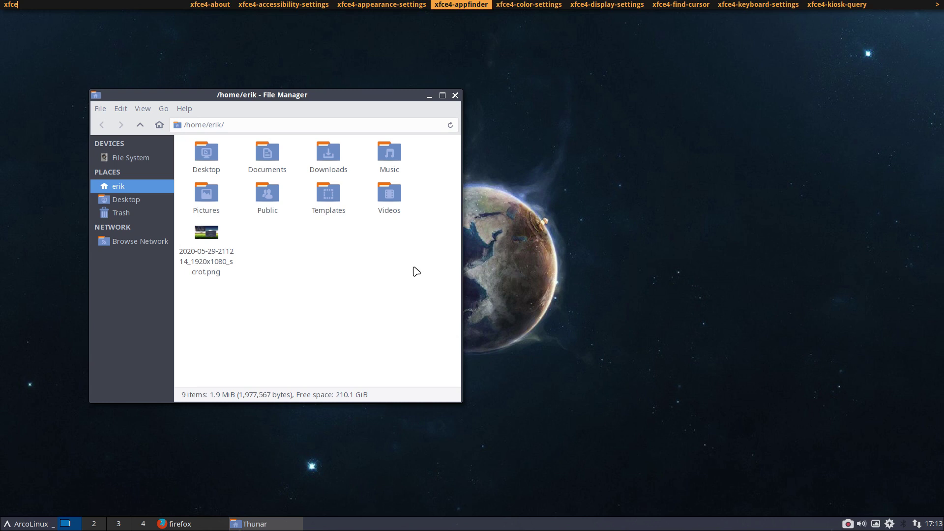
key("Right")
key("Right")
key("Right")
key("Right")
key("Right")
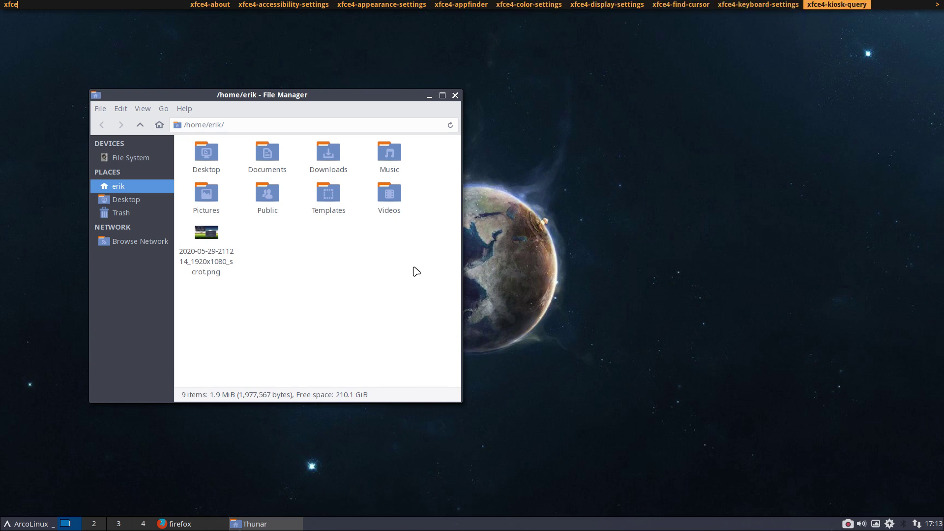
key("Right")
key("Right")
key("Right")
key("Right")
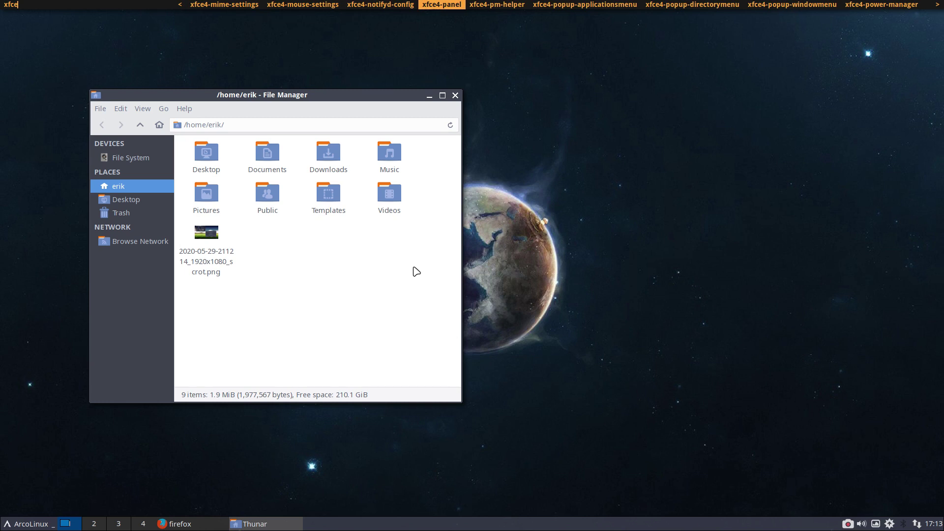
key("Right")
key("Right")
key("Right")
key("Right")
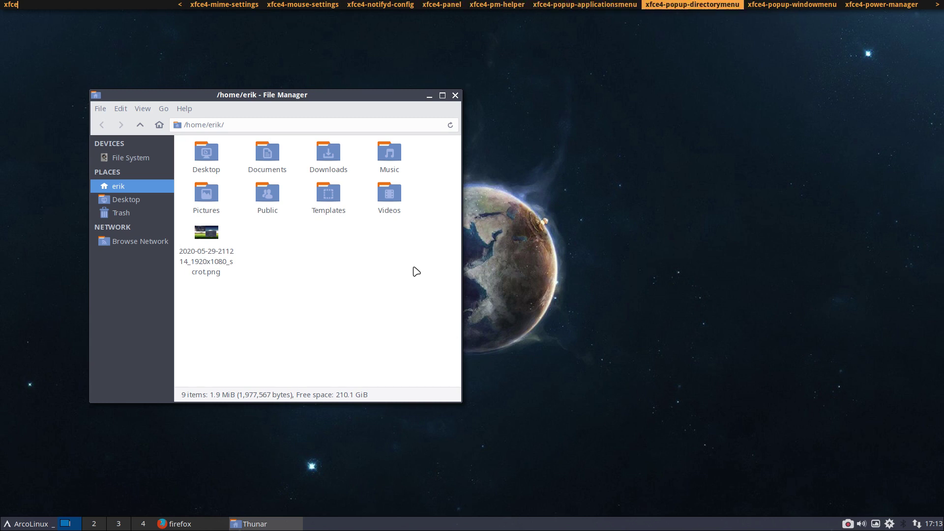
key("Right")
key("Right")
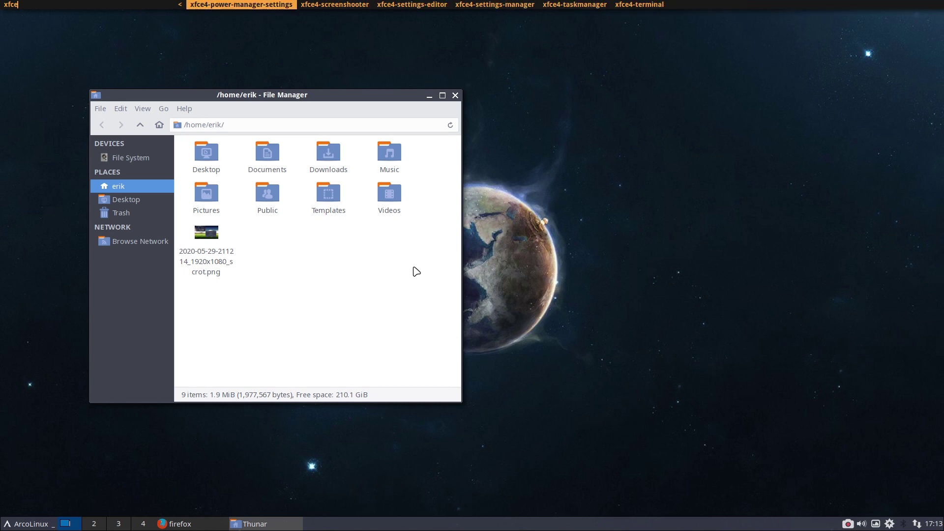
key("Right")
key("Right")
key("Right")
key("Return")
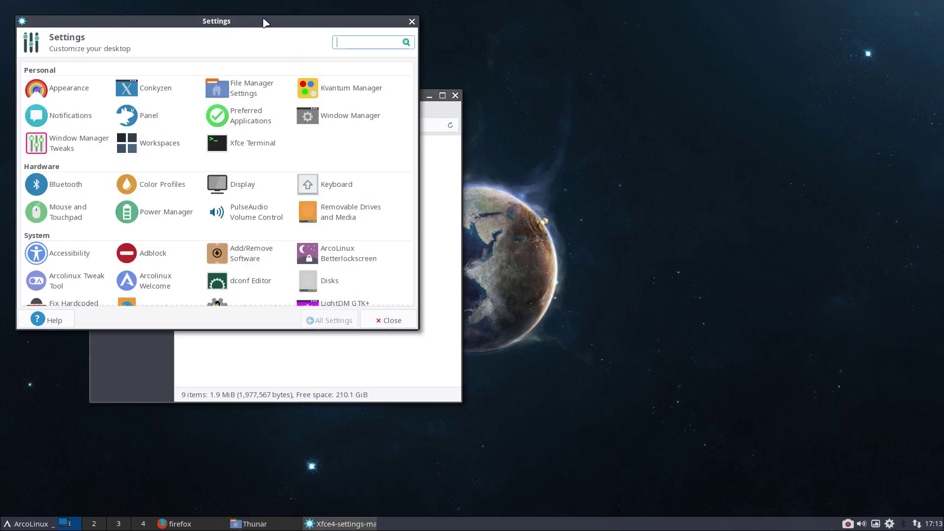
Choose Bibata Amber under Mouse and Touchpad > Theme, close it, then close Thunar.
left_click_drag(266, 21, 731, 70)
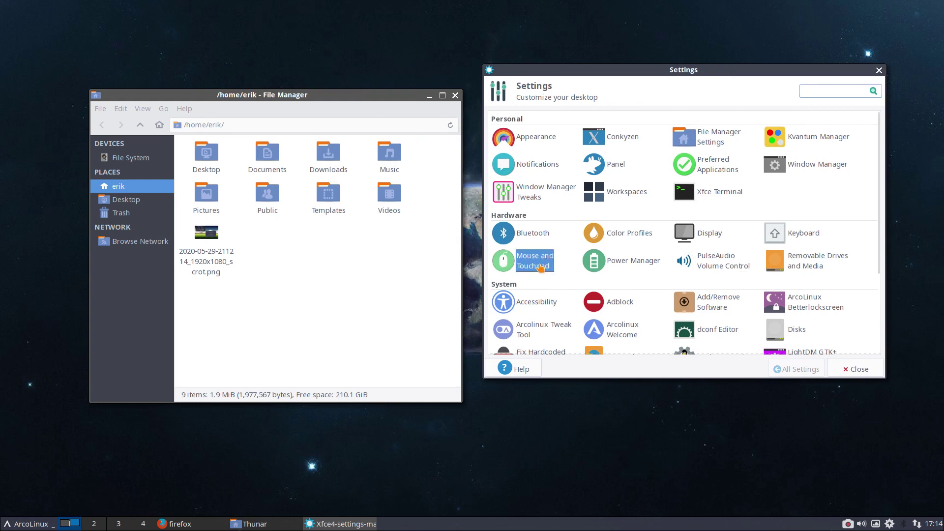
left_click(540, 266)
left_click(582, 119)
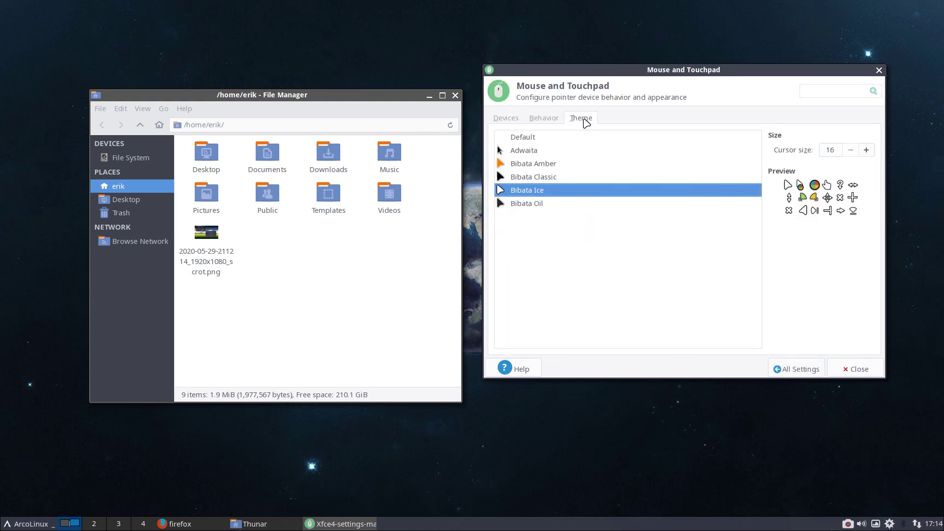
left_click(547, 164)
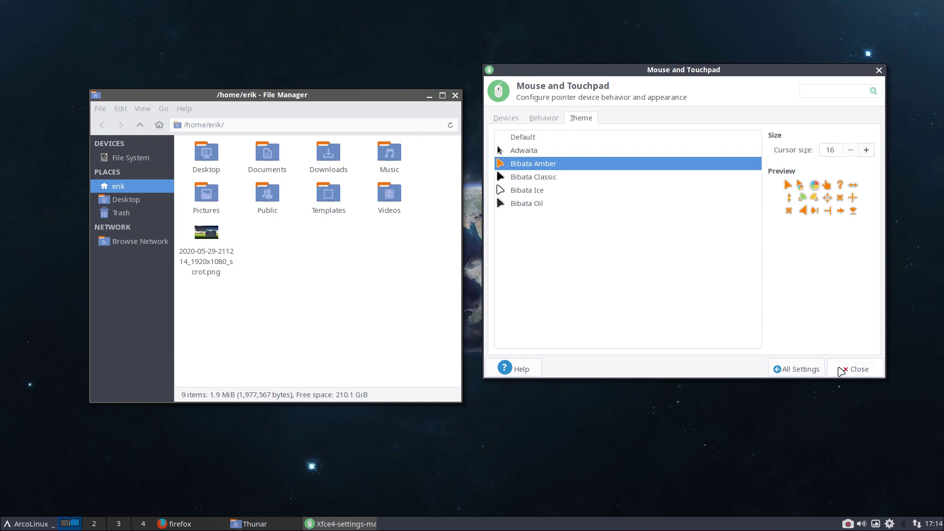
left_click(844, 372)
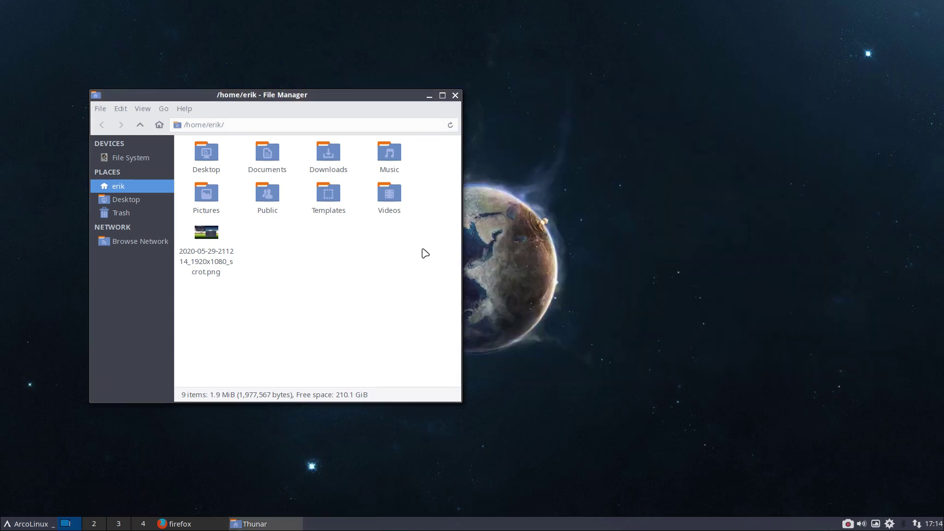
left_click(455, 95)
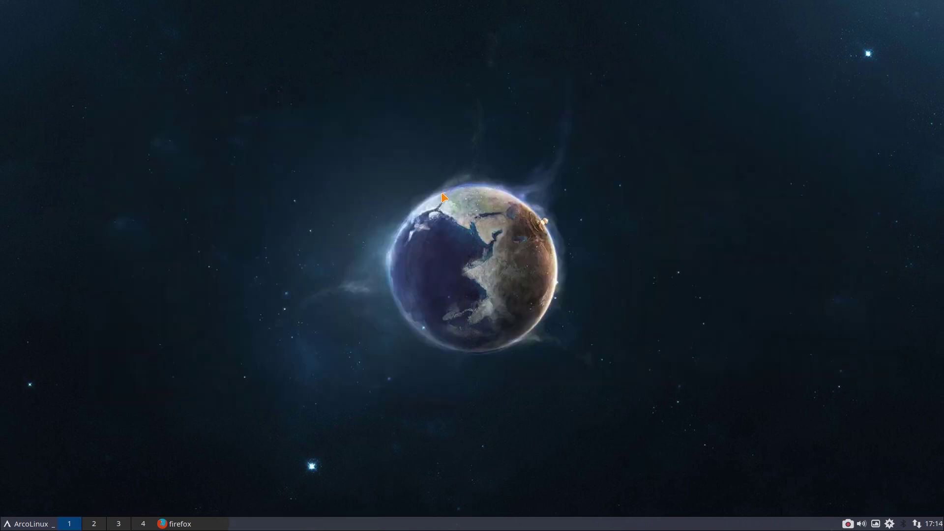
Run thunar -q in Termite, then relaunch Thunar with hidden files shown (37 items).
key("super+shift+Return")
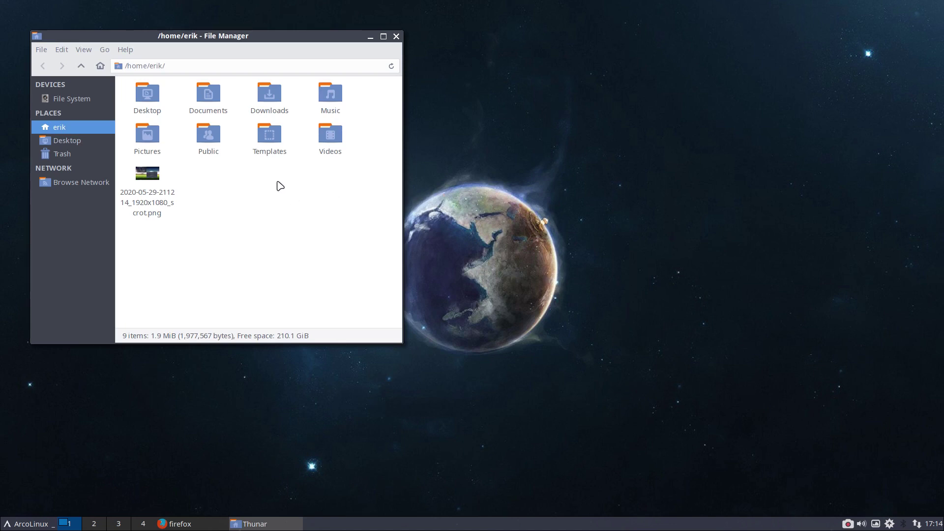
left_click(397, 37)
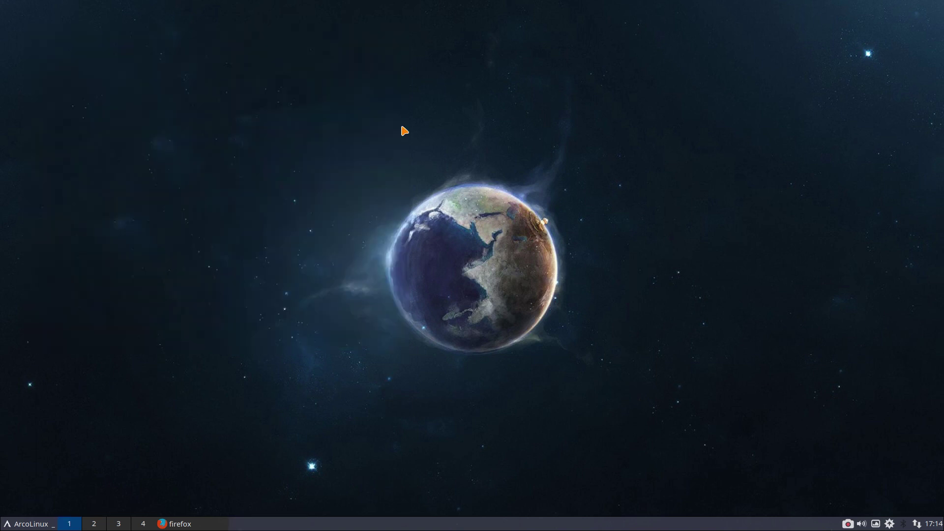
key("ctrl+alt+t")
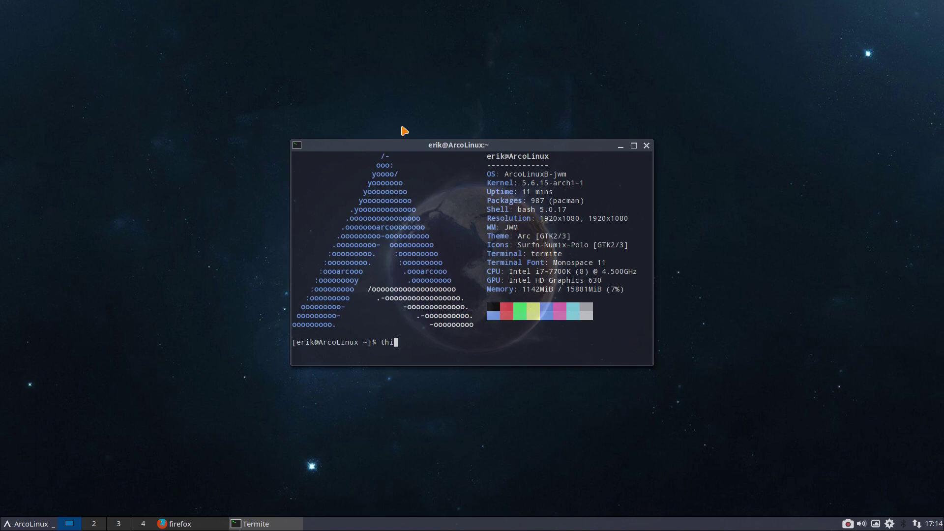
type("thunar -q")
key("Return")
key("super+shift+Return")
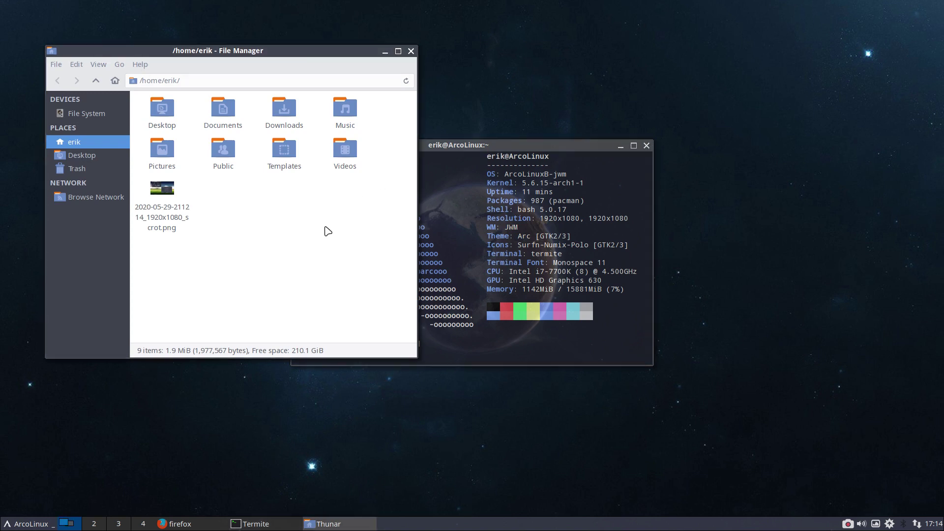
key("ctrl+h")
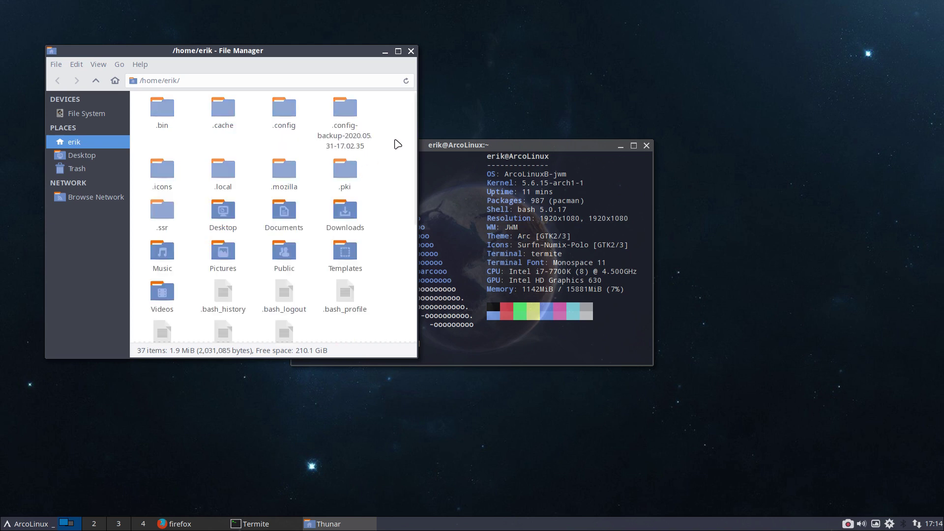
Close the terminal and browse maximized Thunar to .config/xfce4/xfconf/xfce-perchannel-xml.
left_click(646, 144)
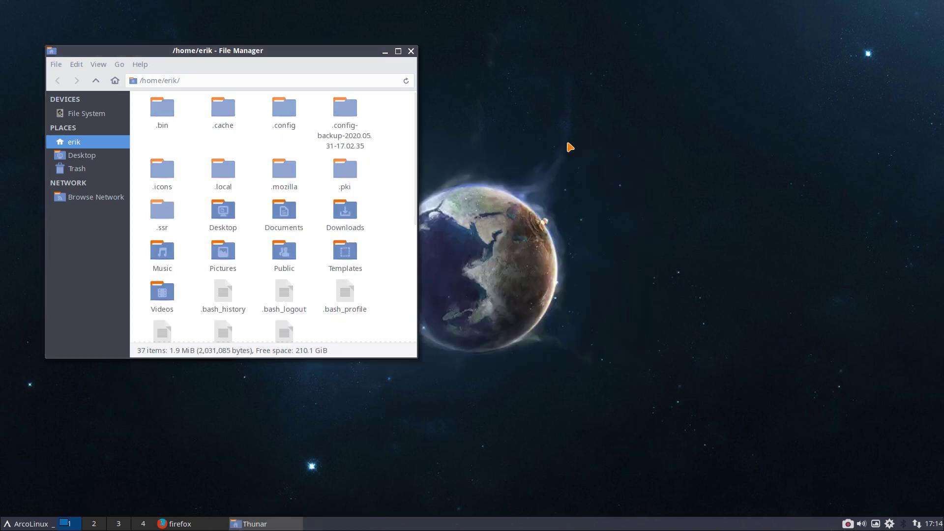
double_click(296, 106)
left_click_drag(310, 51, 438, 4)
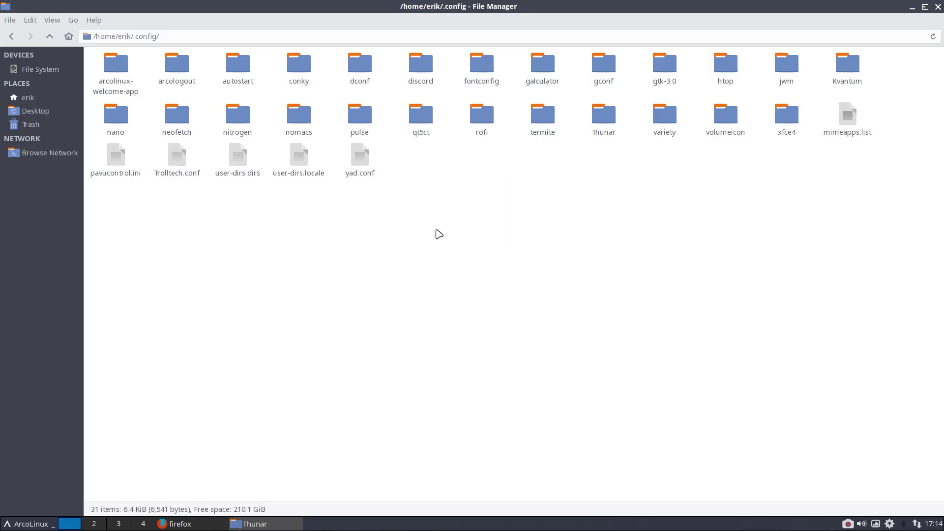
left_click(783, 122)
double_click(783, 123)
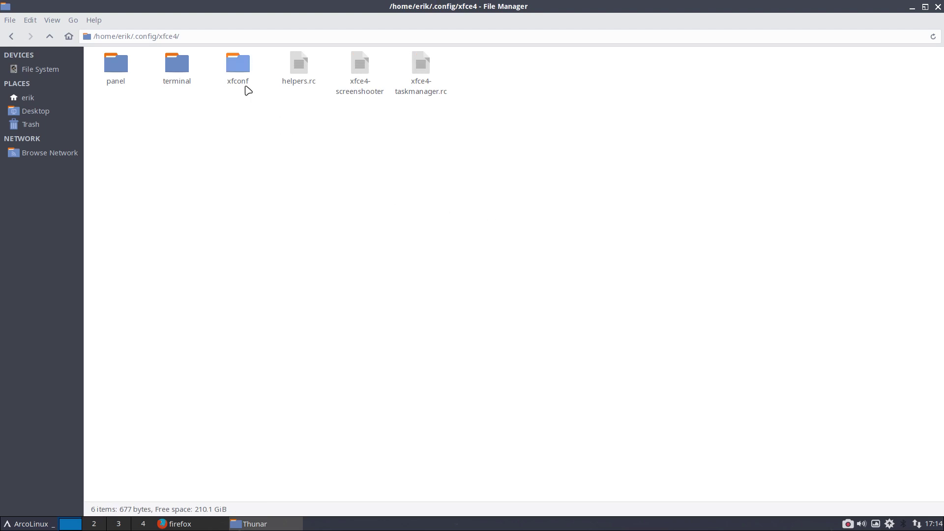
double_click(243, 68)
double_click(117, 65)
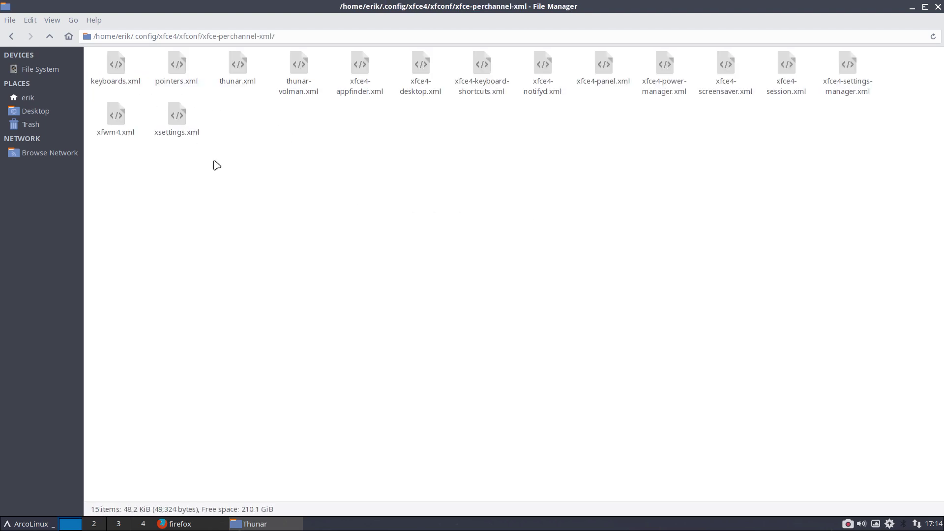
Open a terminal in that folder and run 'pt cursor' then 'pt bibata'.
right_click(406, 203)
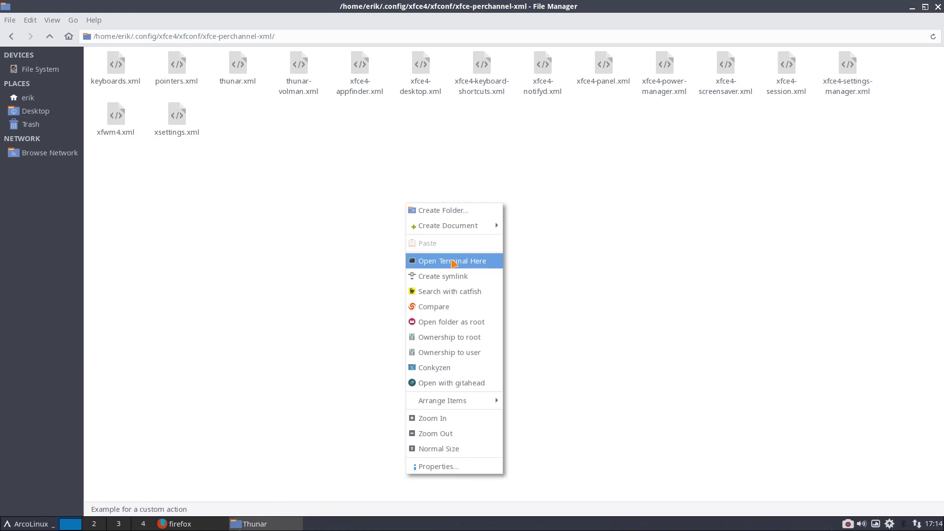
left_click(453, 262)
type("p")
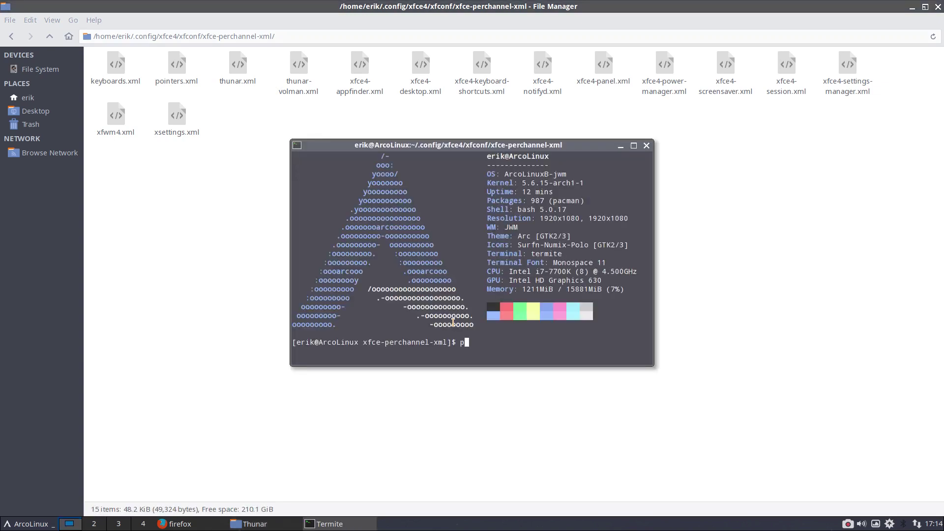
type("t cursor")
key("Return")
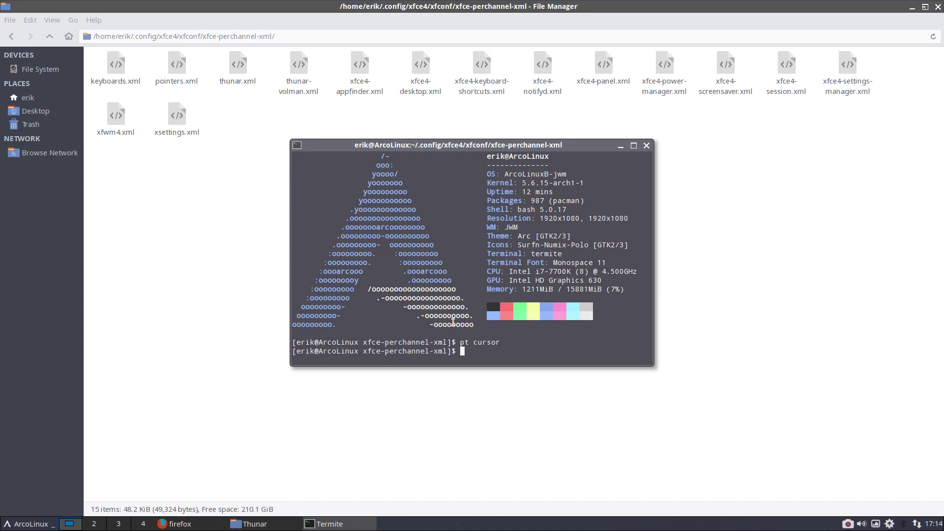
key("Up")
key("BackSpace")
key("BackSpace")
key("BackSpace")
key("BackSpace")
key("BackSpace")
type("bibata")
key("Return")
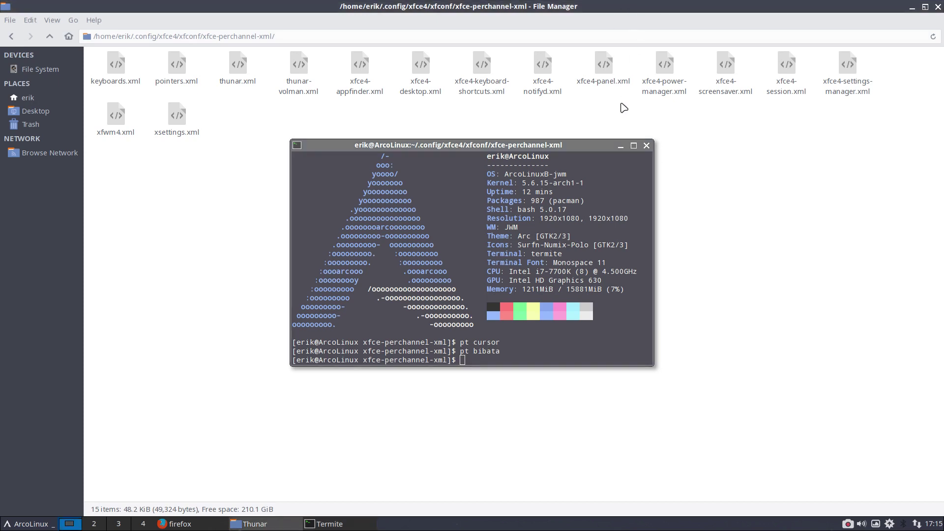
Close the terminal, go up to .config, open the Thunar folder and open uca.xml in Sublime Text.
left_click(647, 145)
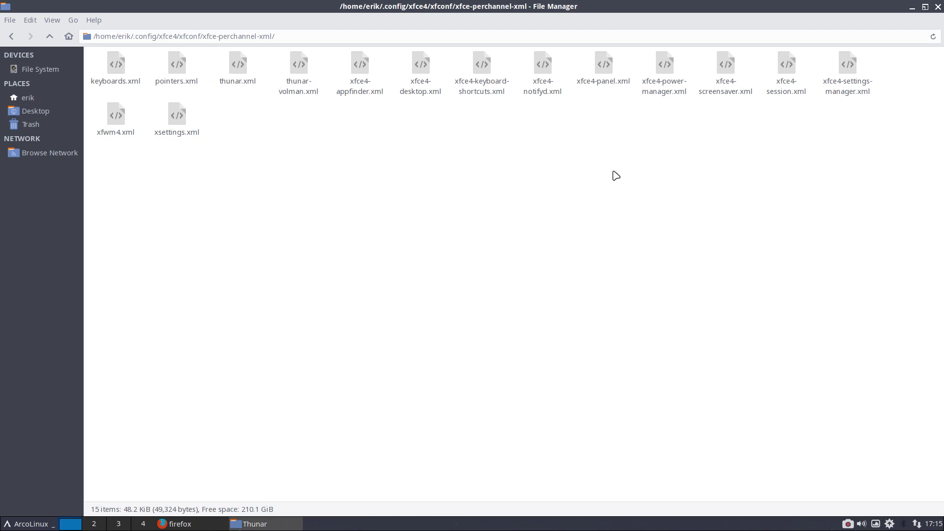
left_click(848, 70)
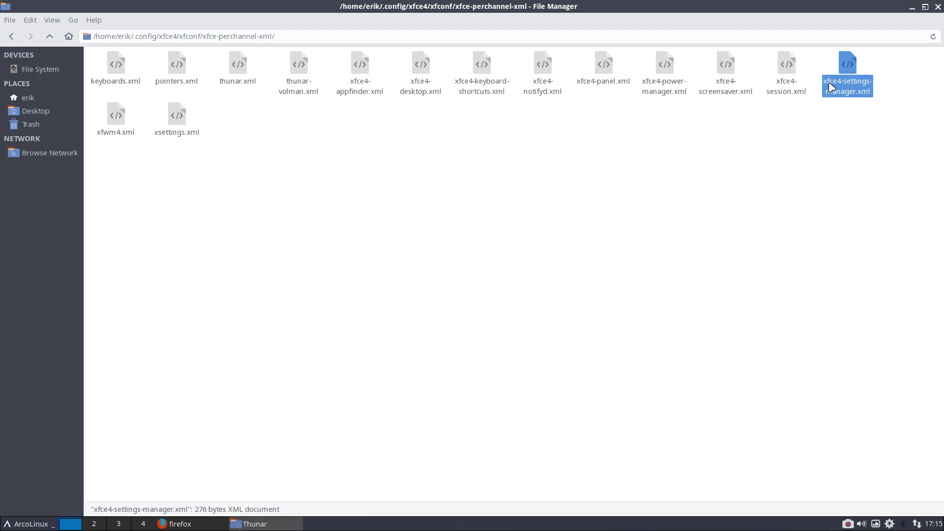
left_click(697, 147)
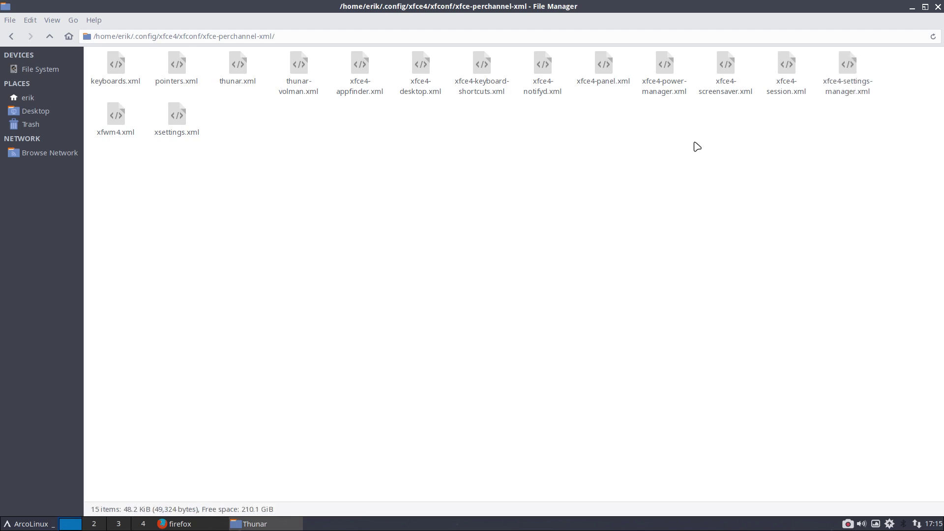
left_click(50, 37)
left_click(50, 37)
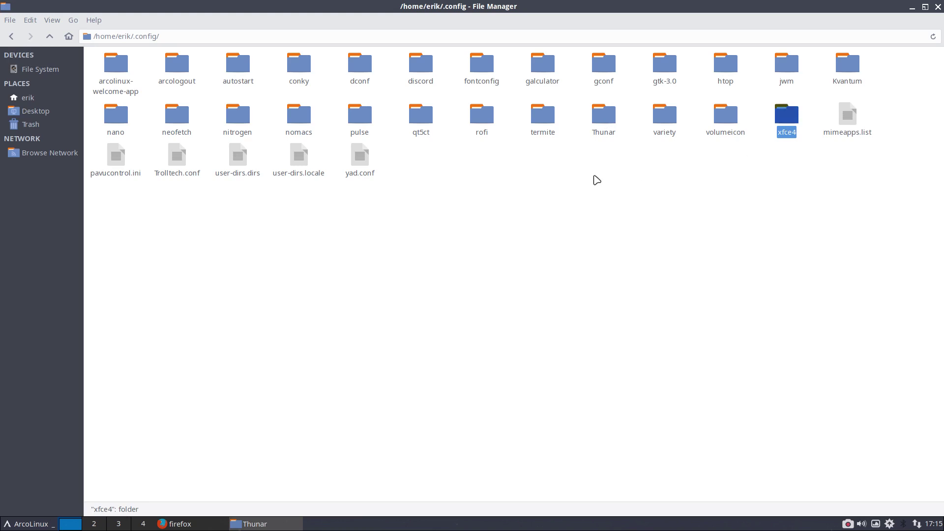
double_click(601, 119)
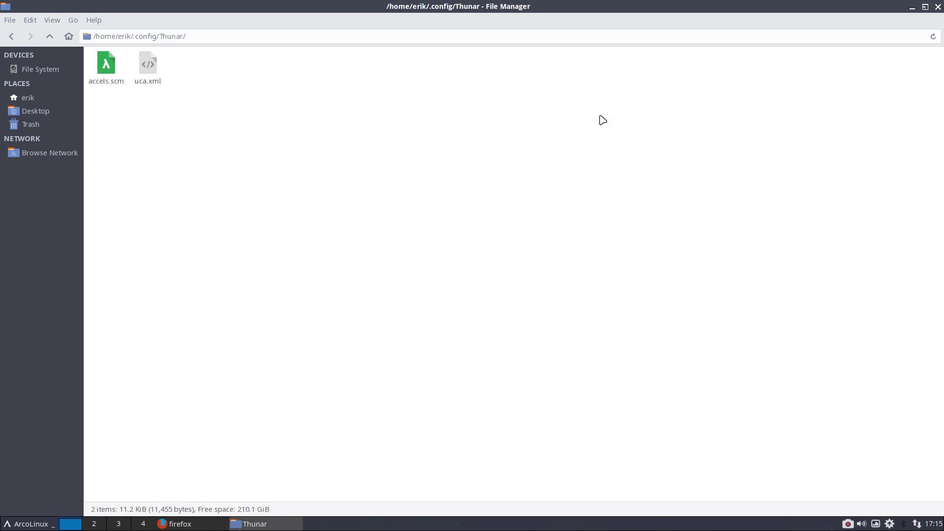
double_click(148, 64)
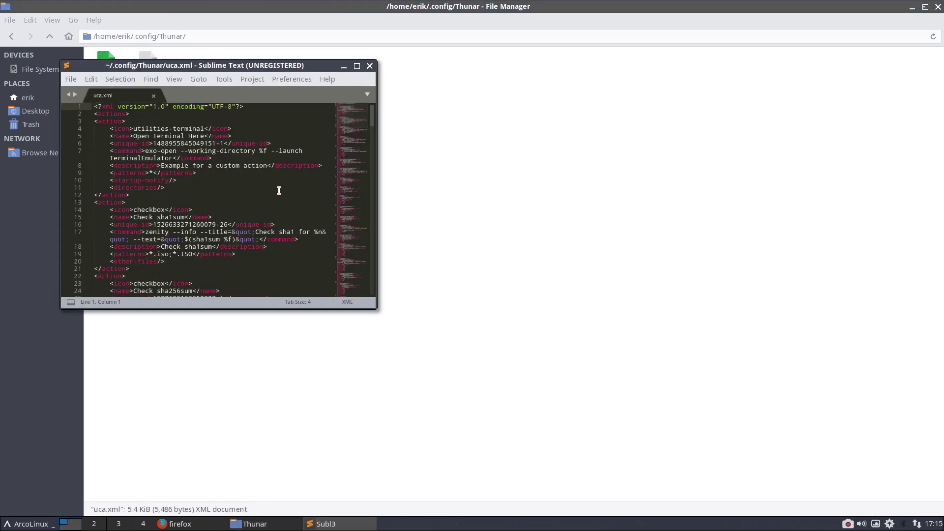
Scroll through uca.xml and accels.scm in Sublime Text, closing each afterward.
scroll(279, 190, "down", 20)
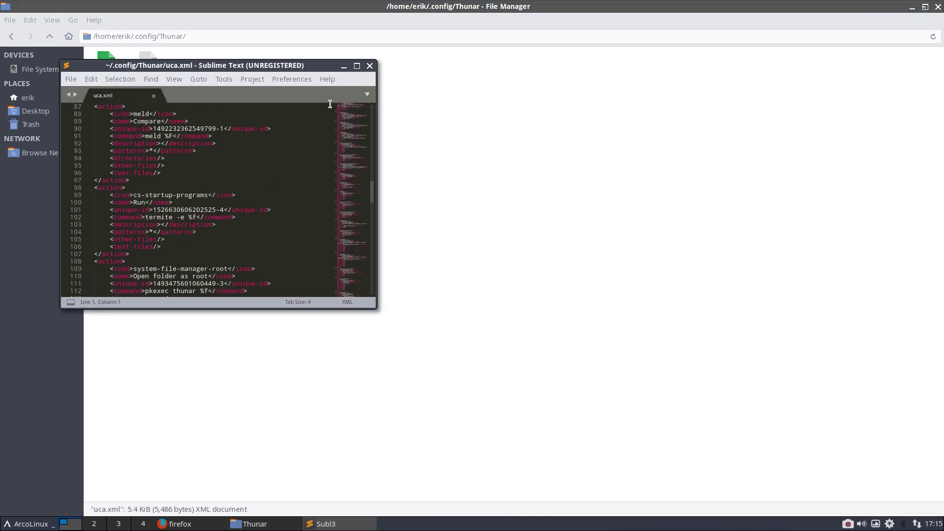
left_click(370, 65)
double_click(103, 69)
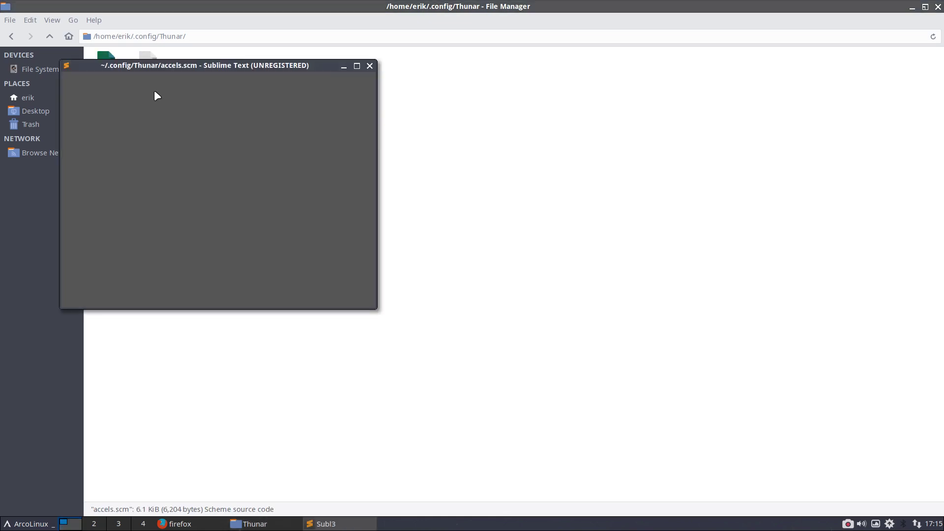
scroll(245, 177, "down", 20)
scroll(245, 178, "up", 9)
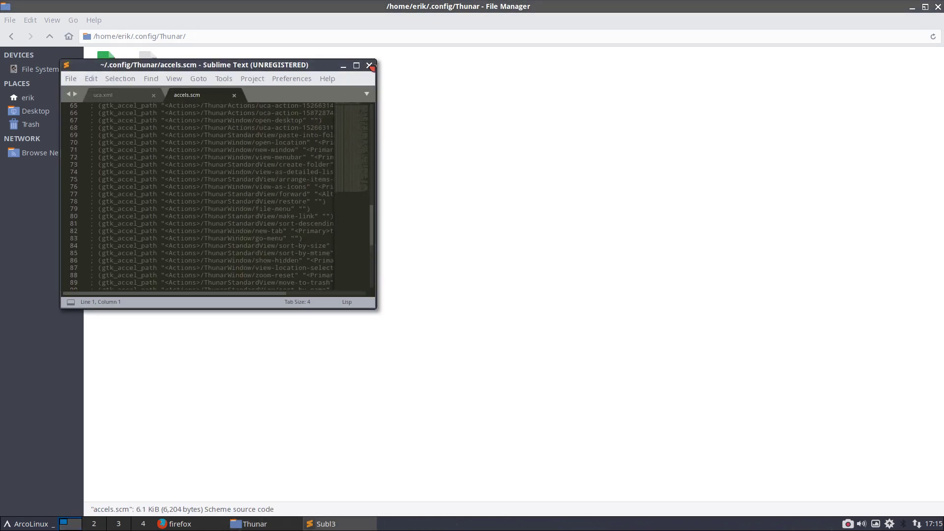
left_click(369, 66)
Open gtk-3.0's settings.ini and highlight the gtk-cursor-theme-name=Bibata_Amber line, then minimize Thunar.
left_click(49, 36)
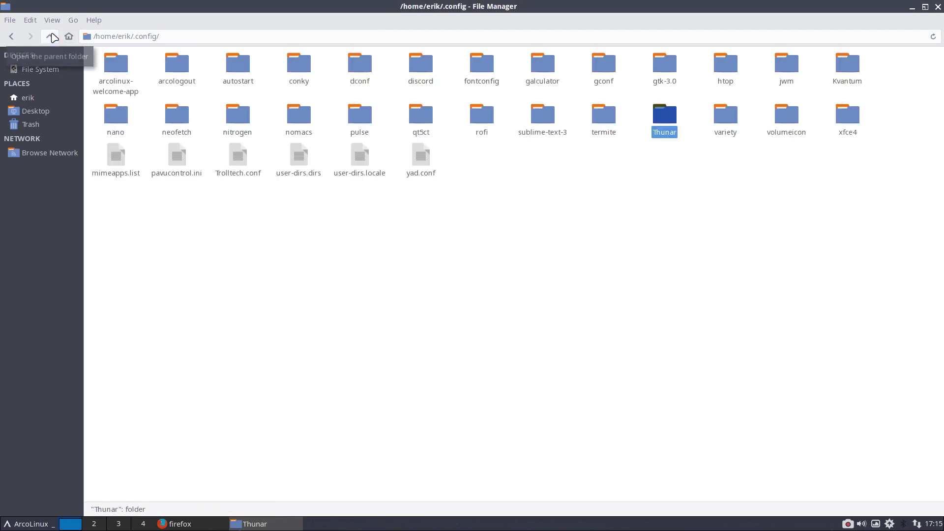
left_click(407, 228)
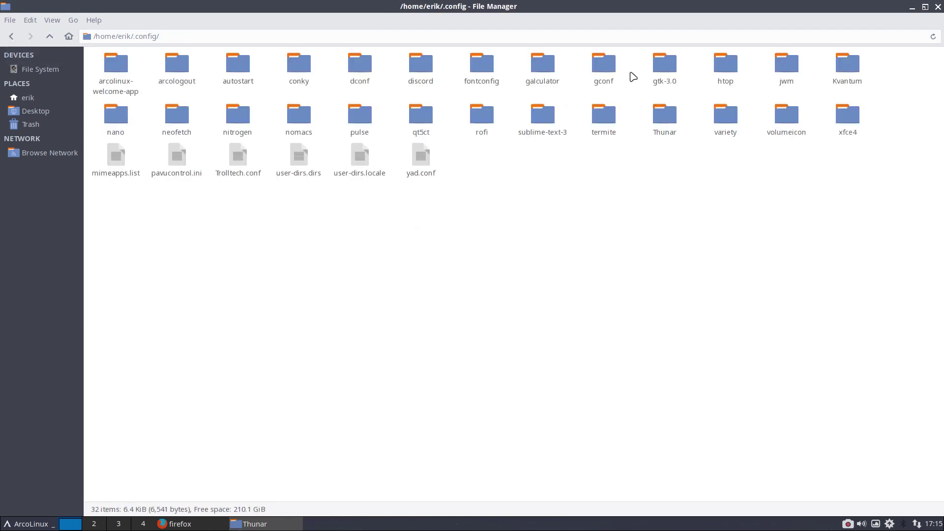
double_click(661, 68)
double_click(108, 70)
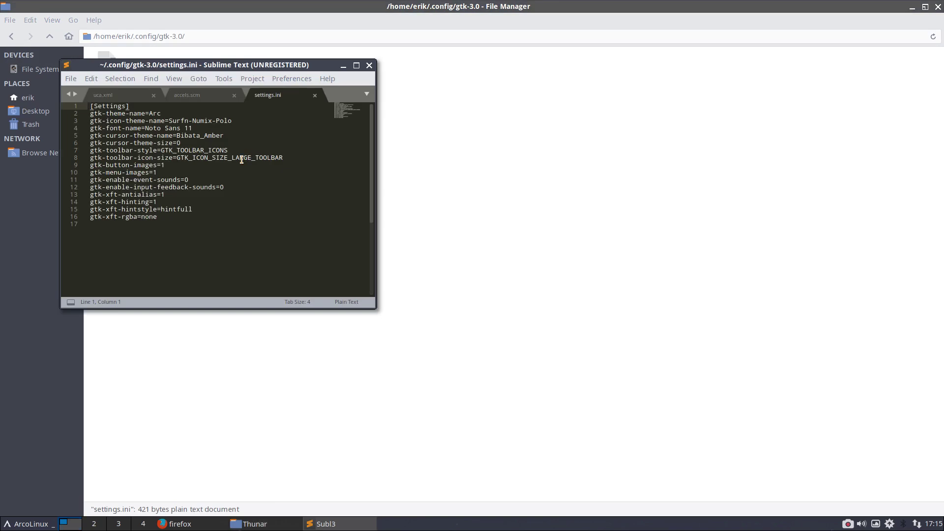
left_click_drag(177, 136, 248, 137)
left_click(229, 135)
left_click(457, 303)
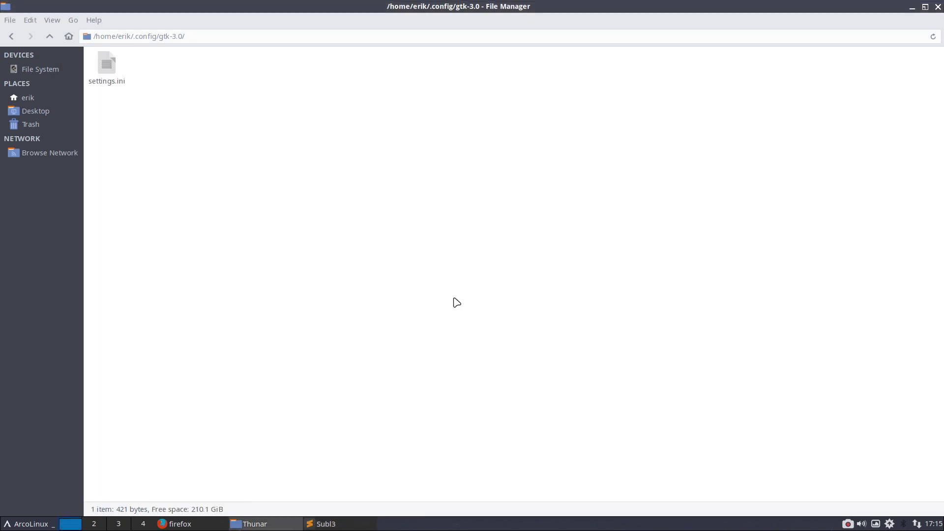
left_click(912, 8)
Open Customize Look and Feel and view the Mouse Cursor tab showing Bibata Amber.
right_click(393, 139)
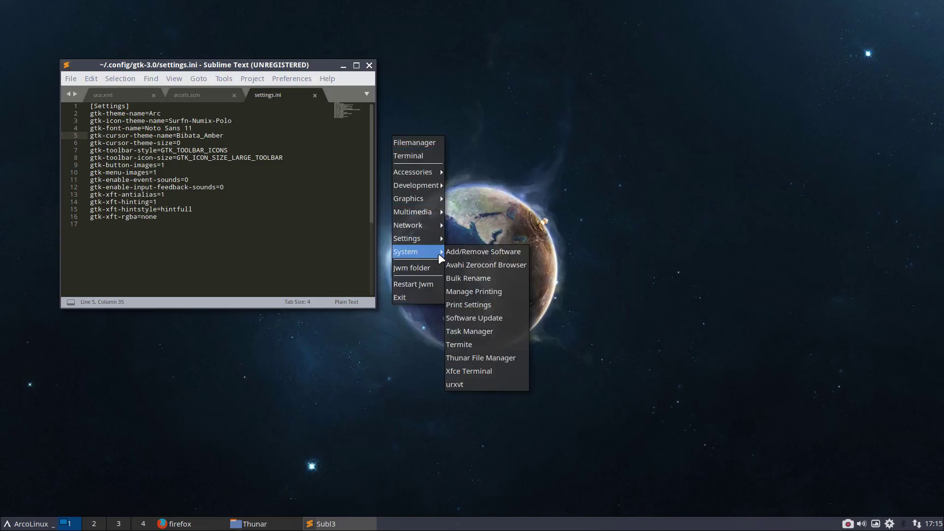
mouse_move(433, 240)
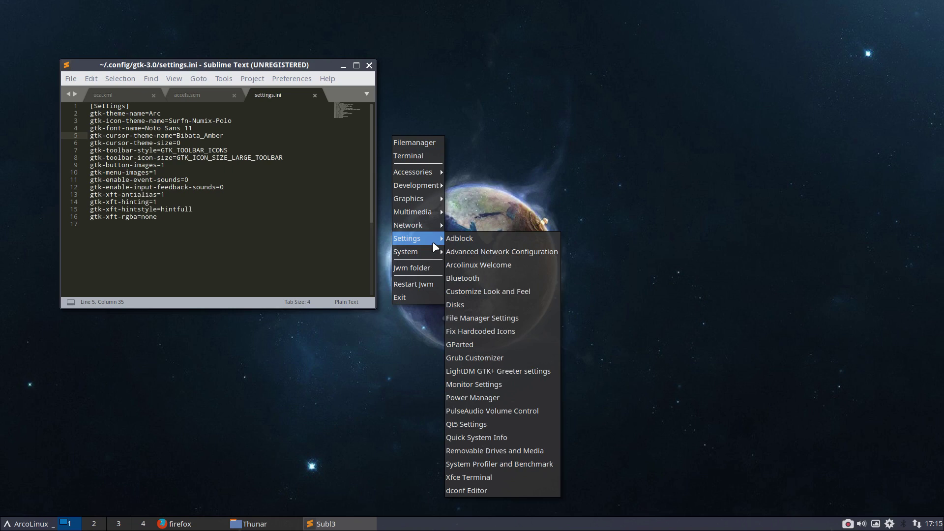
left_click(507, 295)
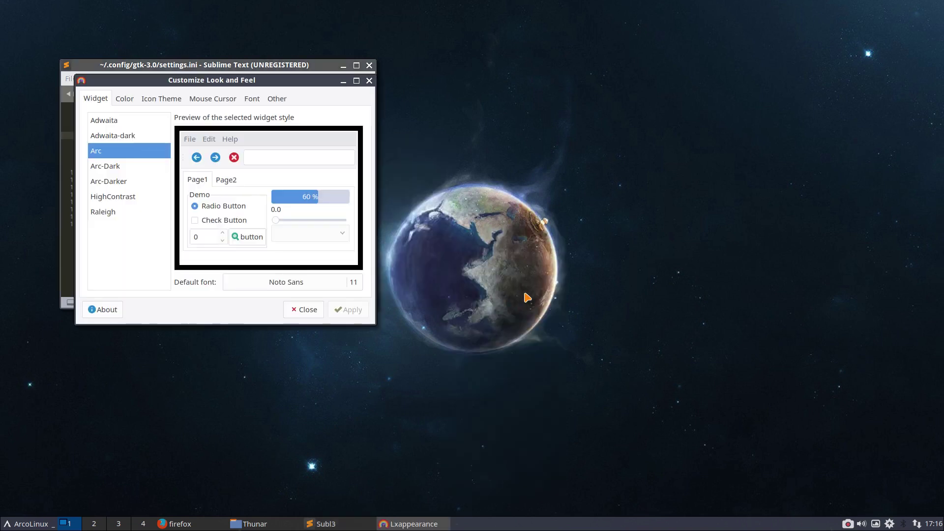
left_click(204, 97)
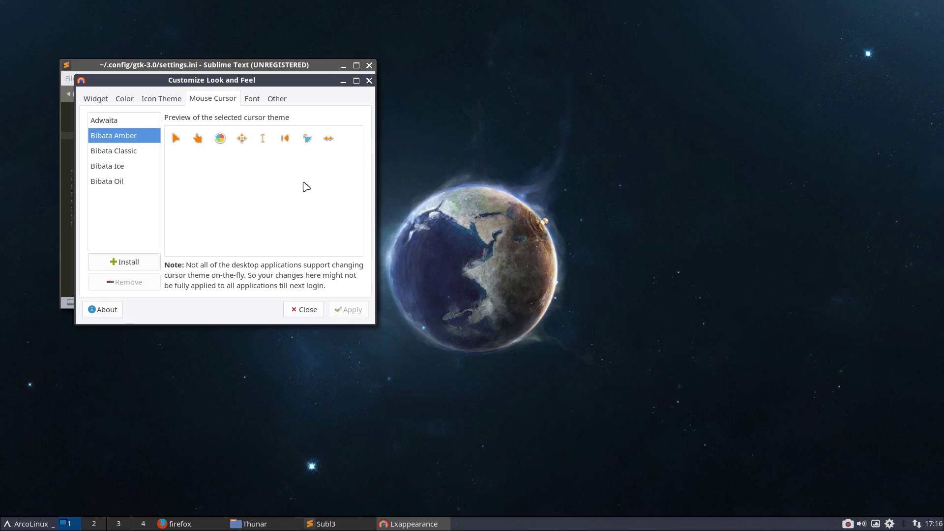
Close the appearance settings, select Bibata_Amber in settings.ini, and bring Thunar back.
left_click(314, 313)
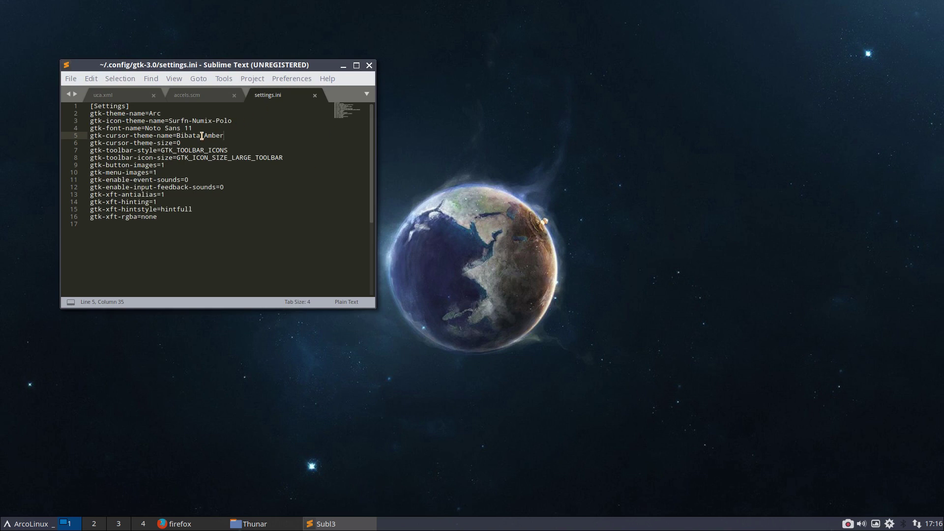
left_click_drag(177, 137, 229, 136)
left_click(272, 525)
Go up to the home folder and open .gtkrc-2.0 in Sublime Text.
left_click(53, 40)
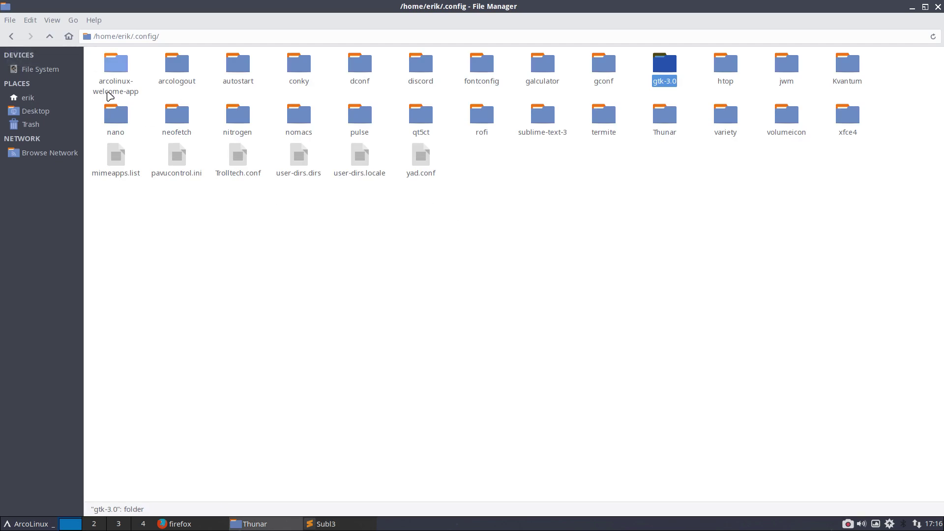
left_click(50, 36)
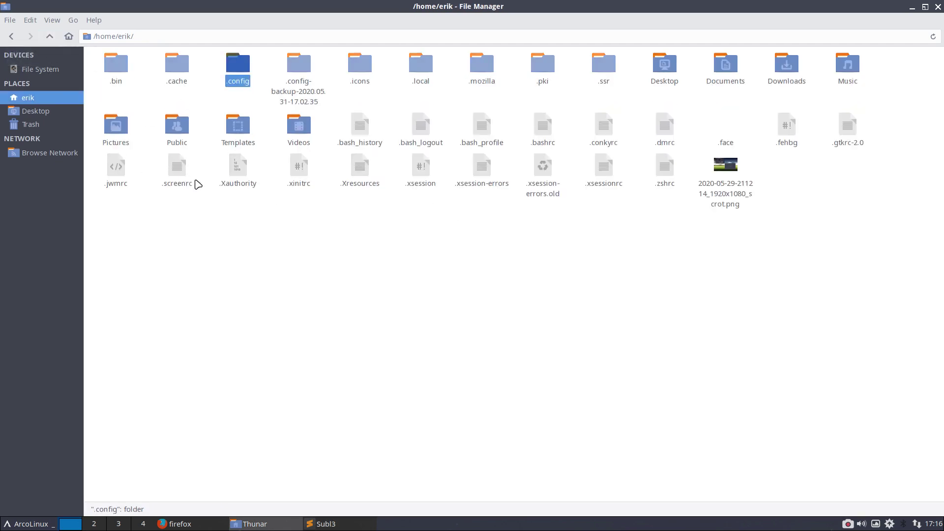
left_click(50, 36)
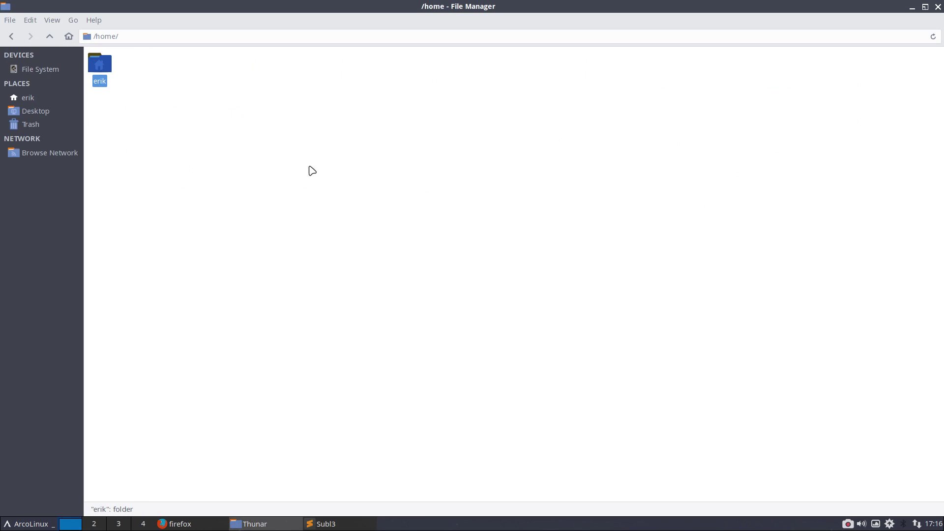
double_click(103, 69)
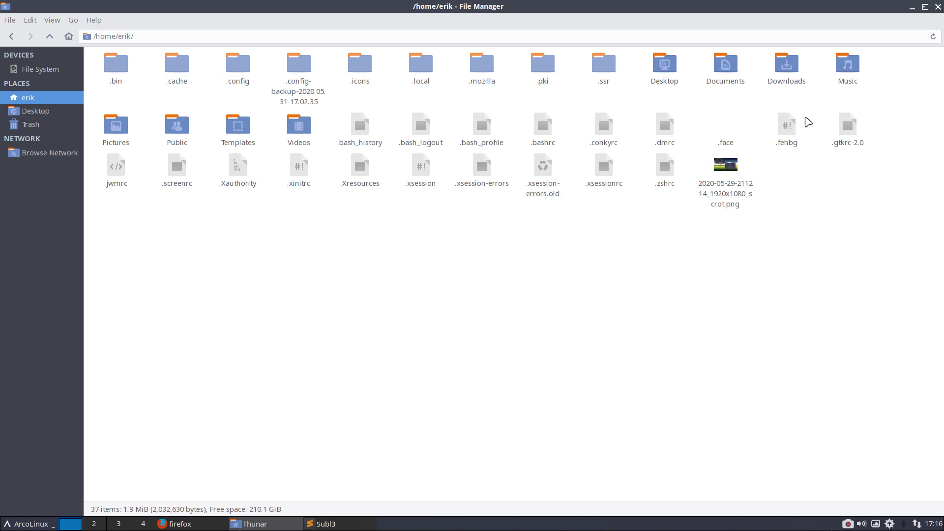
left_click(850, 127)
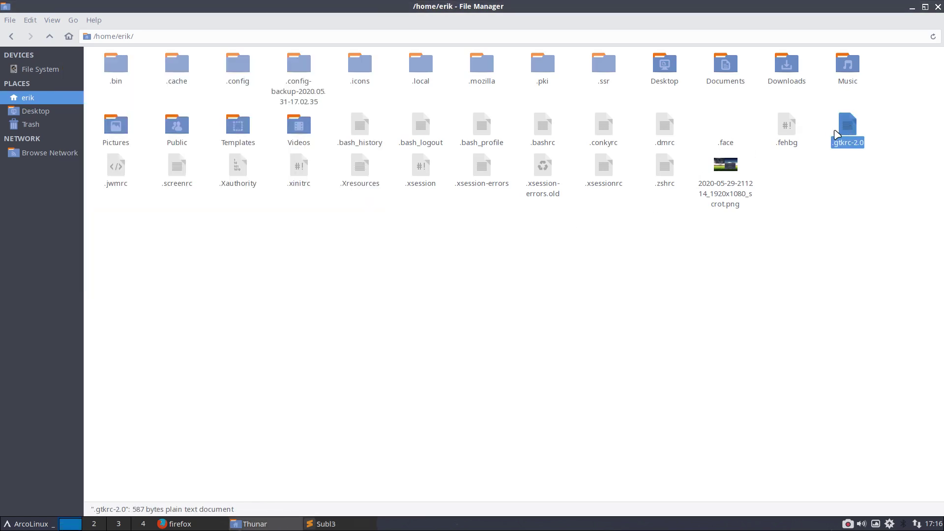
double_click(846, 125)
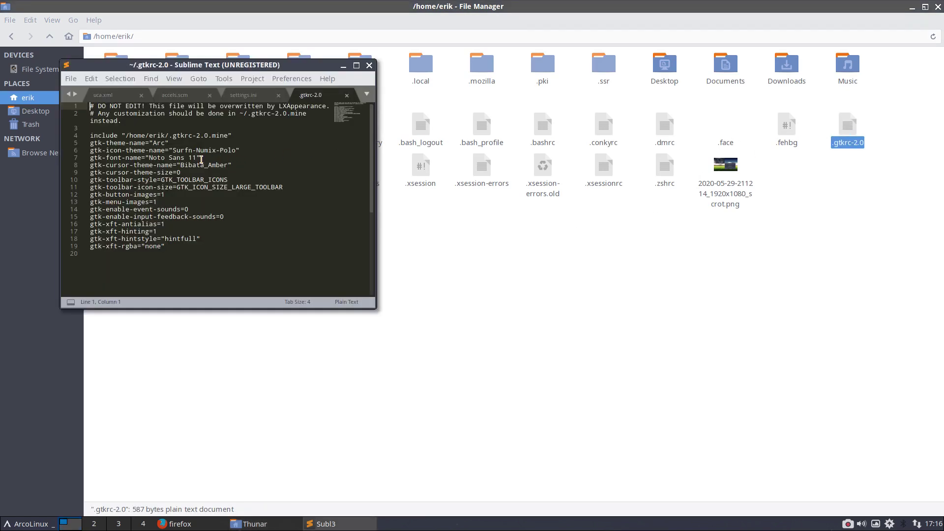
Copy the Bibata_Amber cursor theme name and compare it with settings.ini.
mouse_move(177, 165)
left_mouse_down()
mouse_move(226, 164)
mouse_move(181, 165)
left_mouse_up()
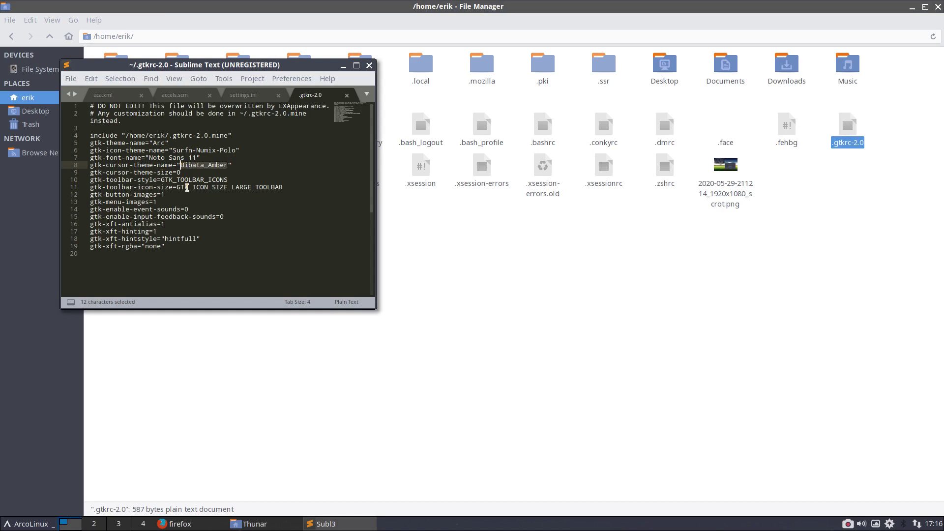
key("ctrl+c")
left_click(245, 95)
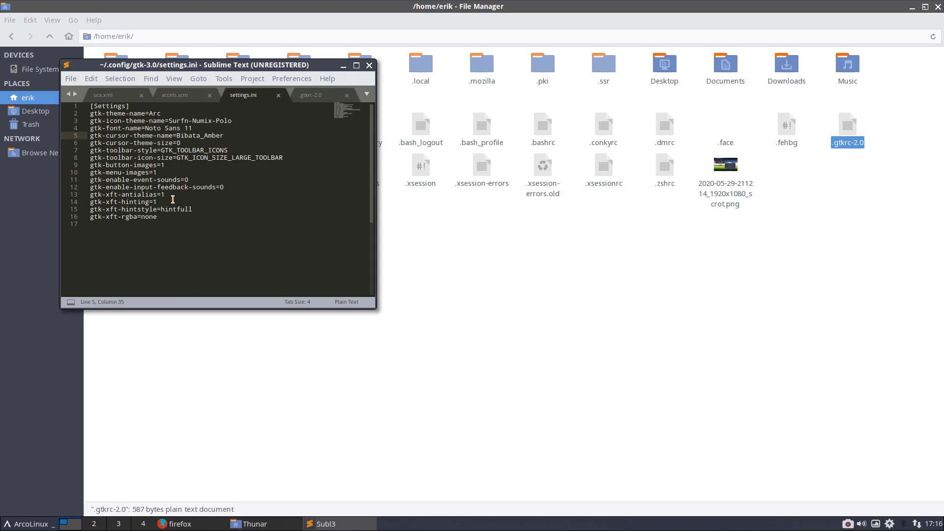
Close the text editor and open the xfce4 folder inside .config.
left_click(370, 65)
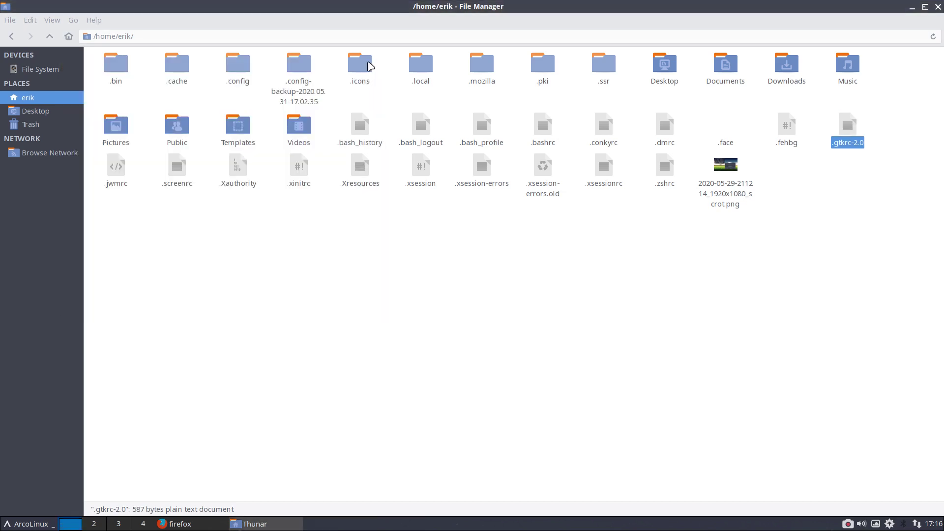
left_click(253, 74)
double_click(245, 70)
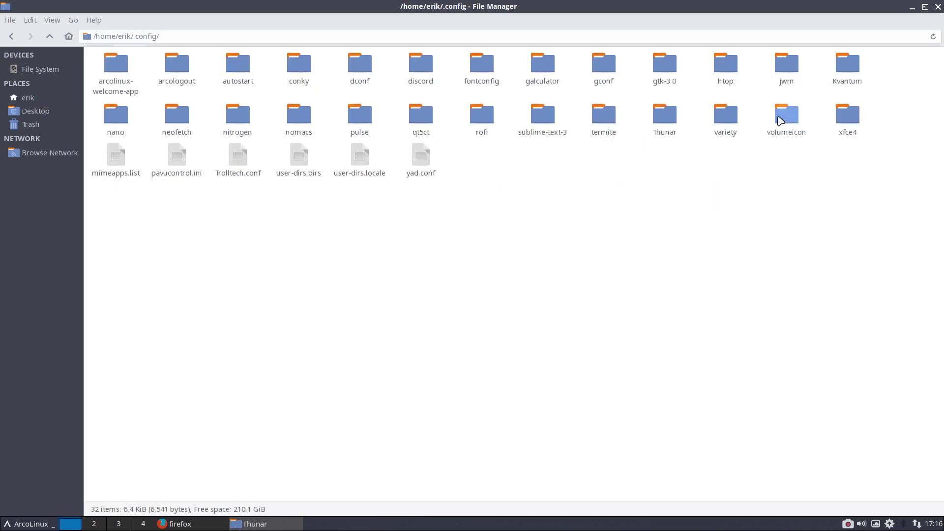
left_click(853, 116)
double_click(854, 116)
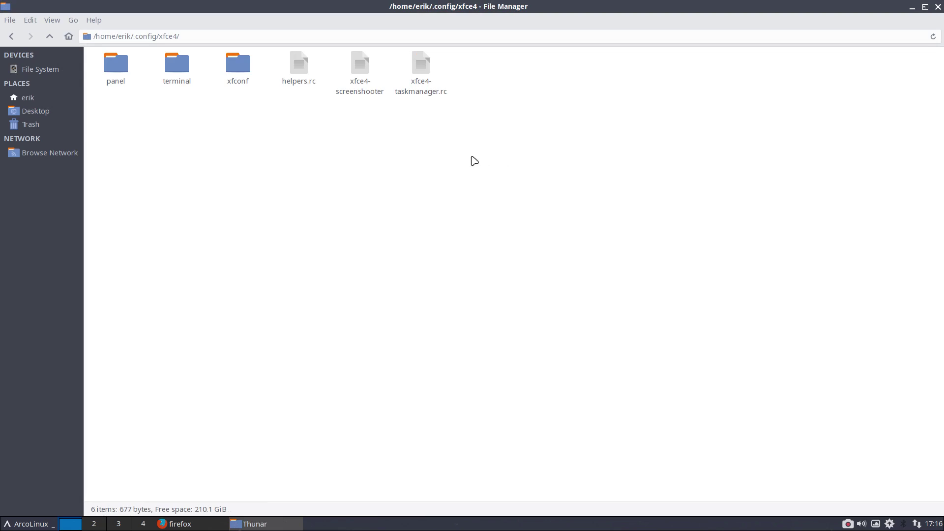
Search dmenu for xfce4 commands, then dismiss it without launching anything.
key("super+d")
type("xf")
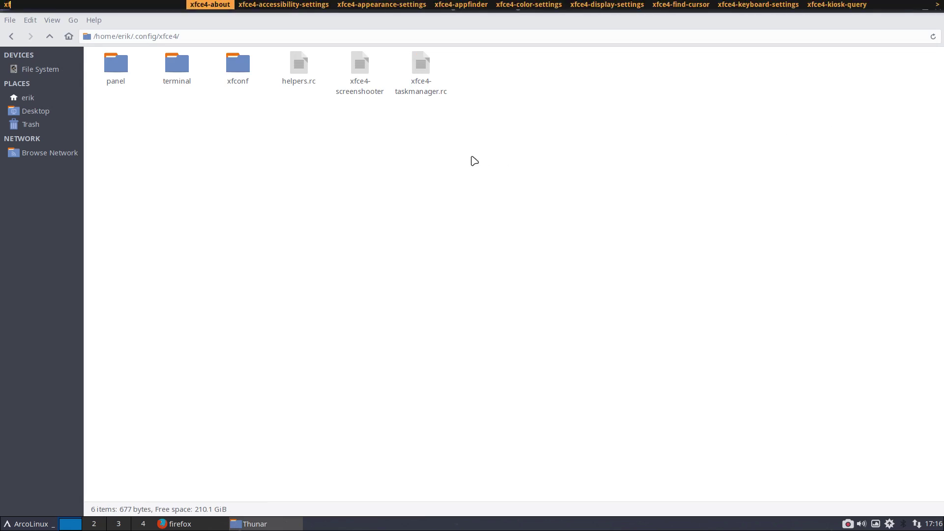
type("cese")
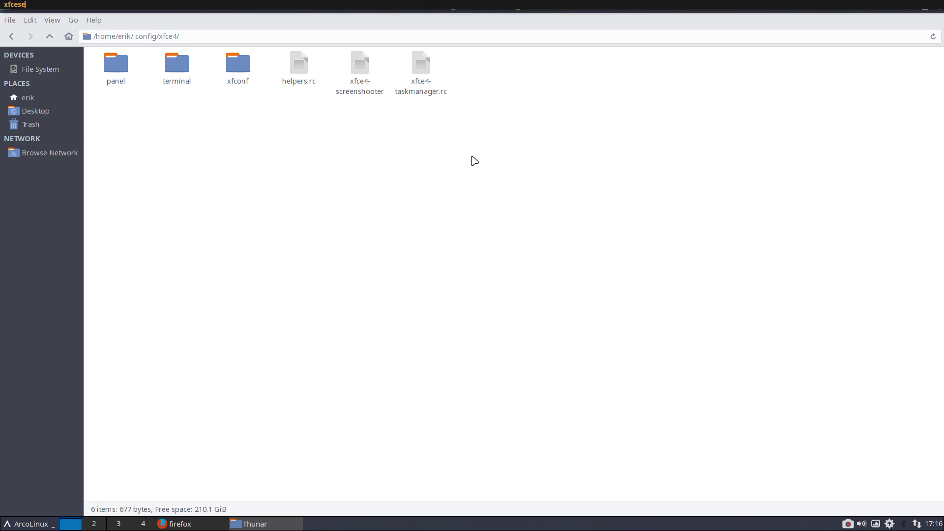
key("BackSpace")
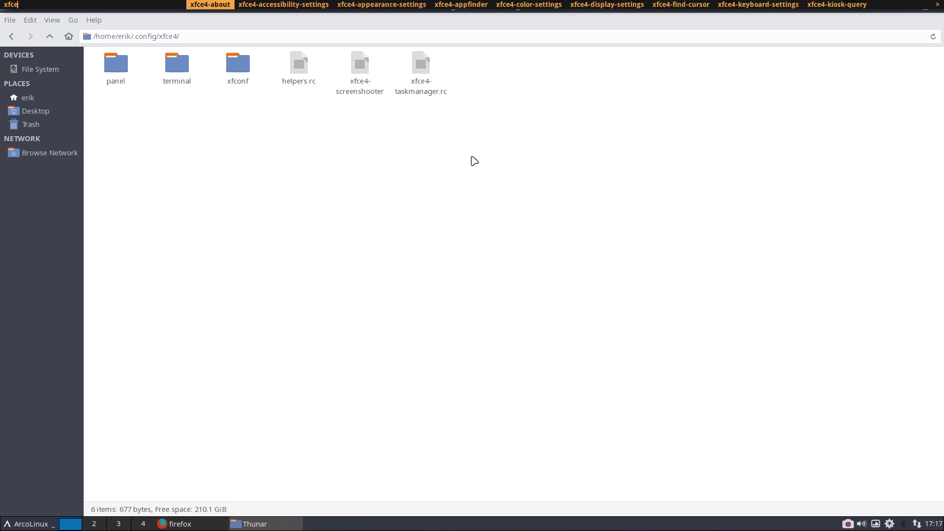
type("4")
key("Right")
key("Right")
key("Right")
key("Right")
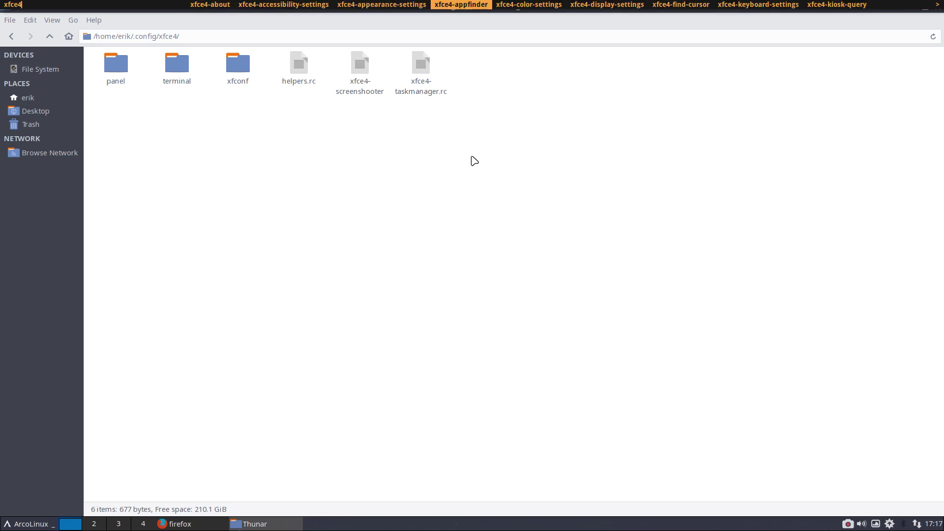
type("se")
key("BackSpace")
key("BackSpace")
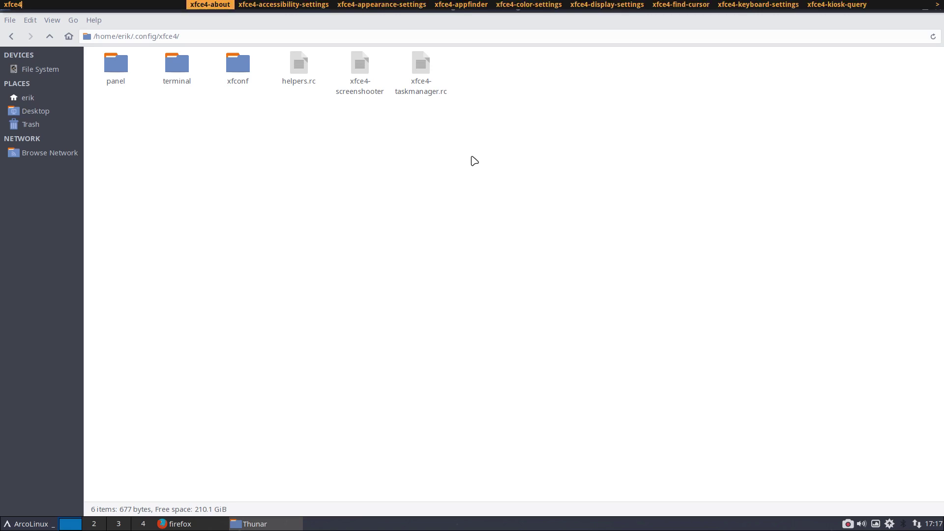
key("Escape")
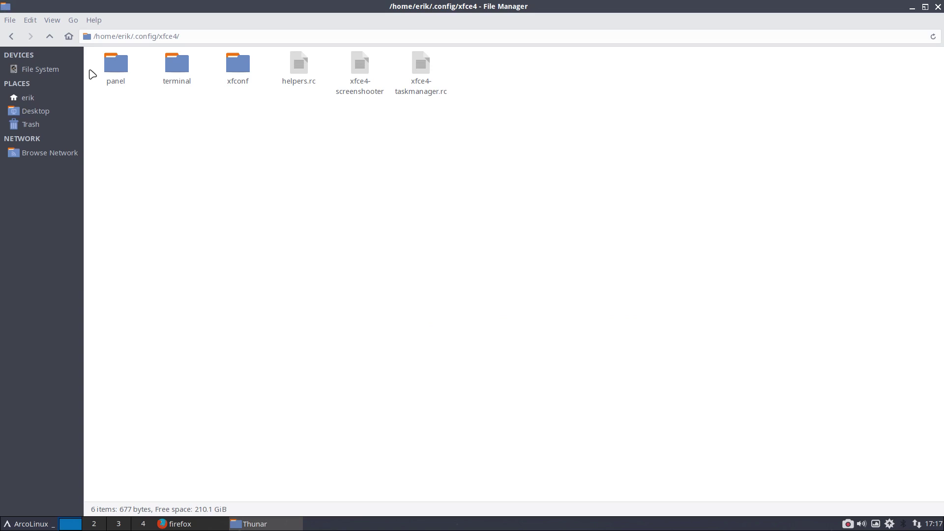
Return to .config and select the xfce4 folder.
left_click(49, 36)
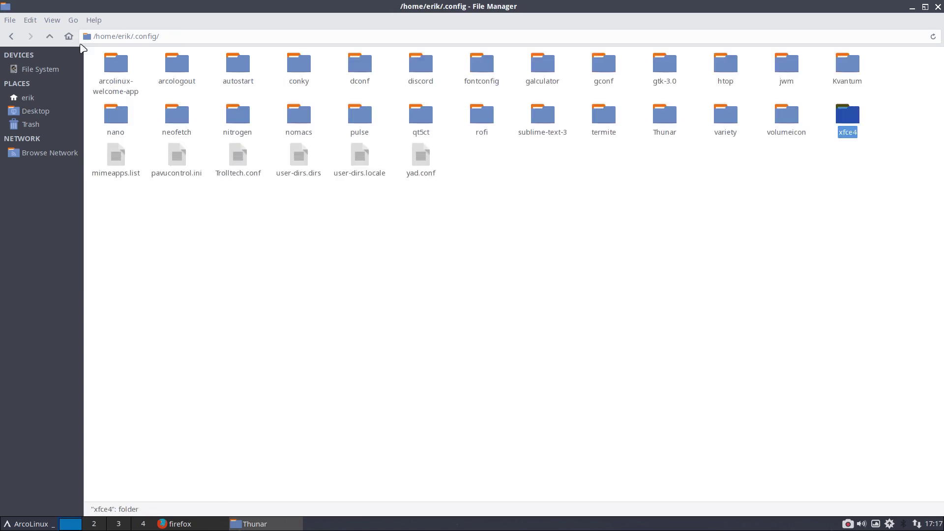
left_click(818, 184)
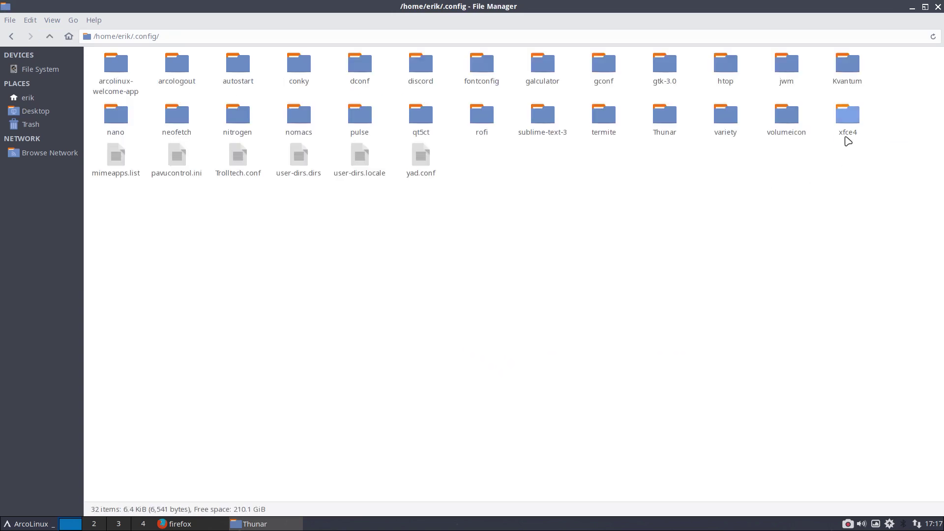
left_click(848, 136)
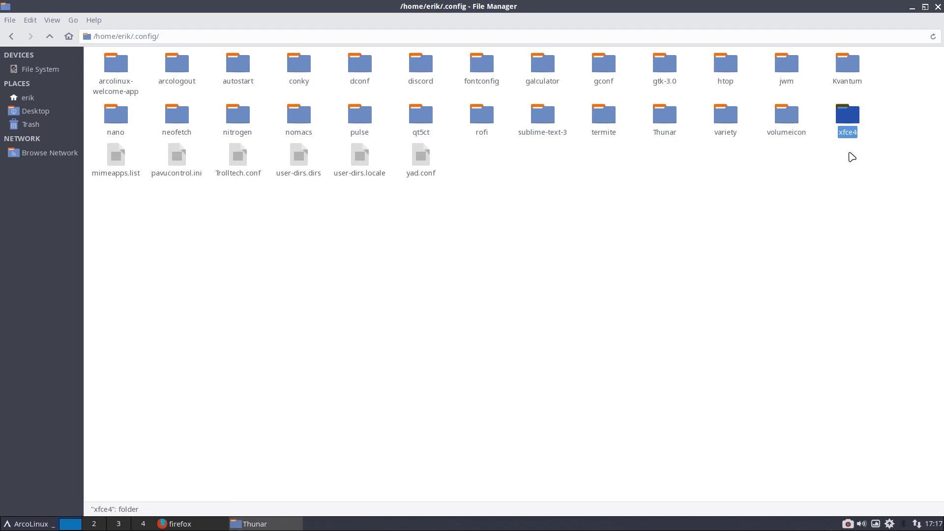
Paste a duplicate of xfce4 as the xfce4 (copy 1) backup folder.
key("ctrl+v")
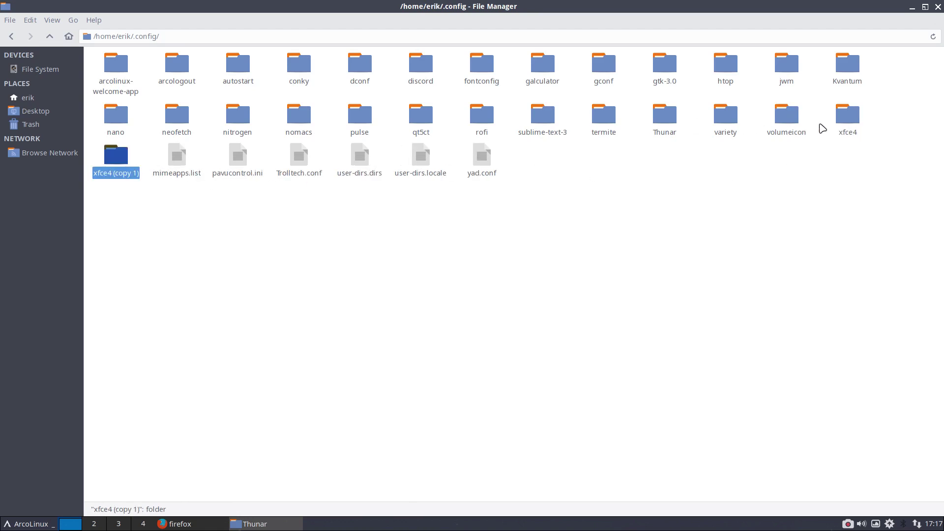
left_click(848, 117)
left_click(644, 208)
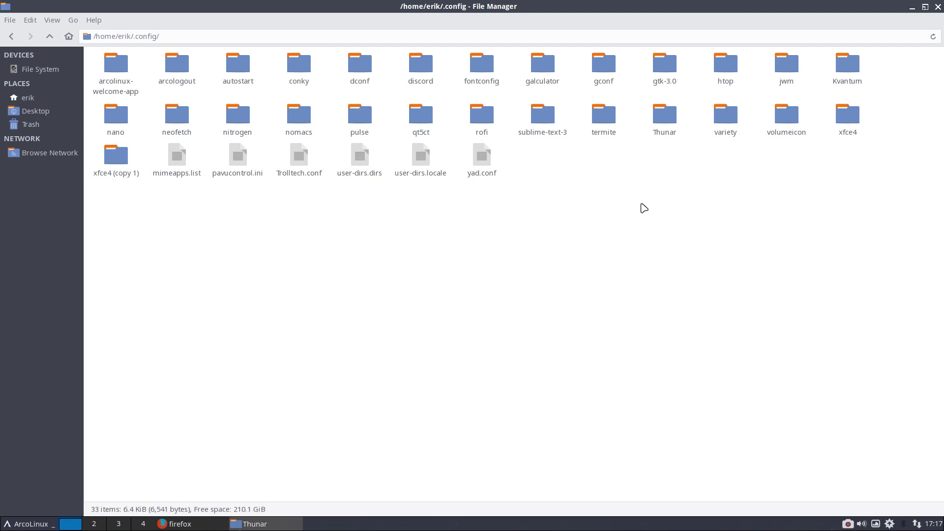
Launch xfce4-settings-manager from the application launcher.
key("super+shift+Return")
type("xfce4")
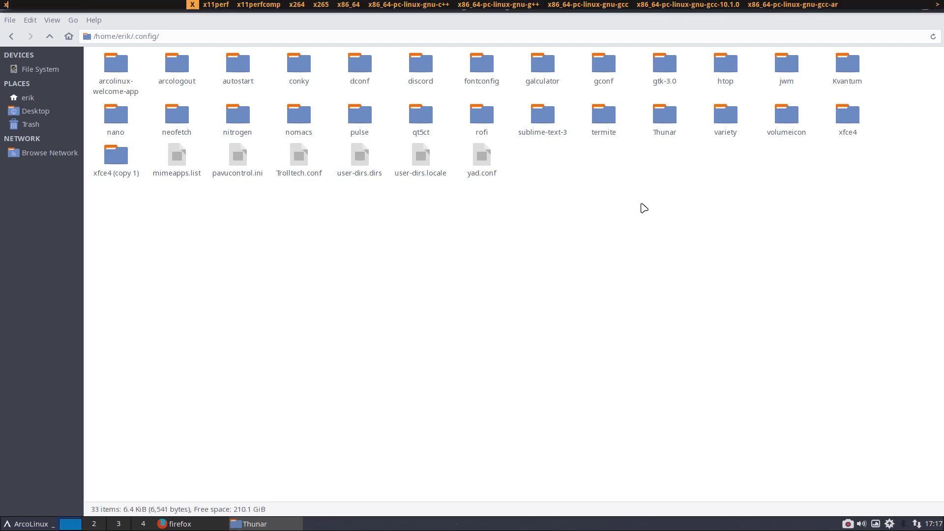
key("Right")
key("Right")
key("Right")
key("Right")
key("Right")
key("Right")
key("Right")
key("Right")
key("Right")
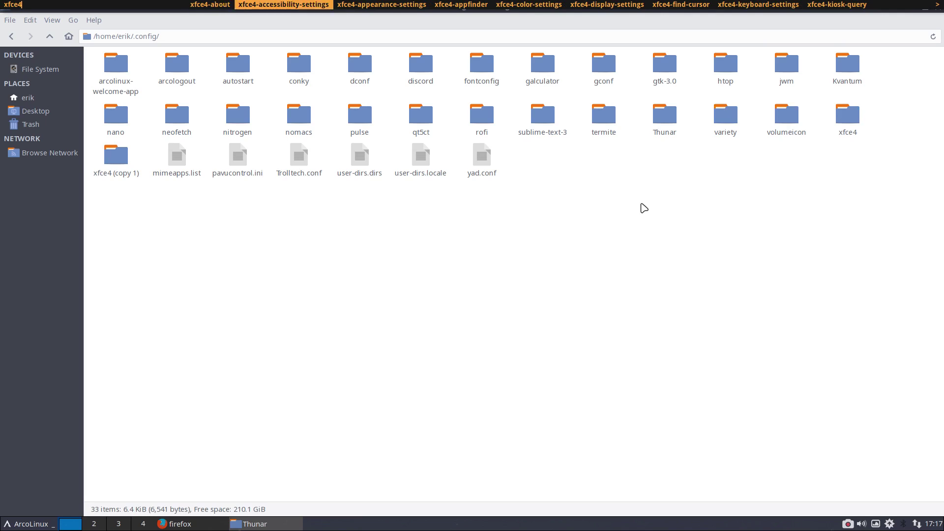
key("Right")
key("Right")
key("Right")
key("Right")
key("Right")
key("Right")
key("Right")
key("Right")
key("Right")
key("Right")
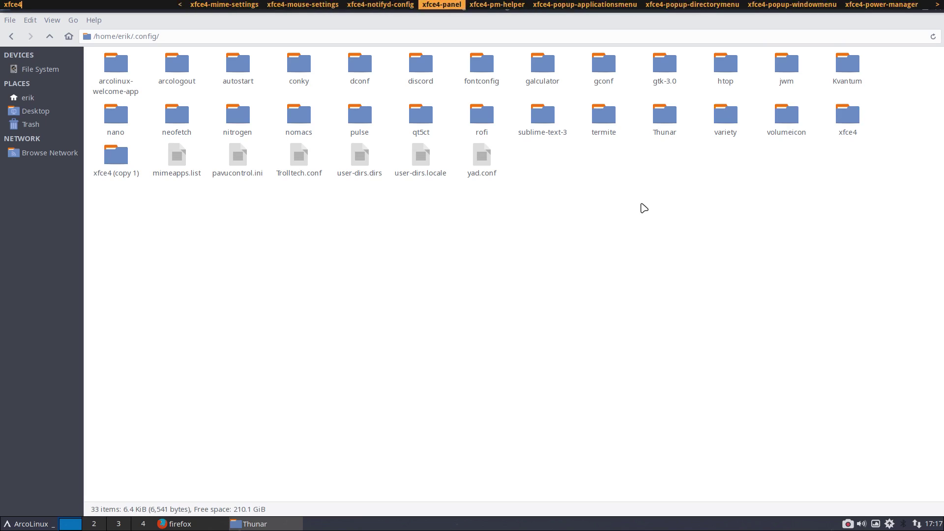
key("Right")
key("Right")
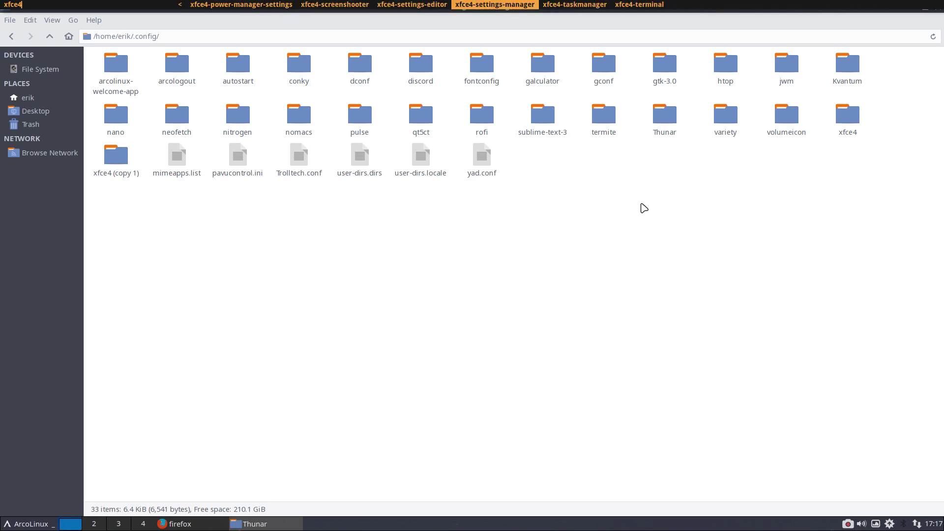
key("Return")
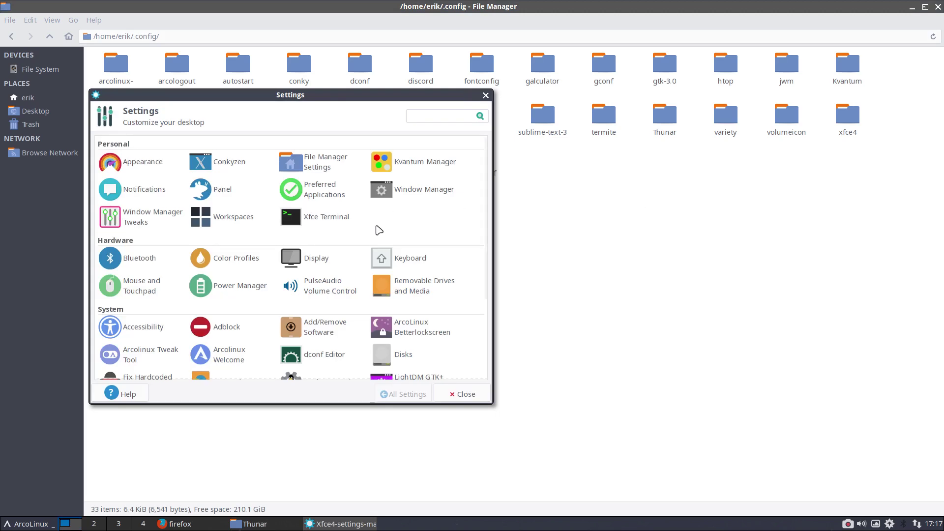
Switch the mouse cursor theme to Bibata Ice in Mouse and Touchpad, then close.
left_click(148, 286)
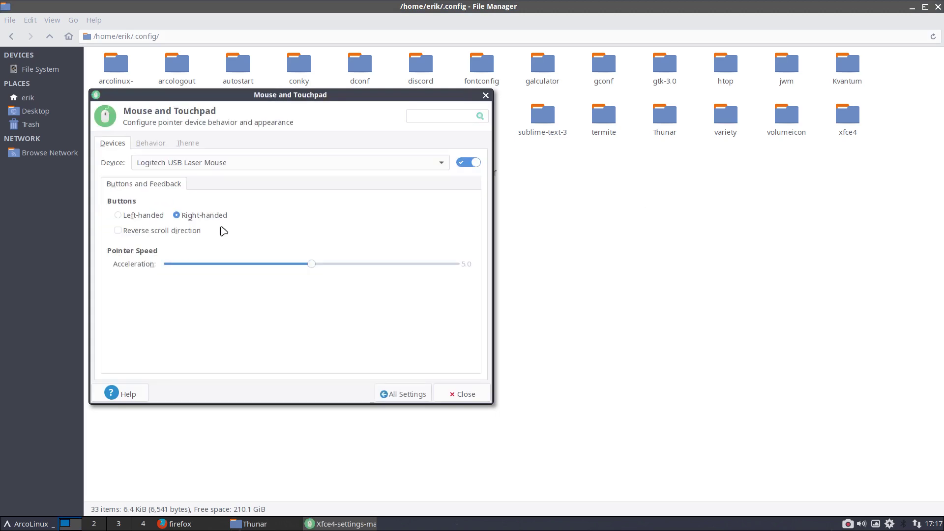
left_click(195, 148)
left_click(129, 216)
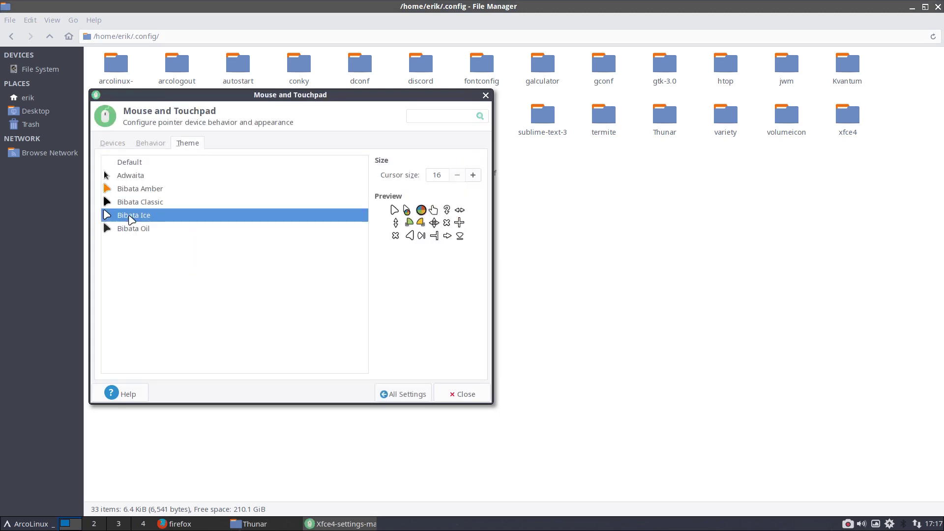
left_click(459, 397)
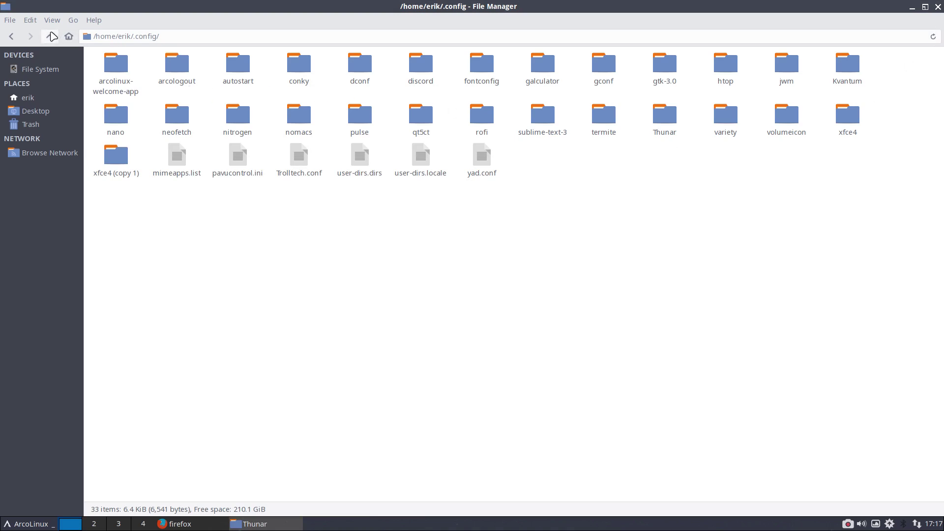
Compare xfce4 (copy 1) with xfce4 in Meld, showing only differing files.
left_click(120, 156)
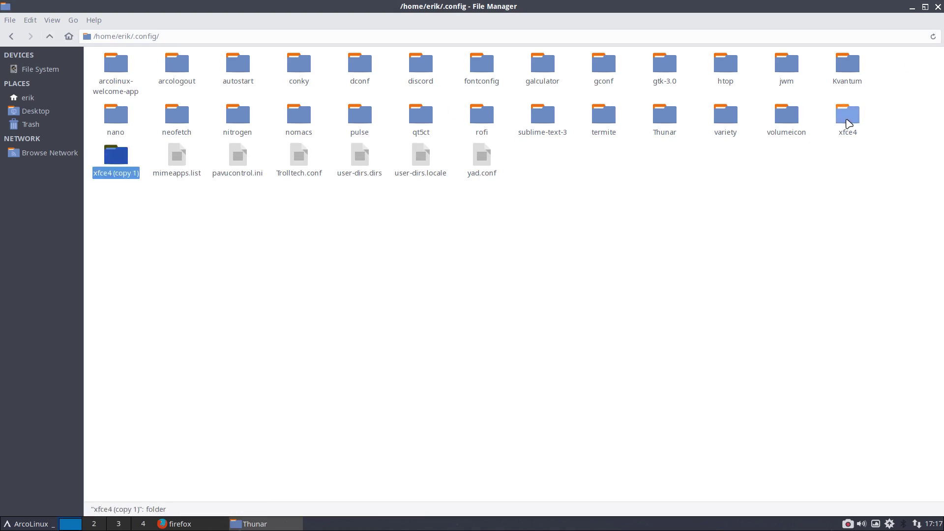
left_click(852, 122, "ctrl")
right_click(852, 122)
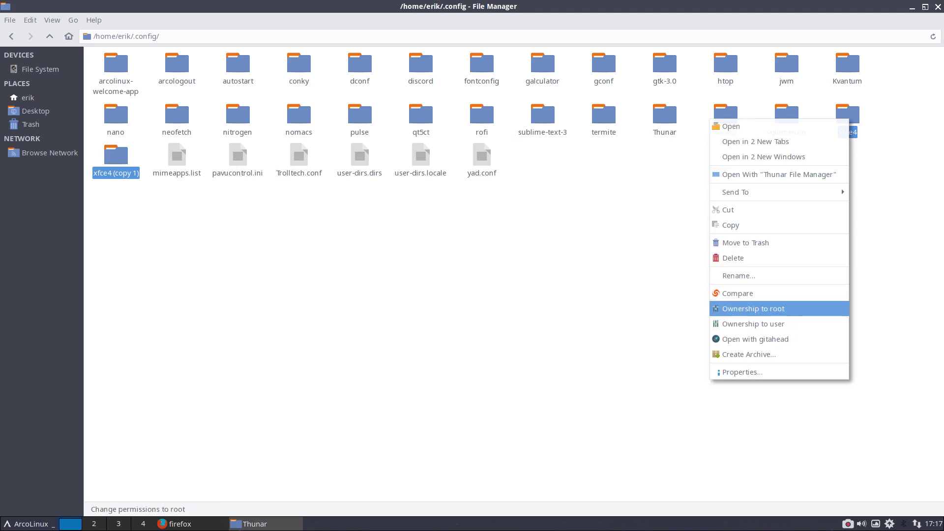
left_click(782, 294)
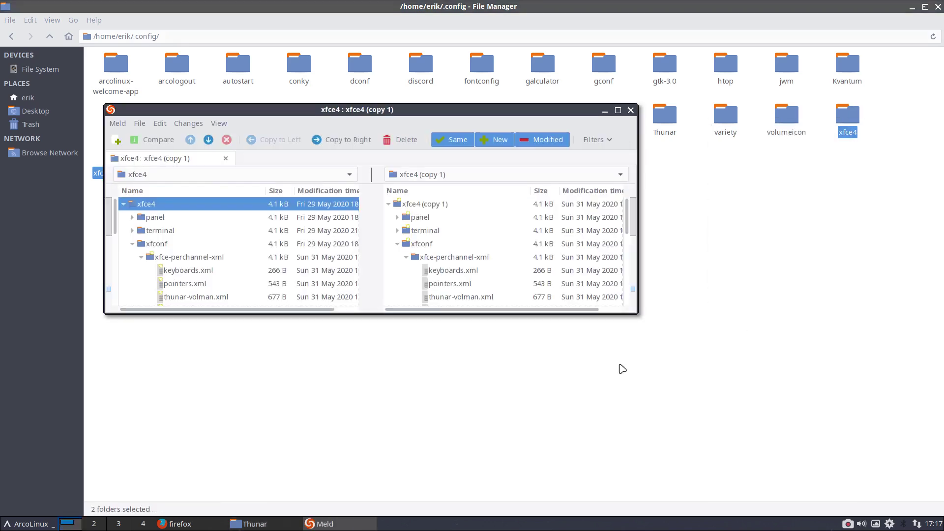
left_click(446, 142)
left_click(619, 110)
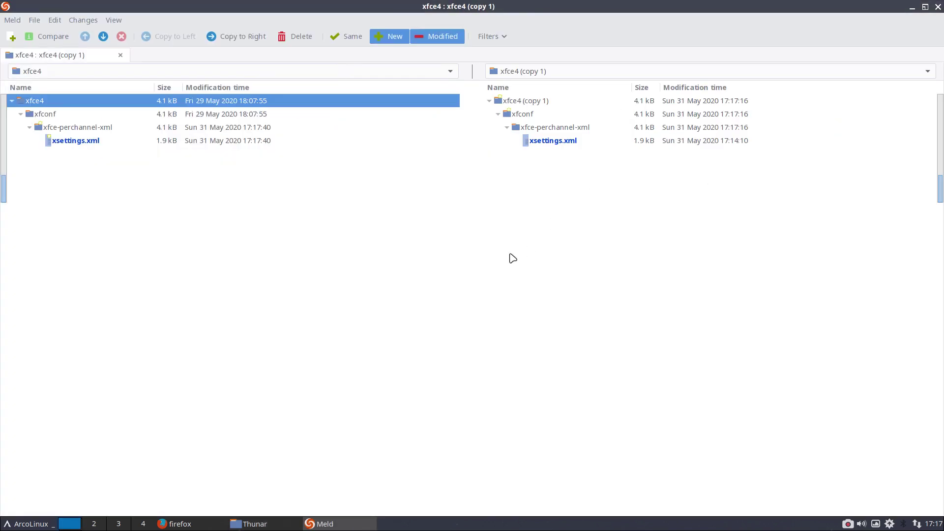
In xsettings.xml, replace the left file's Bibata_Ice cursor theme with Bibata_Amber.
left_click(64, 141)
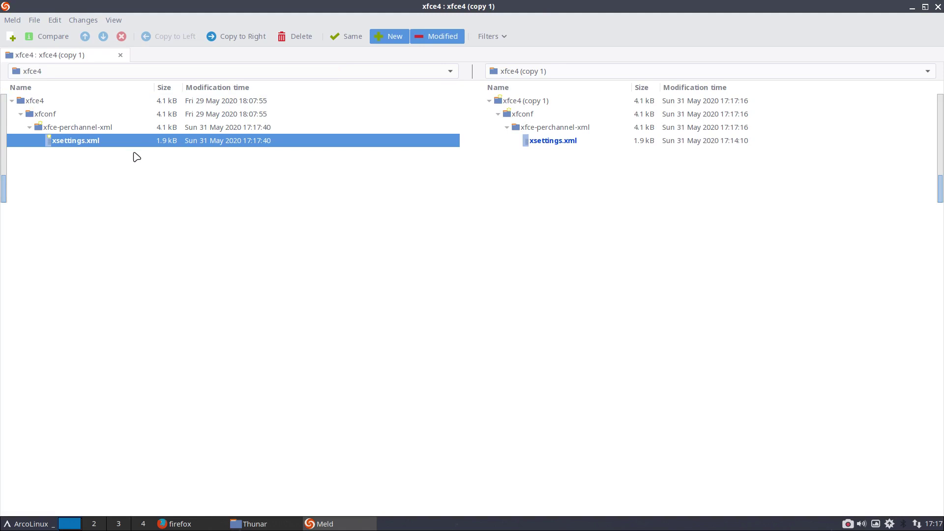
double_click(107, 144)
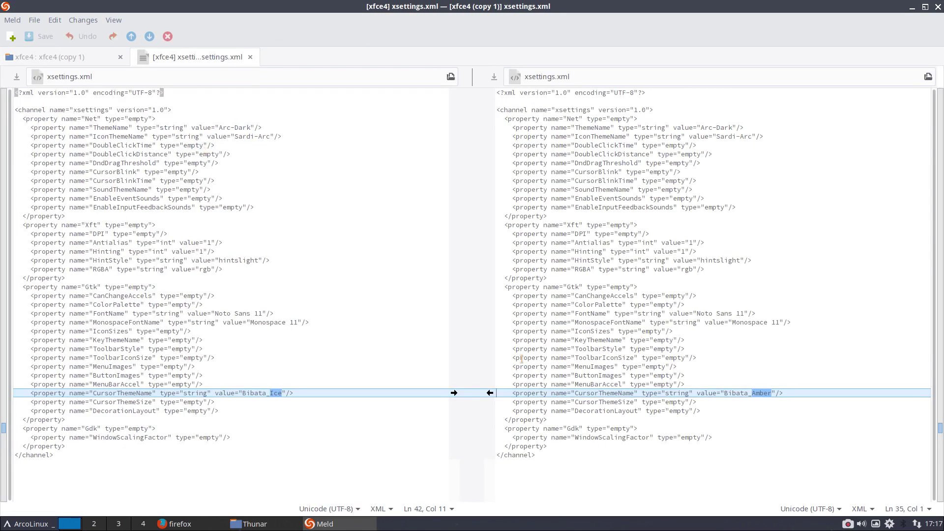
double_click(272, 393)
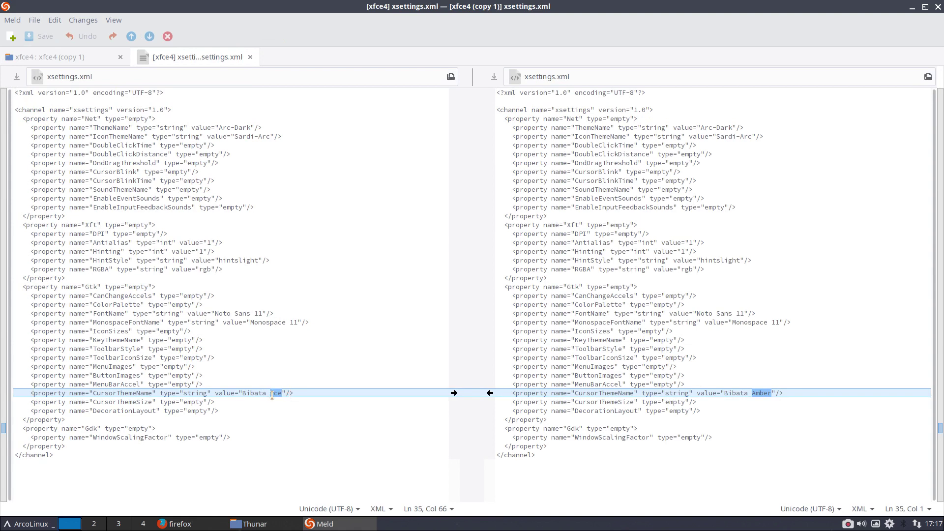
double_click(765, 393)
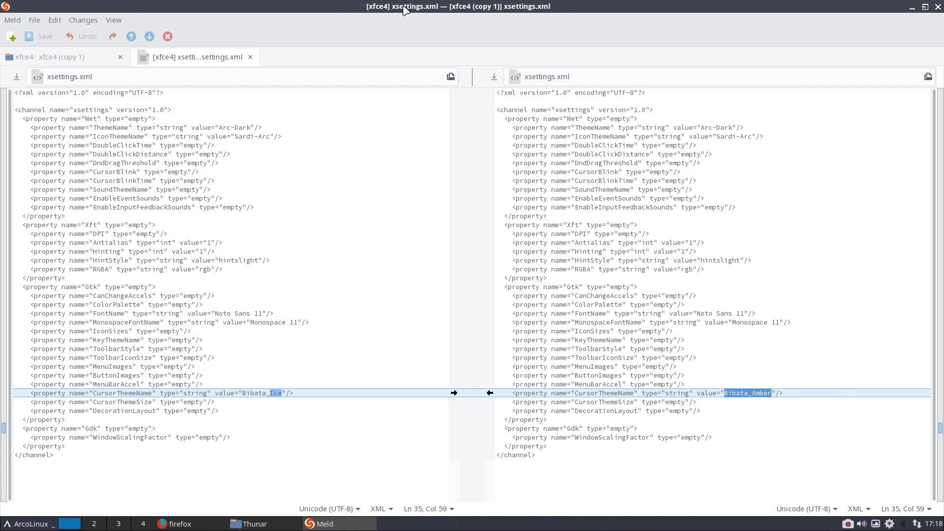
left_click(490, 393)
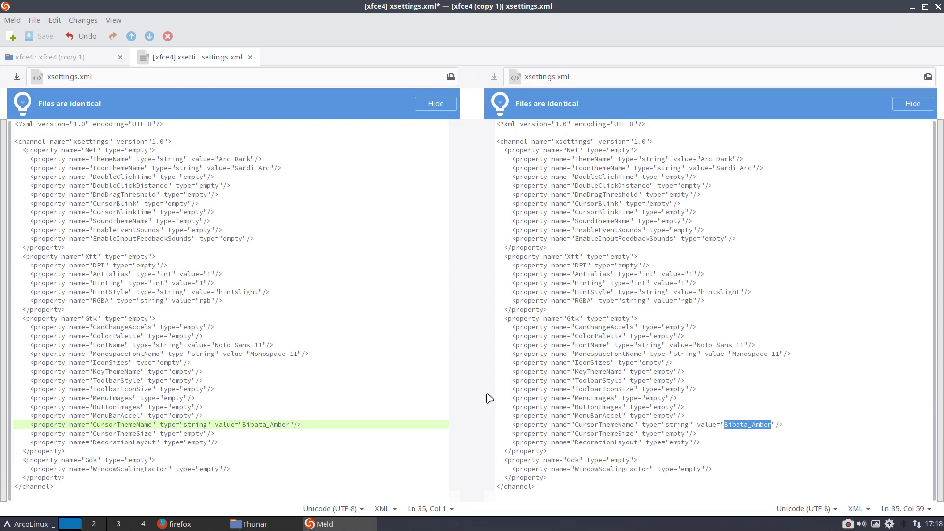
double_click(273, 426)
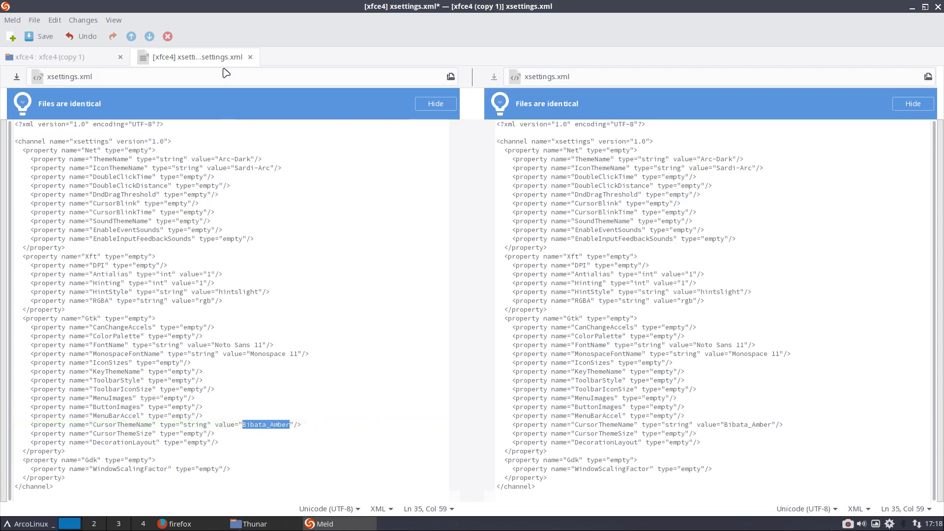
Save the changed xsettings.xml and close Meld and Thunar.
left_click(250, 58)
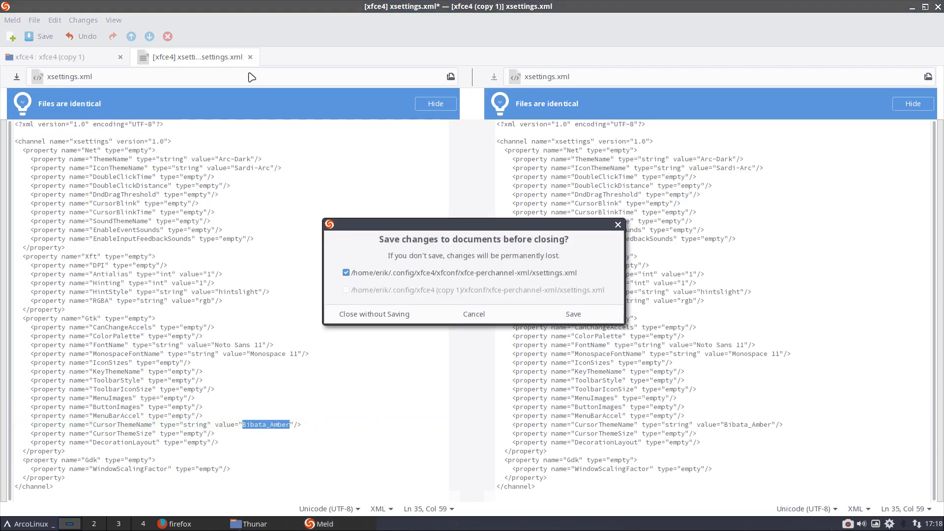
left_click(559, 316)
left_click(938, 7)
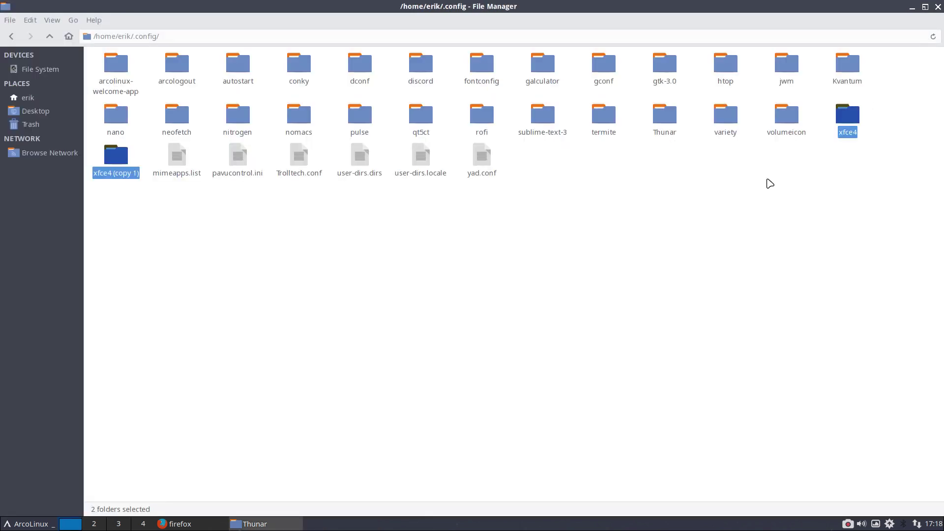
left_click(938, 7)
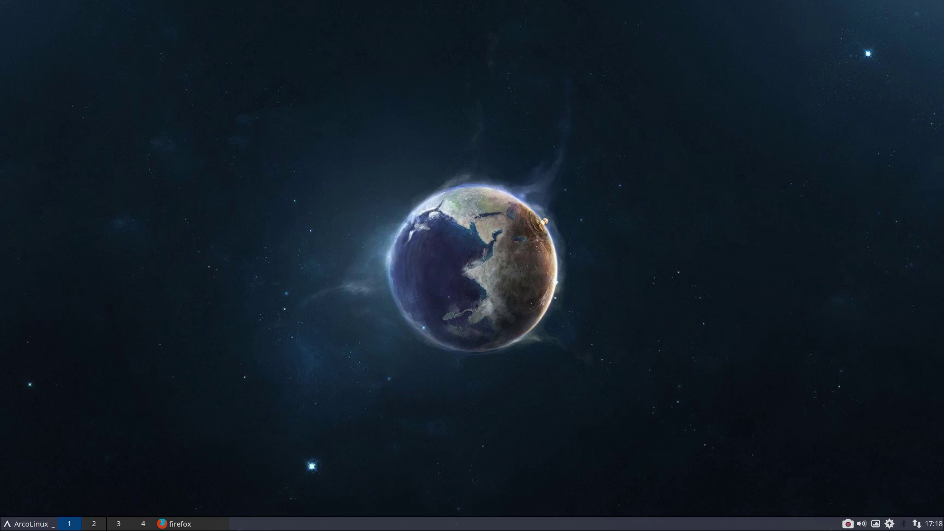
key("super+Return")
type("inxi ")
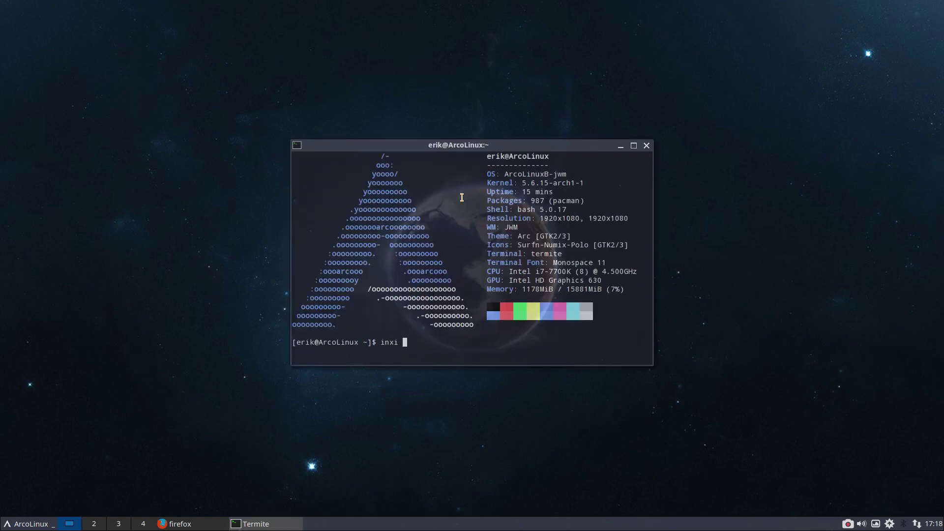
type("-b")
key("Return")
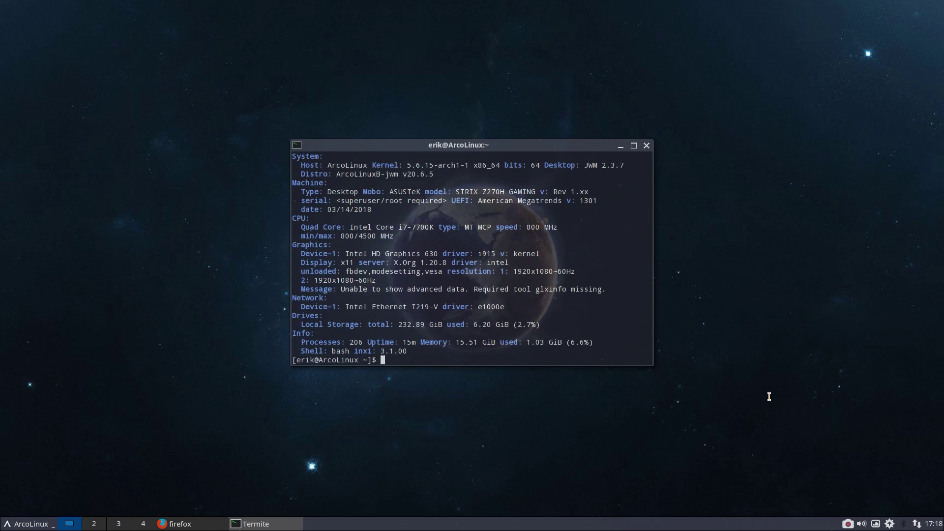
left_click_drag(652, 365, 770, 397)
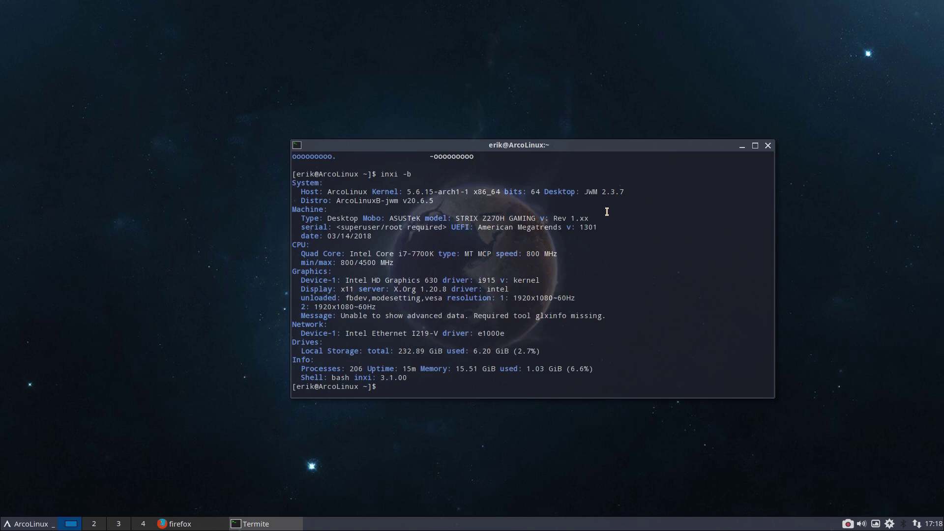
left_click_drag(567, 143, 419, 25)
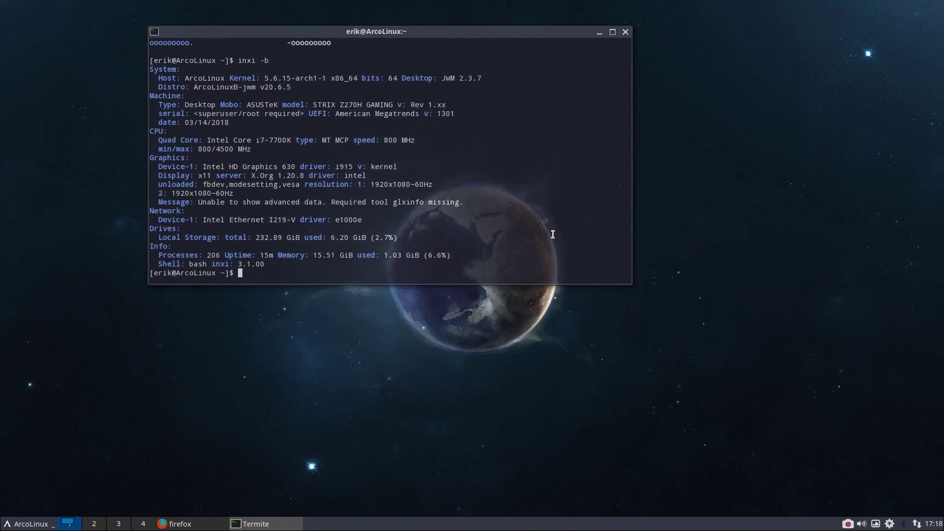
left_click(686, 31)
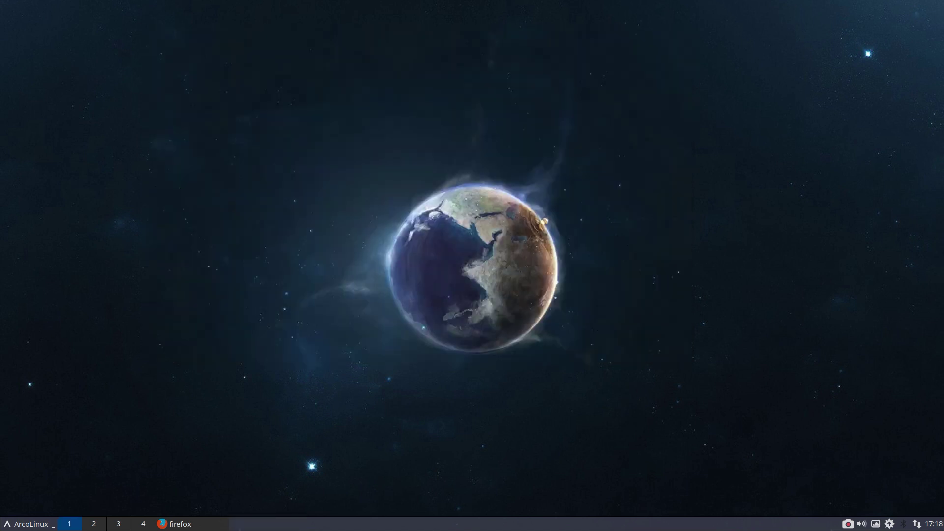
key("super+Return")
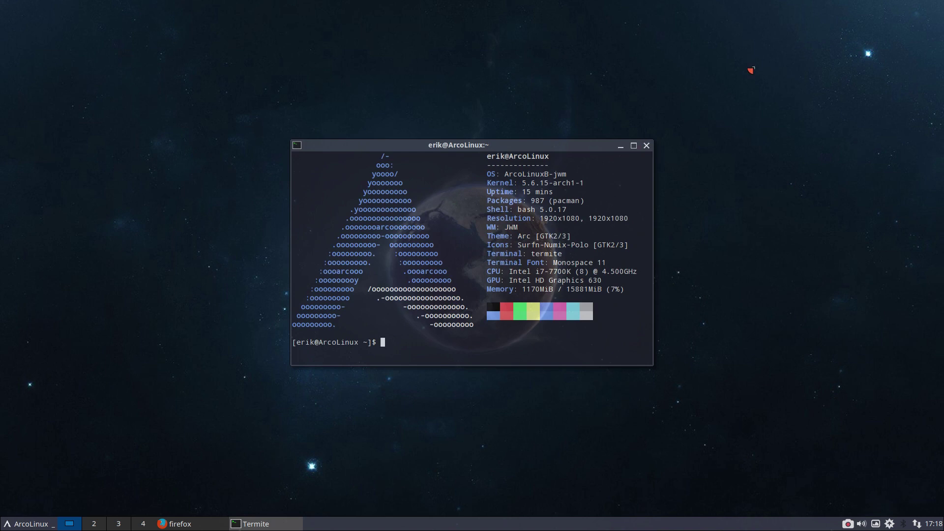
key("alt+F8")
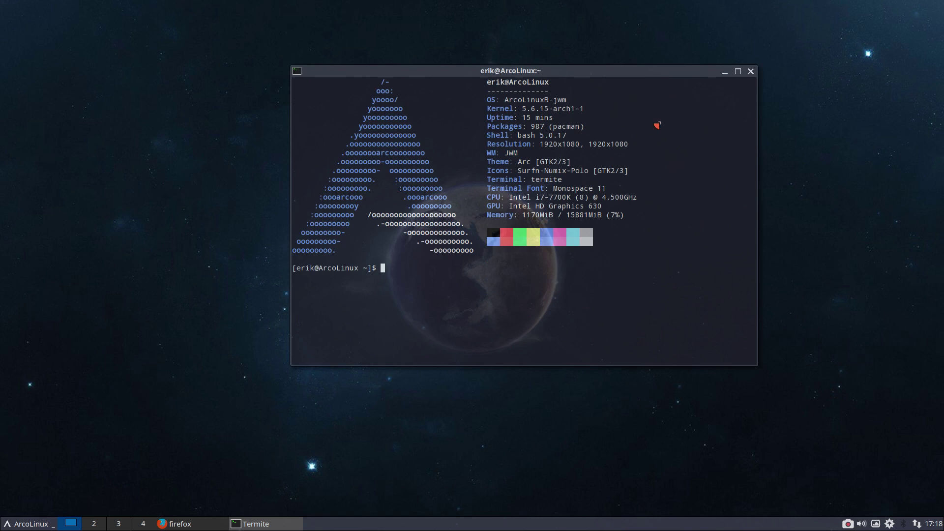
key("alt+F8")
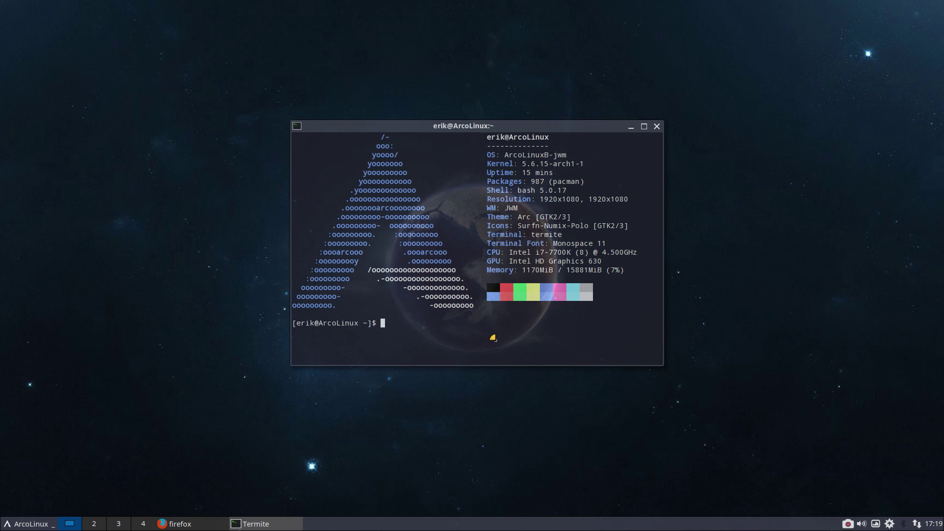
left_click_drag(493, 338, 634, 384)
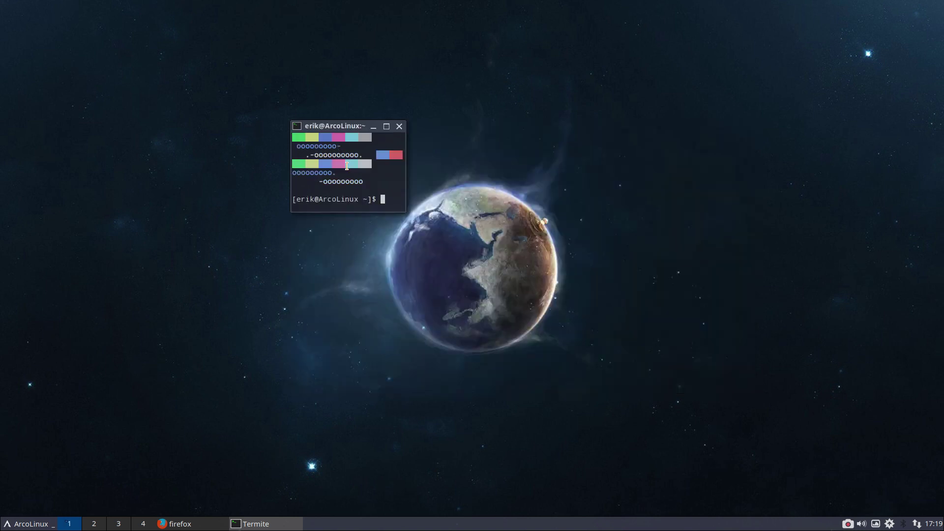
left_click_drag(437, 231, 738, 392)
right_click(745, 390)
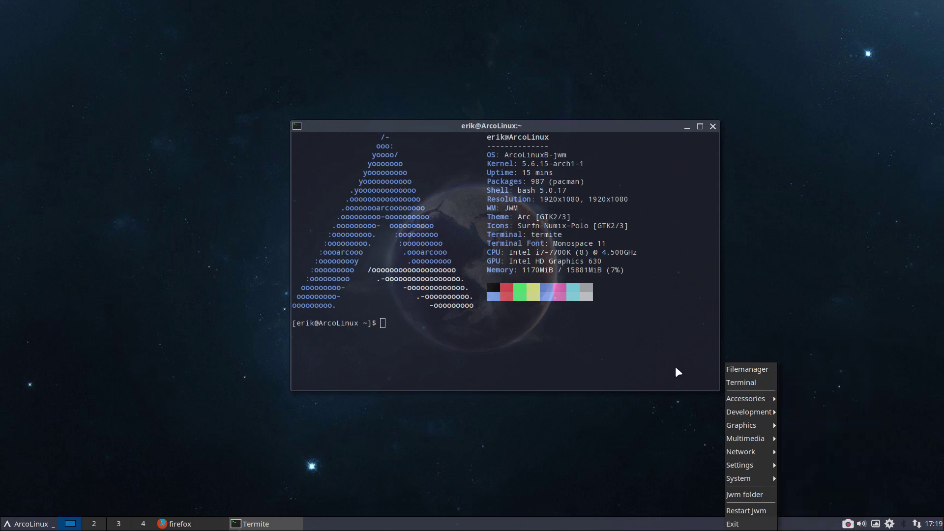
left_click(655, 352)
left_click_drag(655, 352, 733, 400)
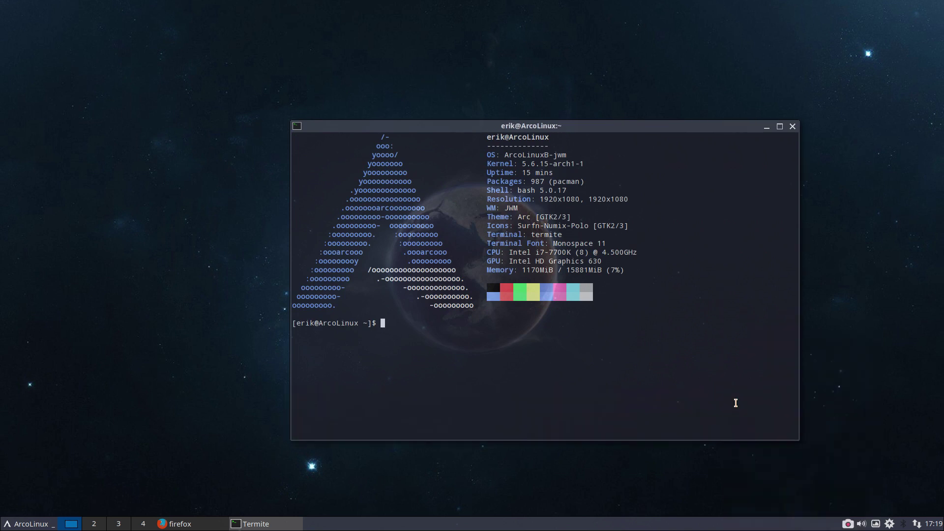
left_click(792, 127)
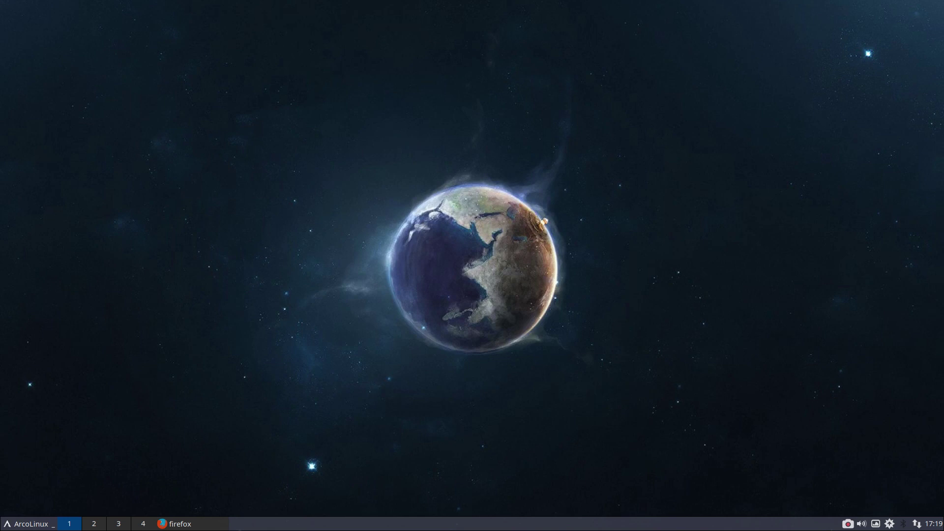
Open Pamac from the tray and search for jwm packages.
left_click(9, 525)
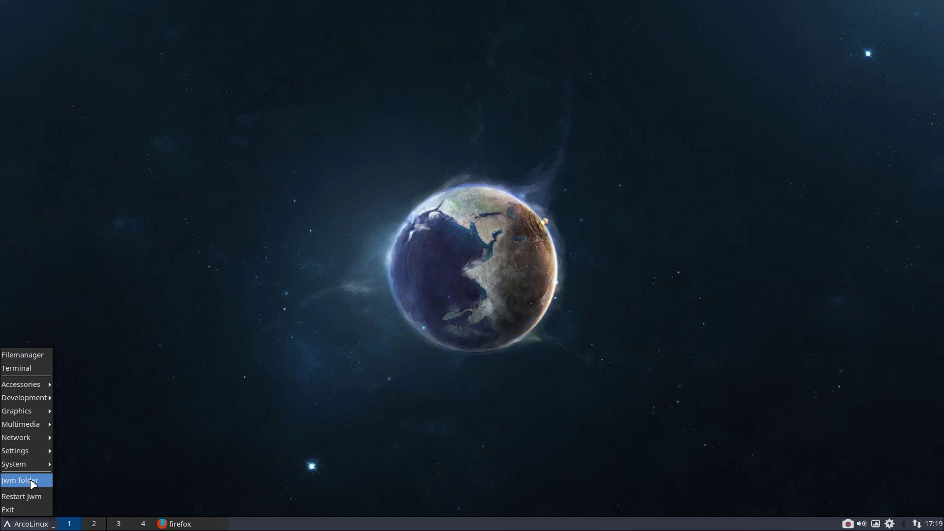
left_click(437, 444)
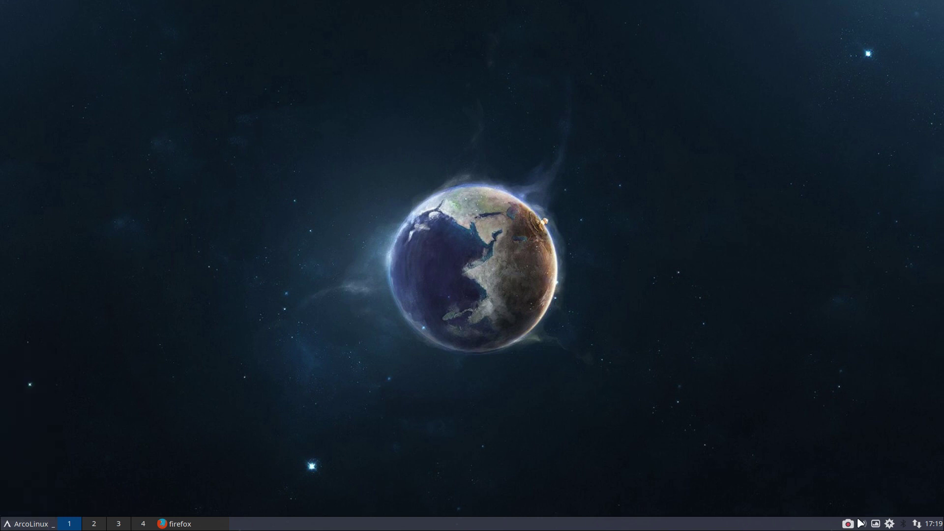
left_click(891, 524)
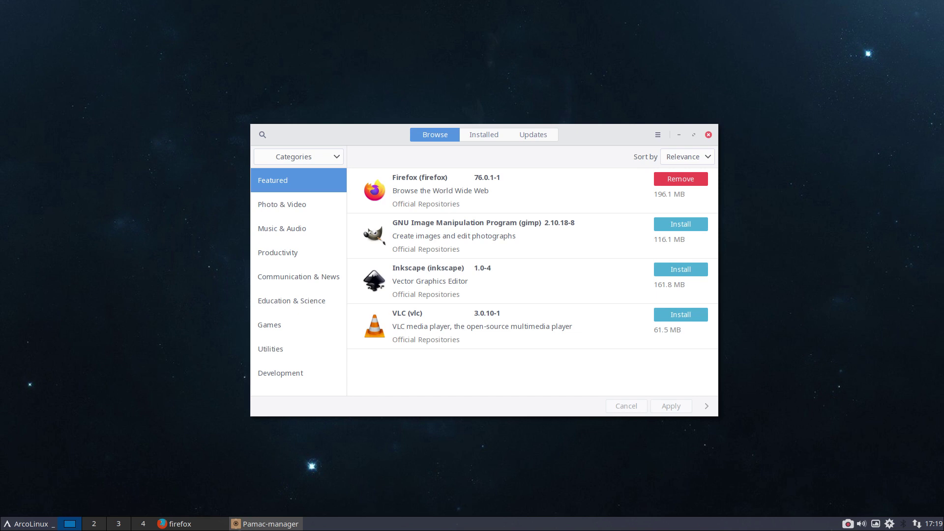
key("ctrl+f")
type("jw")
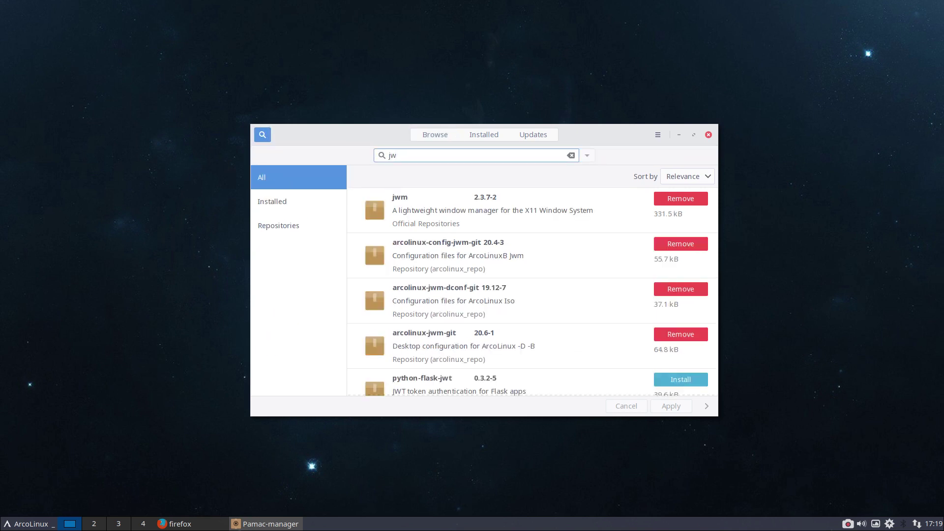
type("m")
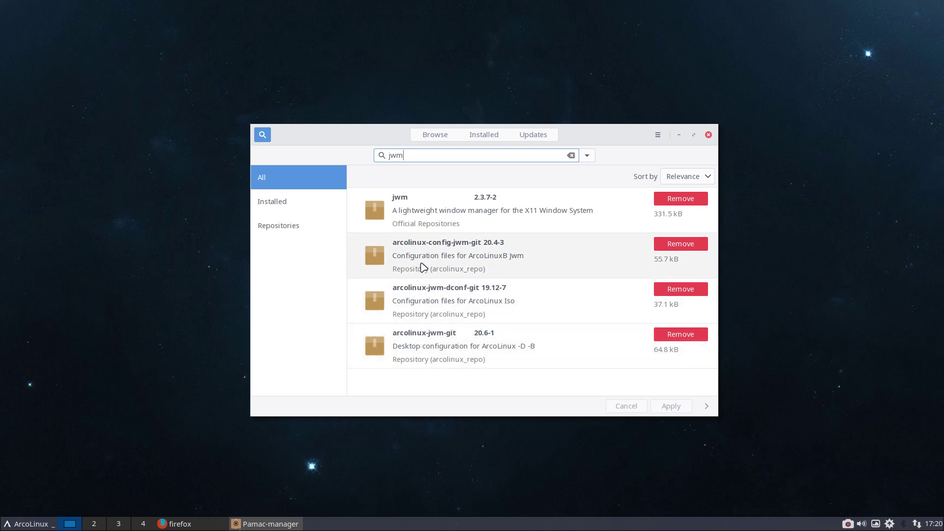
Open jwm's details, view its dependencies and files, and highlight /usr/bin/jwm.
left_click(422, 218)
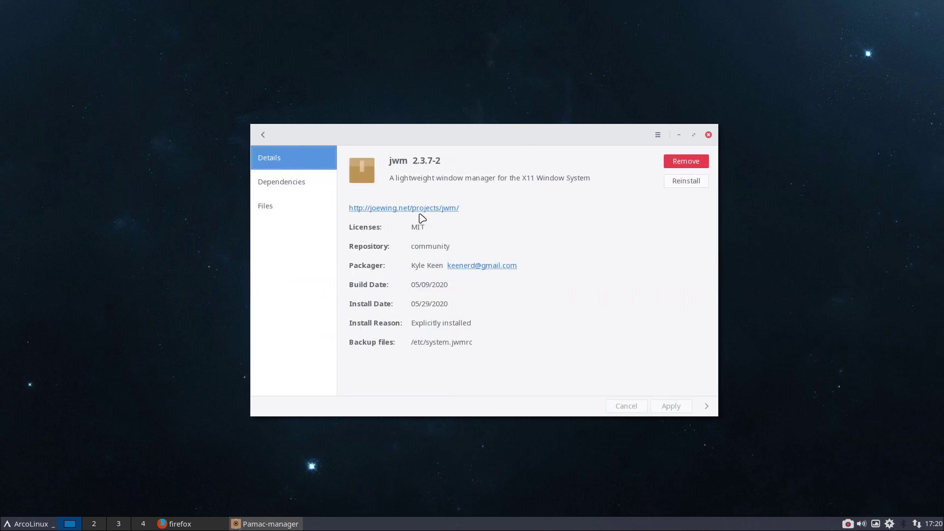
left_click(300, 183)
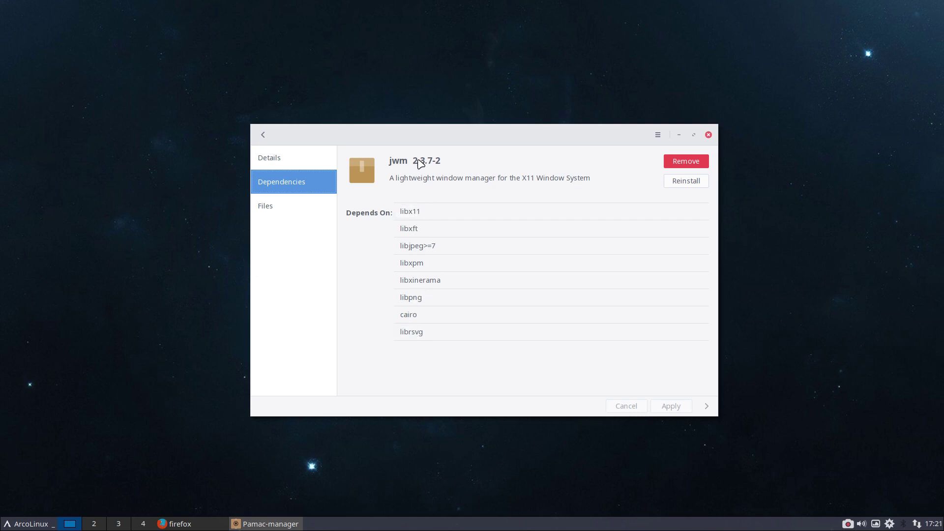
left_click(276, 215)
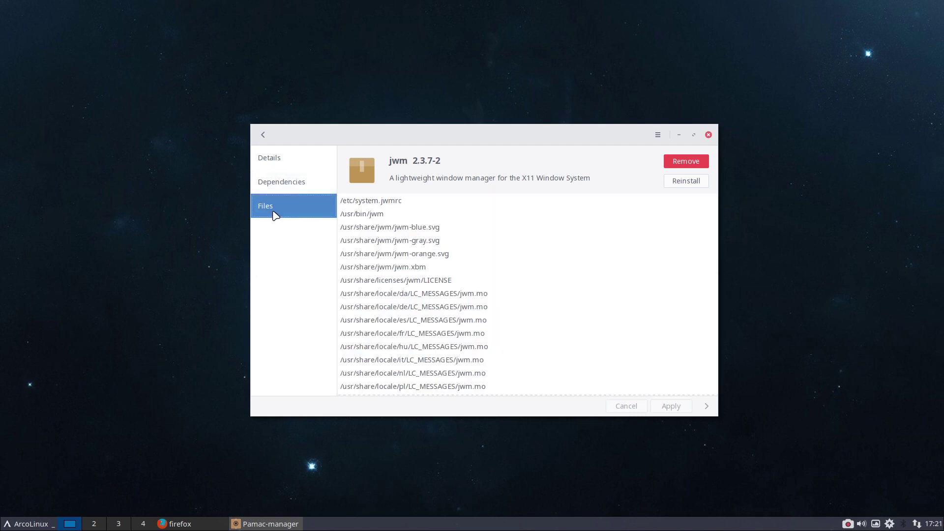
double_click(371, 216)
left_click_drag(396, 228, 457, 255)
Highlight jwm file paths like jwm.xbm and /etc/system.jwmrc, then return to results.
scroll(436, 269, "down", 5)
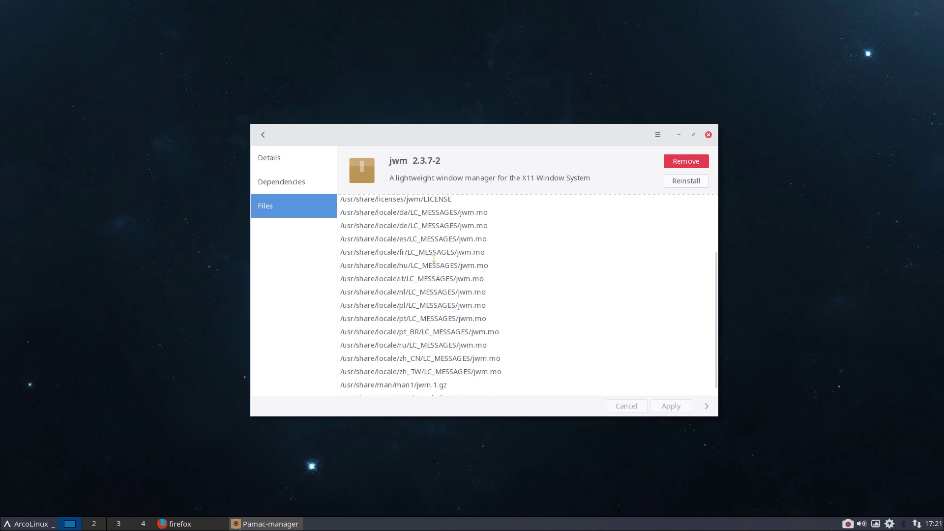
left_click_drag(375, 226, 410, 226)
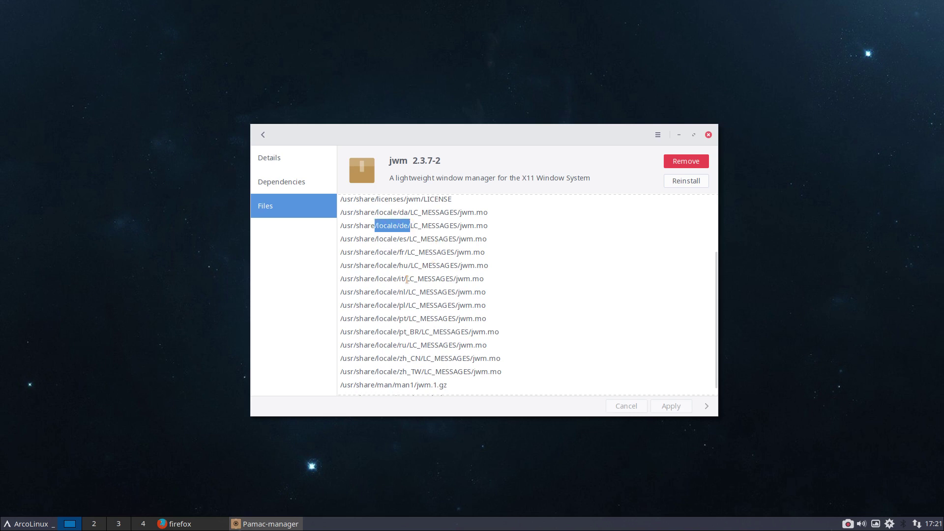
scroll(404, 271, "down", 1)
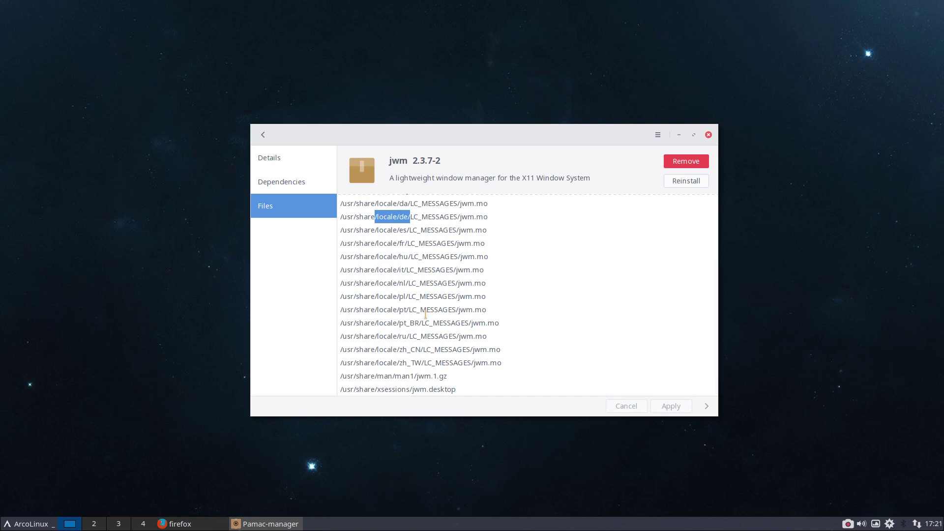
left_click_drag(461, 392, 350, 275)
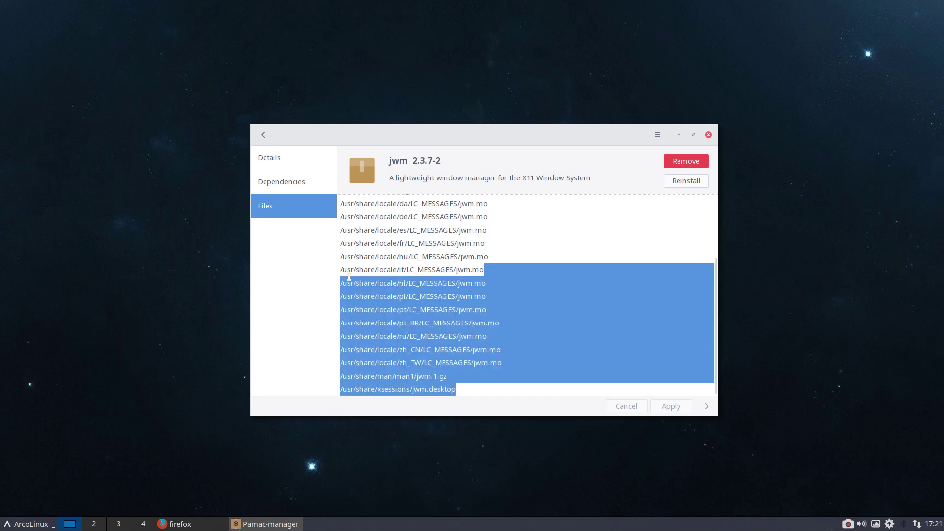
left_click_drag(455, 378, 398, 254)
scroll(391, 255, "up", 3)
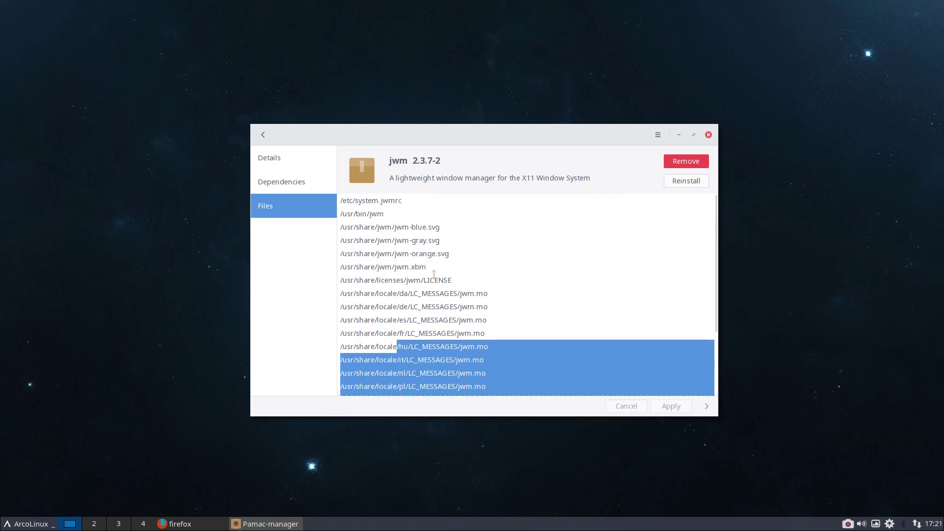
left_click_drag(430, 266, 321, 271)
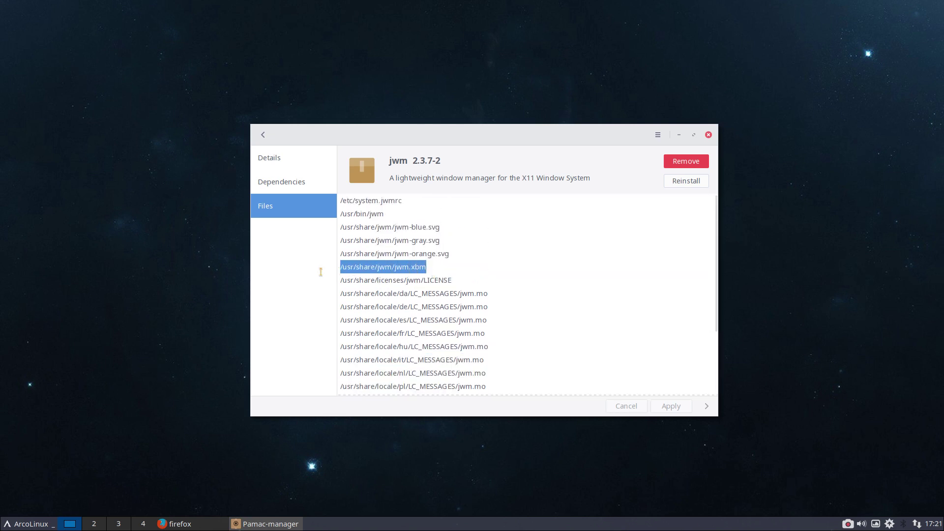
left_click(386, 209)
left_click_drag(387, 209, 343, 200)
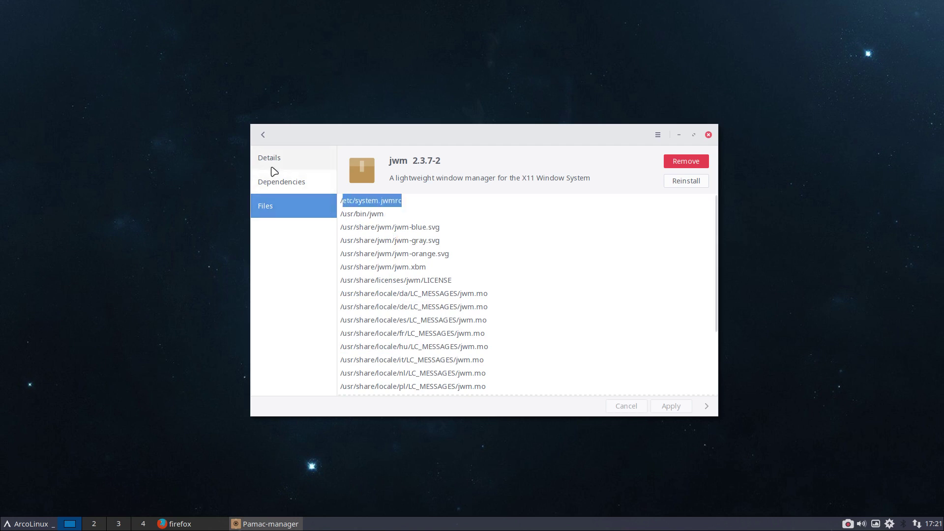
left_click(263, 138)
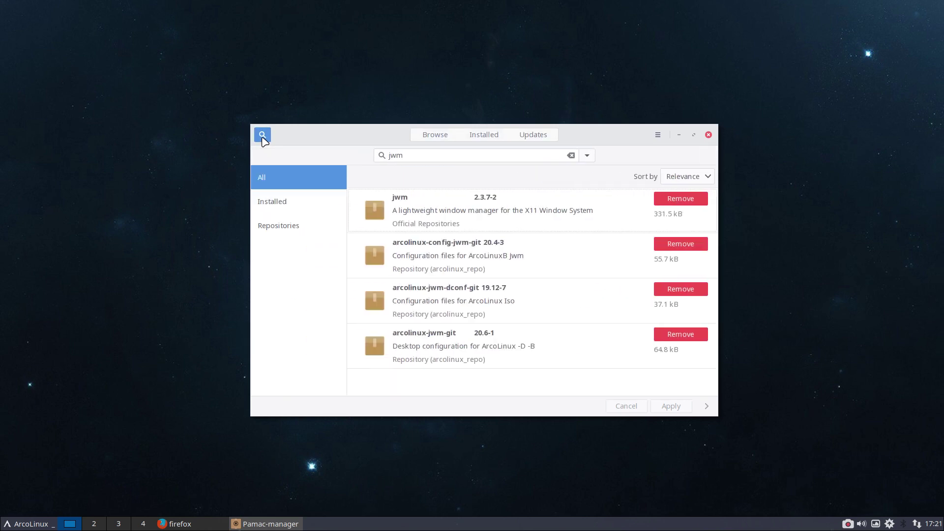
View arcolinux-jwm-git's file list, highlighting autostart.sh, then return to results.
left_click(456, 338)
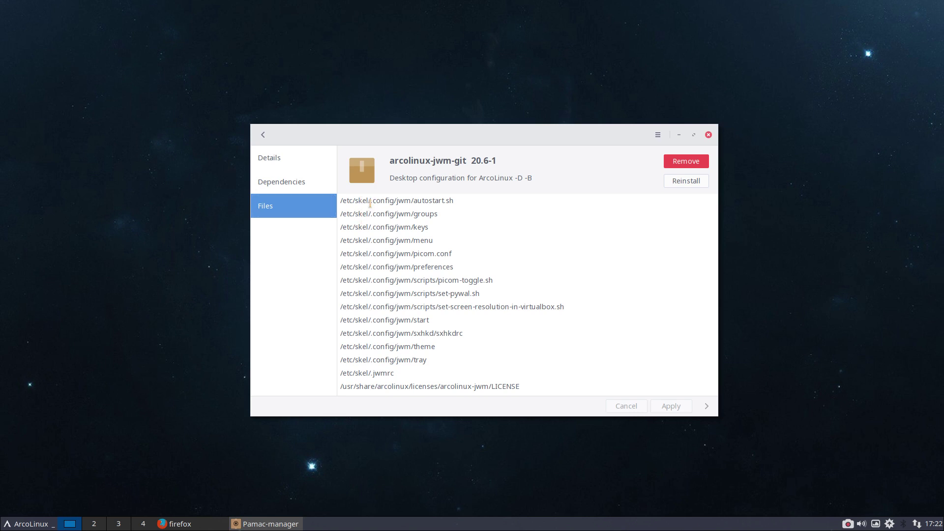
left_click_drag(370, 203, 460, 201)
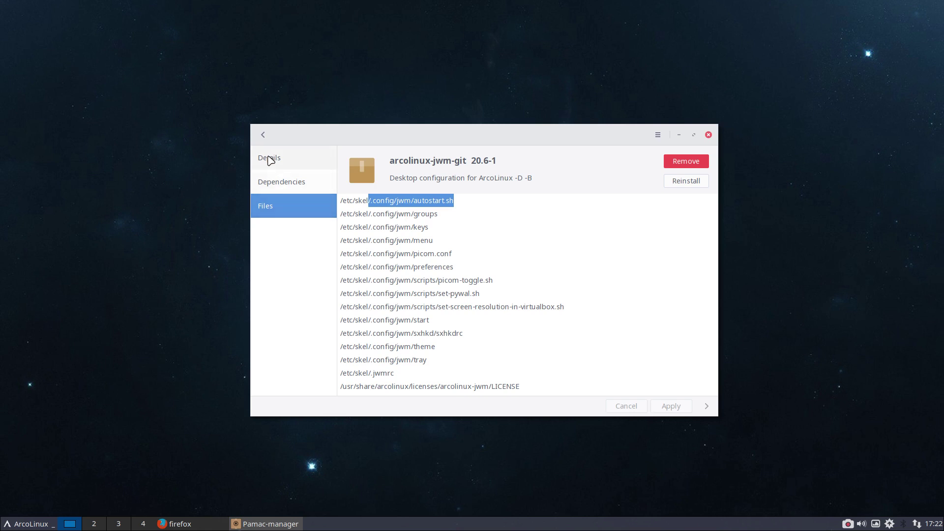
left_click(264, 134)
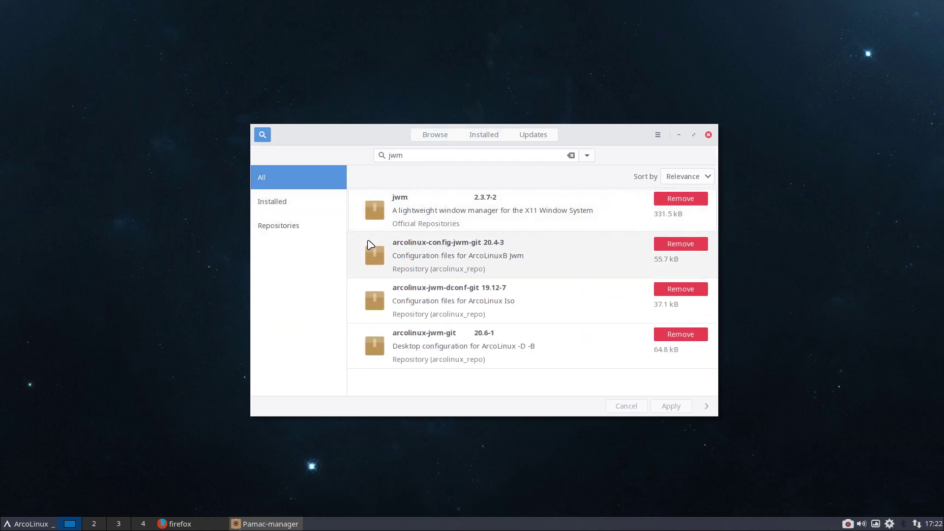
Review arcolinux-config-jwm-git files: variety.desktop, galculator.conf, gtk-3.0 settings.ini, htoprc.
left_click(443, 256)
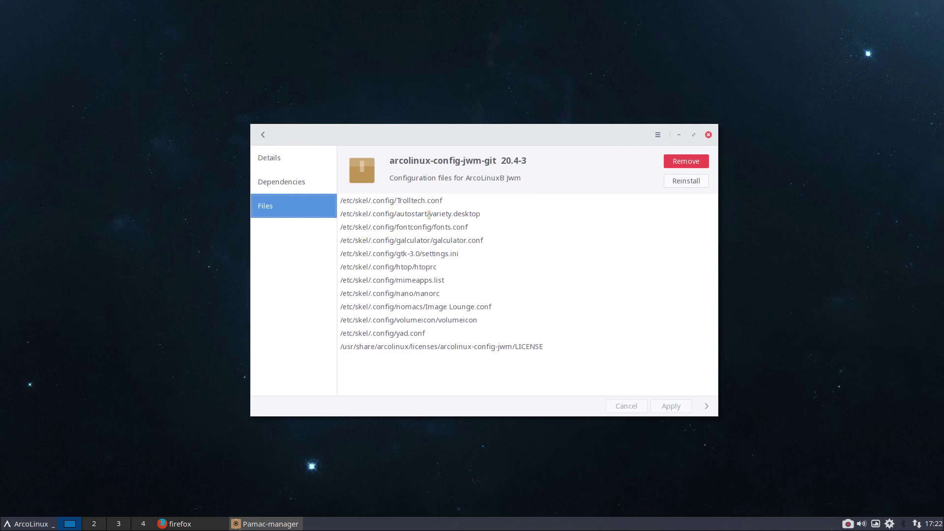
left_click_drag(429, 215, 489, 228)
left_click_drag(431, 240, 487, 242)
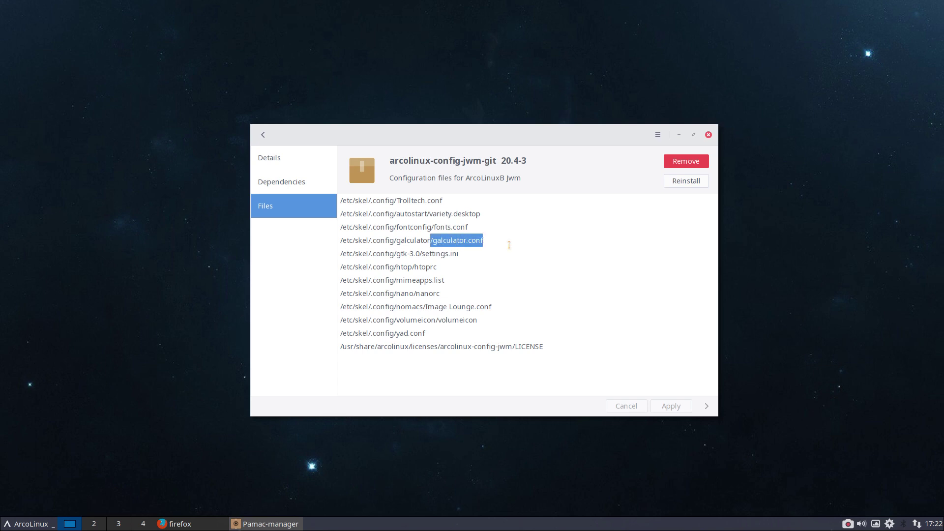
left_click_drag(423, 255, 494, 255)
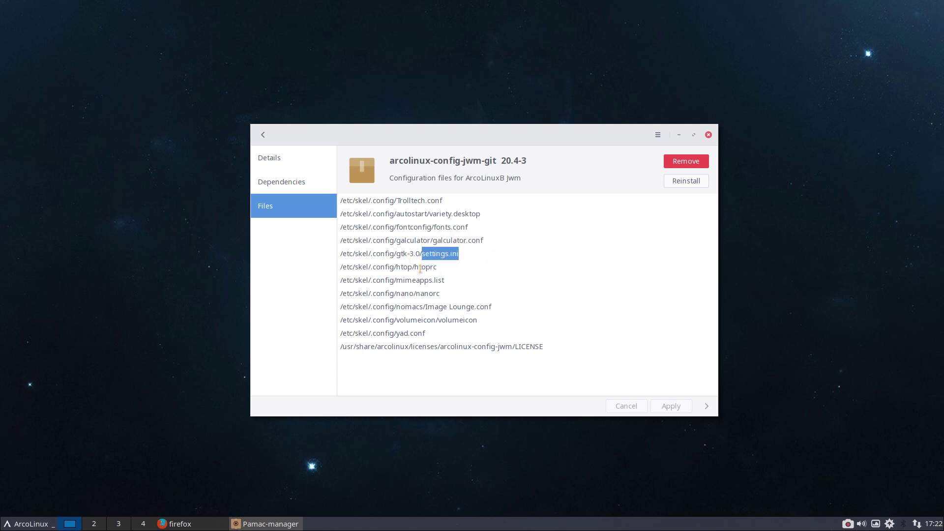
left_click_drag(415, 268, 446, 266)
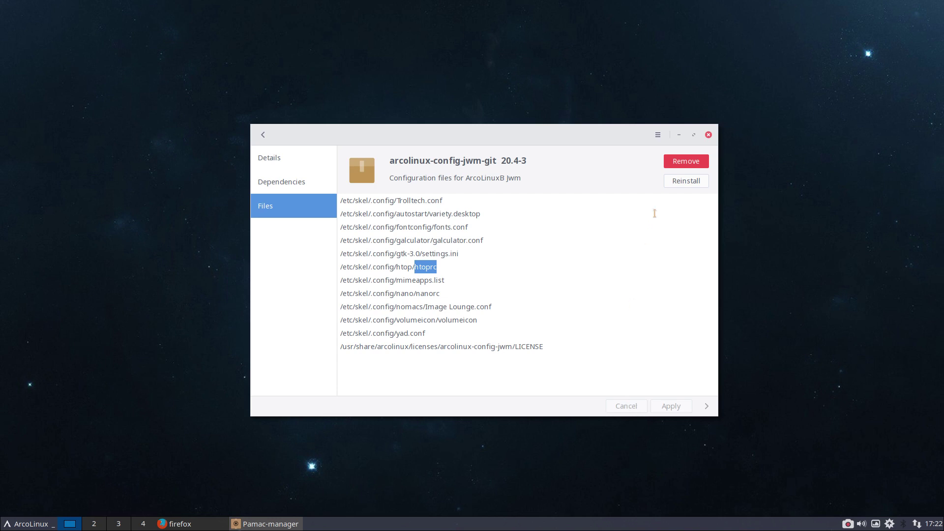
left_click(263, 135)
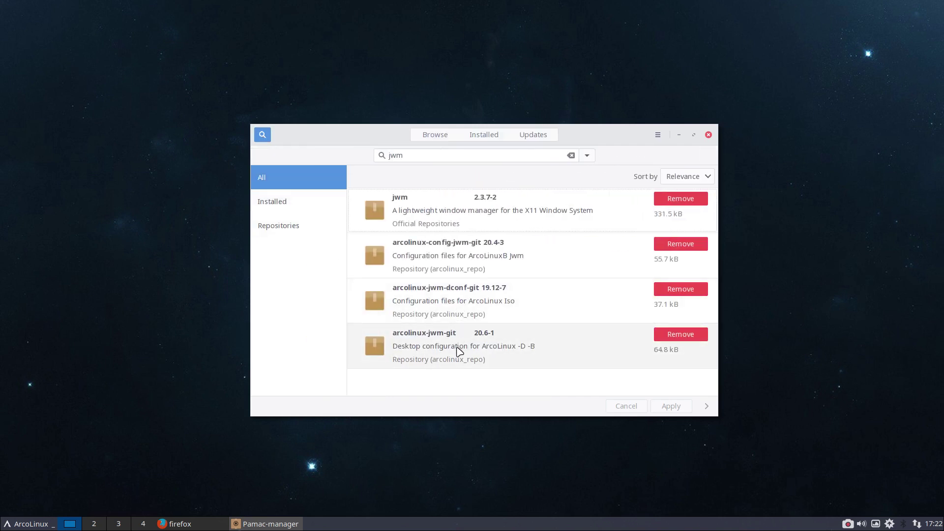
Close Pamac, open ~/.config/jwm from the menu, and open autostart.sh in Sublime Text.
left_click(709, 135)
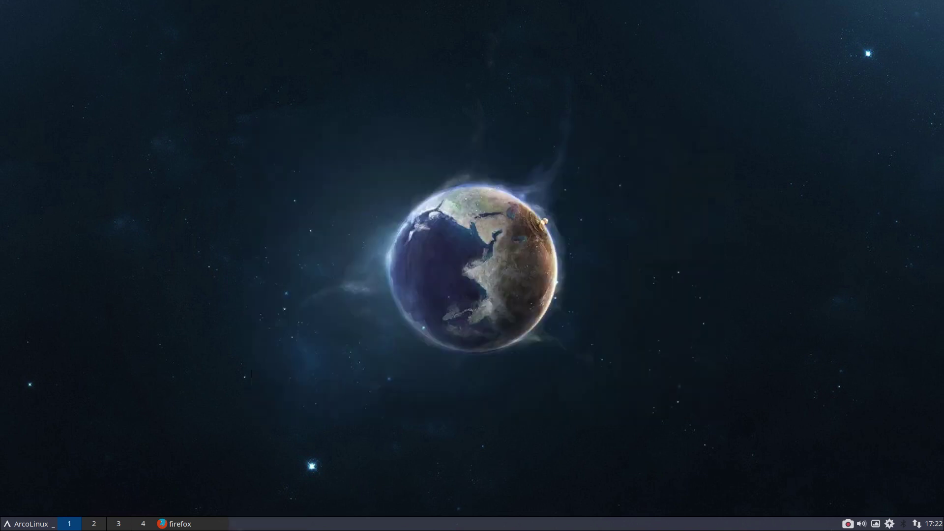
left_click(10, 524)
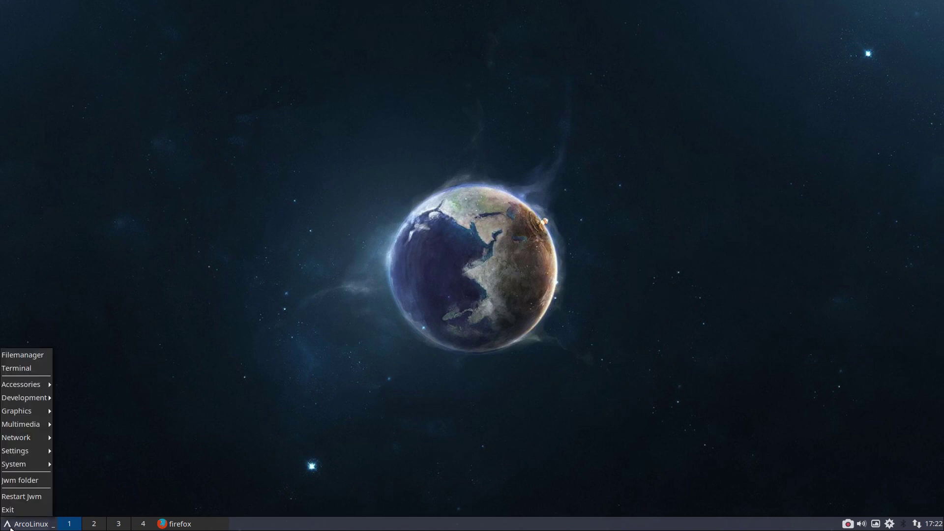
left_click(32, 485)
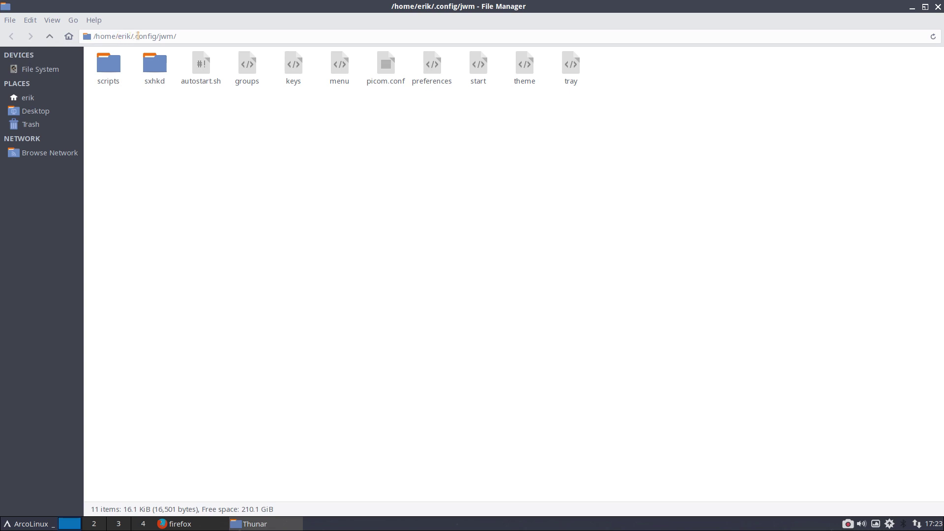
left_click_drag(135, 36, 186, 36)
left_click(206, 72)
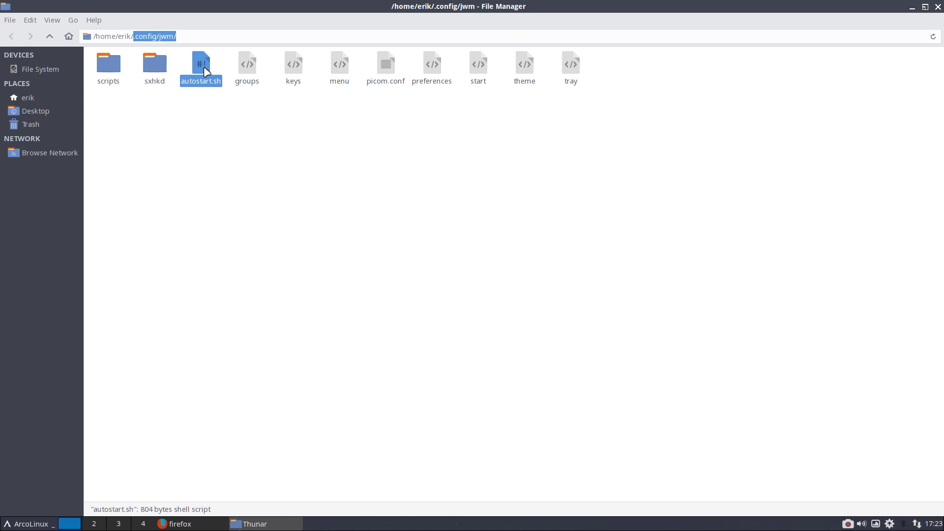
double_click(206, 72)
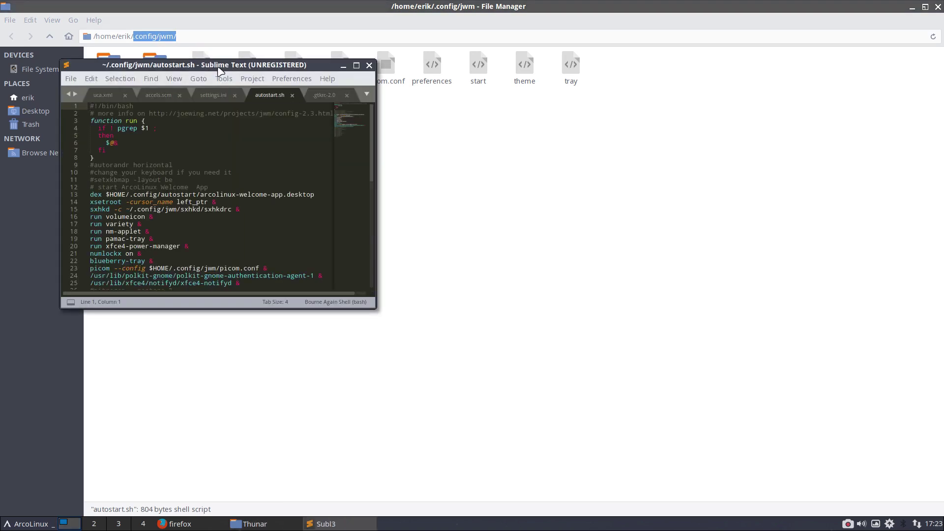
scroll(265, 171, "up", 5)
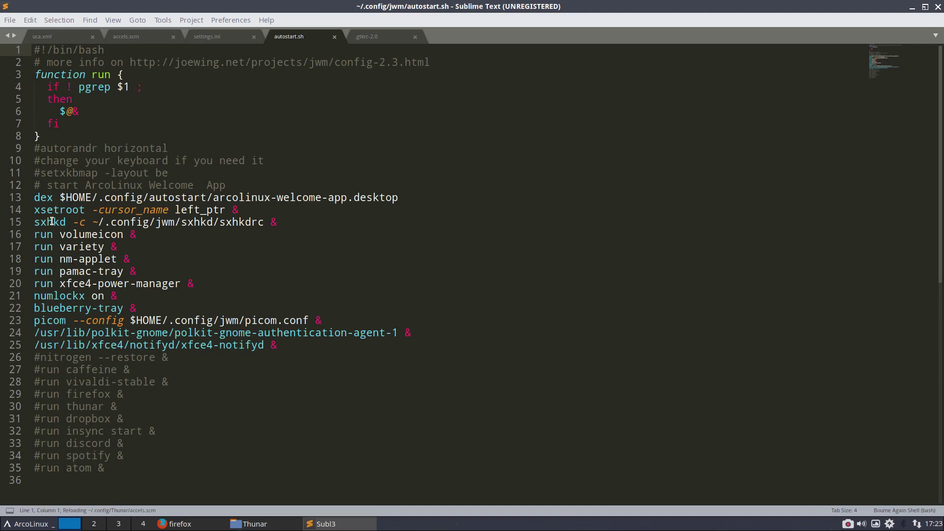
double_click(36, 236)
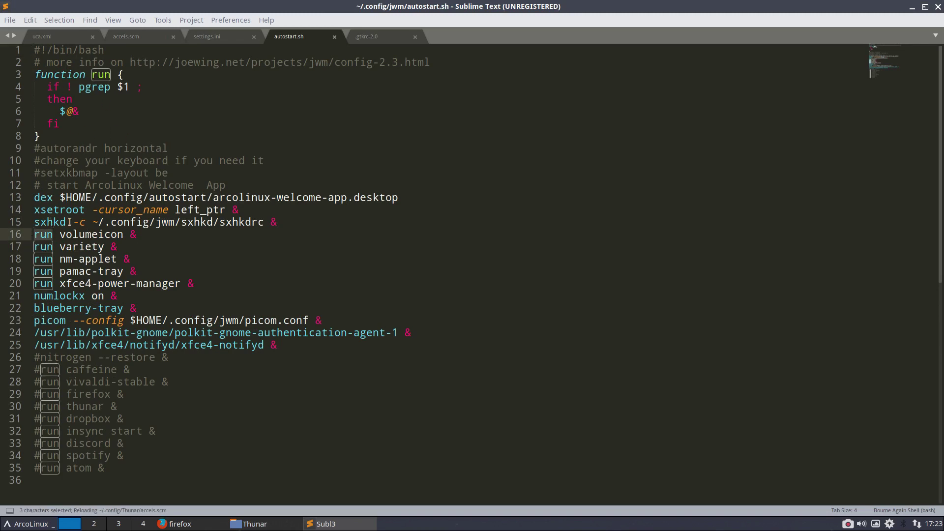
left_click(82, 126)
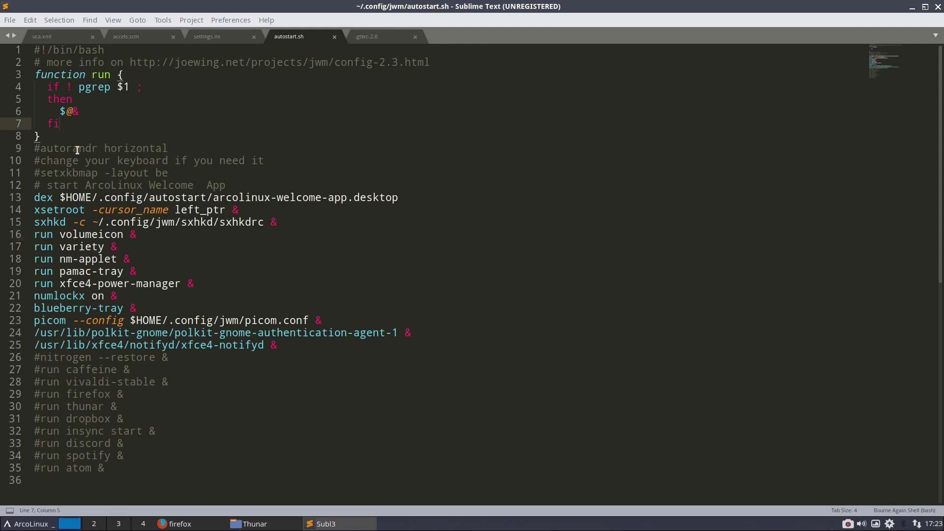
left_click_drag(42, 146, 30, 149)
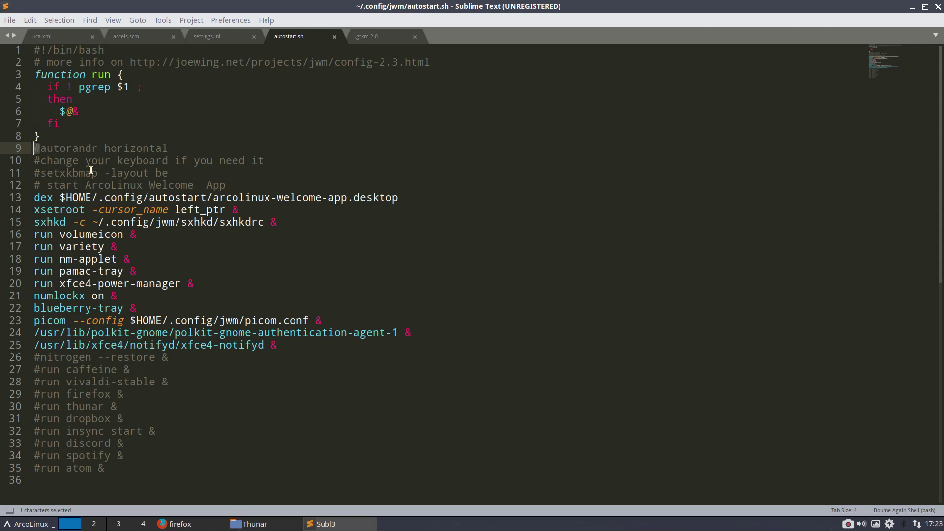
left_click_drag(45, 170, 105, 173)
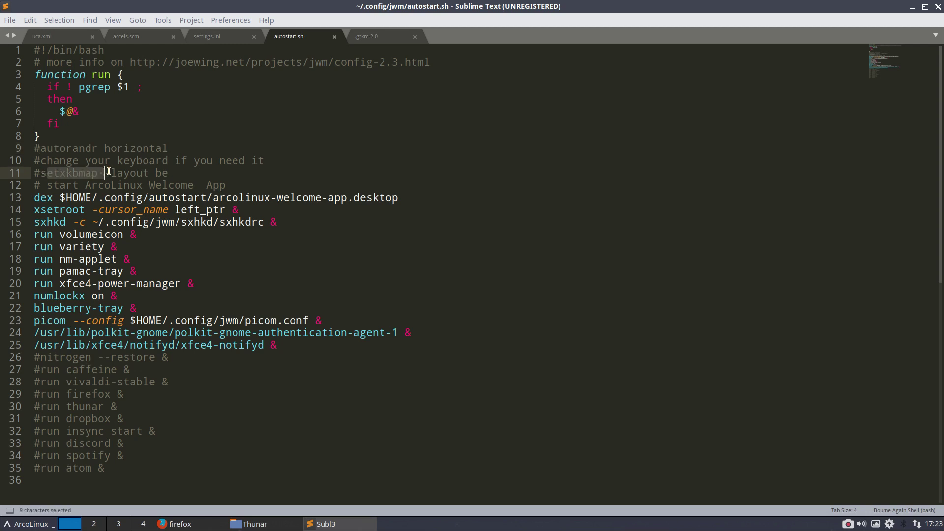
double_click(119, 176)
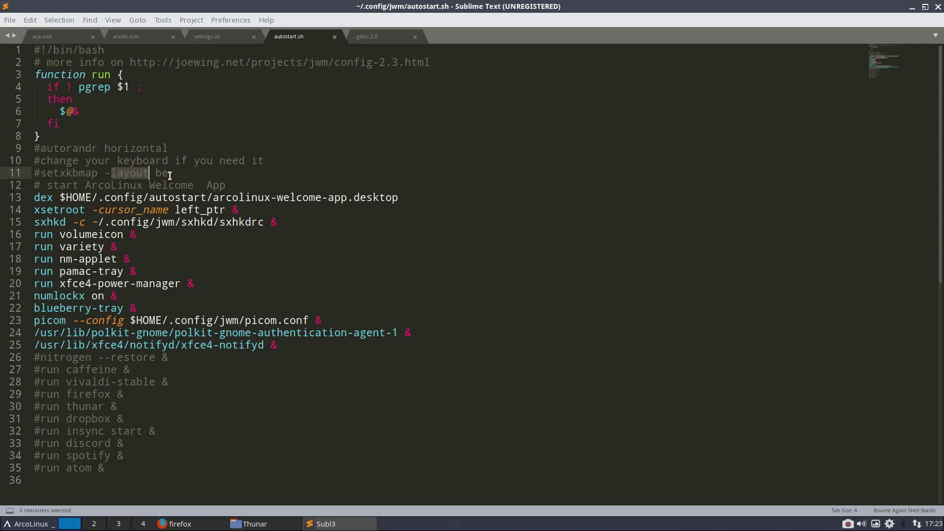
key("super+Return")
type("a")
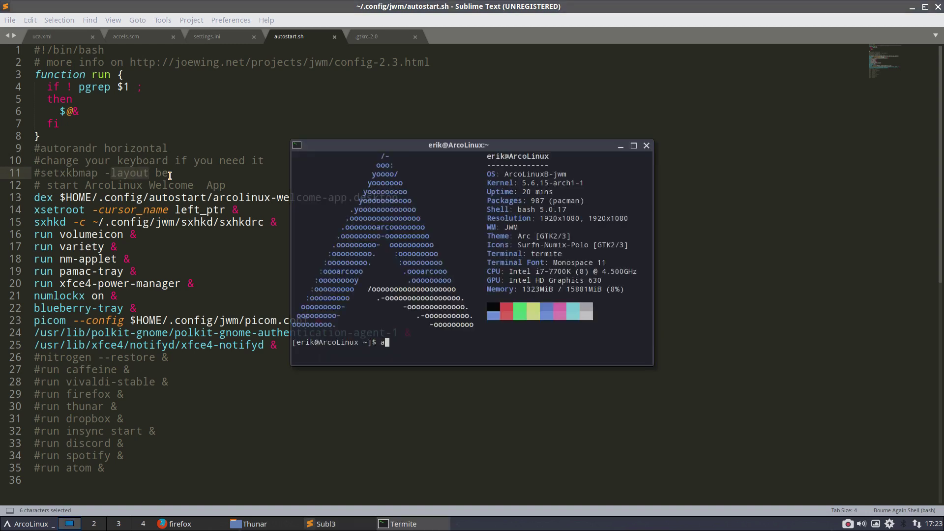
type("zert")
left_click(645, 145)
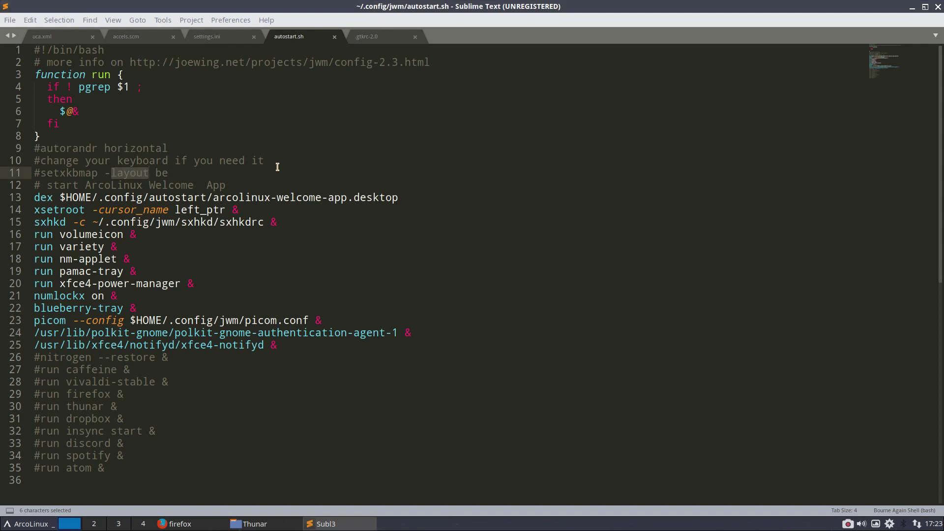
left_click(193, 160)
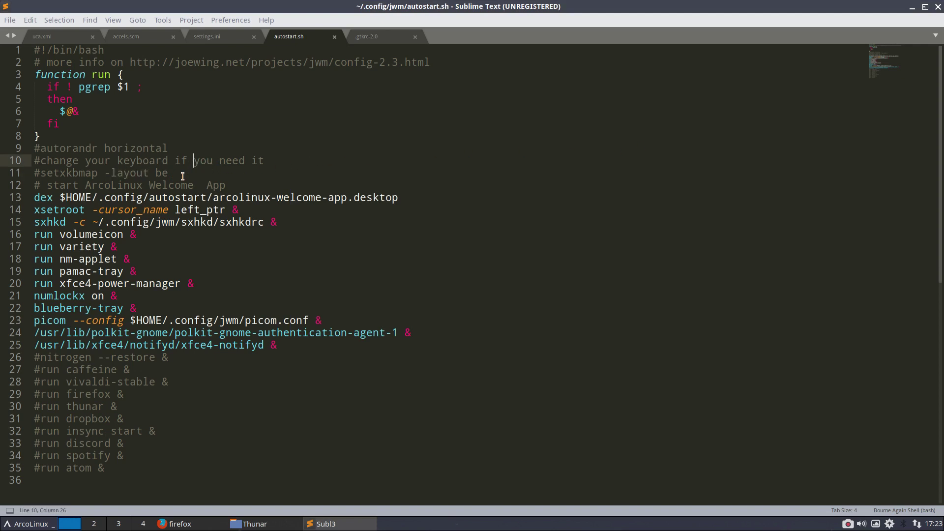
left_click(182, 176)
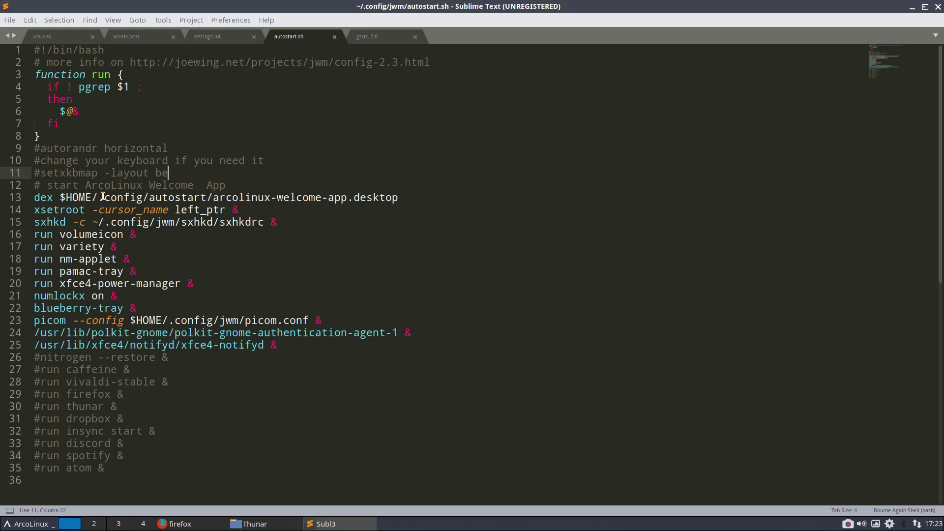
double_click(46, 199)
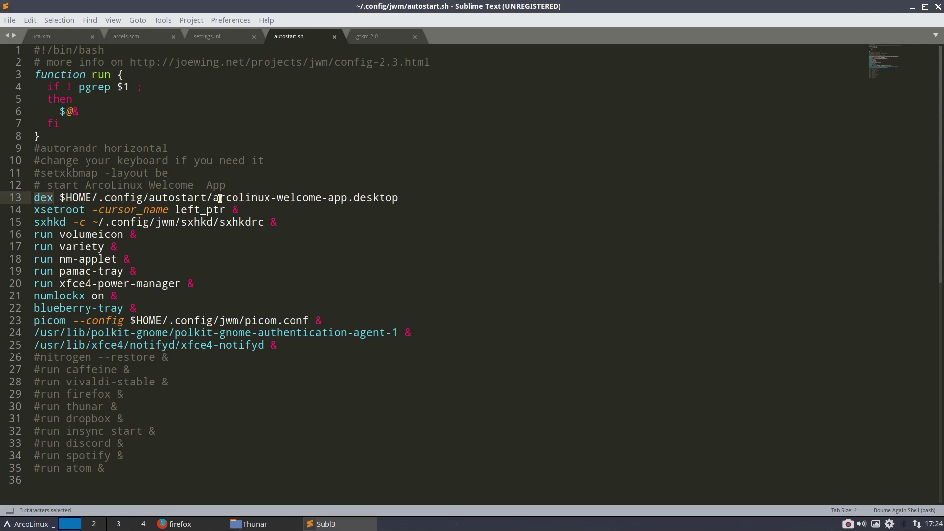
left_click_drag(220, 199, 391, 198)
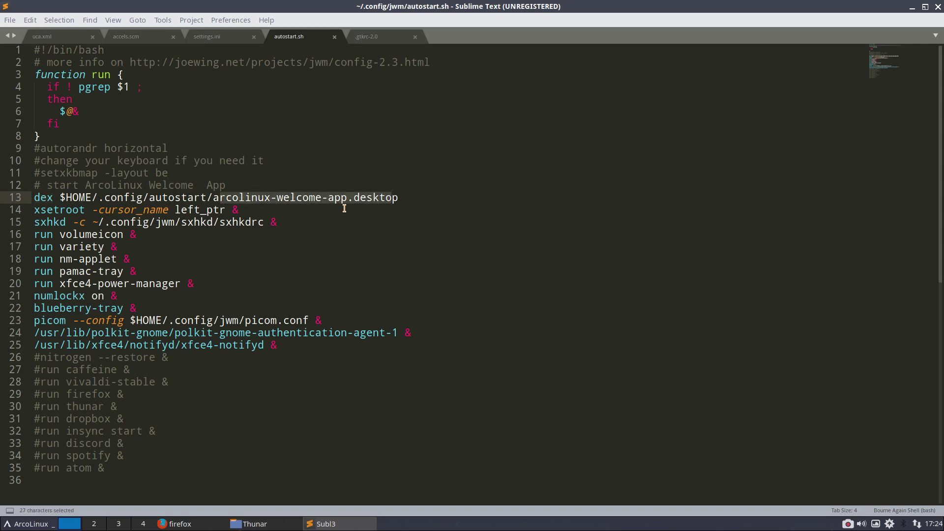
left_click(246, 206)
left_click_drag(130, 210, 161, 212)
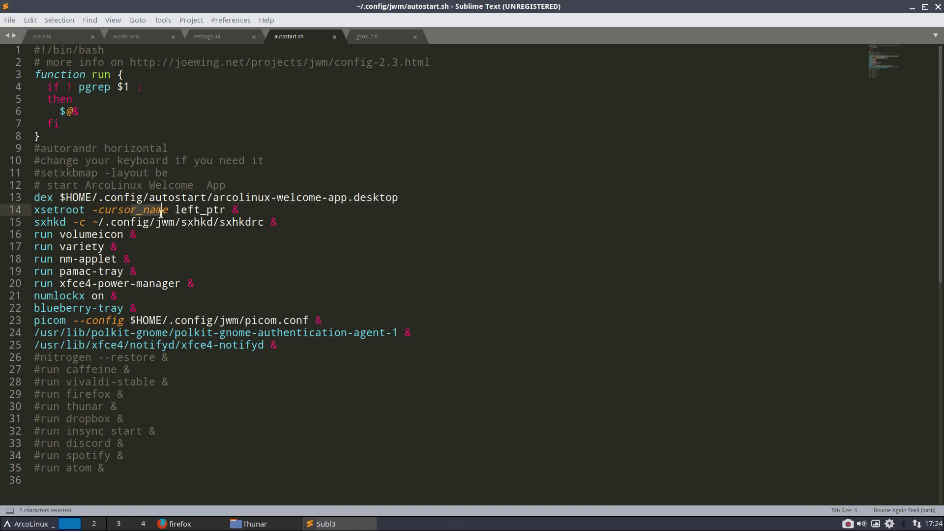
left_click(59, 222)
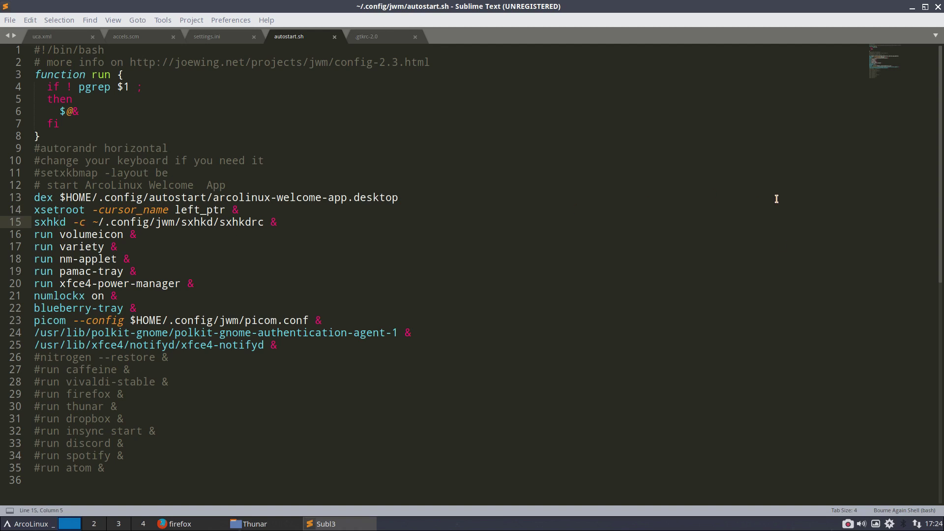
left_click(904, 525)
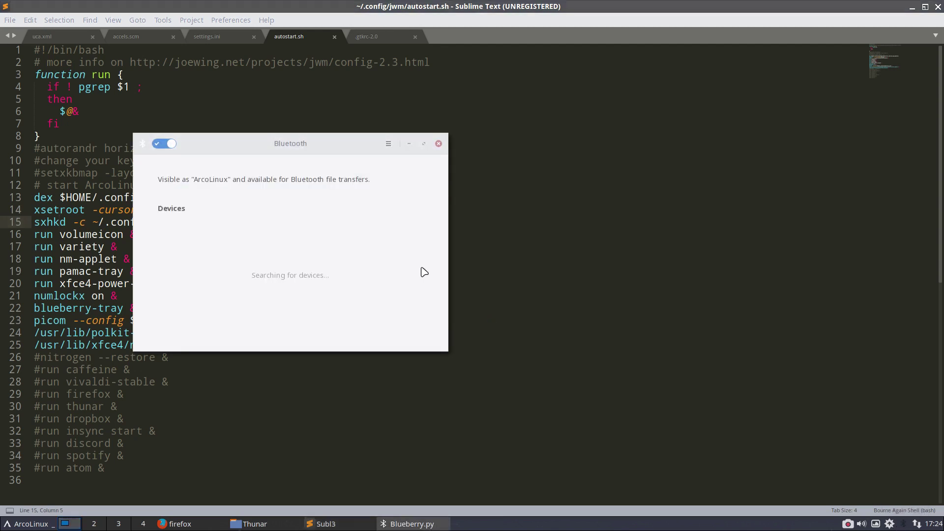
Close the Bluetooth window and launch dconf-editor from dmenu.
left_click(439, 144)
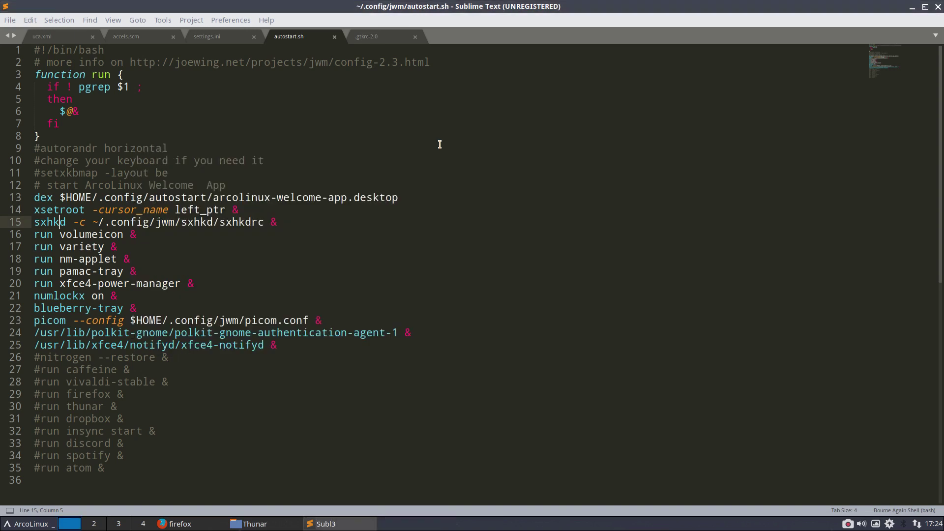
left_click(33, 527)
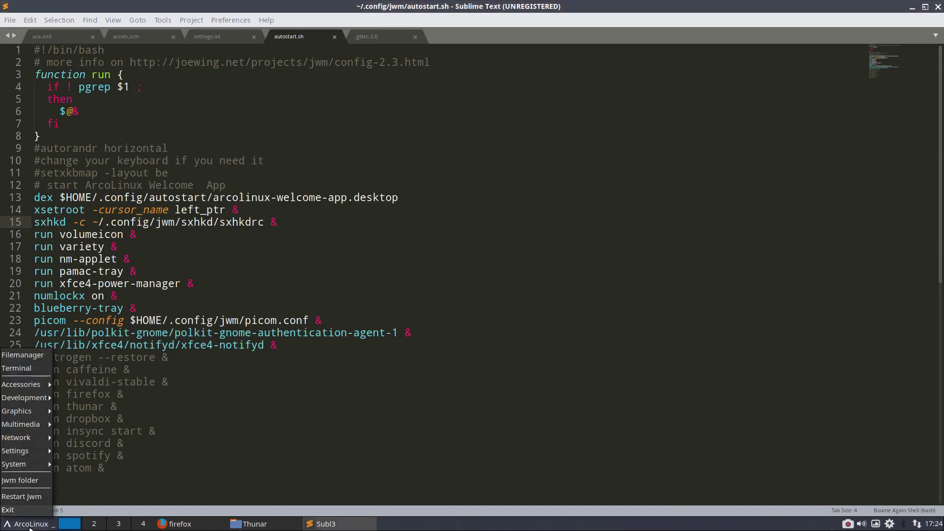
left_click(475, 358)
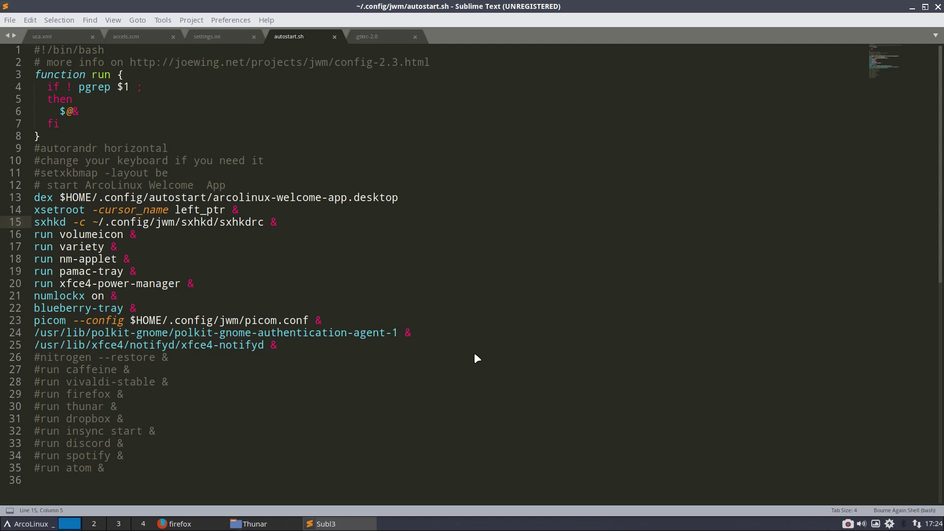
key("super+d")
type("dconf")
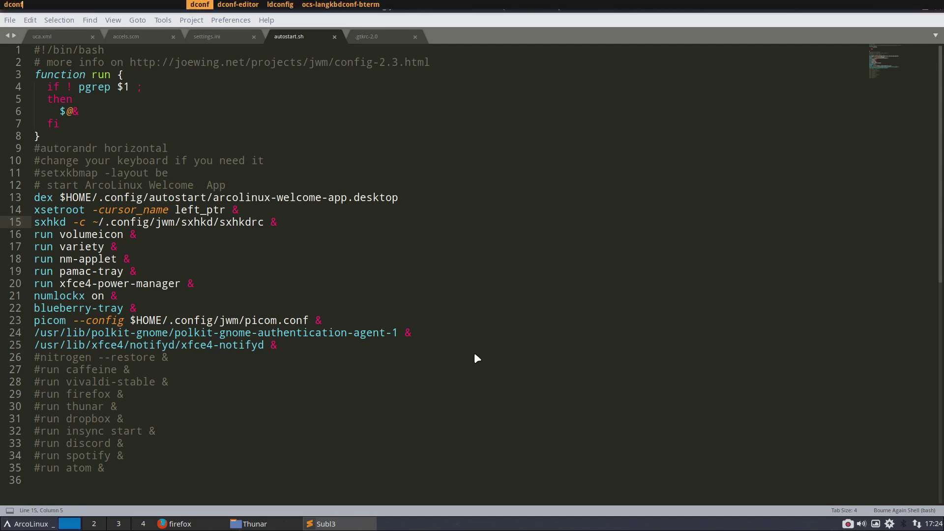
key("Right")
key("Return")
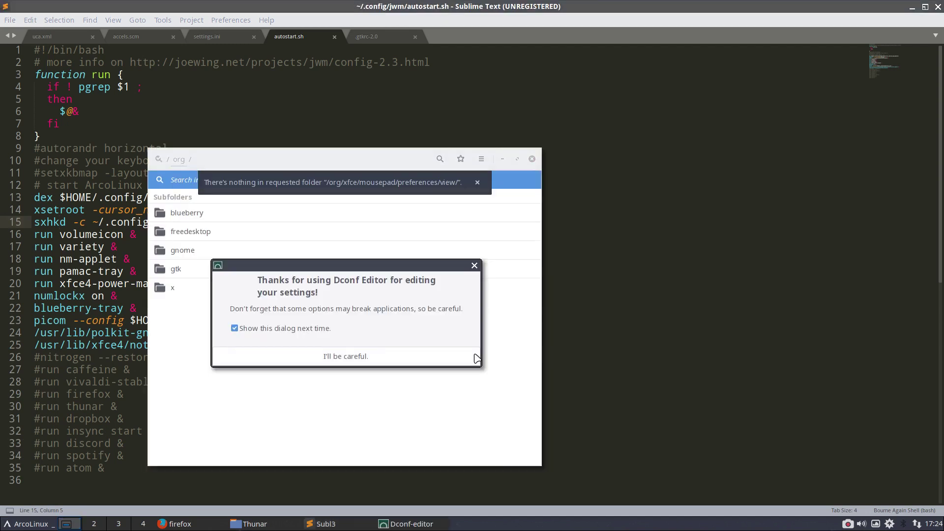
Review /org/blueberry keys, reload, close Dconf Editor, and show the volume slider.
left_click(364, 359)
left_click(191, 218)
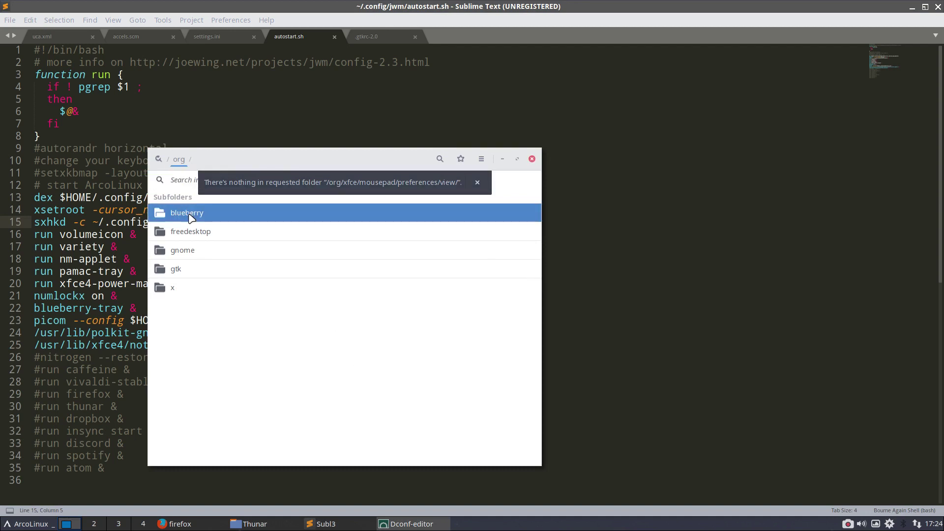
left_click(515, 290)
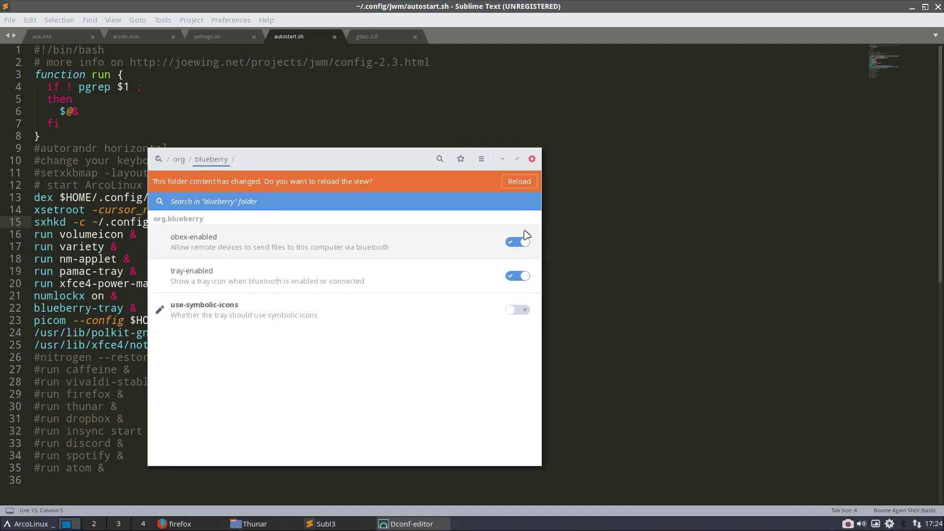
left_click(519, 182)
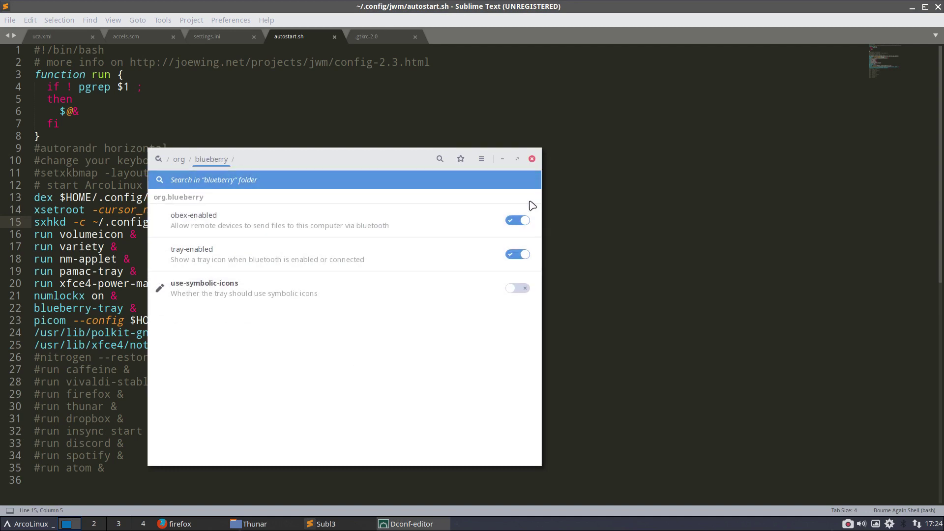
left_click(532, 159)
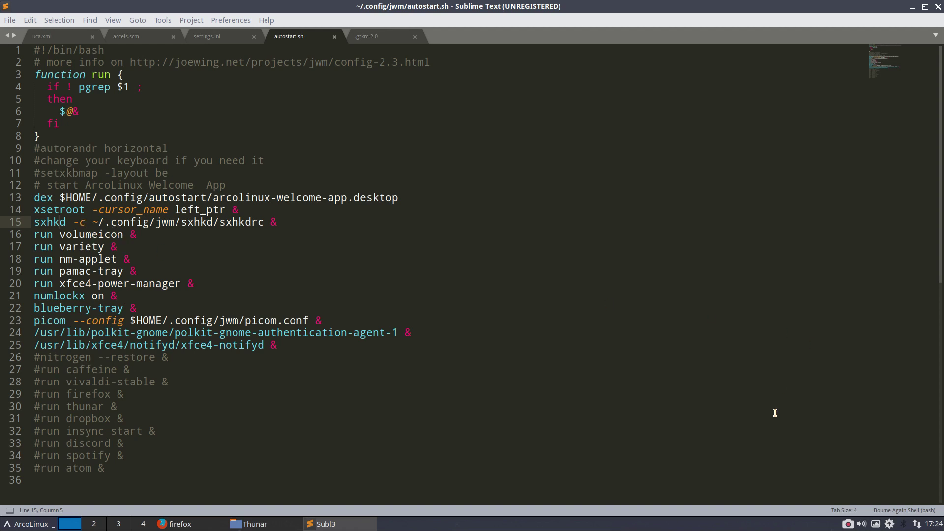
left_click(862, 524)
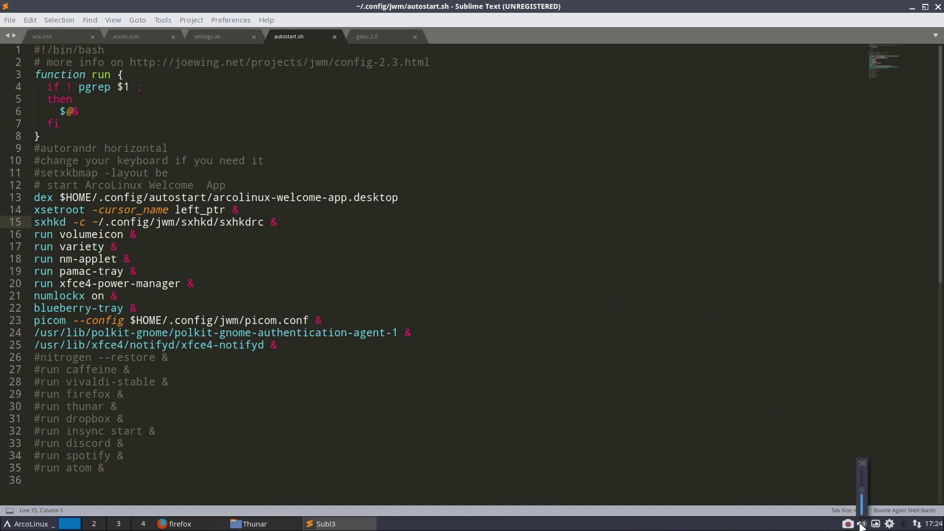
right_click(862, 525)
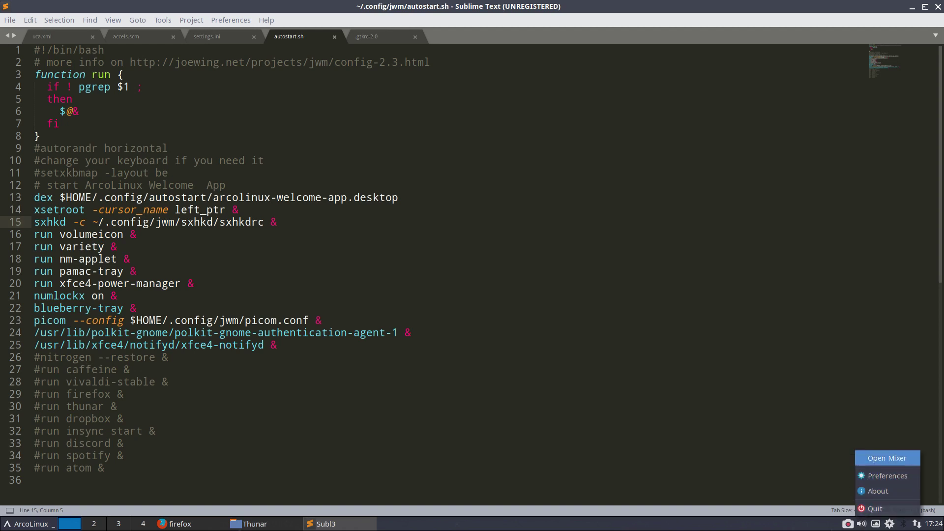
left_click(887, 458)
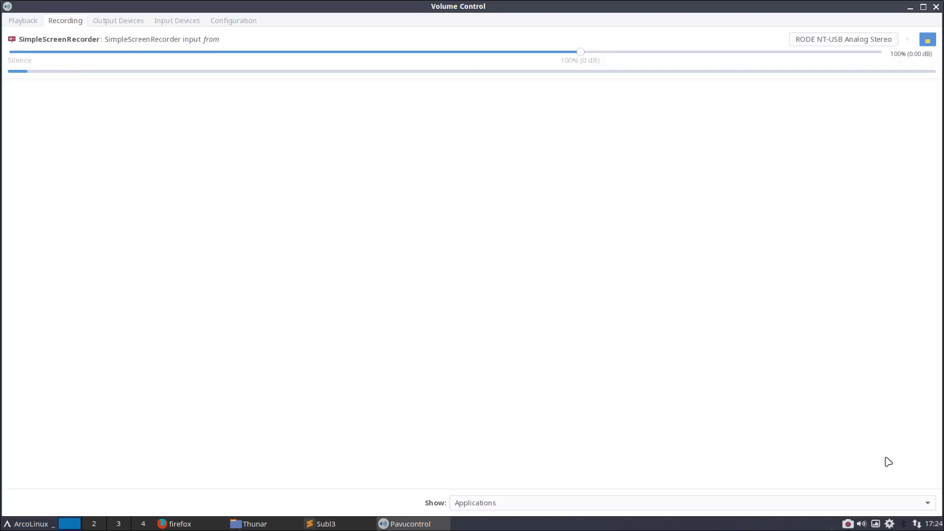
left_click_drag(460, 6, 924, 7)
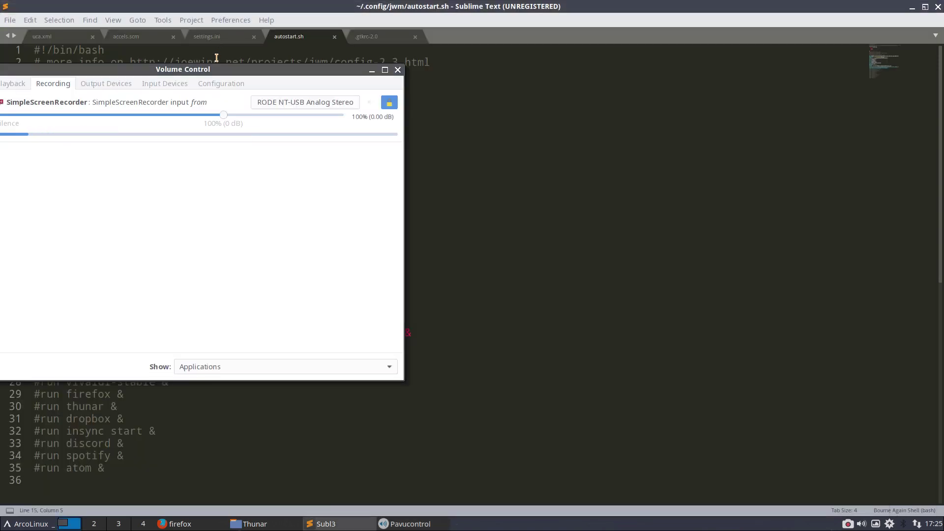
left_click_drag(256, 73, 530, 75)
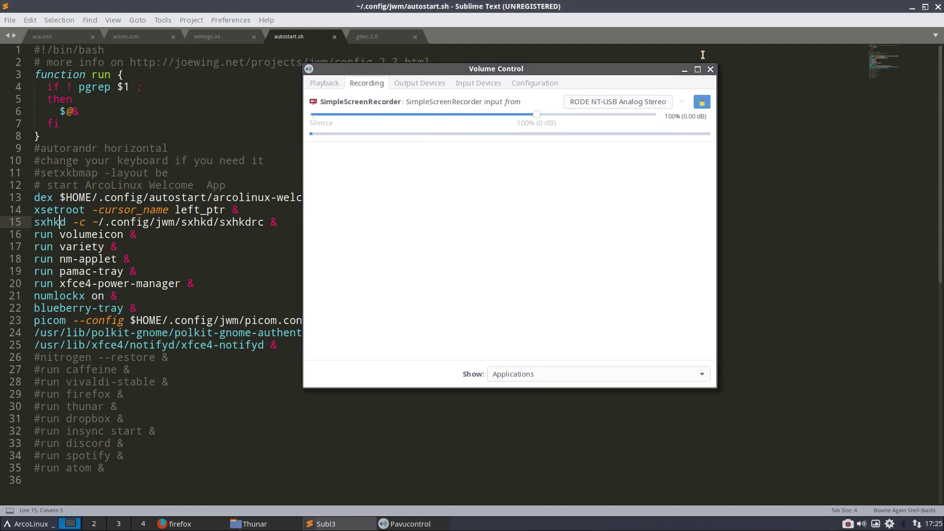
left_click(711, 69)
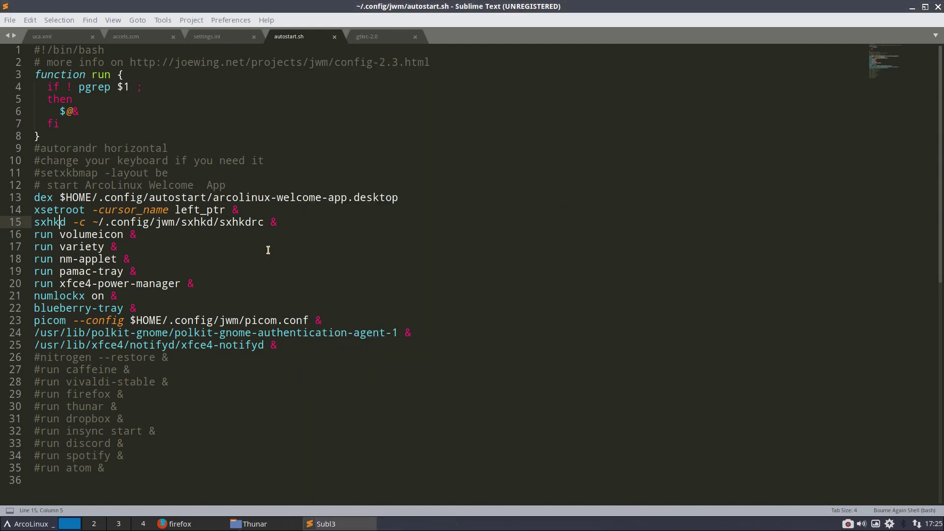
left_click(124, 234)
left_click(99, 247)
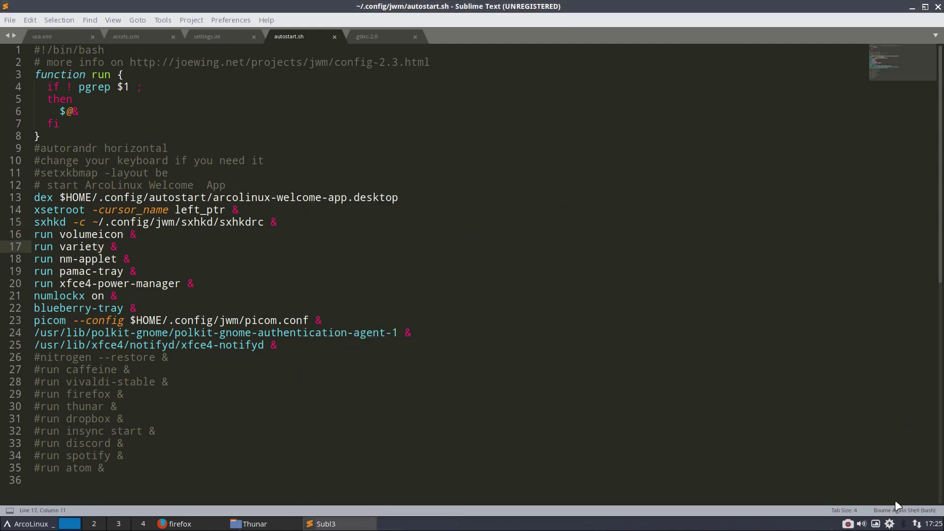
key("alt+Tab")
left_click(913, 7)
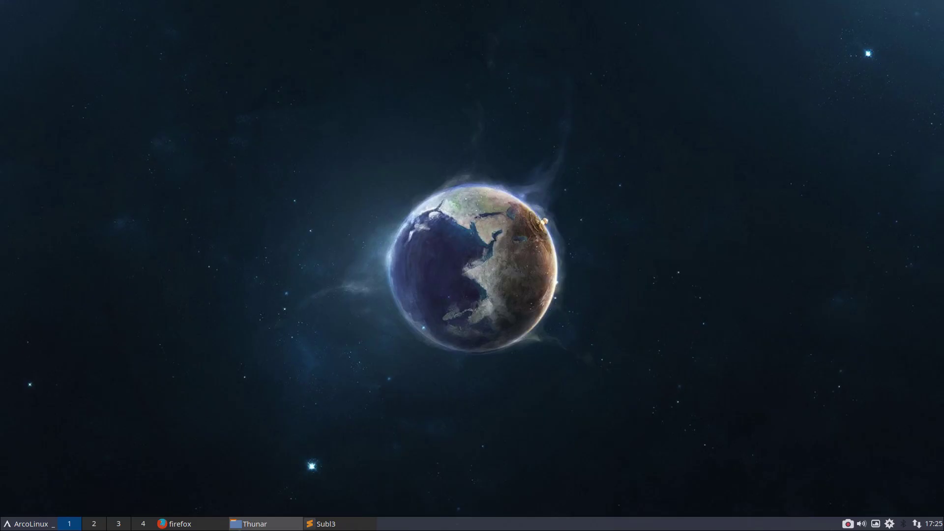
left_click(326, 522)
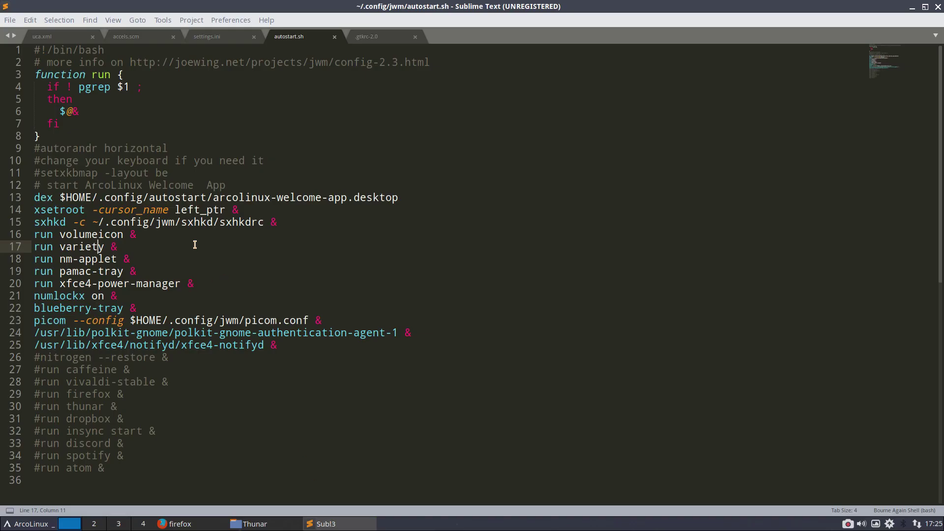
left_click(104, 260)
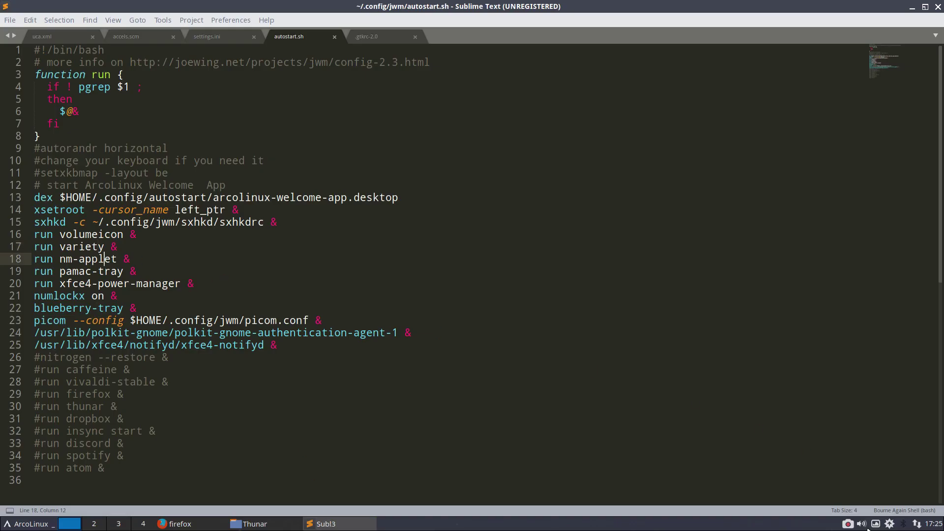
left_click(917, 524)
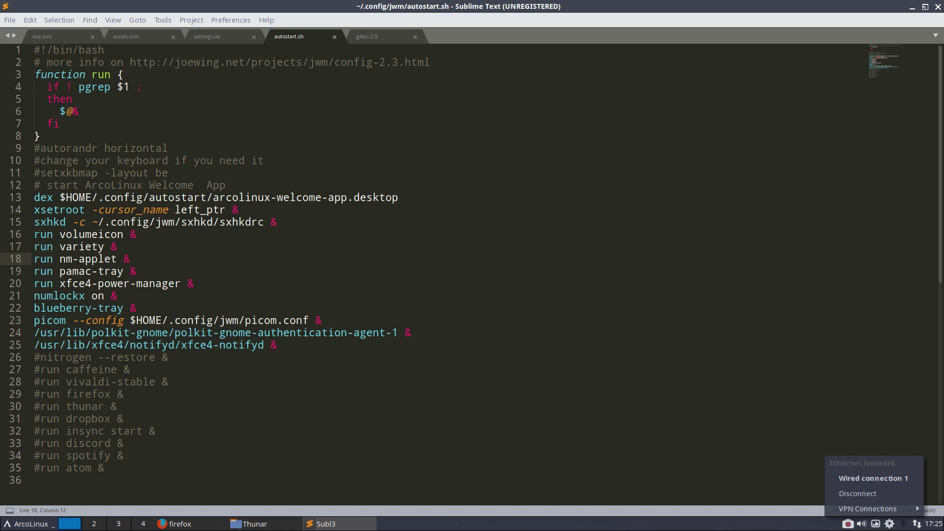
mouse_move(868, 509)
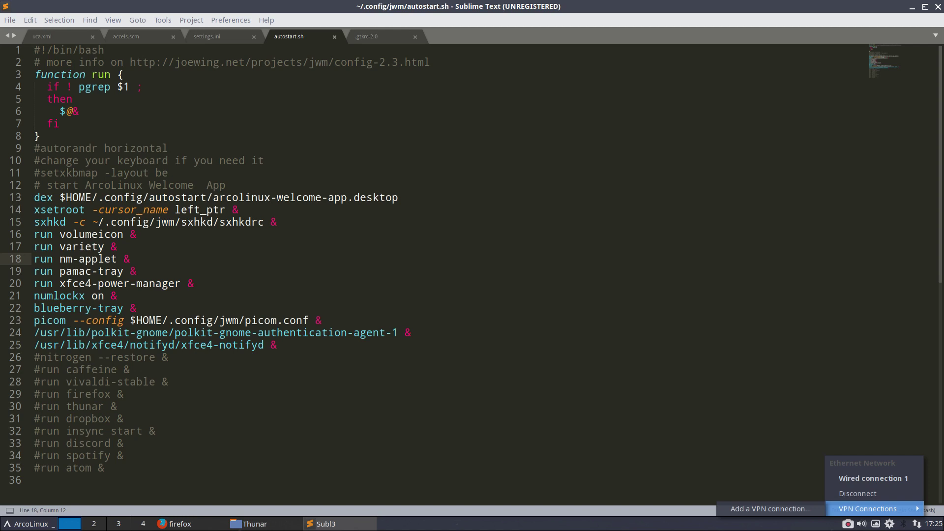
left_click(889, 527)
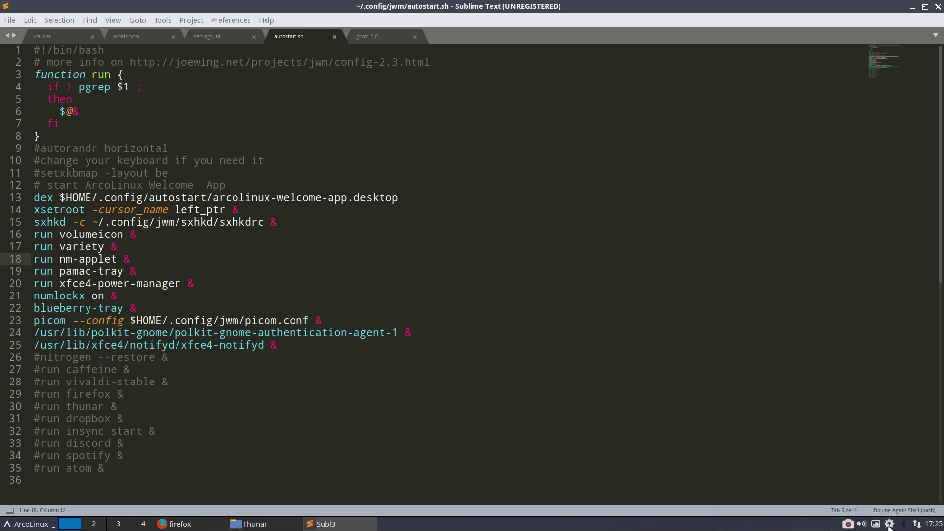
left_click(890, 528)
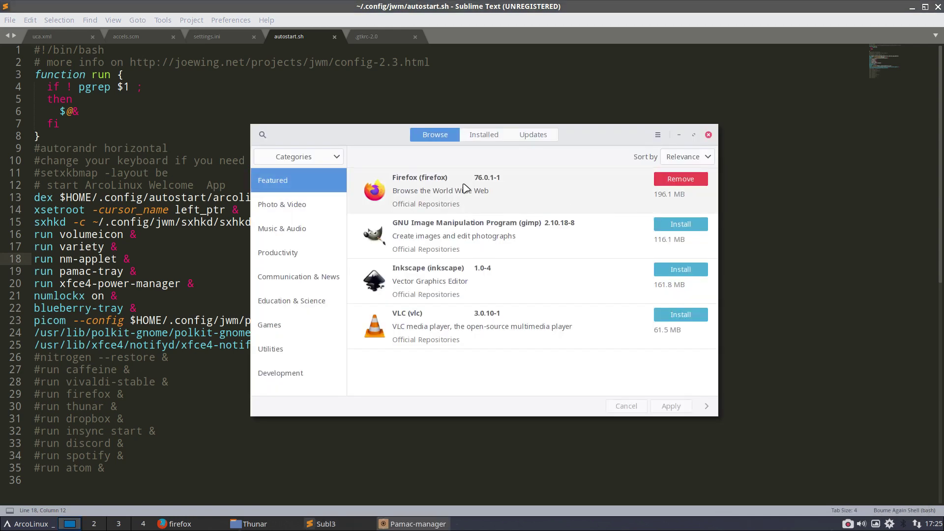
Browse Pamac by repository, pick arcolinux_repo, and open arcolinux-betterlockscreen-git.
left_click(340, 163)
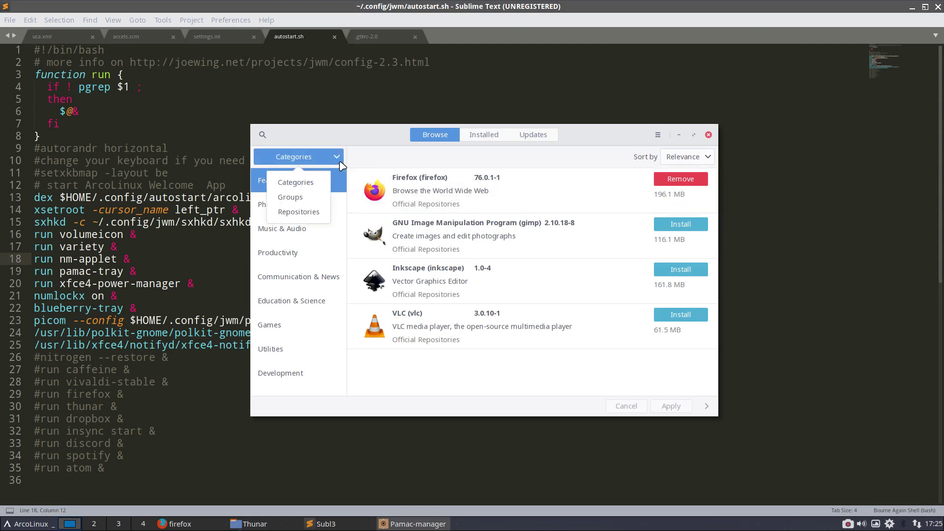
left_click(303, 216)
left_click(301, 282)
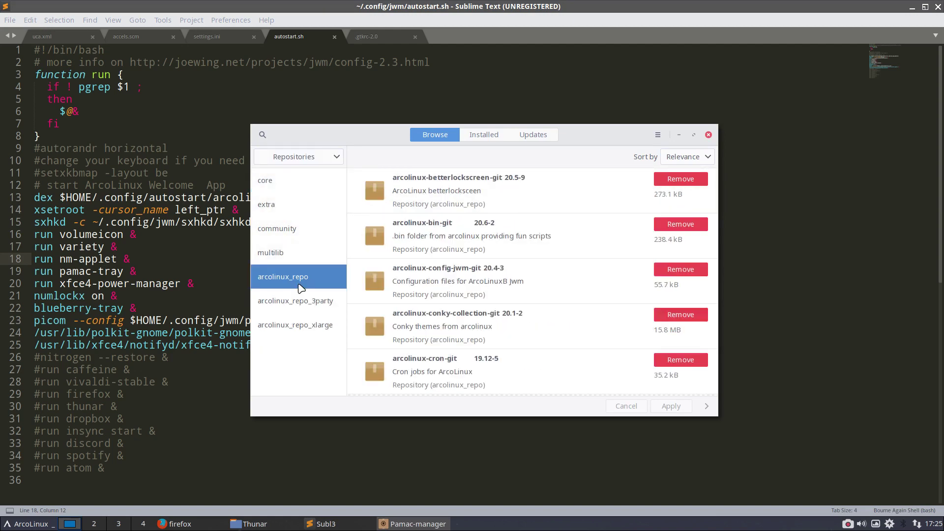
left_click(397, 202)
Review the package's dependencies and installed file list, then close Pamac.
left_click(315, 190)
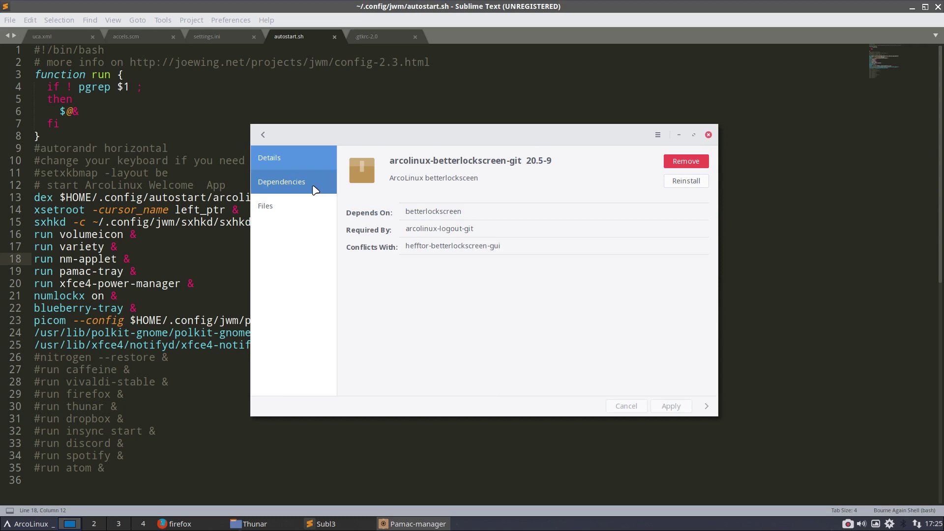
left_click(295, 207)
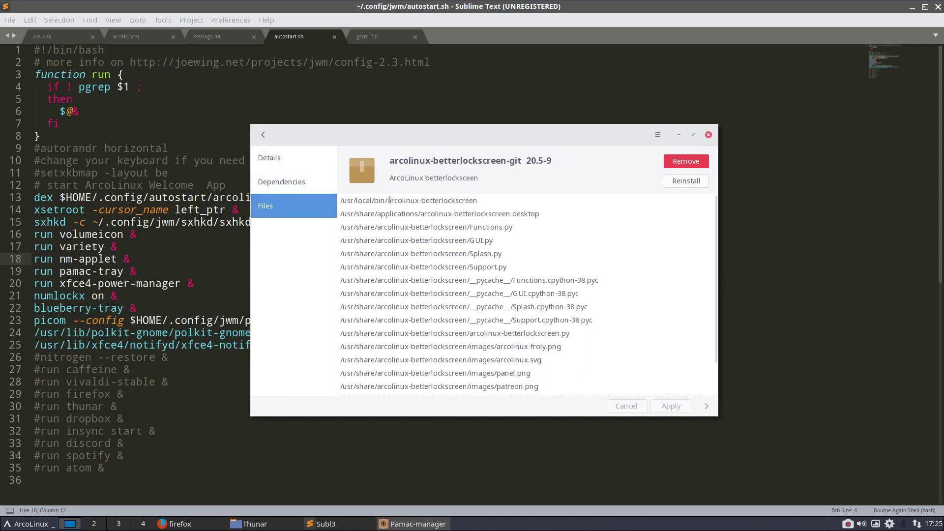
left_click_drag(389, 200, 491, 199)
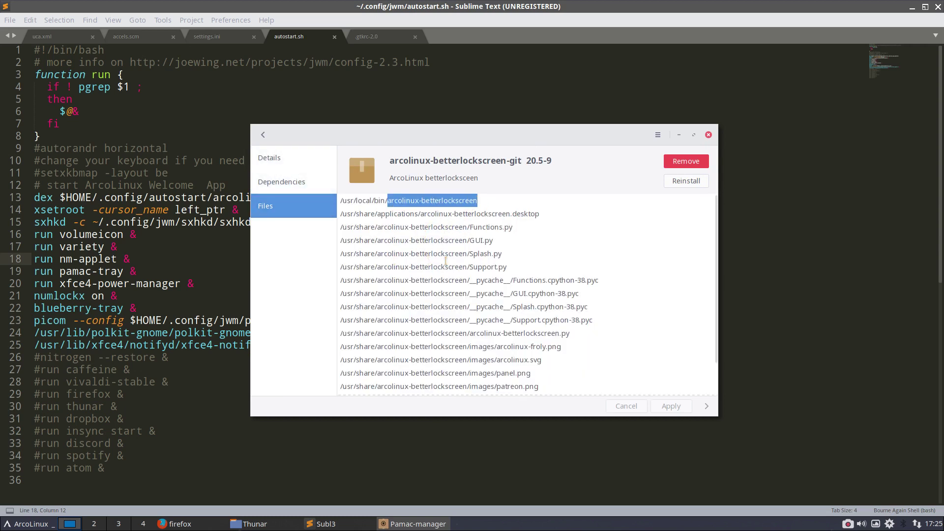
left_click(477, 241)
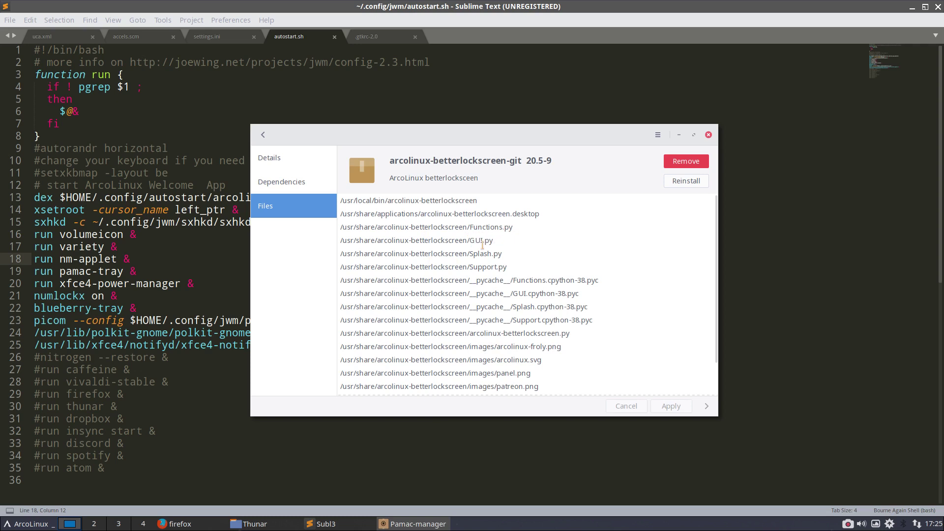
scroll(523, 285, "down", 3)
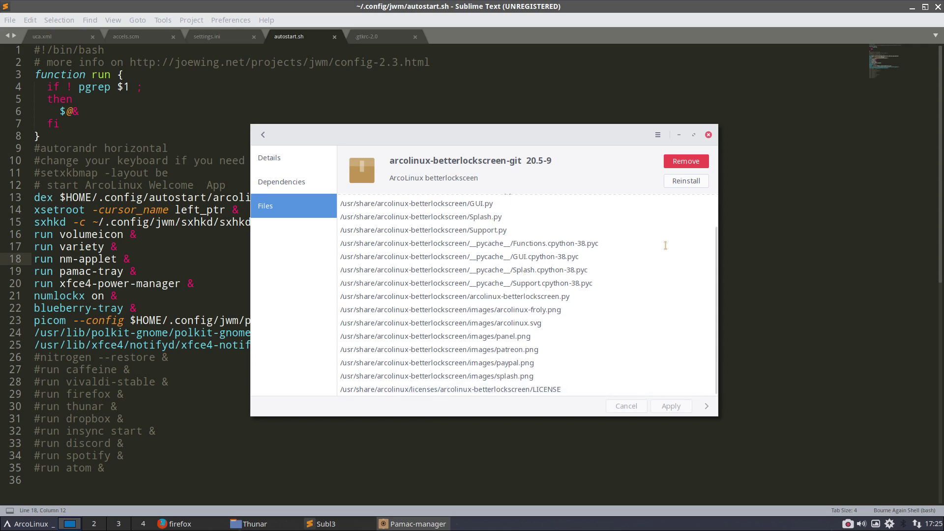
left_click(708, 135)
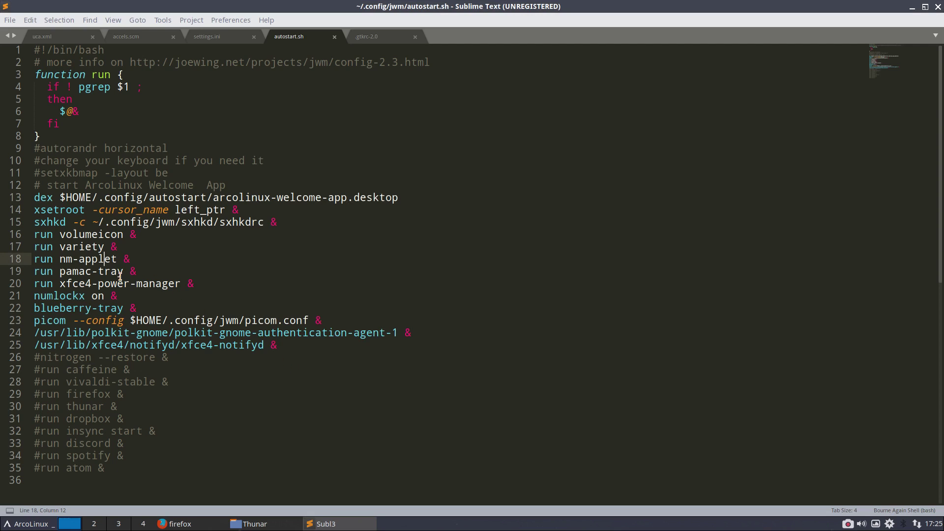
Replace ' xfce4-power-manager' on line 20 of autostart.sh with F so it reads 'runF &'.
left_click_drag(52, 284, 180, 285)
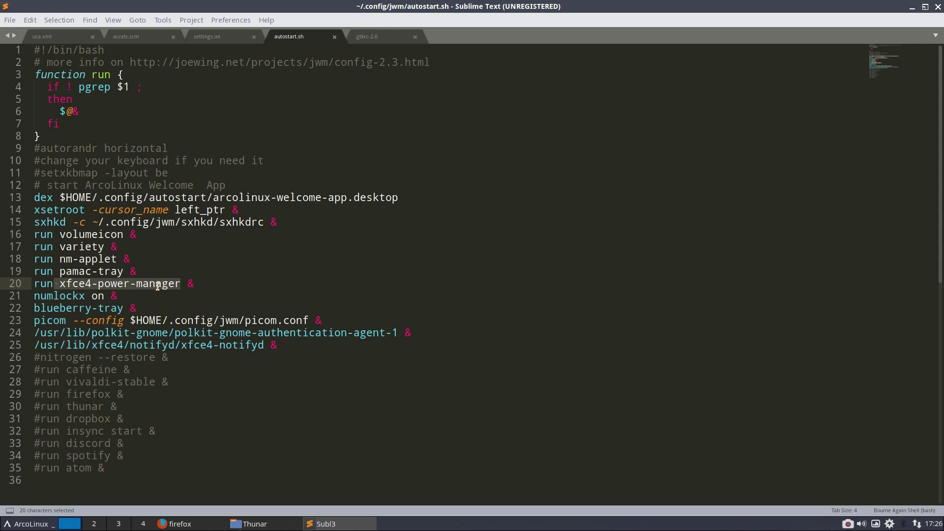
type("F")
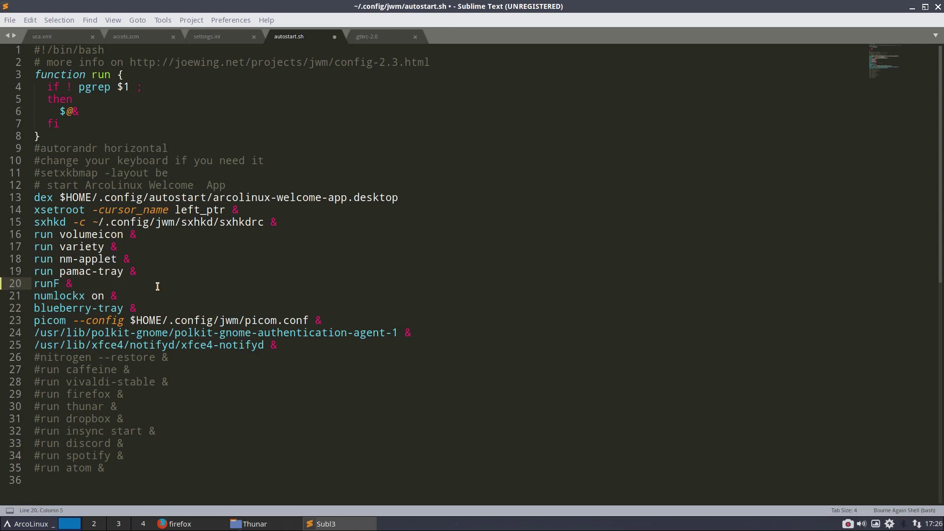
key("super+shift+d")
Search dmenu for xfce4-p and launch xfce4-power-manager.
type("xfce")
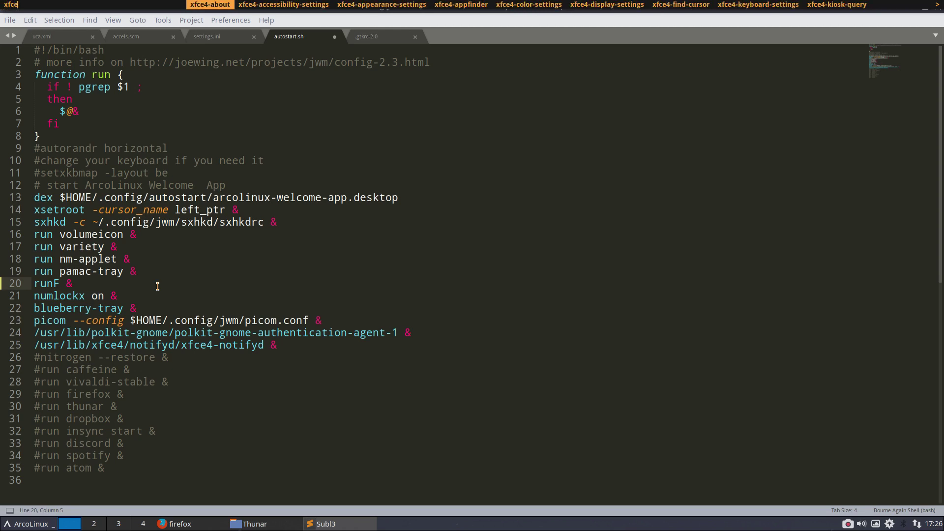
type("4-pw")
key("BackSpace")
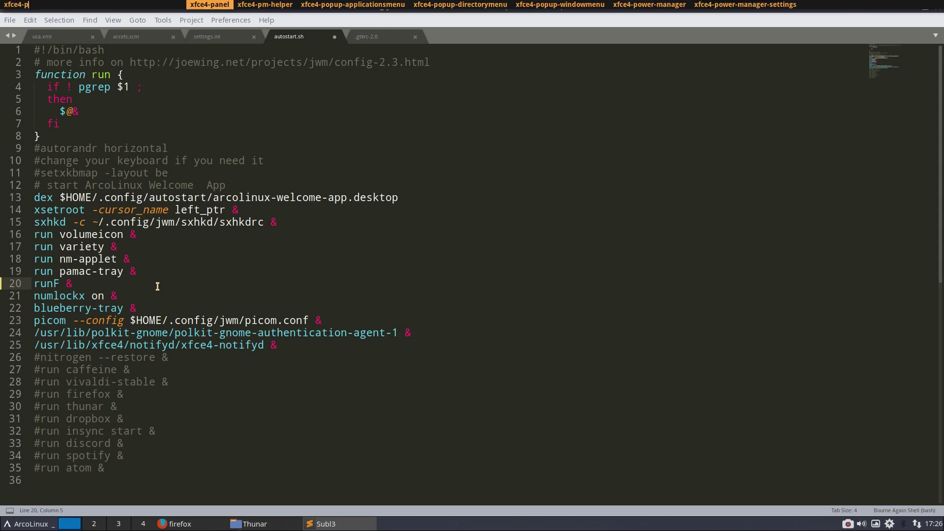
key("Right")
key("Right")
key("Right")
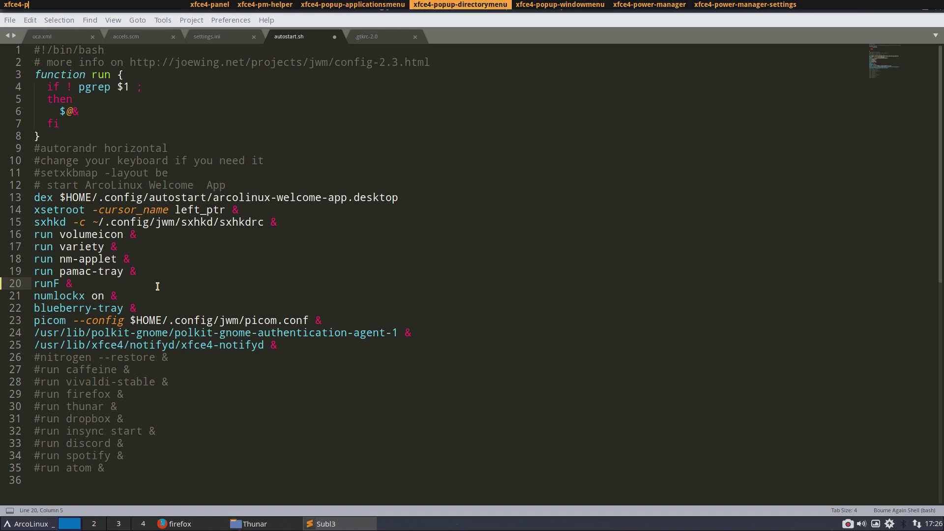
key("Right")
key("Right")
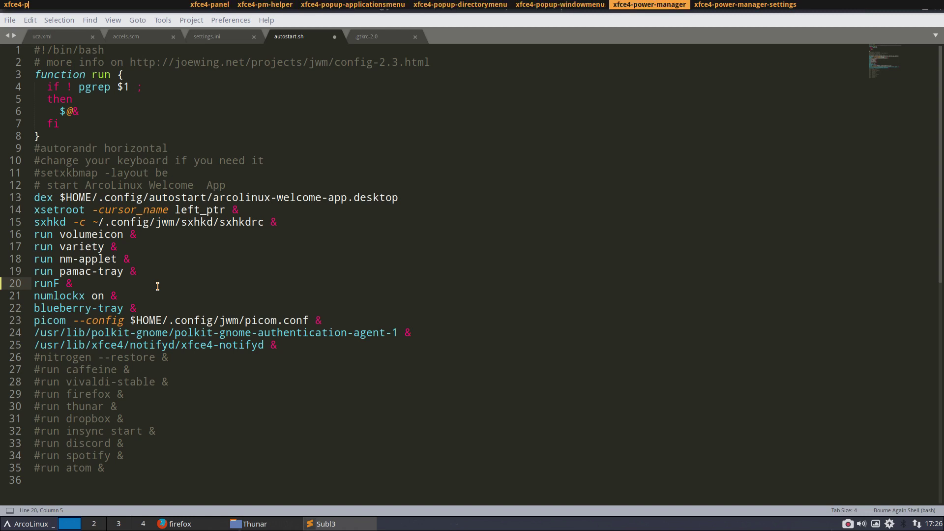
left_click(658, 5)
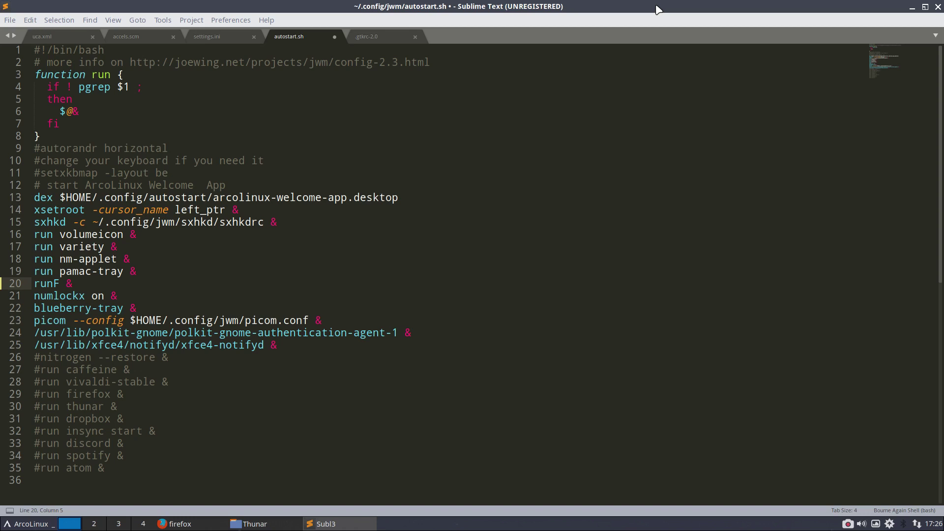
Search dmenu for xfce4-p again and run xfce4-power-manager-settings.
key("super+shift+d")
type("x")
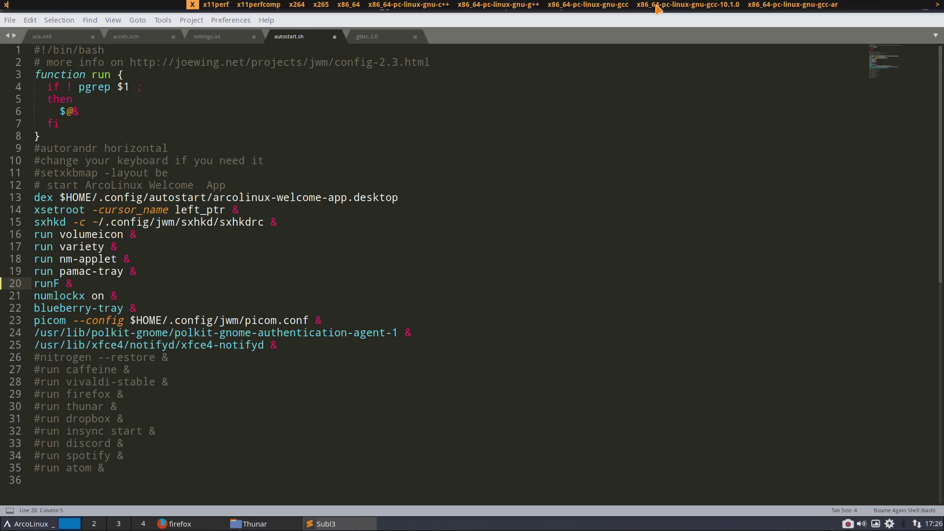
type("fce4")
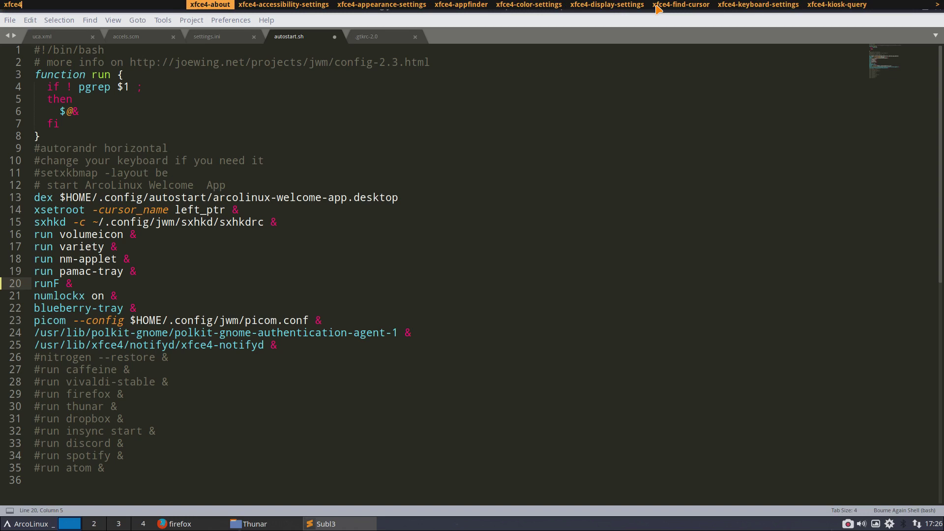
type("-pw")
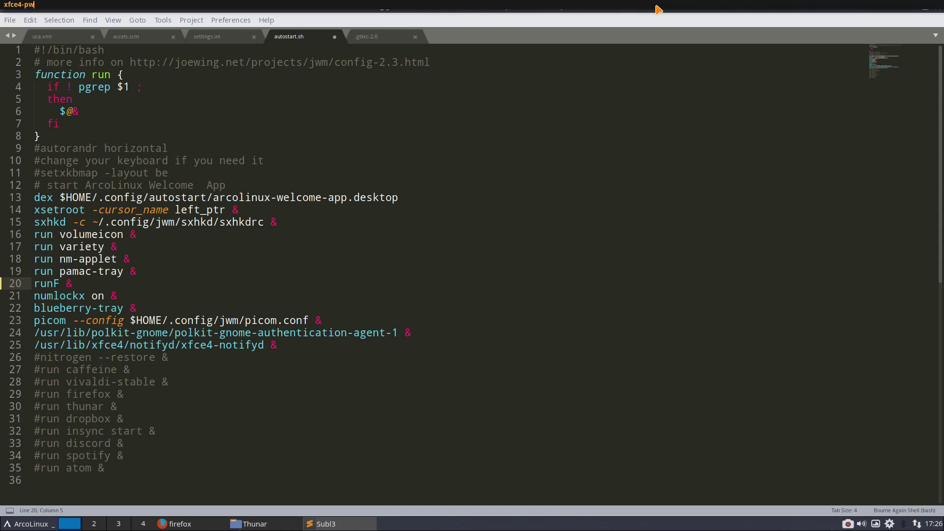
key("BackSpace")
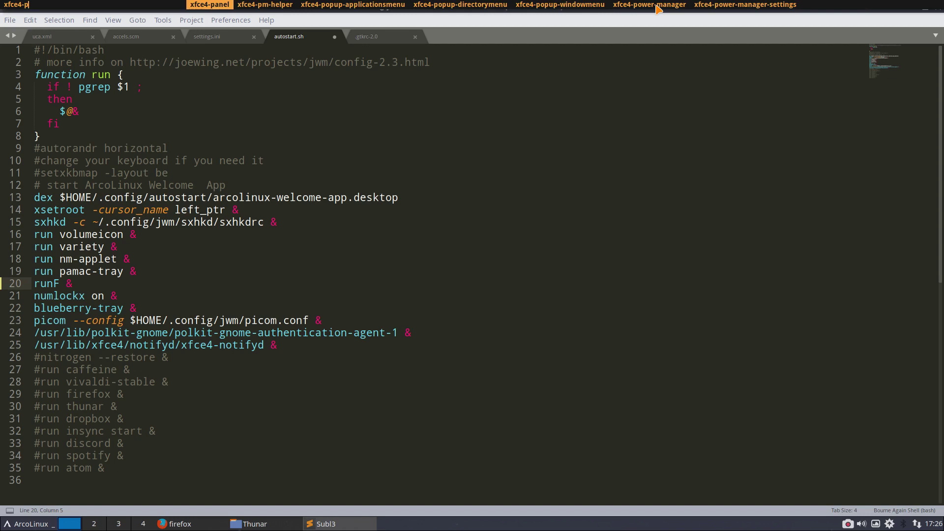
key("Right")
key("Right")
key("Right")
key("Right")
key("Right")
key("Right")
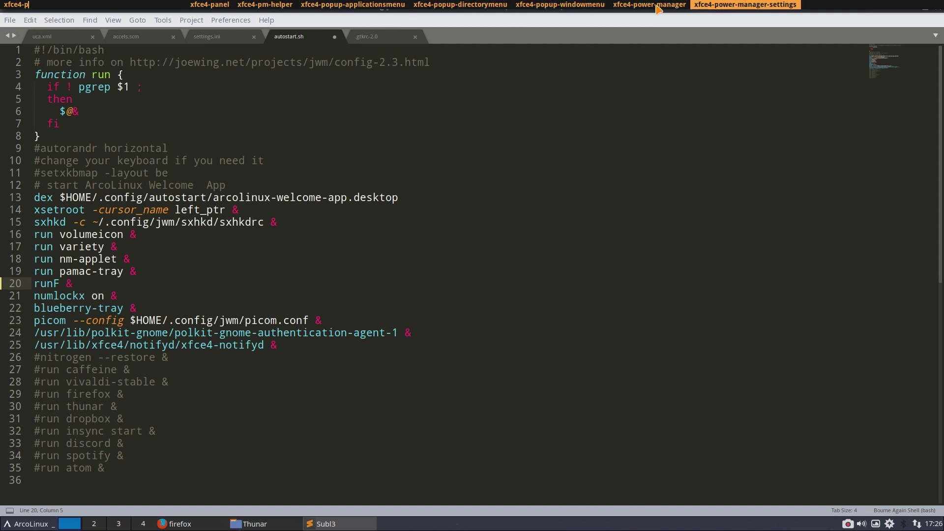
key("Return")
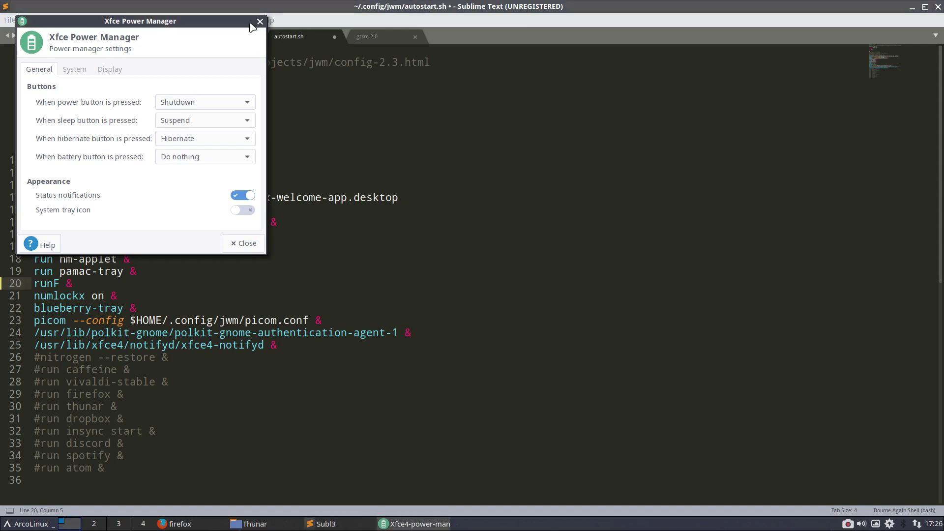
Move the power manager window aside, check its System and Display pages, then close it.
left_click_drag(234, 24, 704, 118)
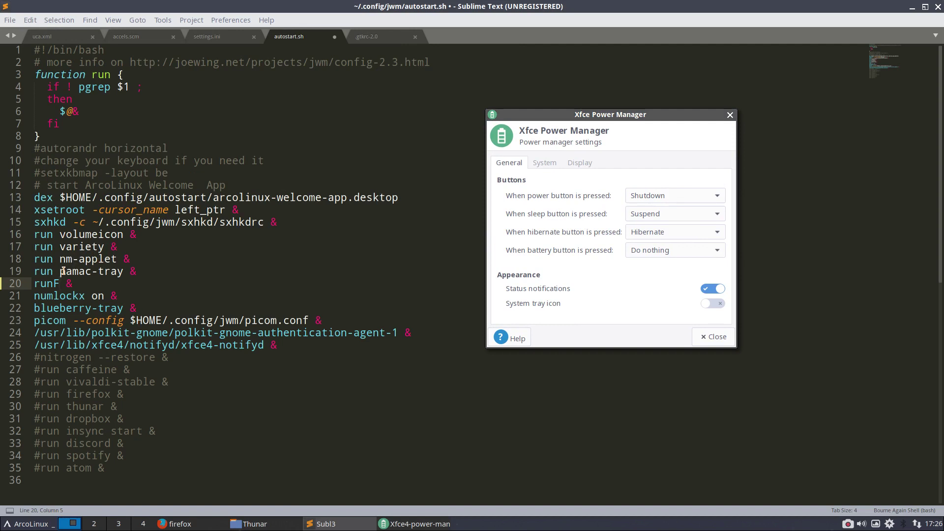
left_click(550, 167)
left_click(576, 166)
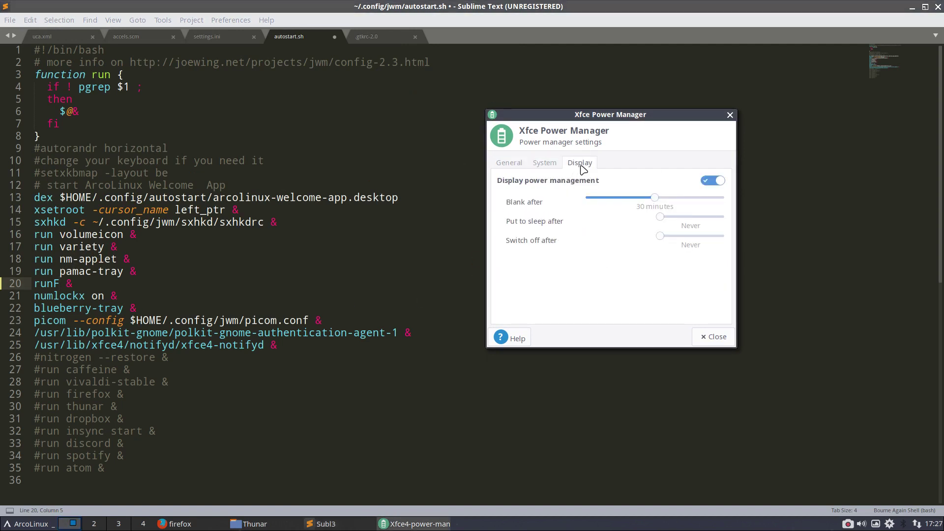
left_click(730, 114)
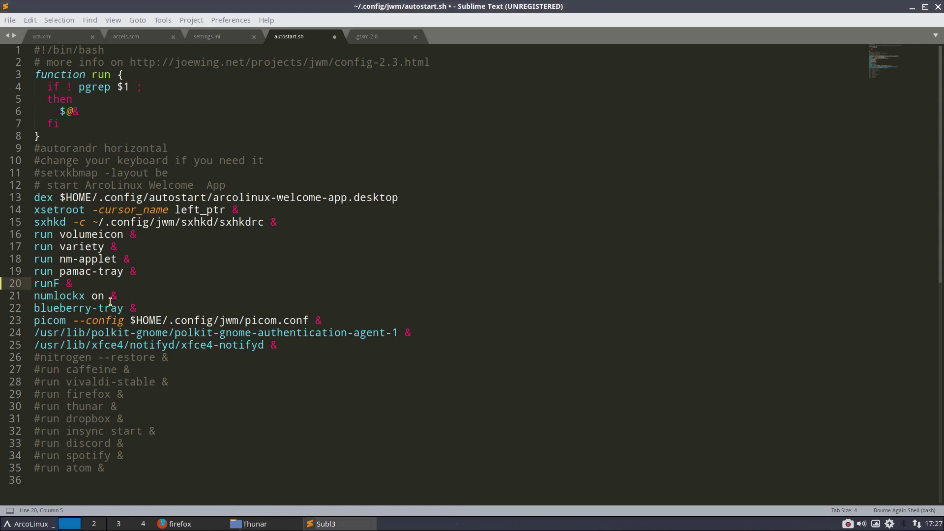
Undo to restore xfce4-power-manager on line 20, append 'dfgdpfmgokdf' after 'manage', then minimise Sublime.
left_click(233, 315)
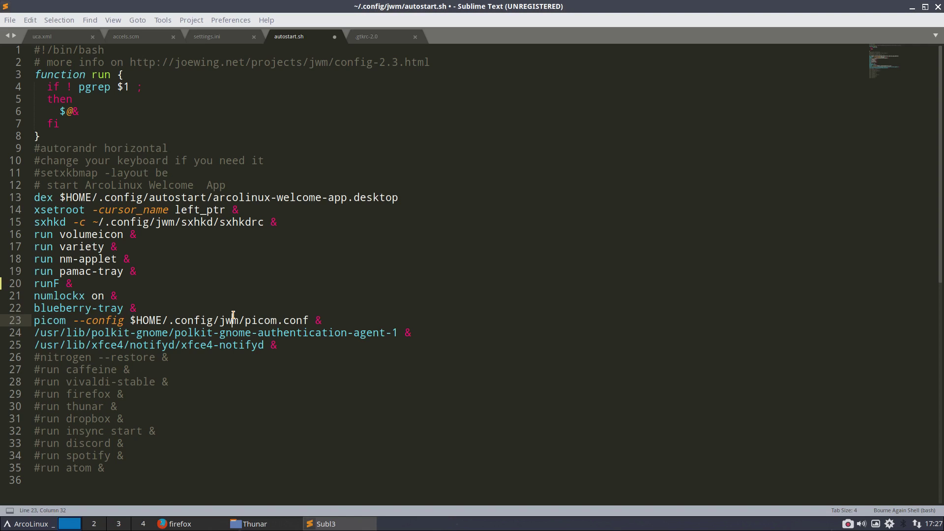
key("ctrl+z")
left_click(166, 310)
left_click(173, 283)
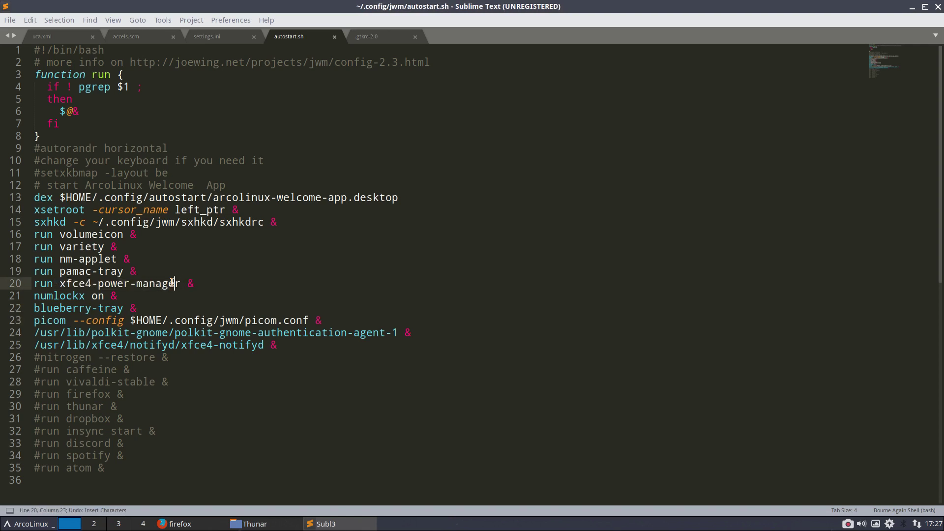
type("dfgdpfmgokdf")
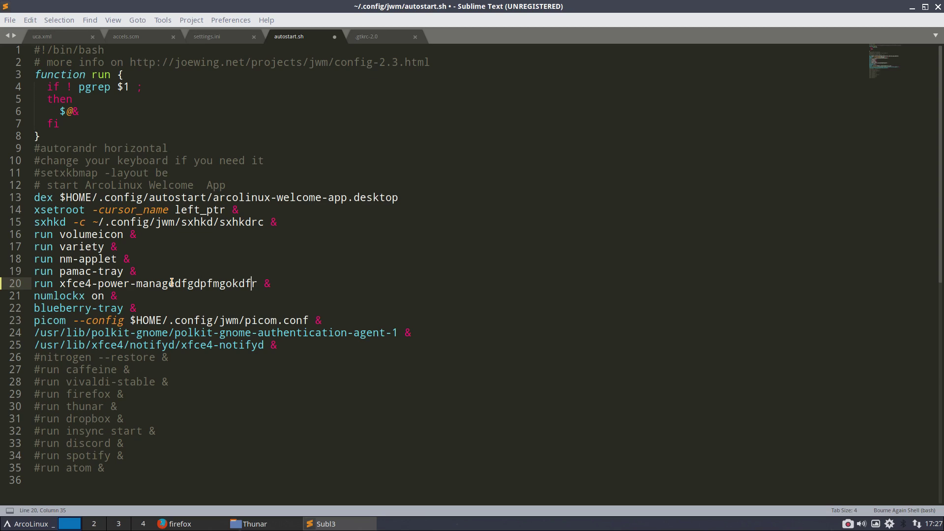
left_click(912, 7)
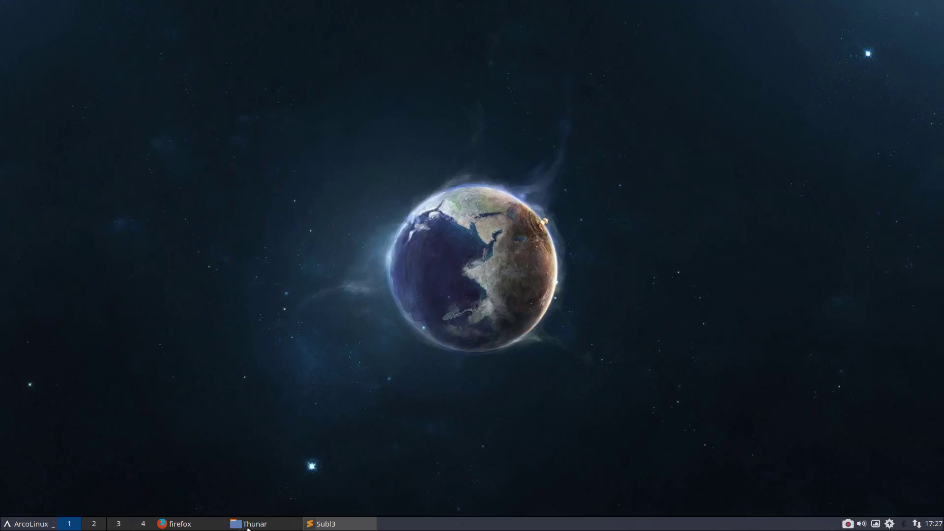
In Thunar's .config folder, duplicate jwm as jwm (copy 1).
left_click(248, 525)
left_click(49, 36)
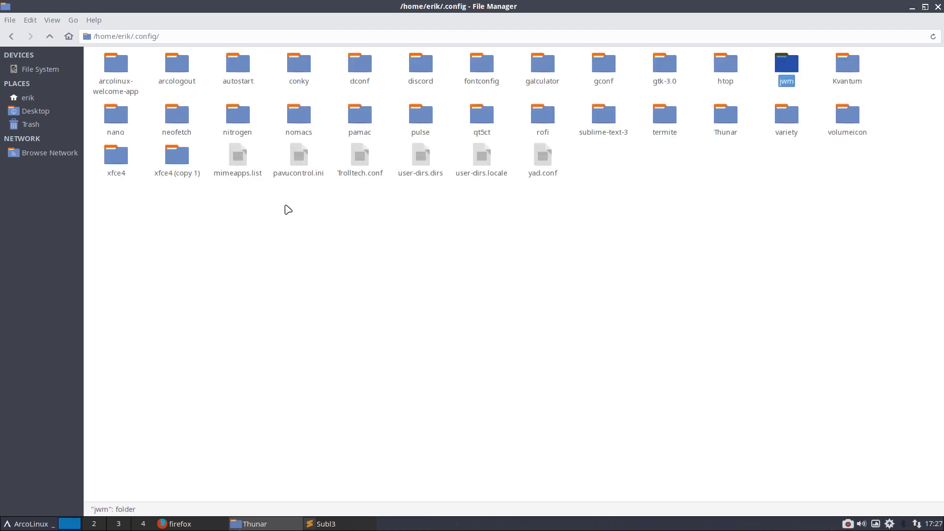
left_click(807, 73)
left_click(786, 64)
key("ctrl+v")
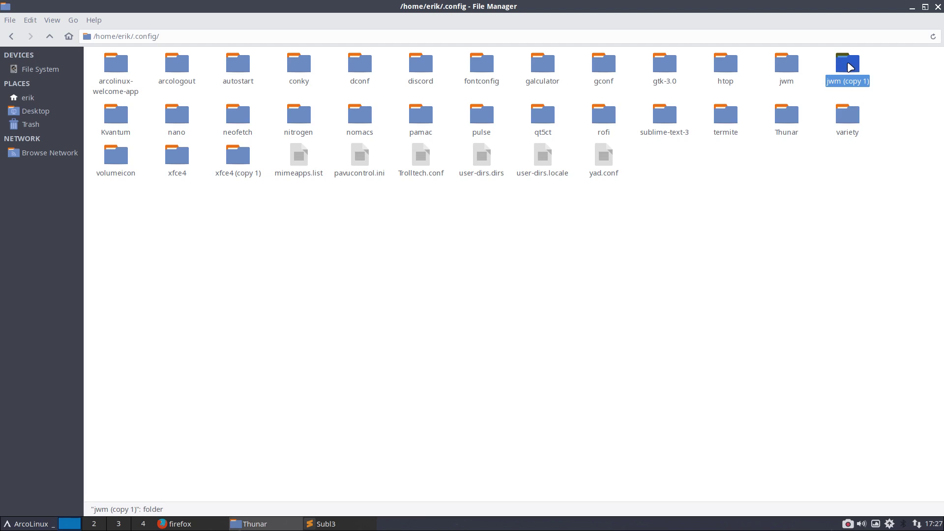
Select jwm and jwm (copy 1), compare them, then return to Sublime Text.
left_click_drag(759, 55, 852, 77)
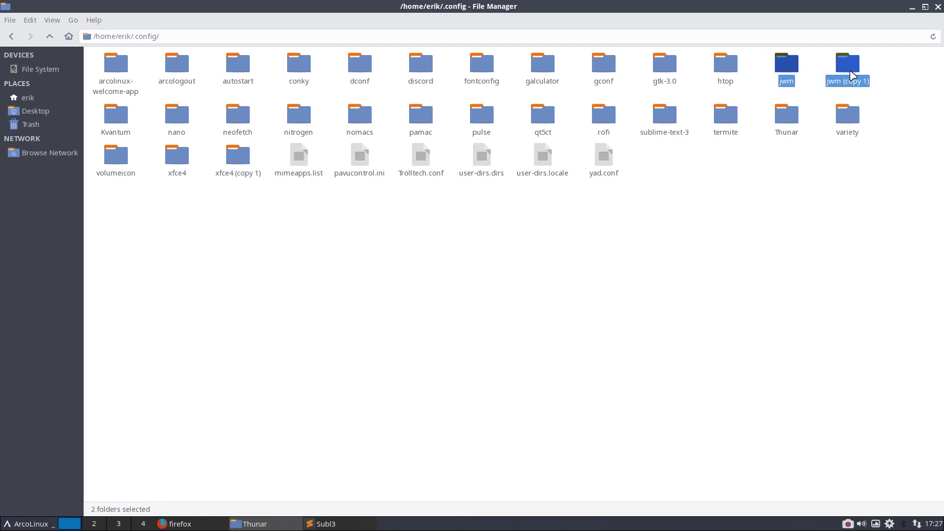
right_click(852, 73)
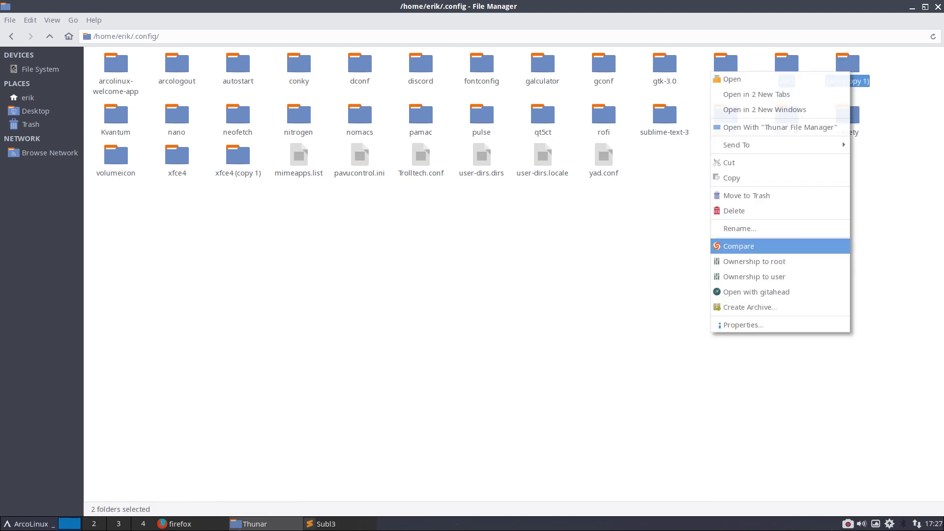
left_click(641, 274)
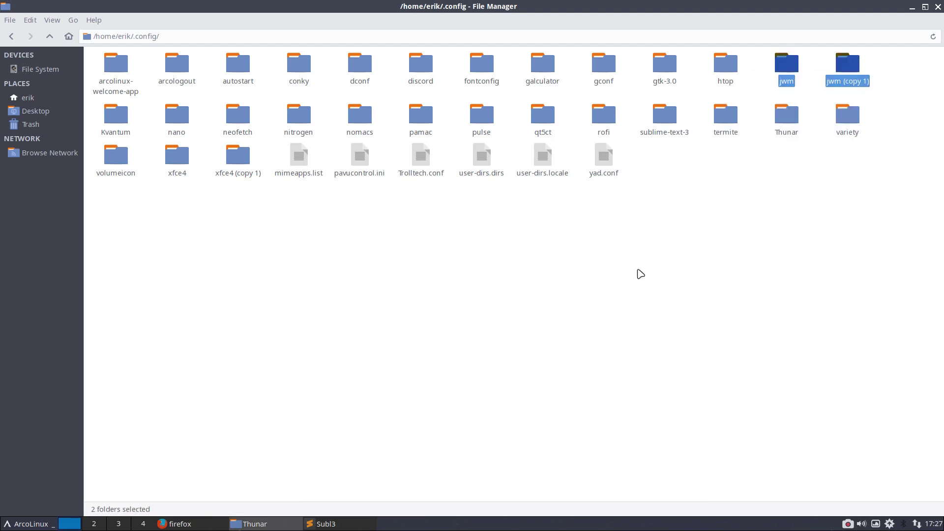
left_click(812, 69)
left_click(787, 64)
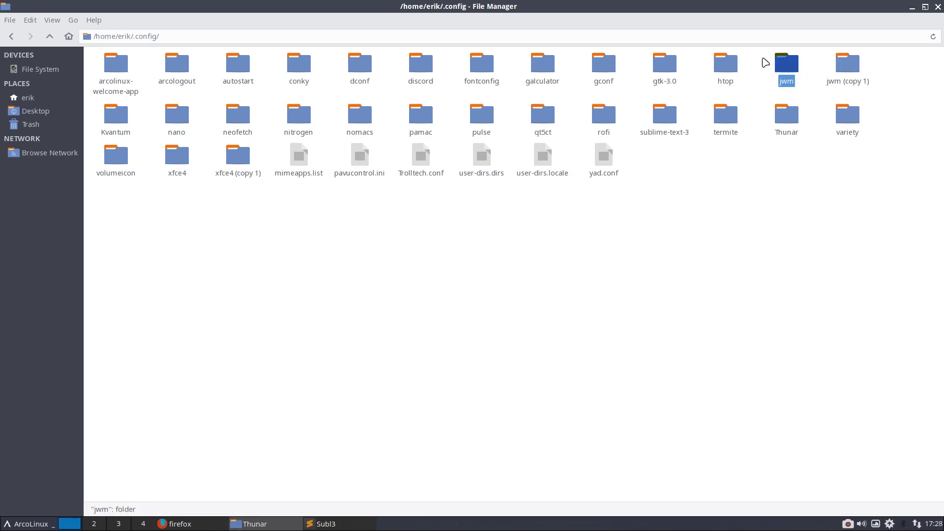
left_click_drag(764, 58, 861, 81)
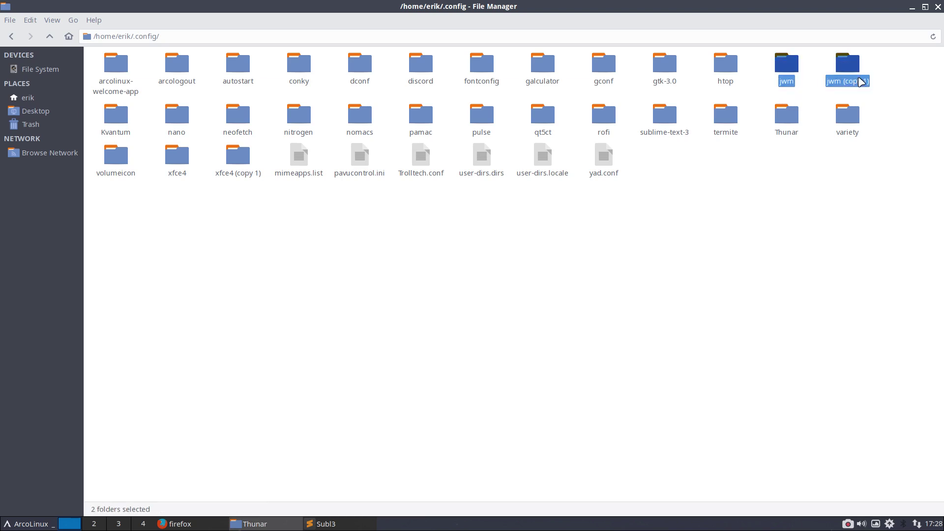
left_click(327, 524)
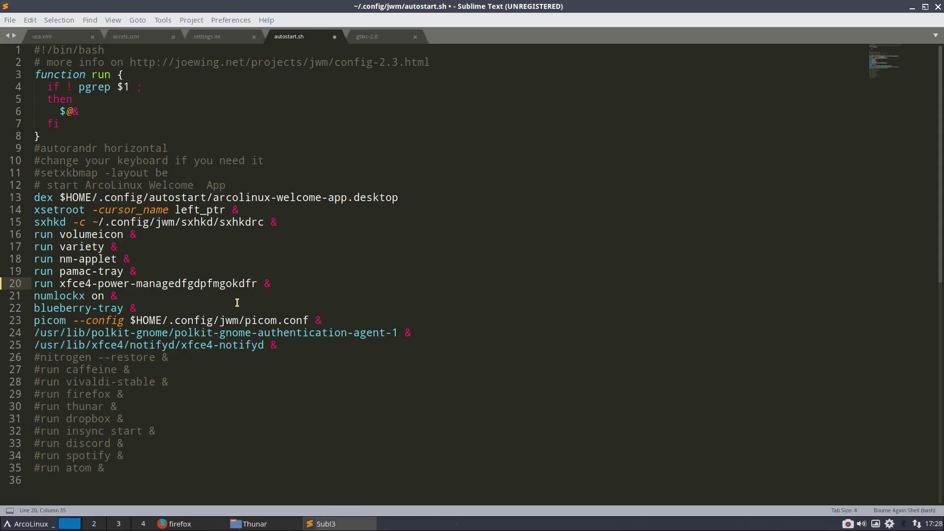
key("ctrl+z")
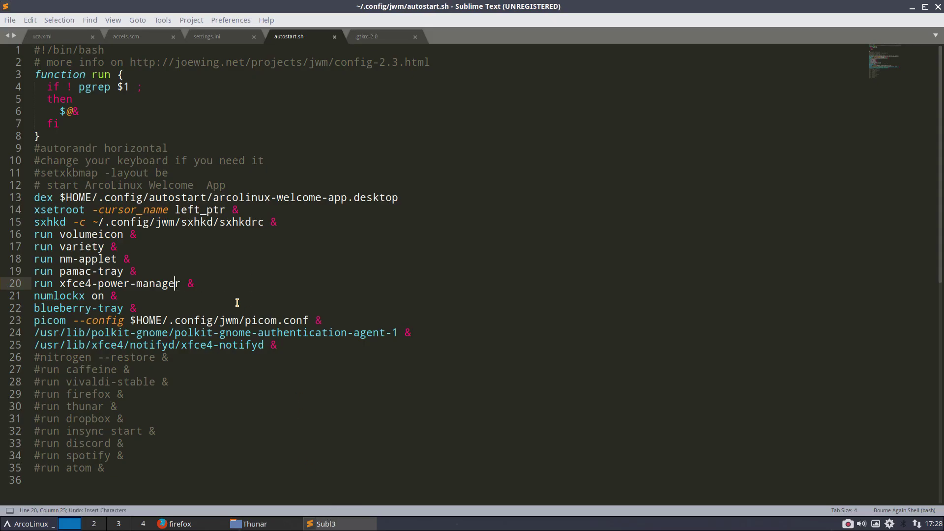
left_click(101, 297)
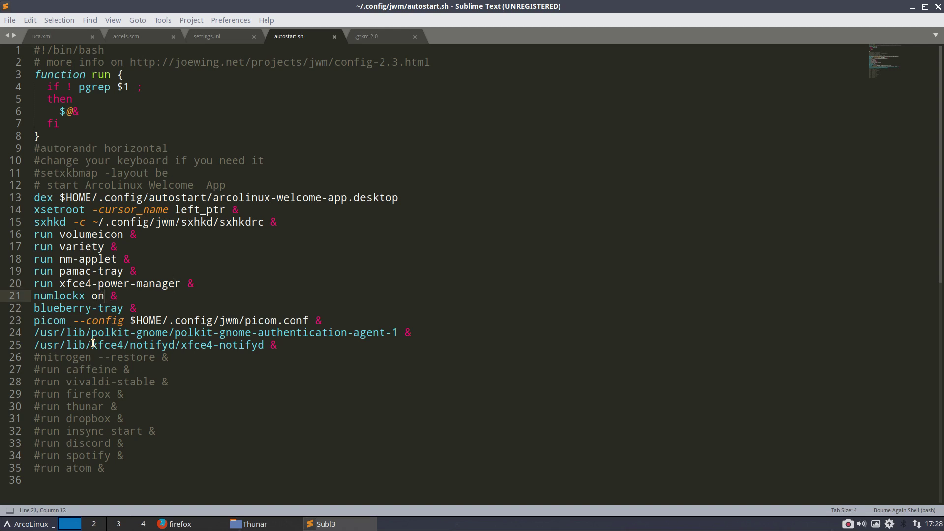
left_click(111, 307)
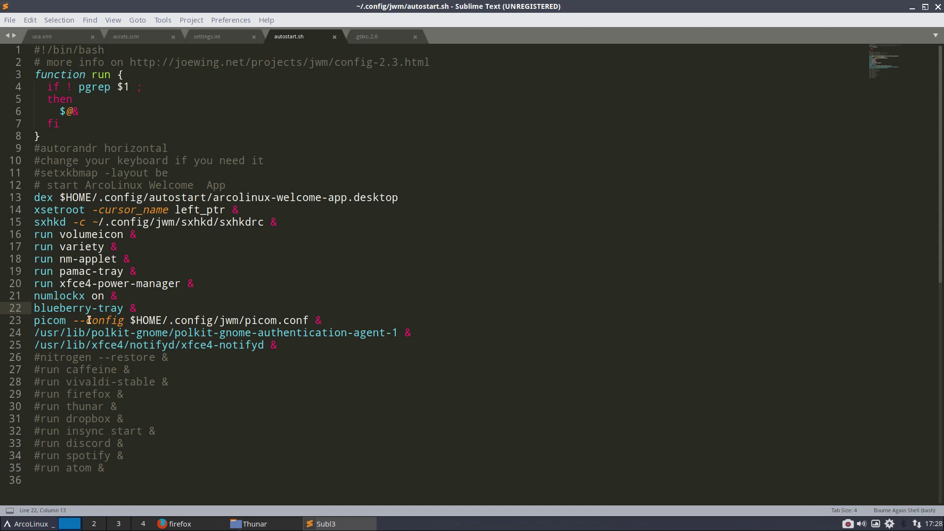
mouse_move(248, 319)
key("super+Return")
Move the neofetch Termite window over the file manager and bring autostart.sh back to front.
left_click_drag(630, 146, 679, 138)
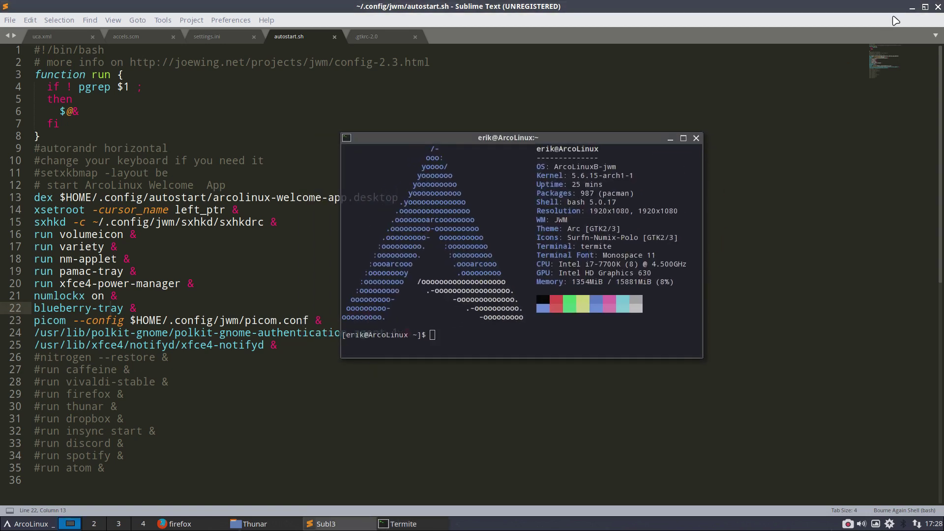
left_click(912, 7)
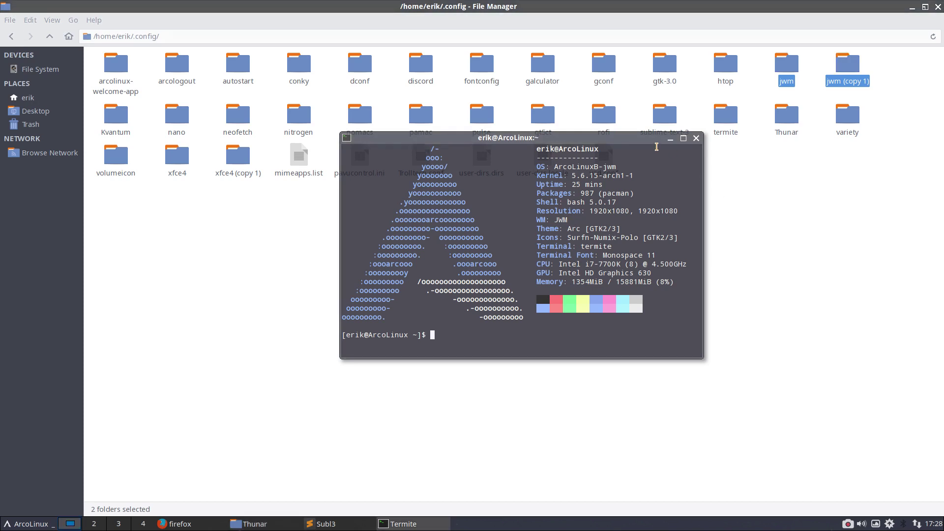
left_click_drag(658, 143, 713, 225)
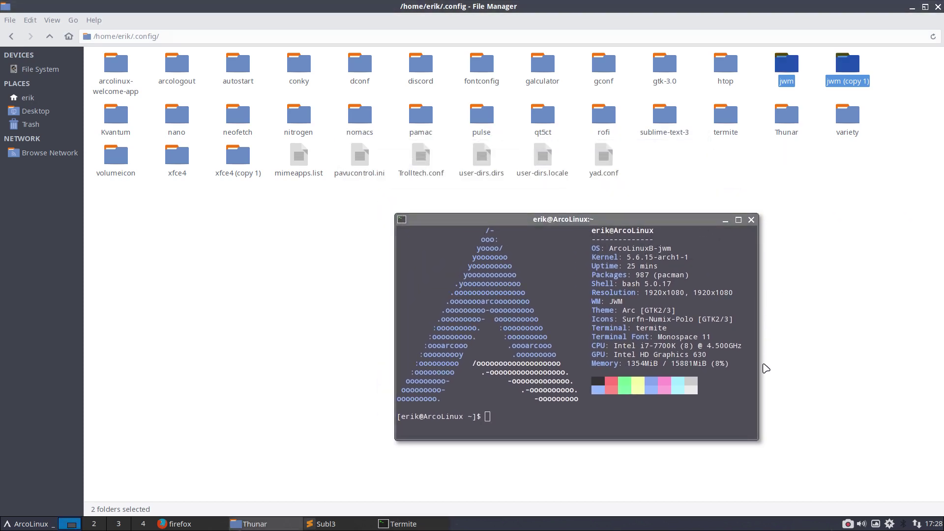
left_click(325, 524)
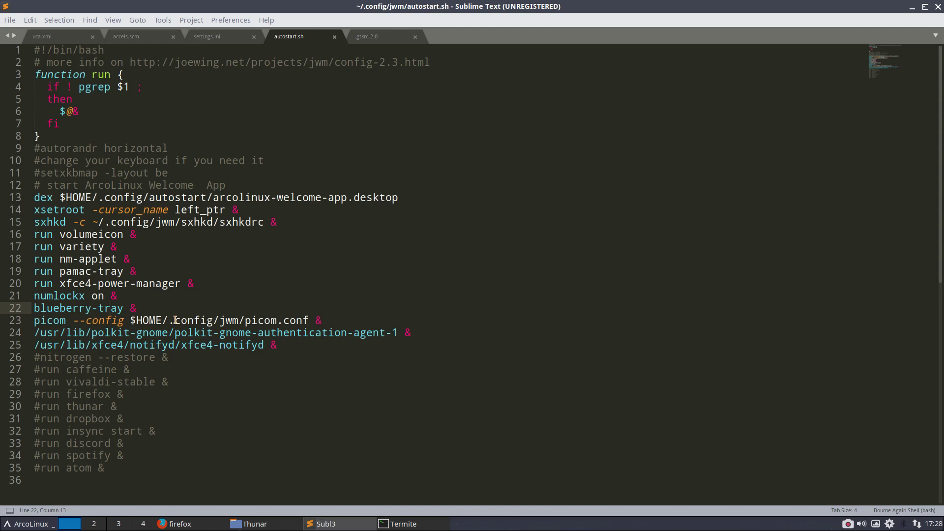
Select the polkit agent path on line 24 and cancel the Polkit authentication request.
left_click_drag(149, 334, 225, 334)
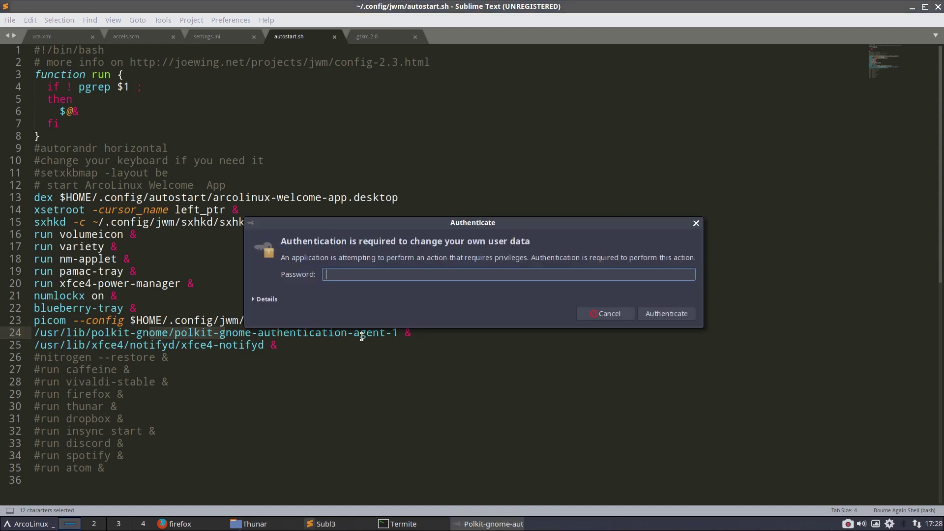
left_click_drag(110, 334, 315, 336)
left_click(417, 254)
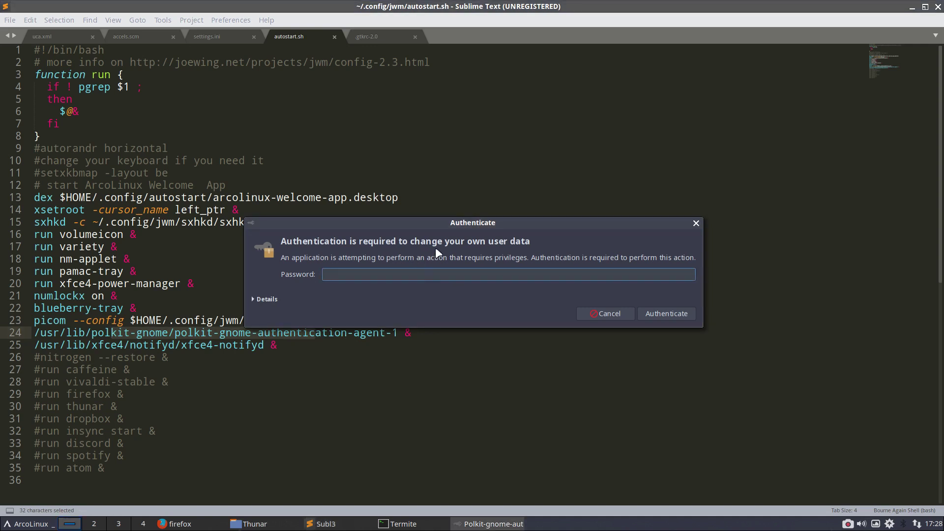
left_click(620, 313)
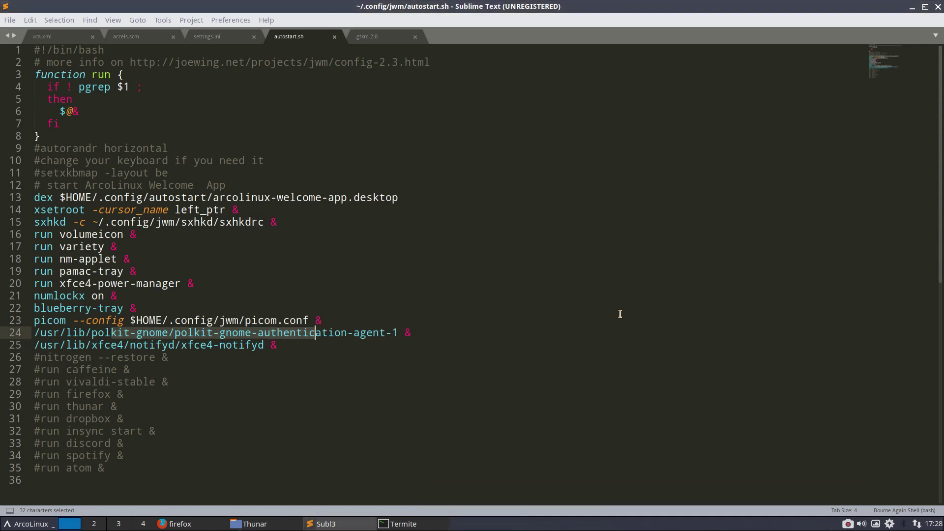
left_click(204, 334)
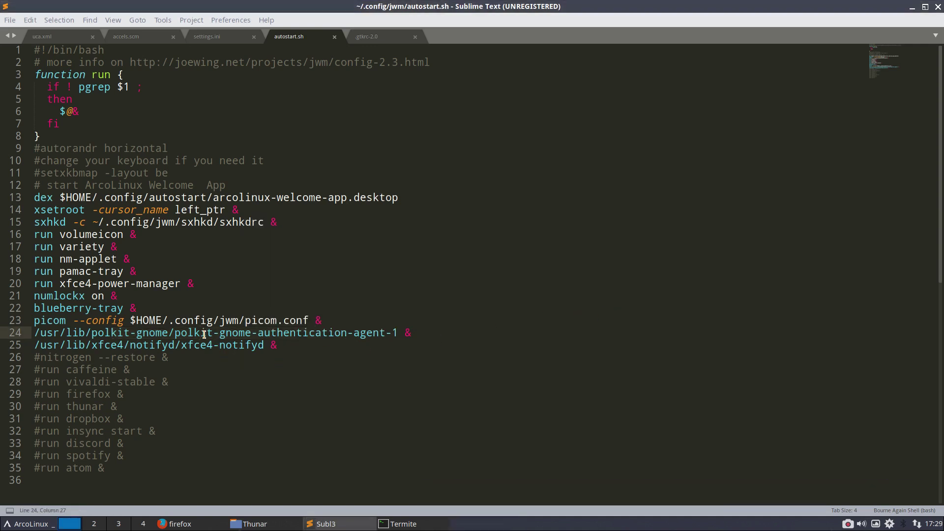
Search 'arch wiki polkit' in a new Firefox tab, open Polkit - ArchWiki, and scroll through it.
left_click(169, 524)
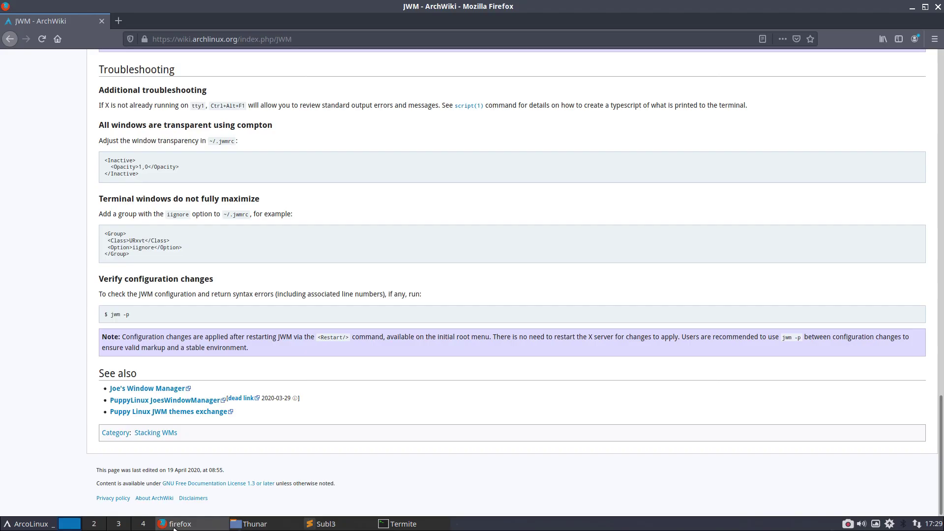
left_click(119, 27)
type("ar")
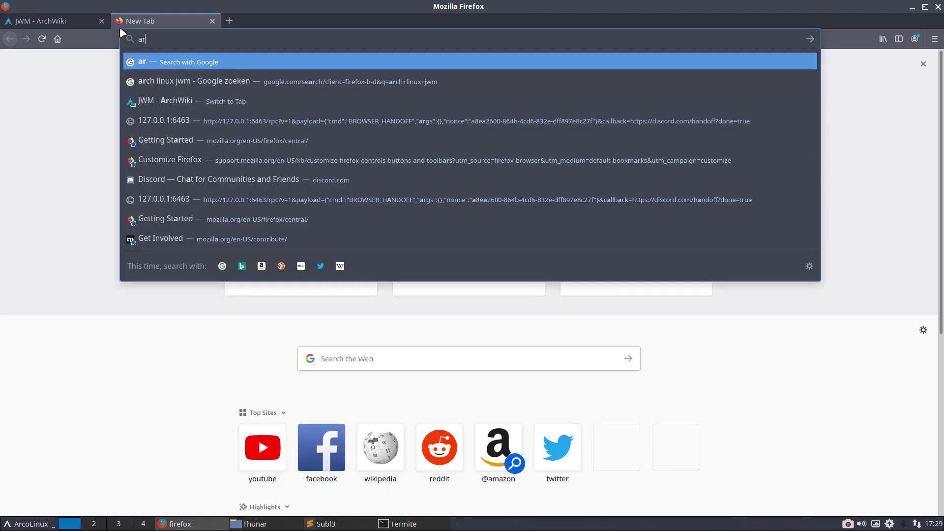
type("ch wiki polkit")
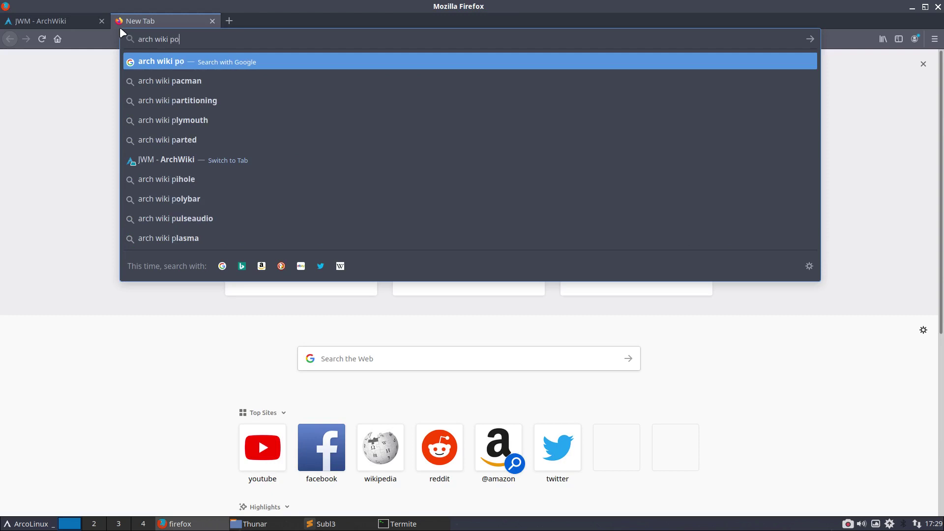
key("Return")
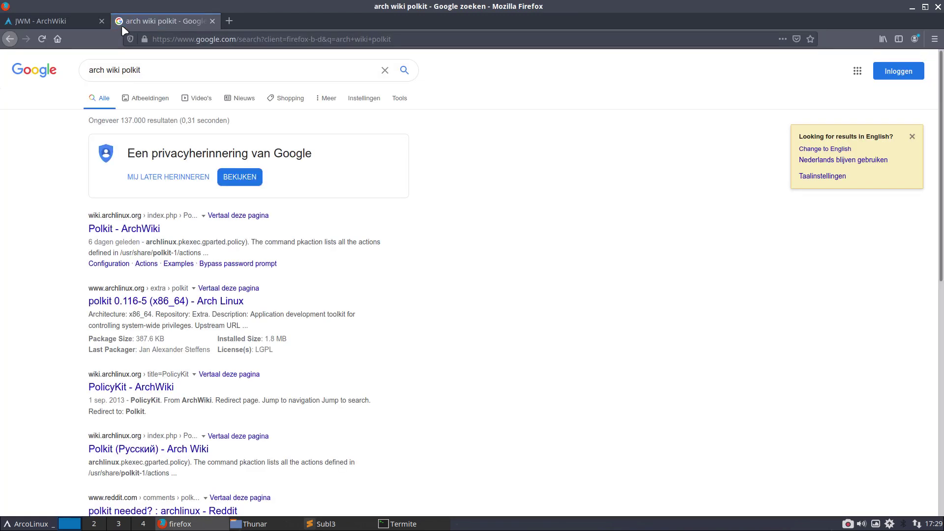
left_click(124, 229)
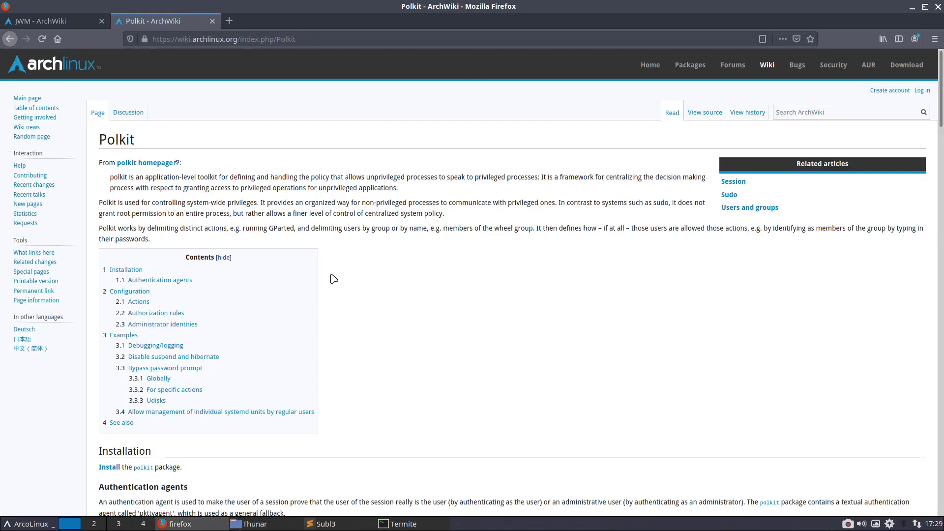
scroll(467, 317, "down", 3)
scroll(467, 317, "down", 20)
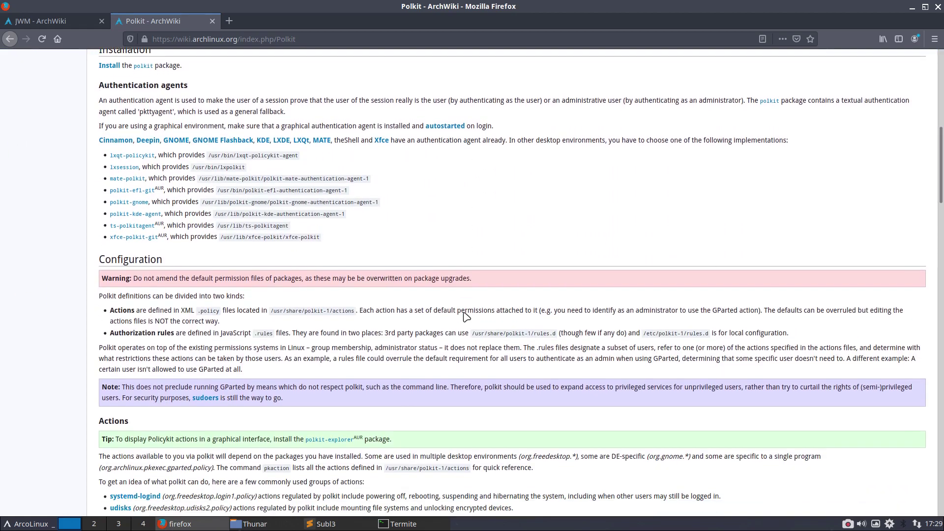
scroll(467, 317, "down", 5)
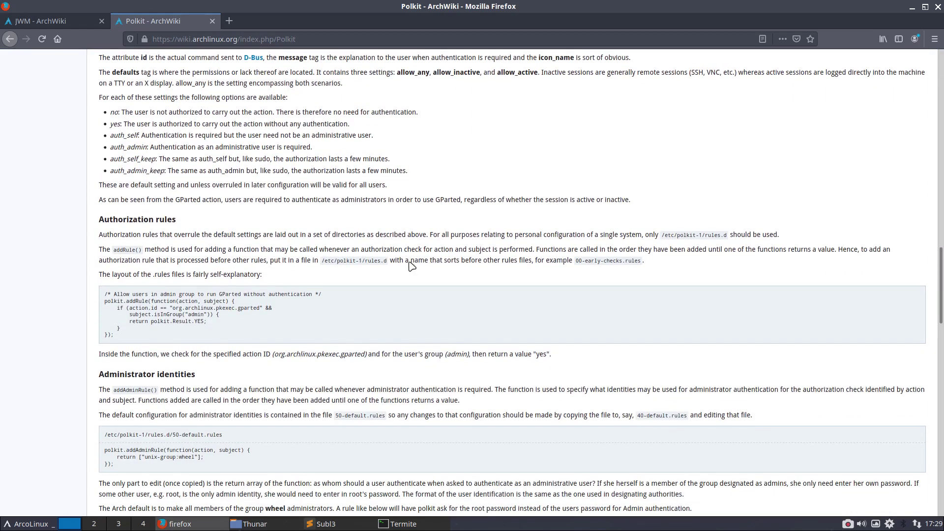
left_click(911, 6)
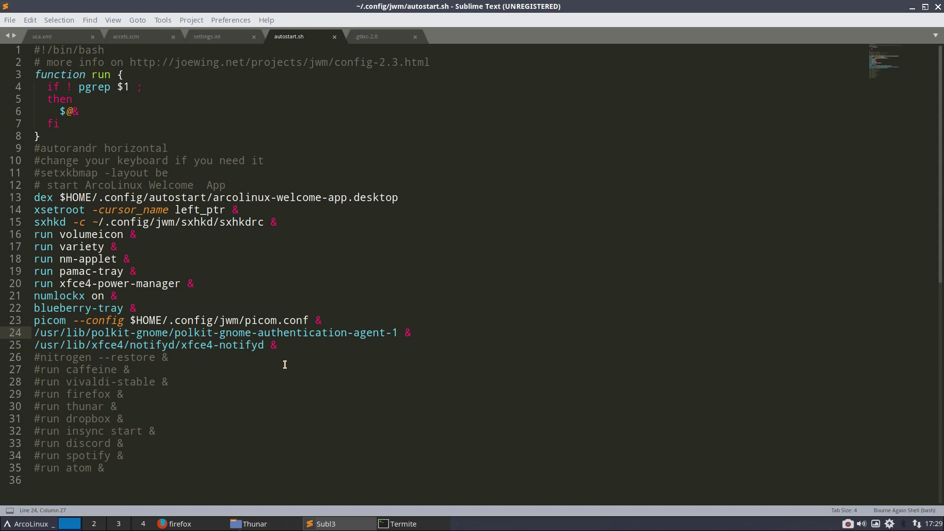
scroll(285, 364, "down", 3)
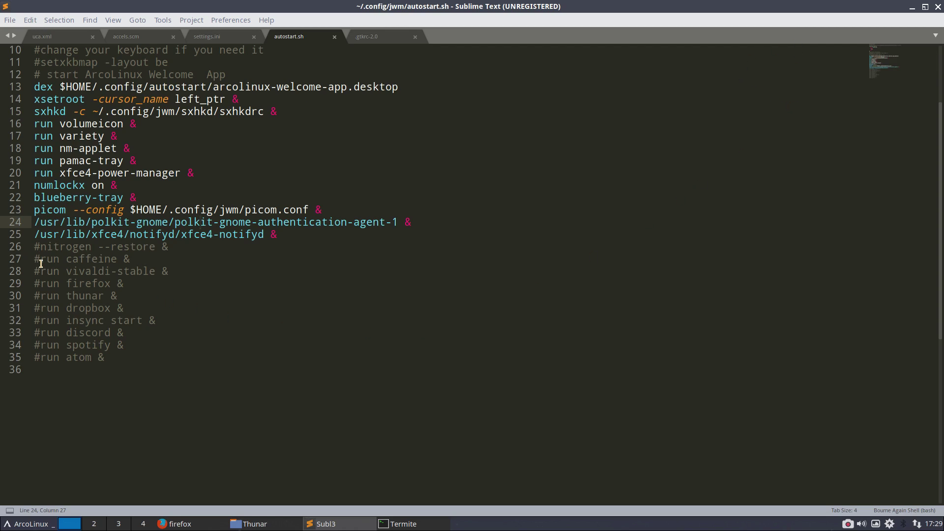
left_click(40, 283)
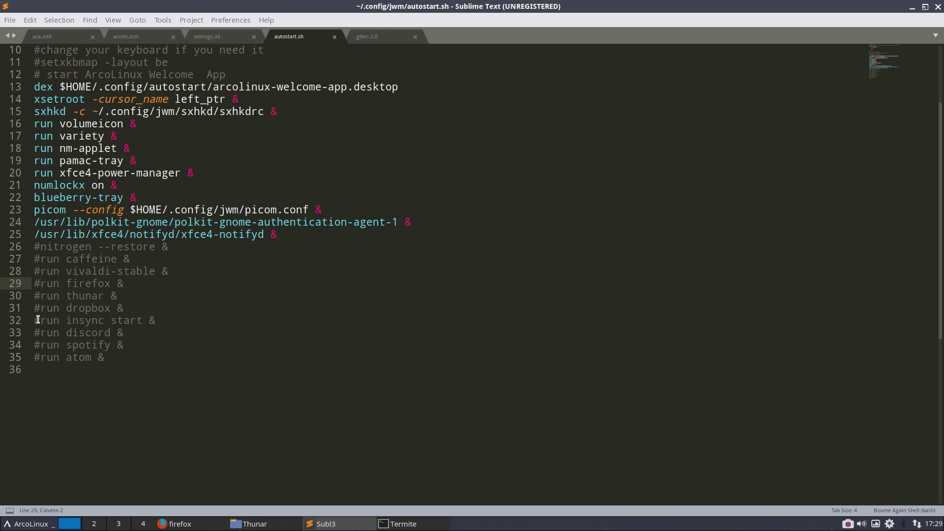
key("BackSpace")
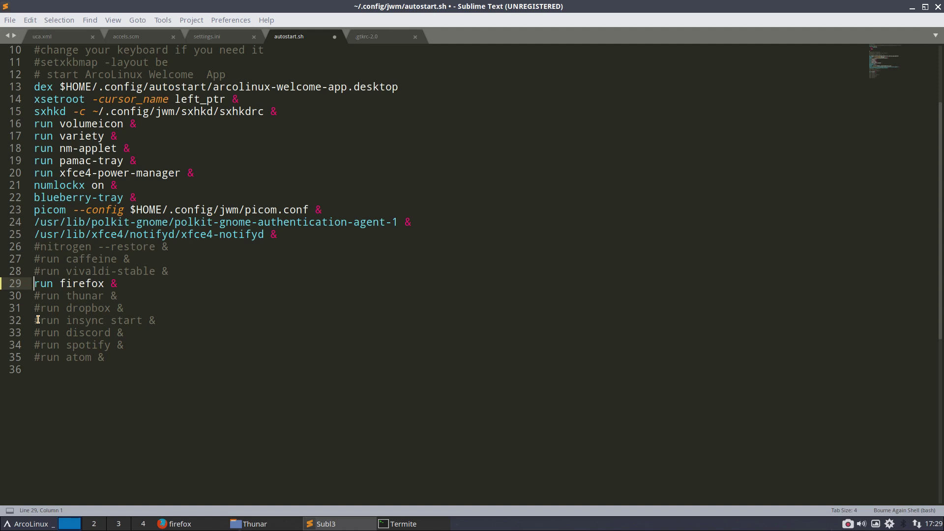
key("Down")
key("Delete")
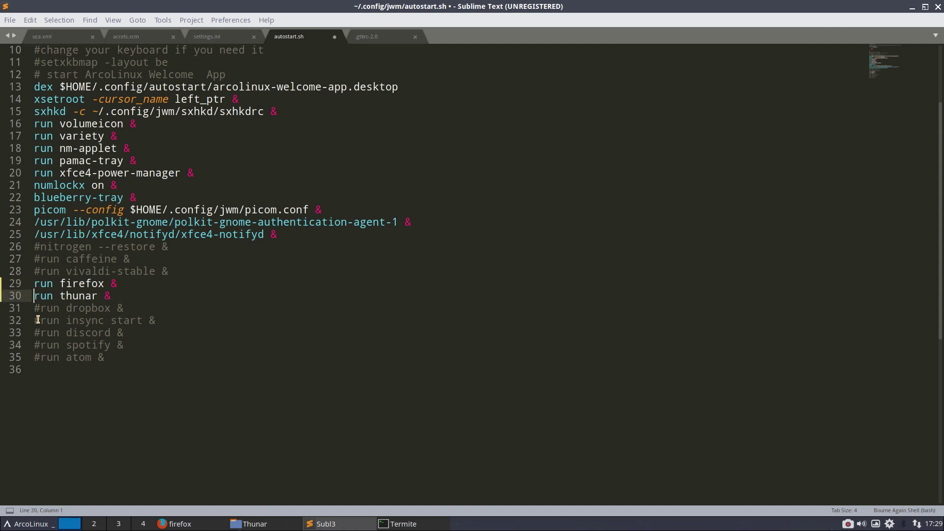
key("Down")
key("Delete")
key("Down")
key("Delete")
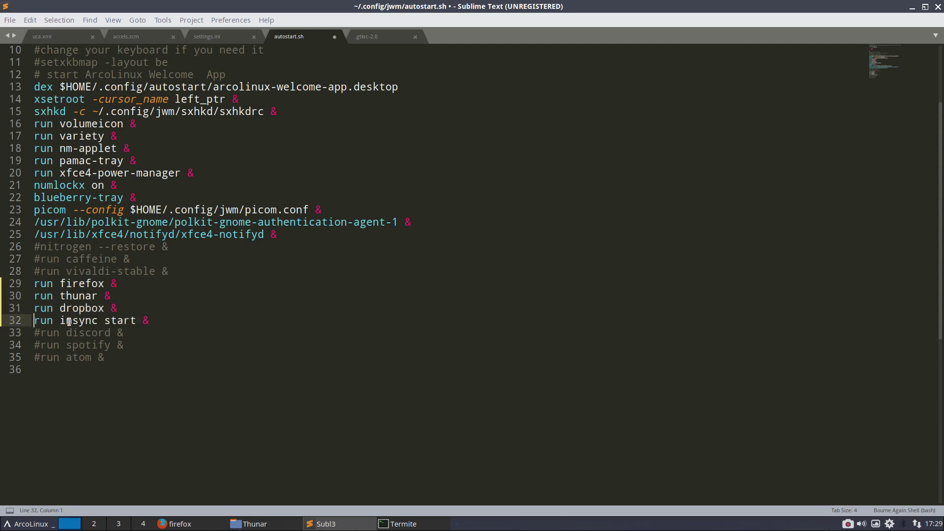
left_click_drag(60, 321, 113, 322)
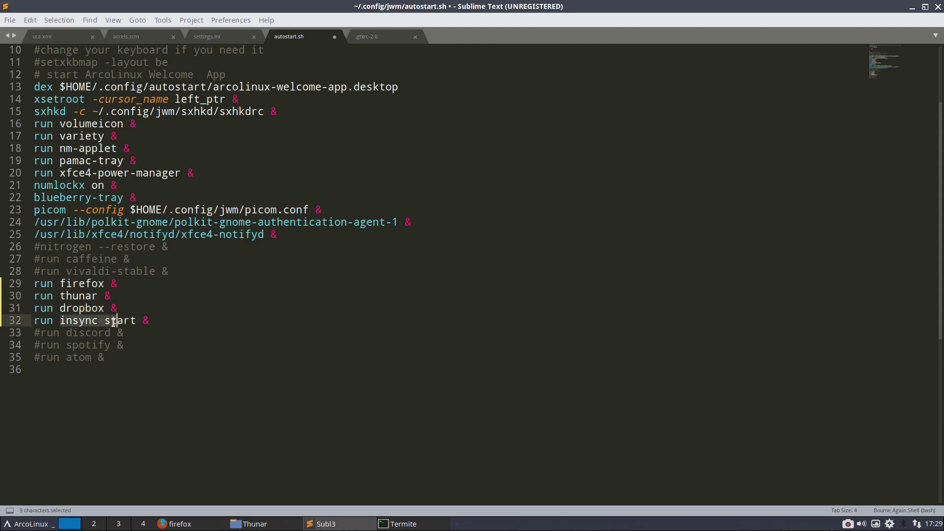
left_click(36, 322)
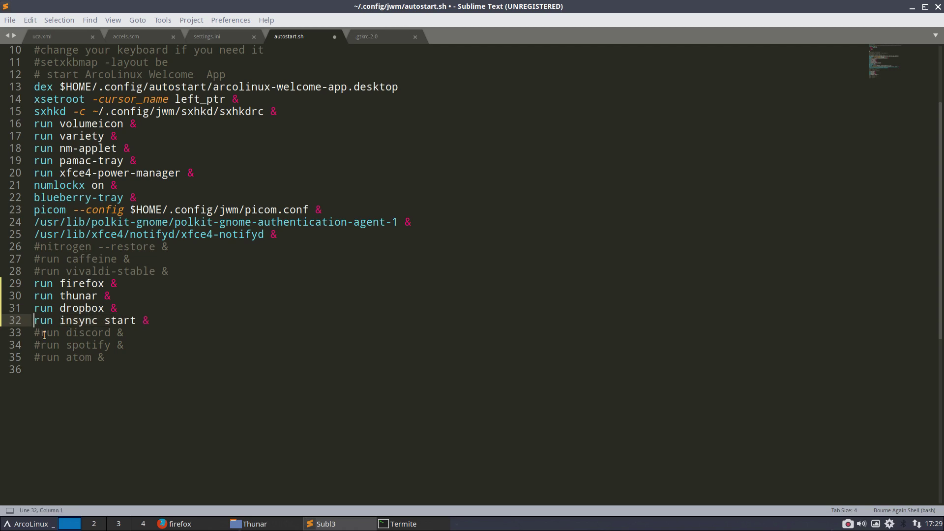
type("#")
key("Up")
key("Home")
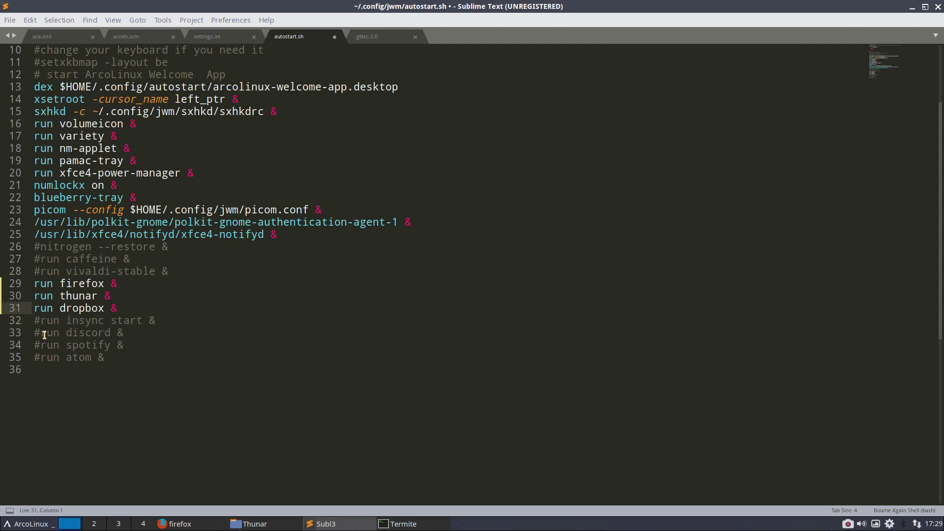
type("#")
key("Up")
key("Home")
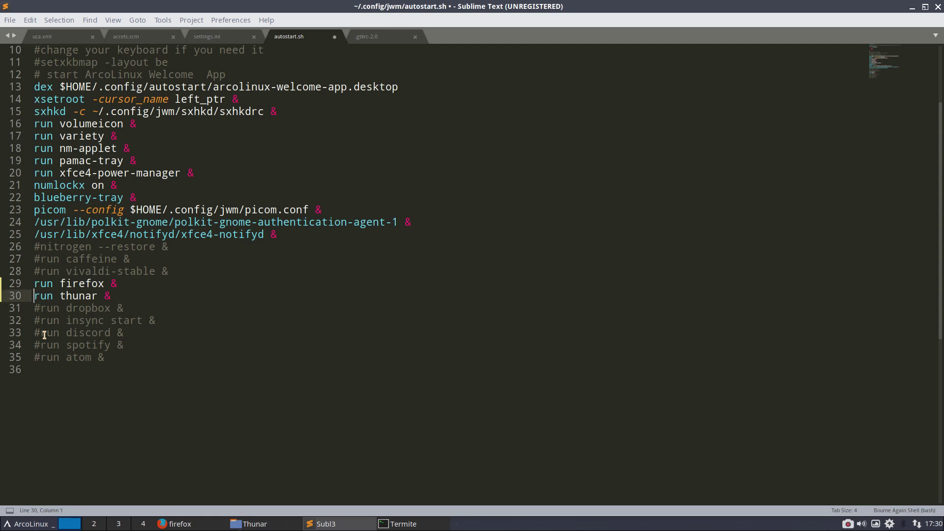
type("#")
key("Up")
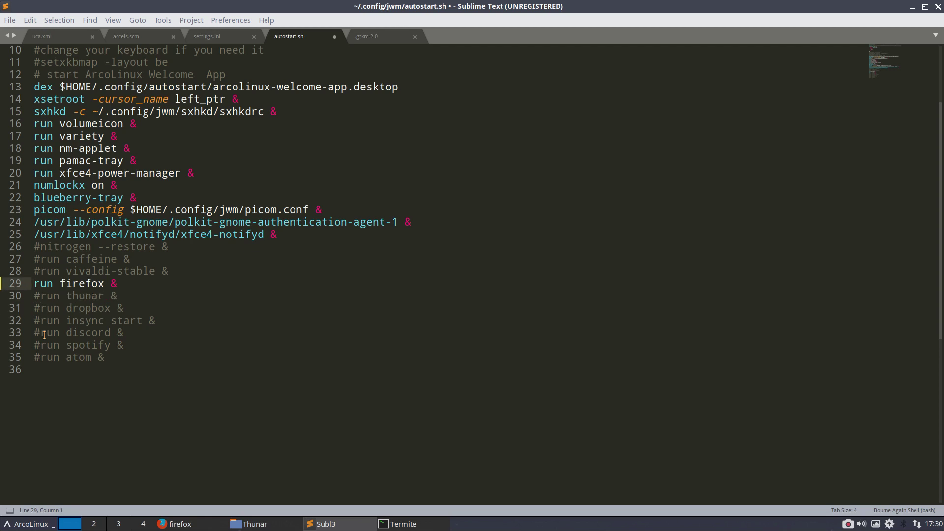
type("#")
left_click(67, 372)
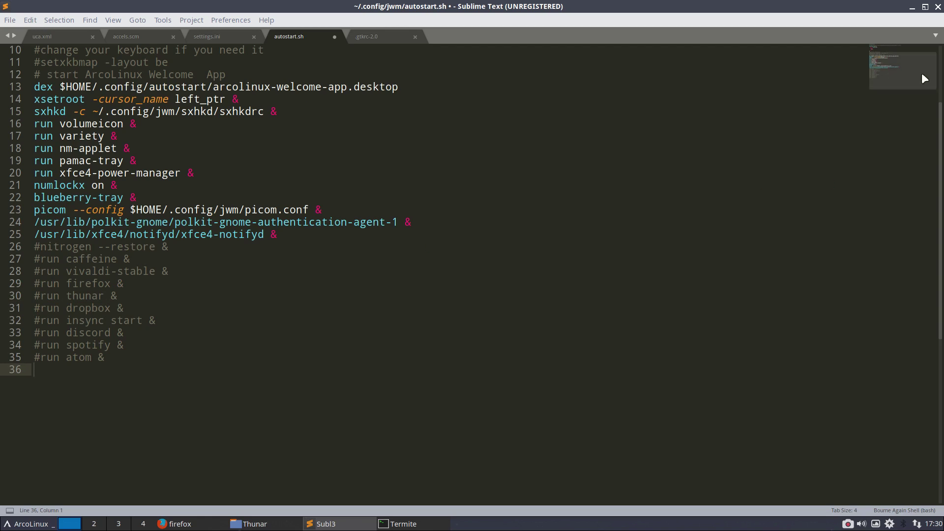
Close Sublime Text and Termite, then open the jwm folder in Thunar's .config.
left_click(938, 7)
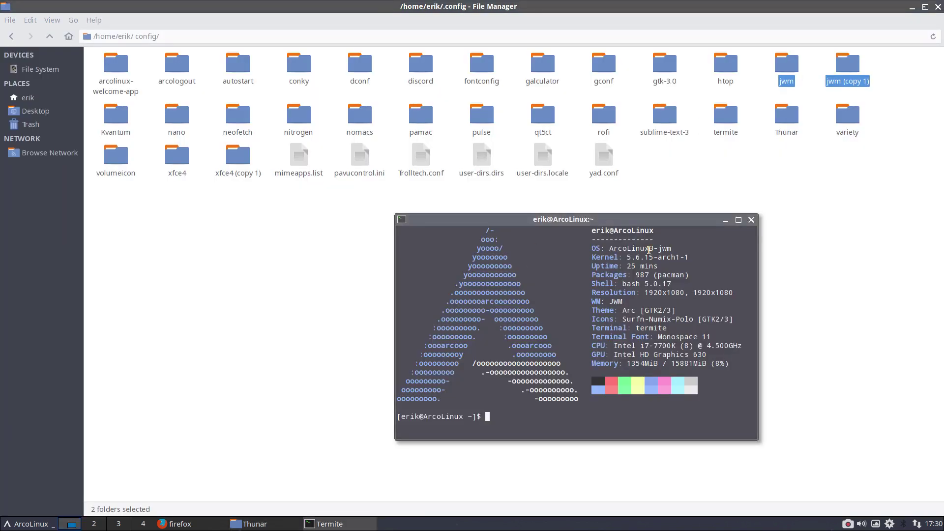
left_click(751, 220)
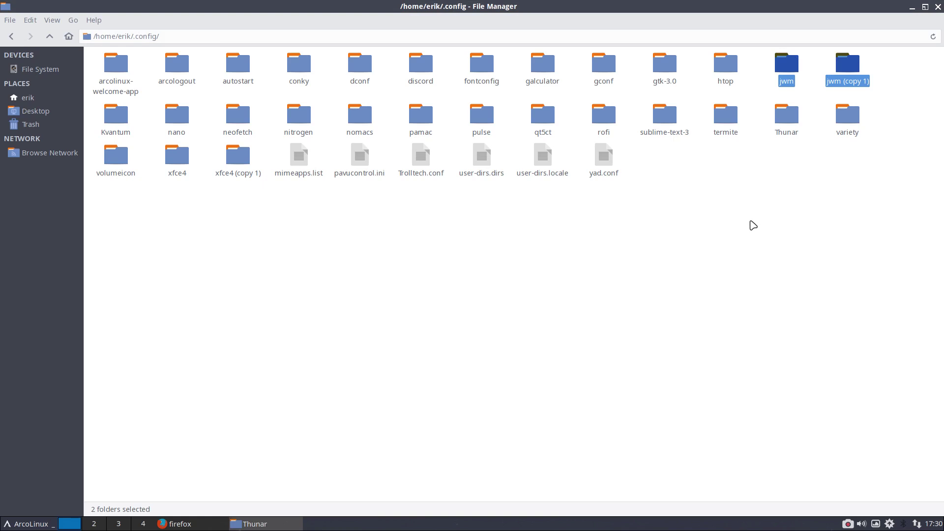
double_click(787, 64)
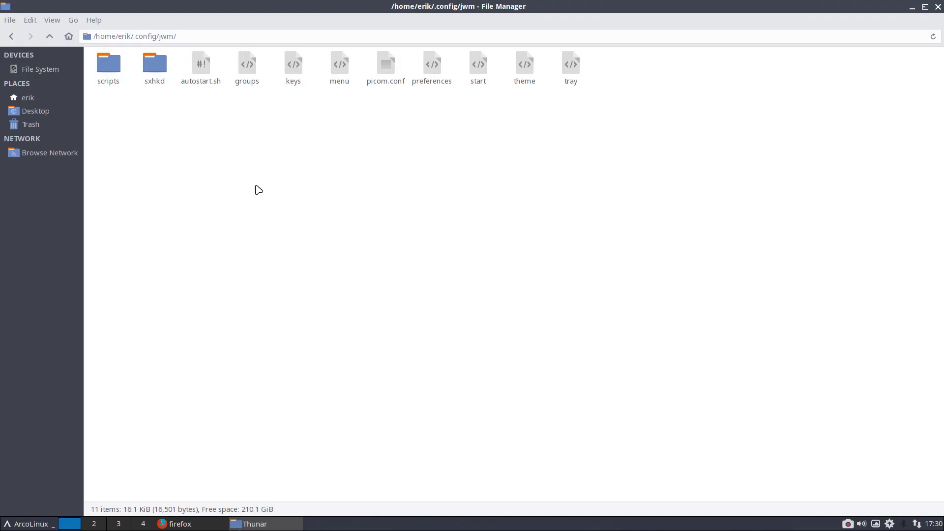
Install the code package with sudo pacman -S code in the drop-down terminal, then hide it.
key("F12")
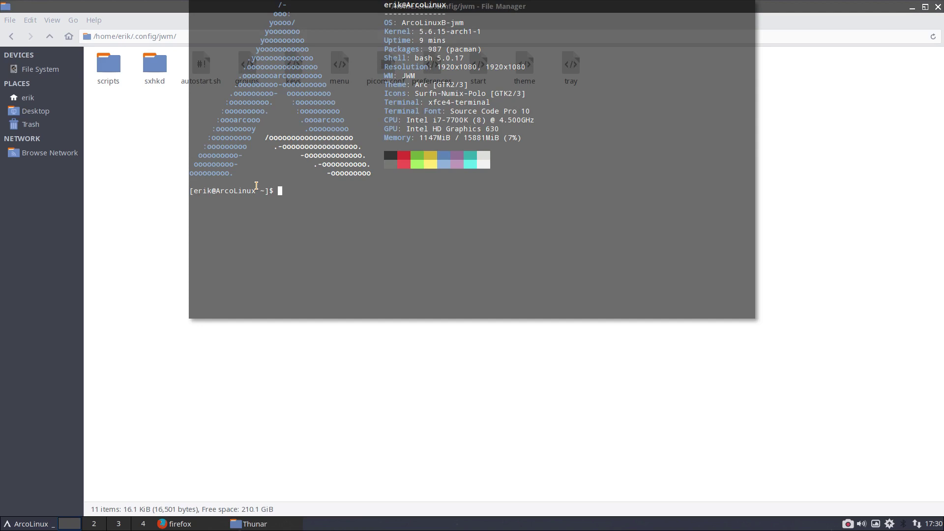
type("sudo pacman -S code")
key("Return")
key("Return")
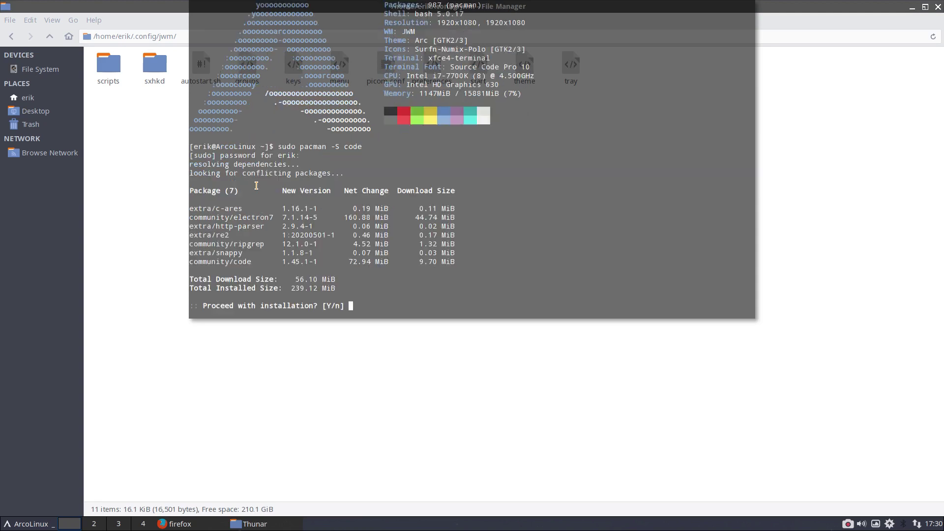
key("Return")
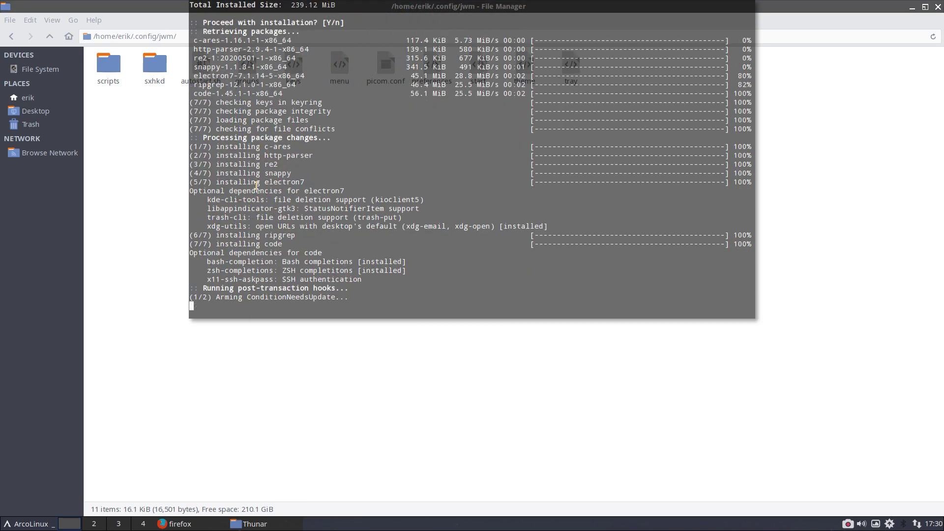
key("F12")
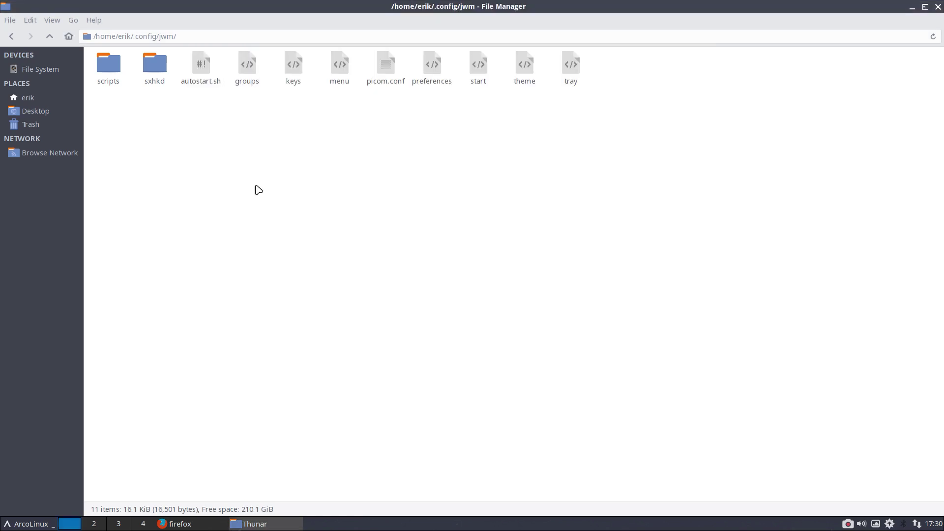
Show the .config folder in Thunar as a smaller window on the right, with jwm selected.
left_click(49, 36)
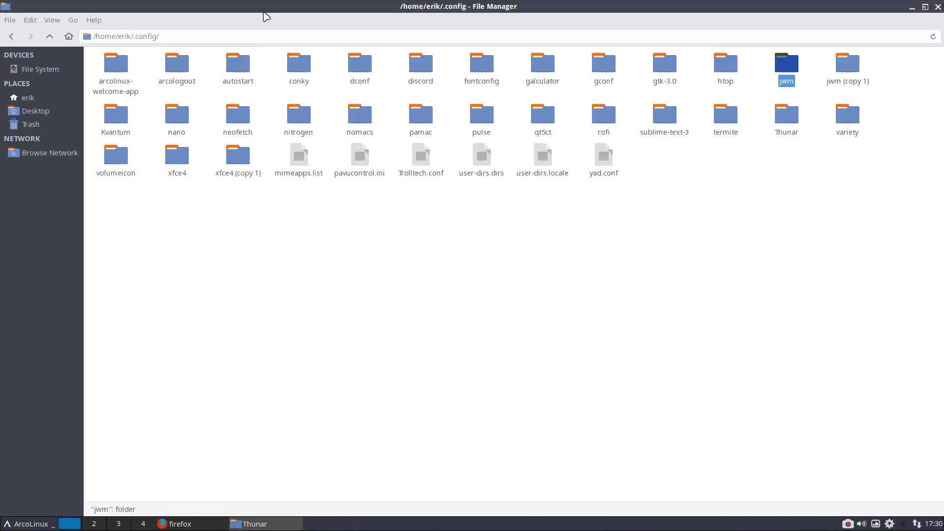
left_click_drag(290, 8, 813, 78)
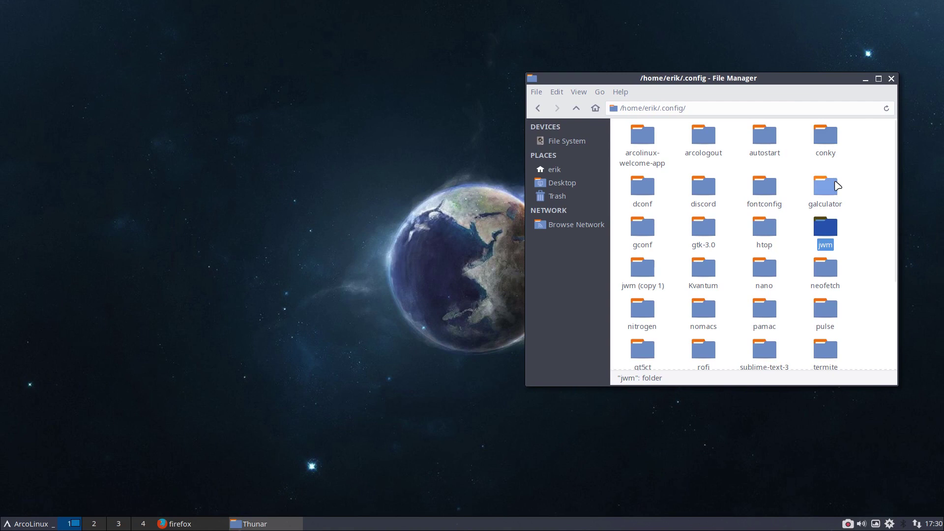
left_click(845, 233)
left_click(833, 227)
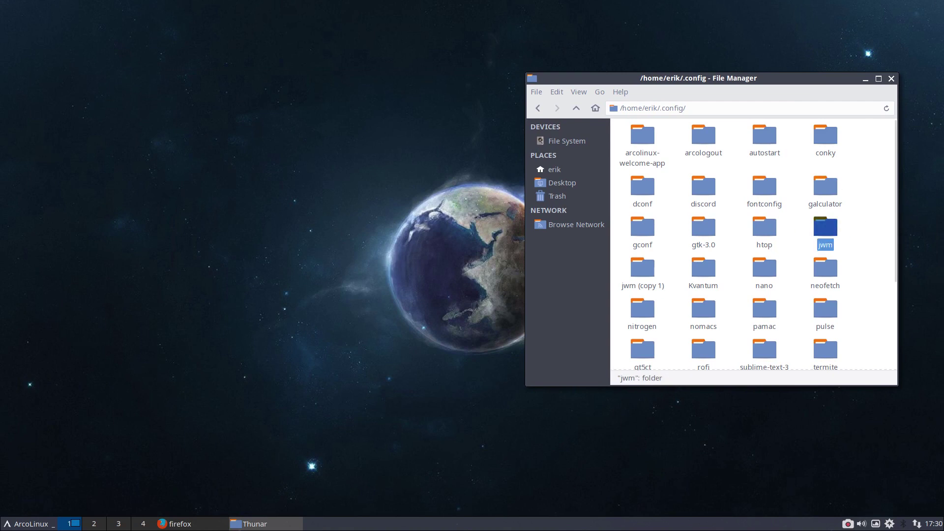
Restart JWM from the root menu.
left_click(27, 524)
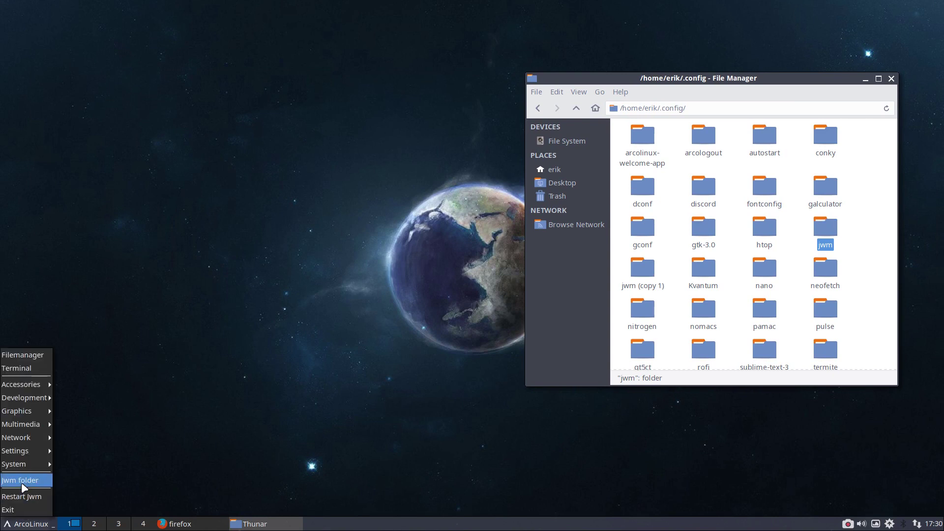
mouse_move(37, 396)
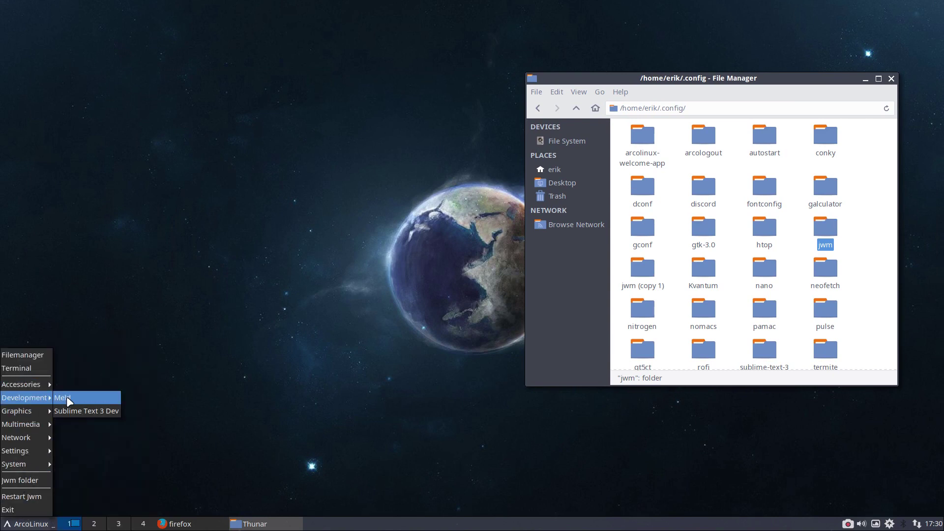
left_click(28, 496)
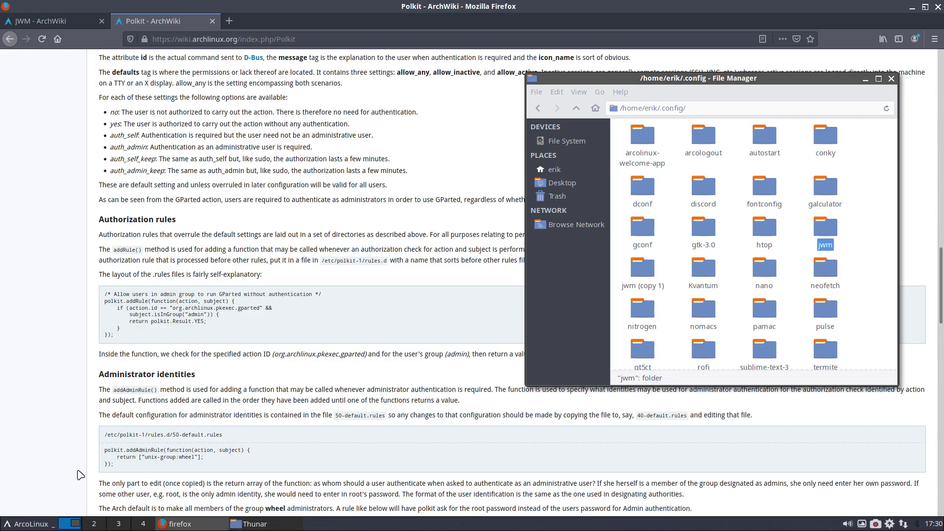
Minimize Firefox and launch Code - OSS from the desktop menu's Accessories list.
left_click(913, 7)
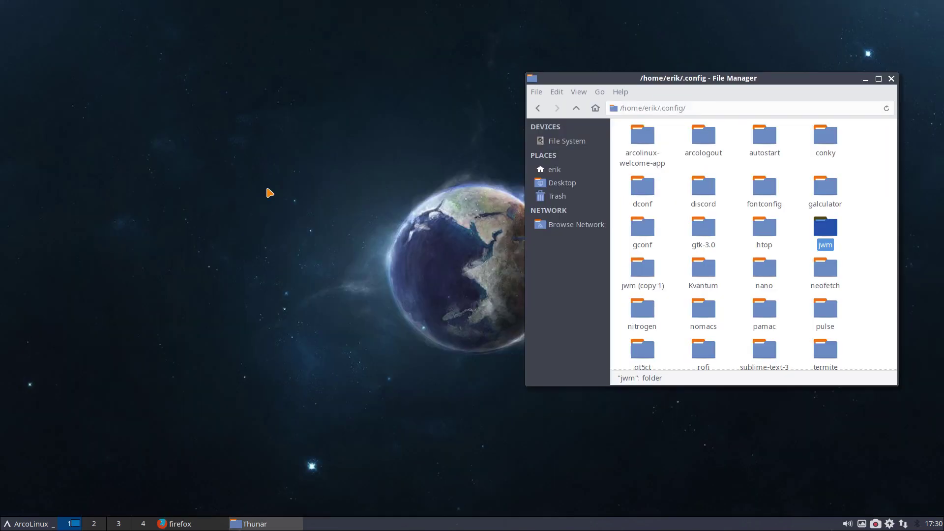
right_click(91, 213)
mouse_move(97, 262)
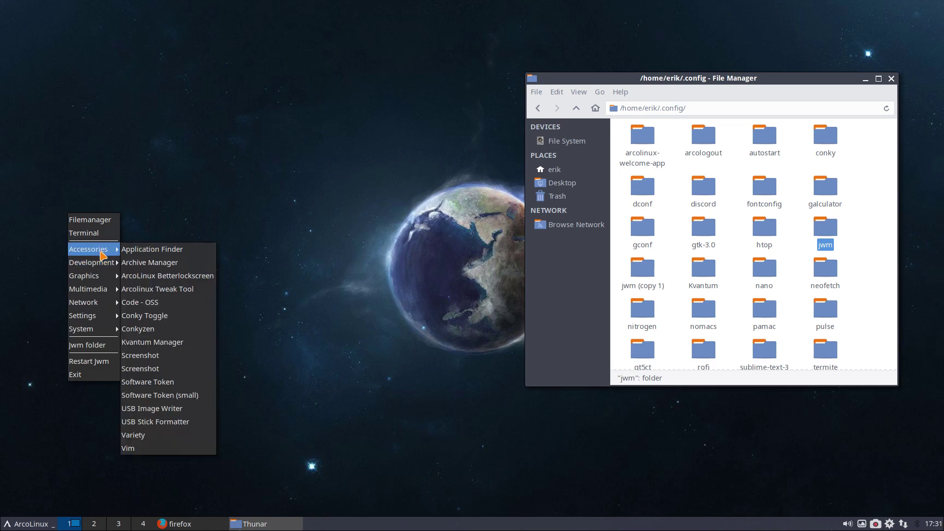
left_click(161, 308)
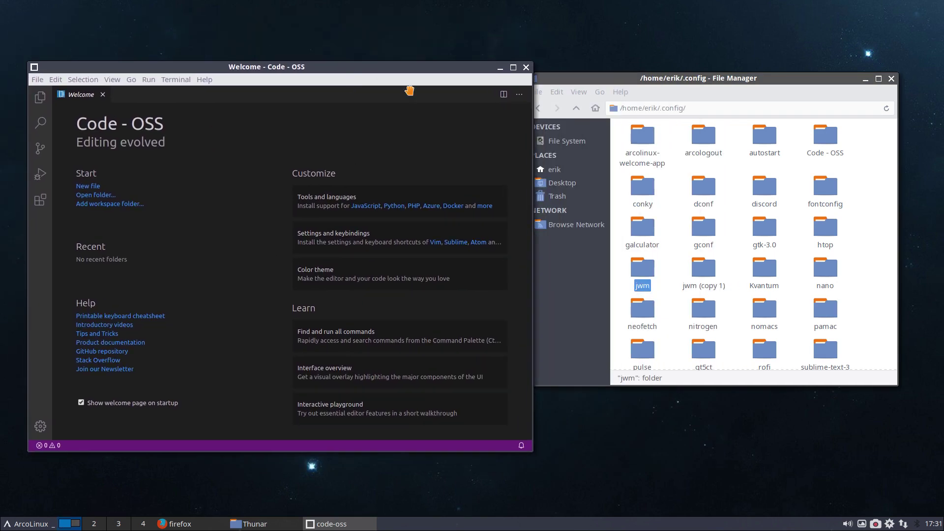
Drag the jwm folder from Thunar into Code - OSS, view autostart.sh, and maximize the editor.
left_click(695, 99)
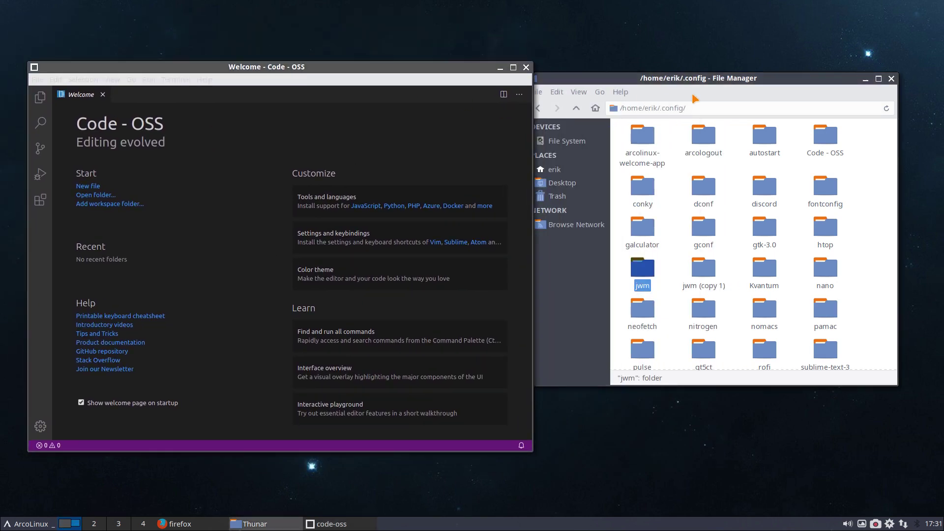
left_click_drag(642, 268, 200, 234)
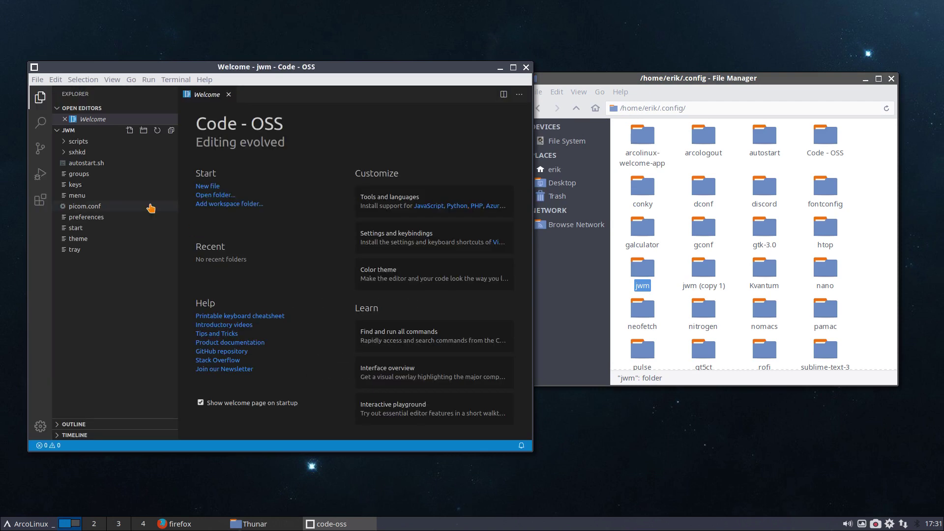
left_click(84, 164)
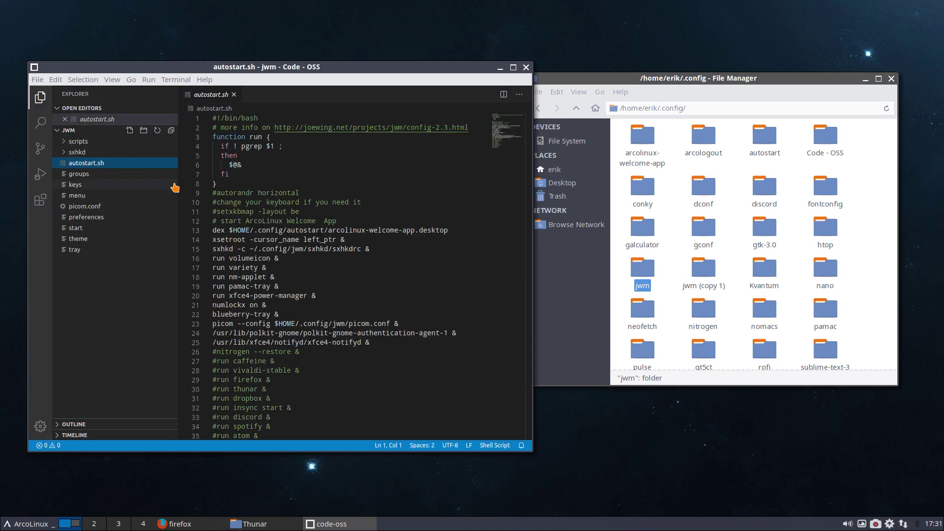
left_click(513, 67)
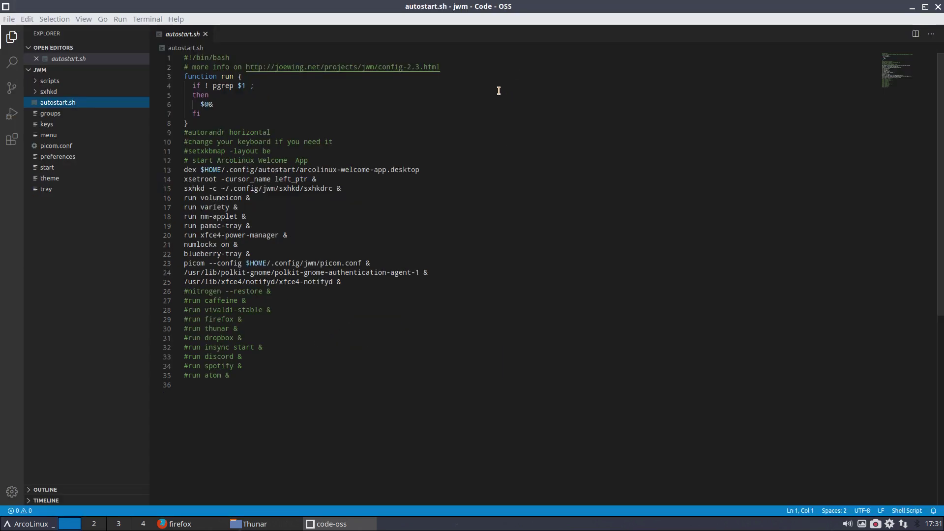
Browse the groups, keys, menu and picom.conf files, ending on picom.conf.
left_click(55, 115)
left_click(53, 126)
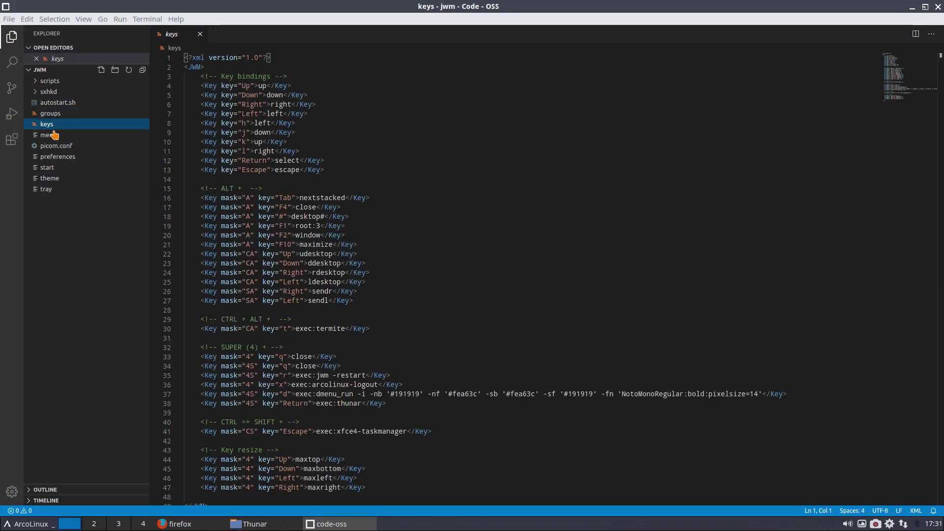
left_click(54, 136)
left_click(58, 147)
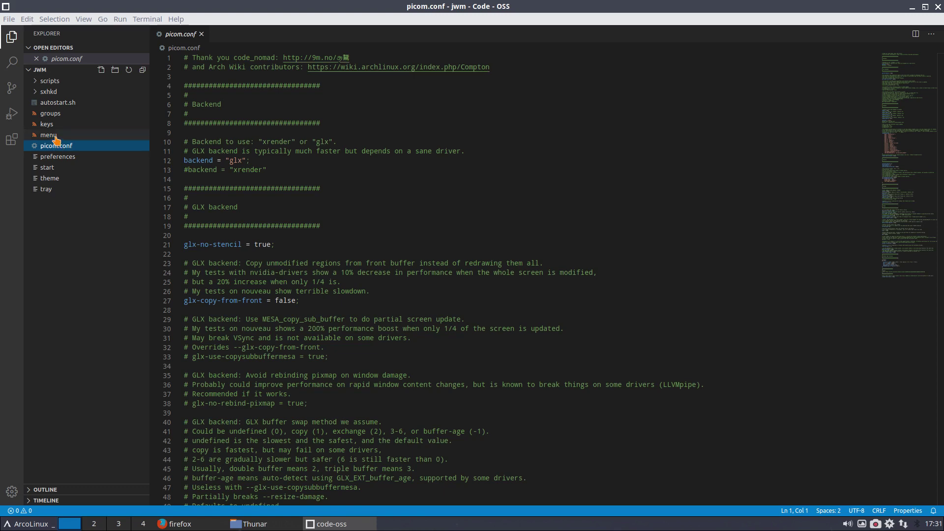
left_click(55, 138)
left_click(57, 147)
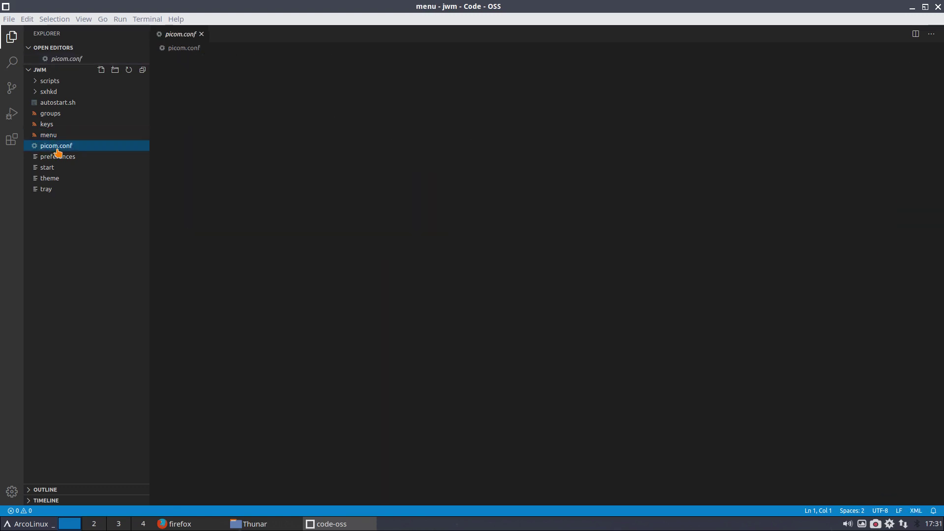
left_click(65, 156)
left_click(66, 147)
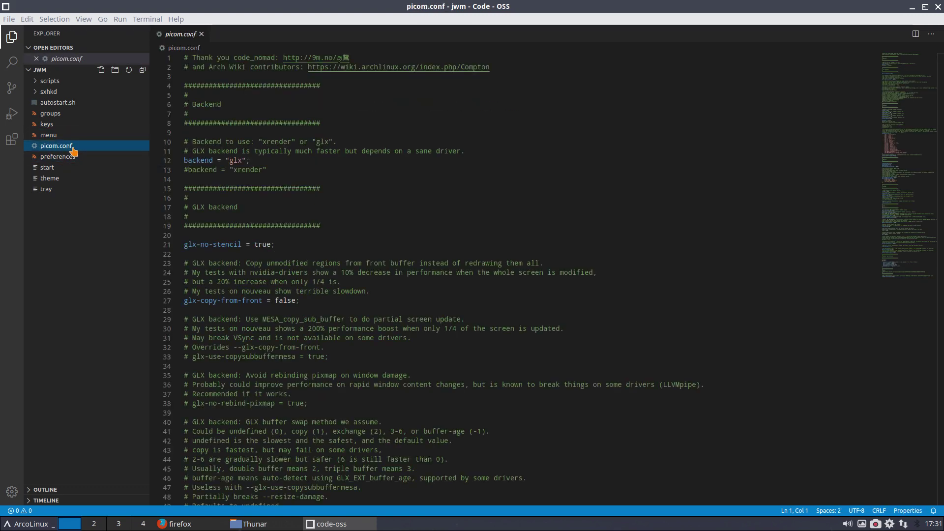
scroll(451, 180, "down", 3)
scroll(451, 180, "down", 10)
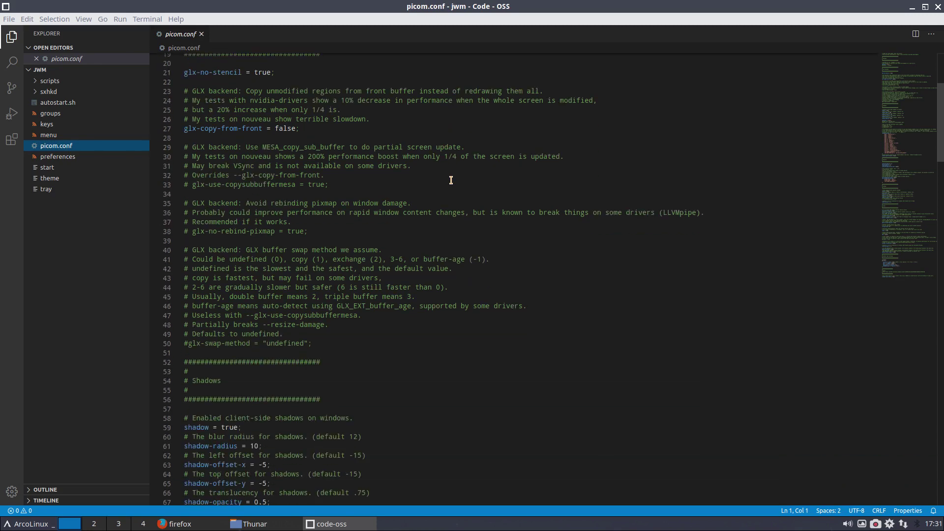
scroll(451, 180, "up", 13)
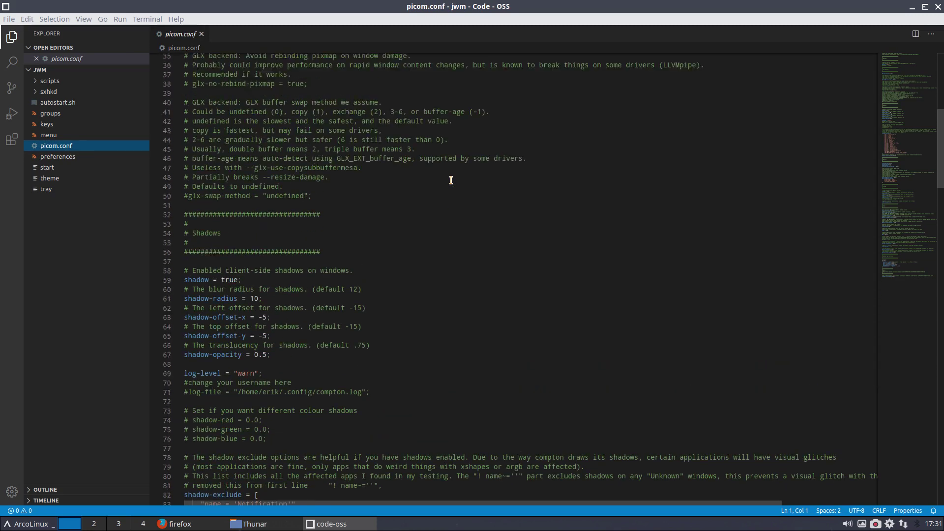
scroll(451, 180, "up", 3)
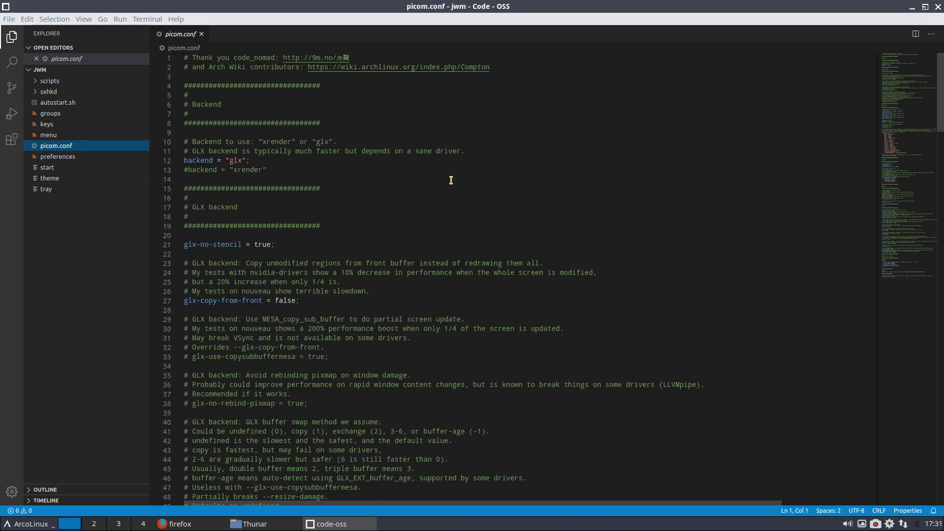
double_click(238, 160)
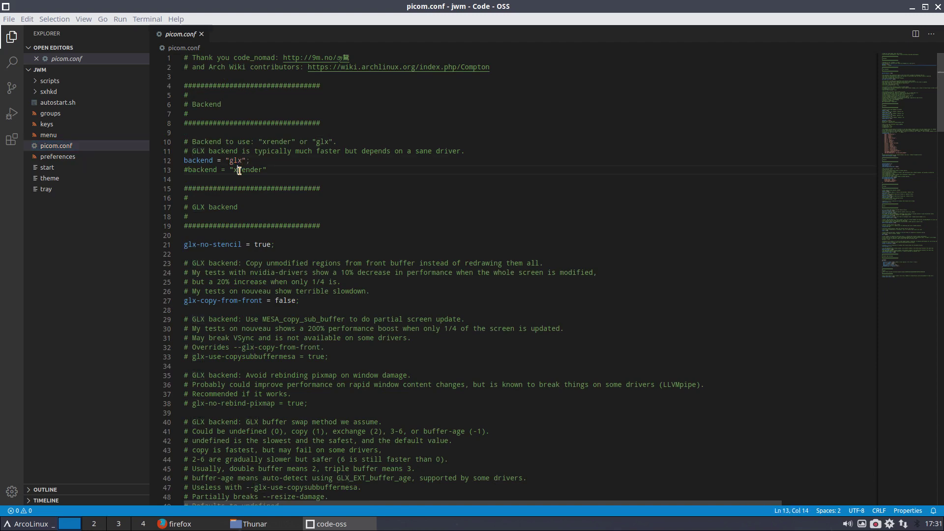
double_click(239, 170)
scroll(266, 182, "down", 6)
scroll(265, 181, "down", 7)
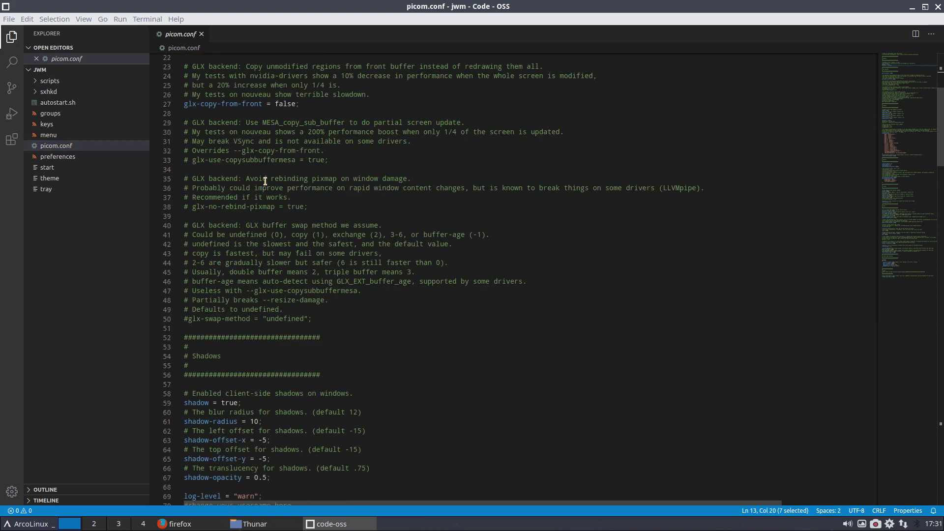
scroll(266, 182, "down", 2)
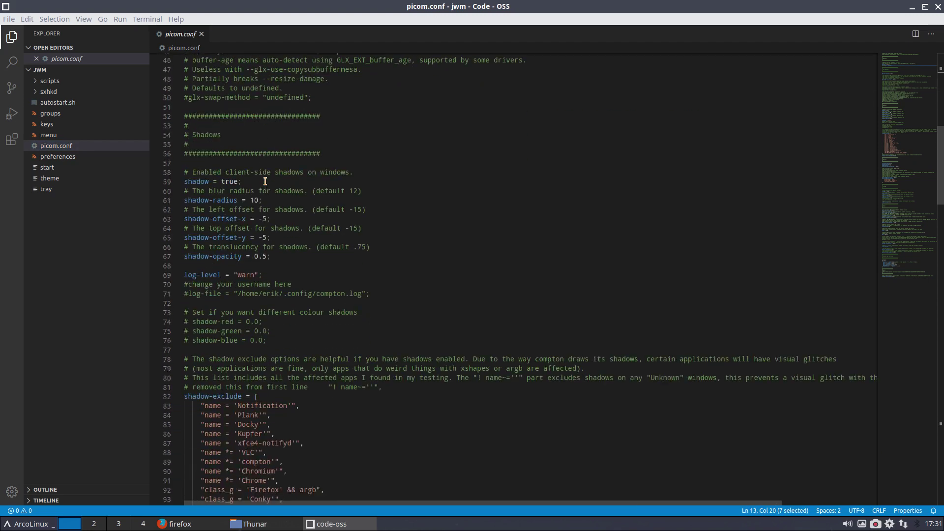
double_click(234, 182)
scroll(252, 212, "down", 12)
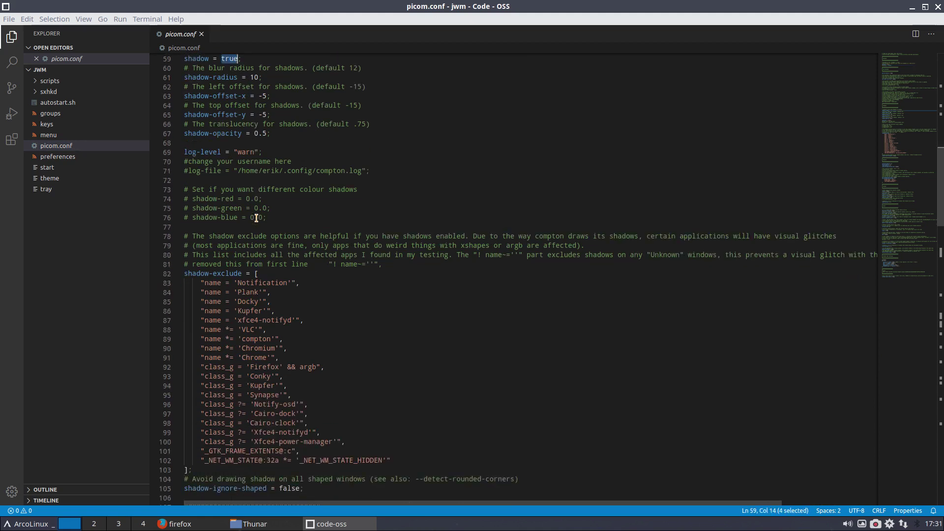
scroll(256, 218, "down", 3)
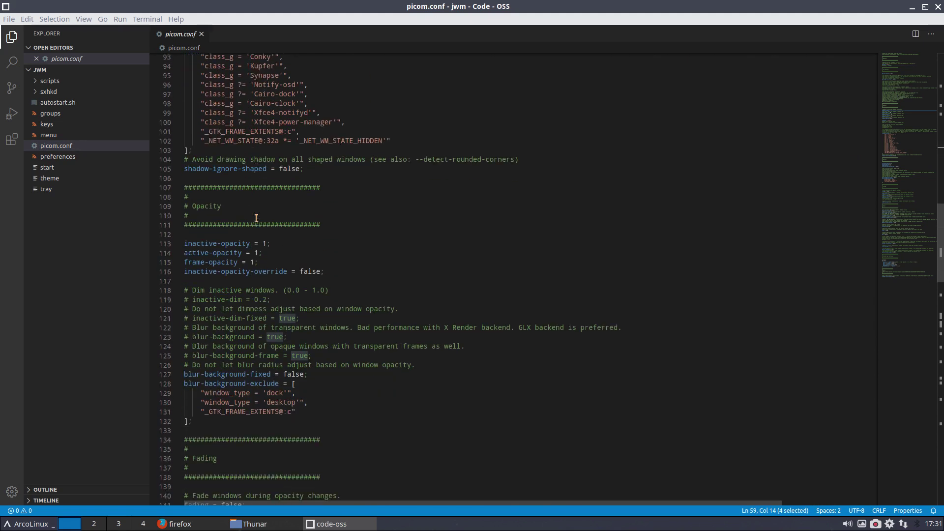
left_click(296, 291)
scroll(279, 300, "down", 9)
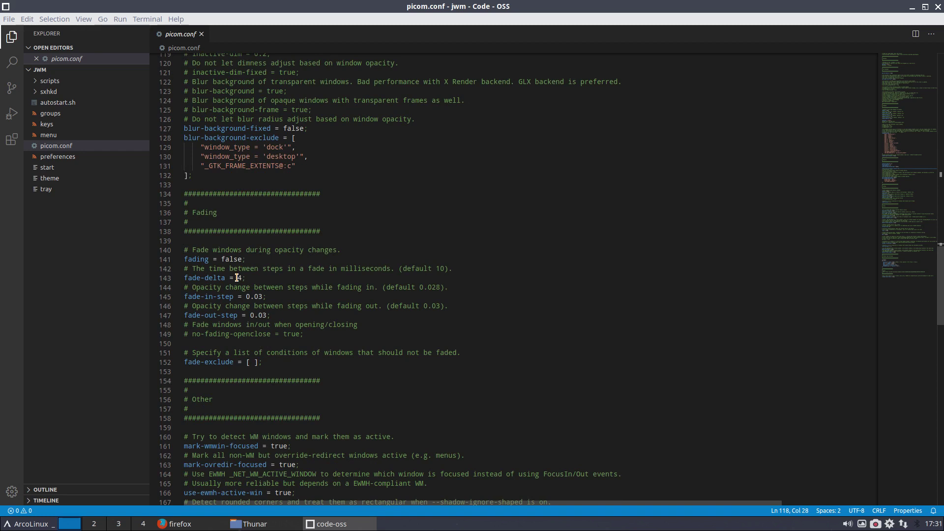
scroll(236, 278, "down", 5)
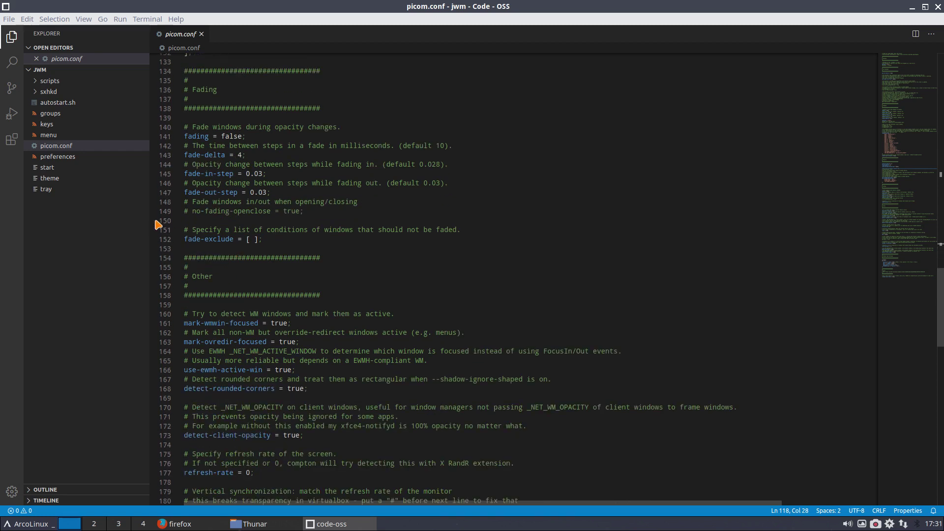
left_click(63, 158)
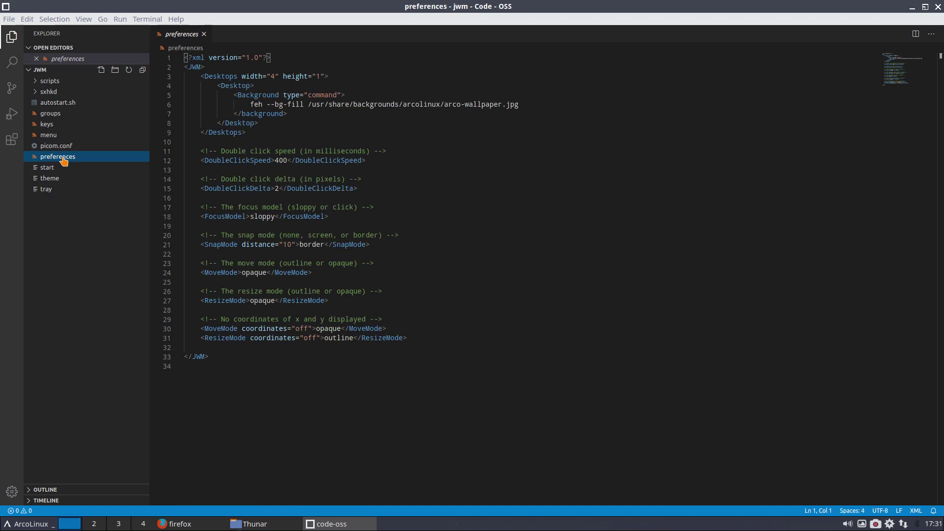
View the start, theme and tray files, then select the autostart command on line 4 of start.
left_click(51, 169)
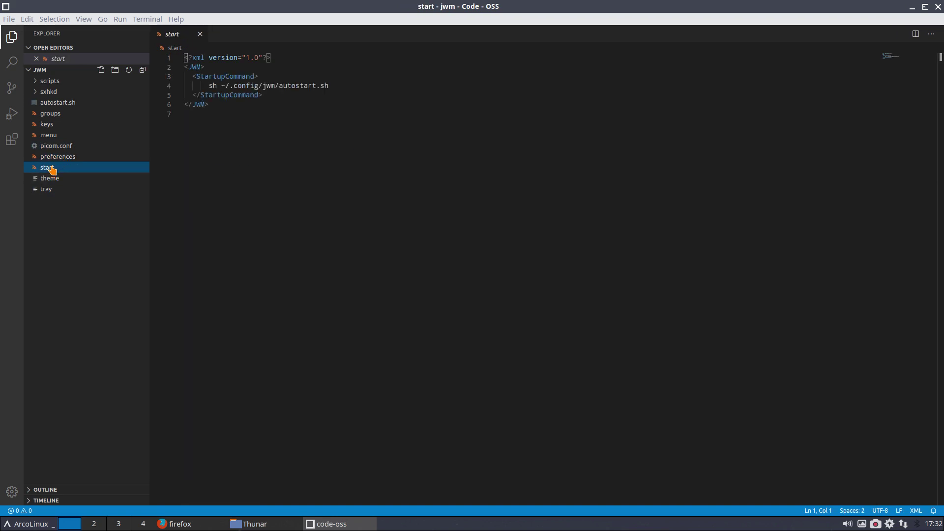
left_click(50, 180)
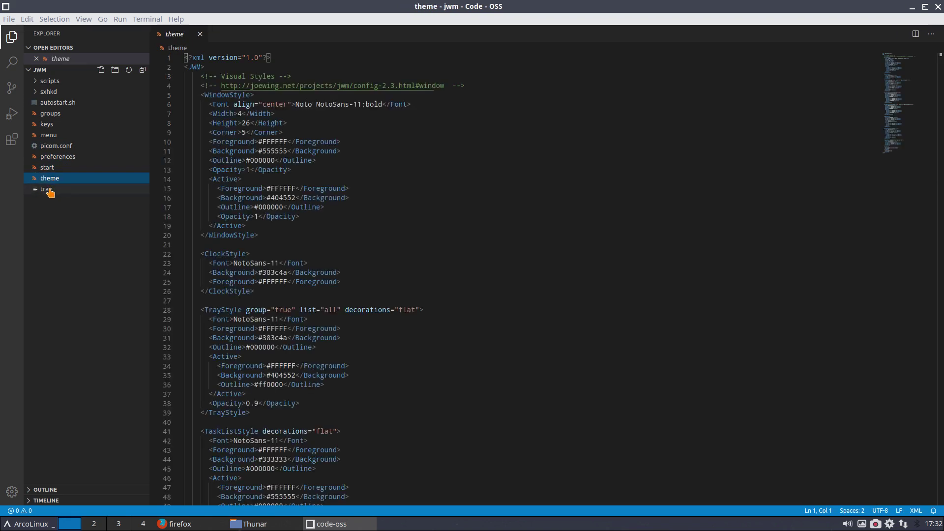
left_click(49, 190)
left_click(53, 169)
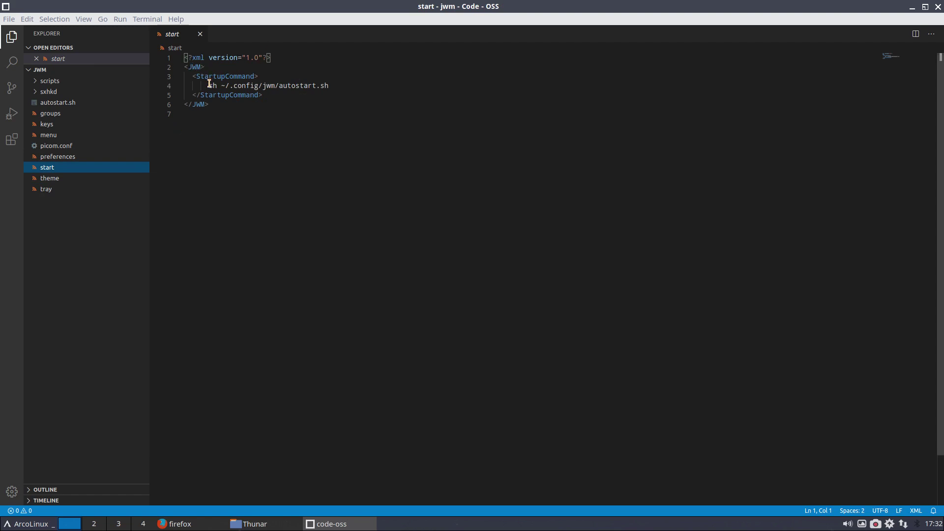
left_click_drag(209, 85, 330, 87)
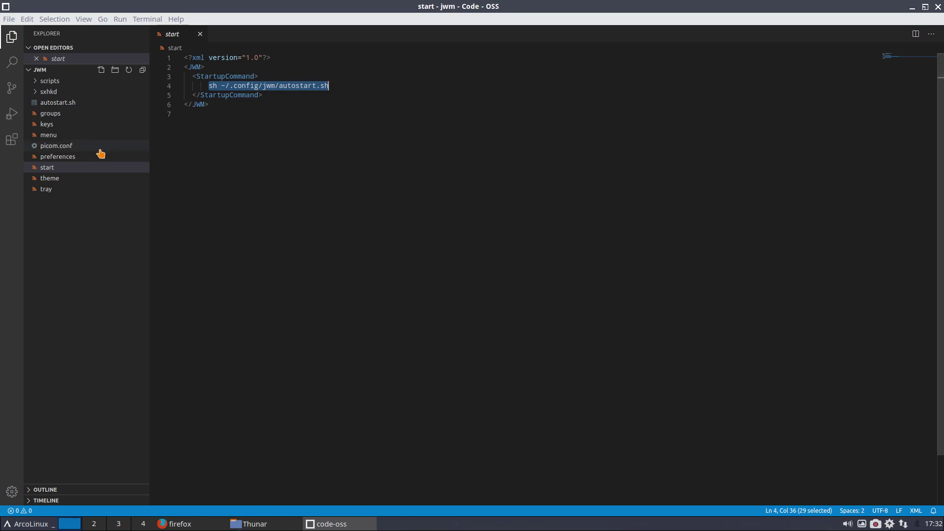
Look through the preferences, picom.conf, menu, keys and groups files.
left_click(56, 161)
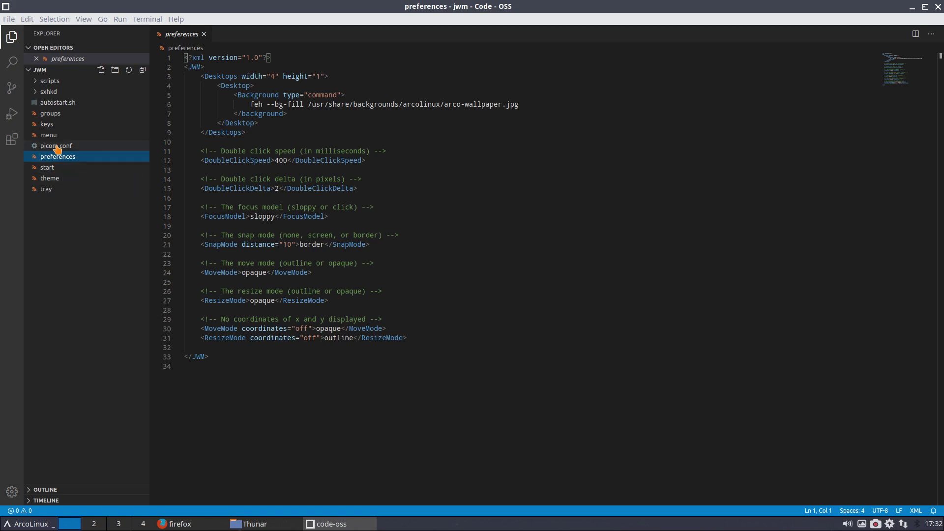
left_click(55, 146)
left_click(51, 136)
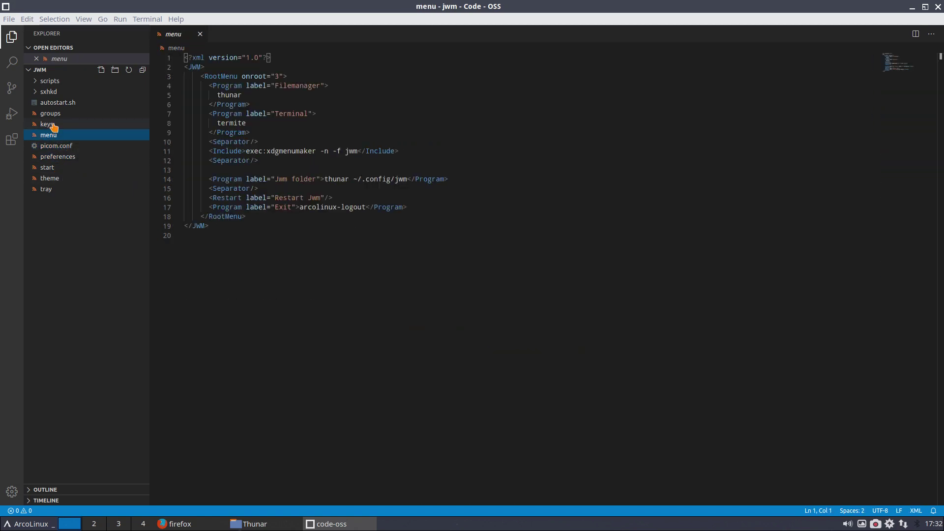
left_click(51, 125)
left_click(51, 115)
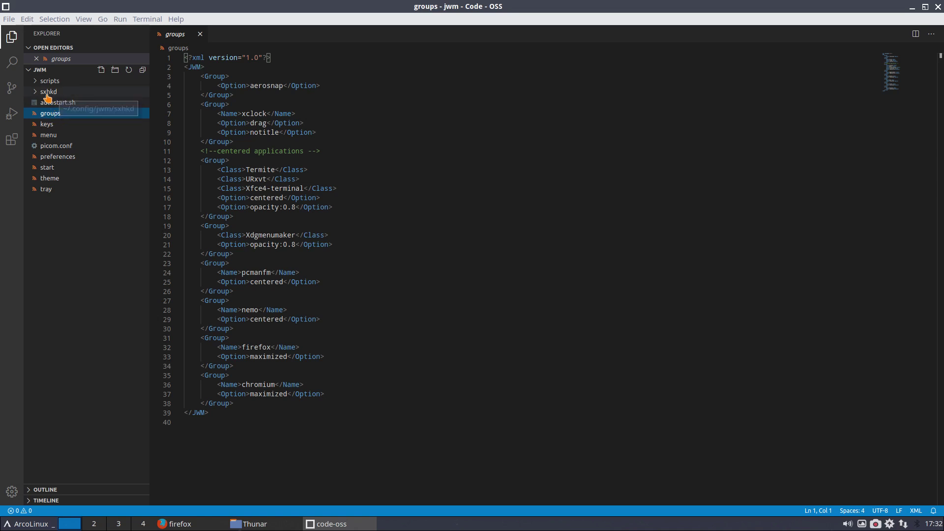
Expand the sxhkd and scripts folders, then revisit autostart.sh, groups and keys, ending on menu.
left_click(50, 92)
left_click(48, 82)
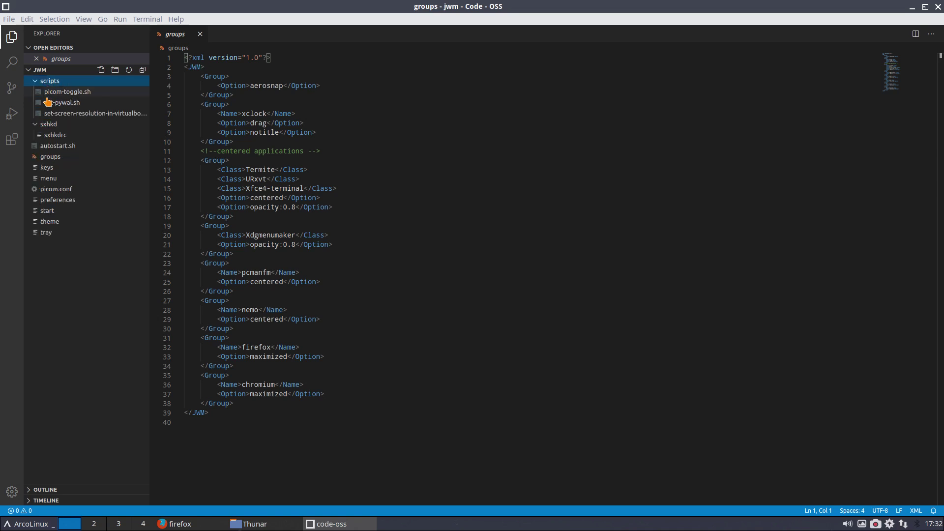
left_click(52, 148)
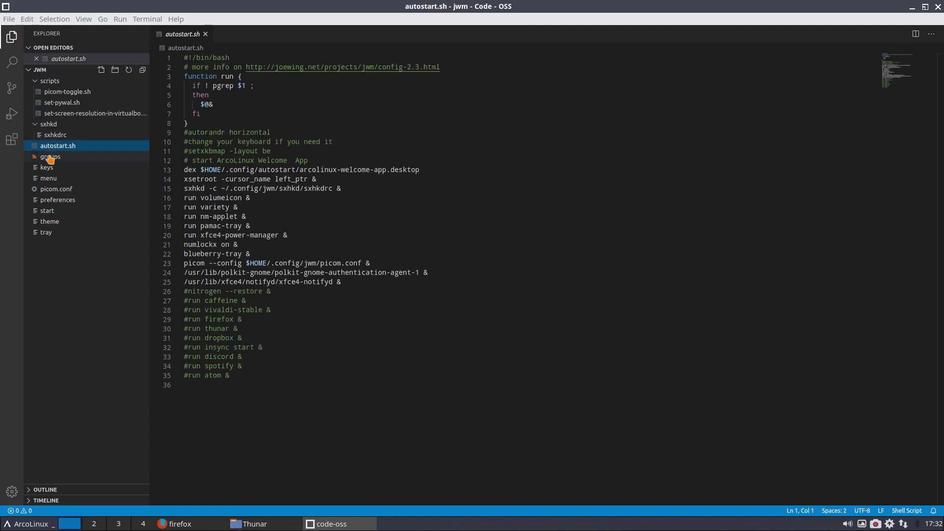
left_click(42, 158)
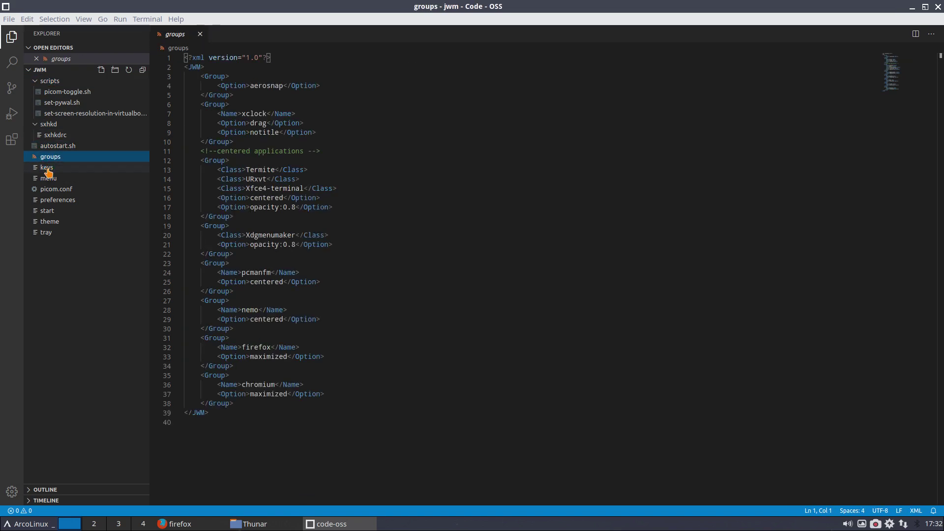
left_click(47, 169)
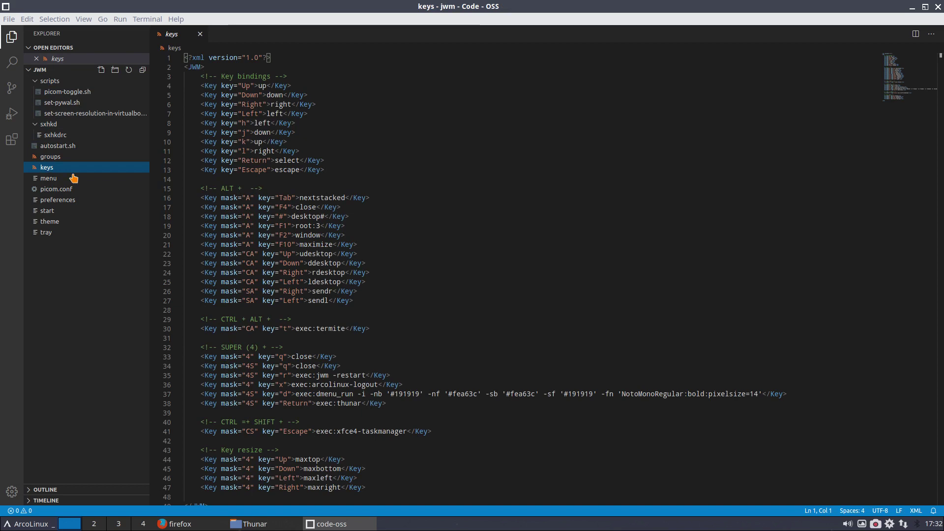
scroll(313, 226, "down", 5)
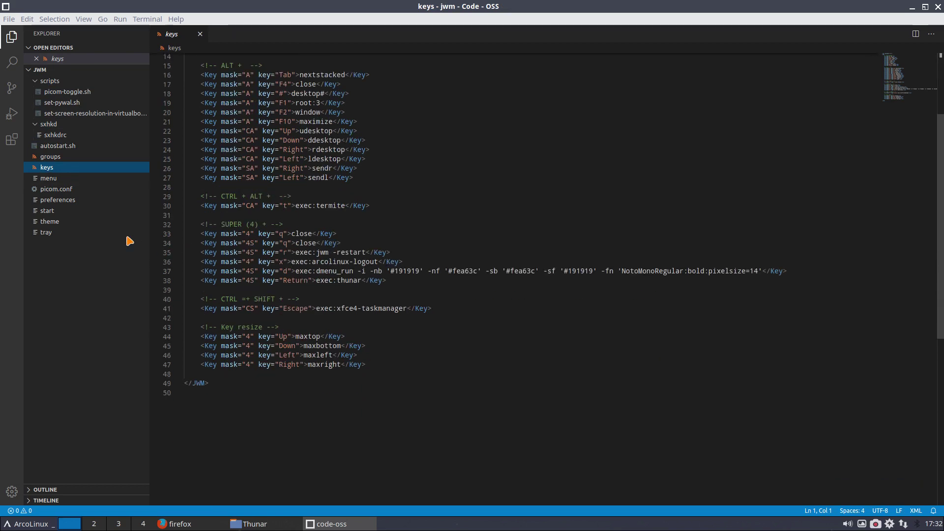
left_click(46, 179)
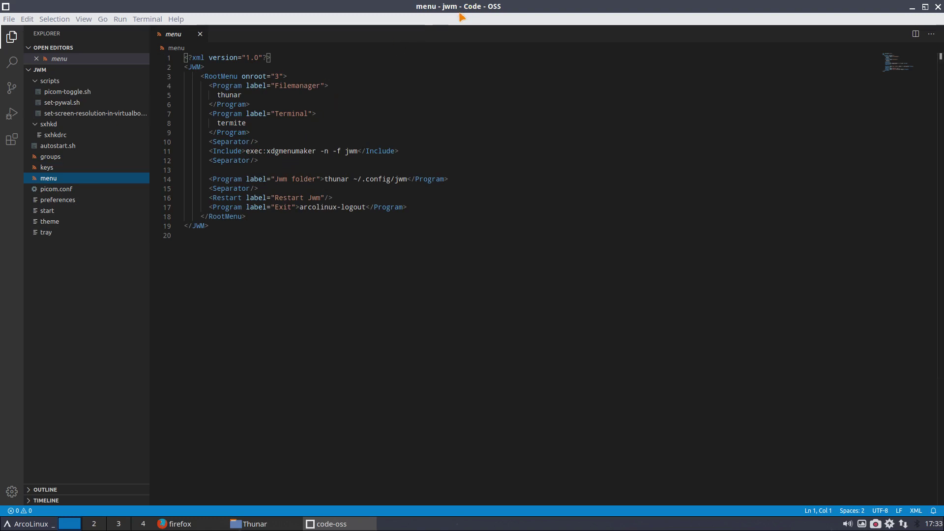
Restore Code - OSS to a smaller window on the right and browse the desktop root menu's submenus.
double_click(496, 7)
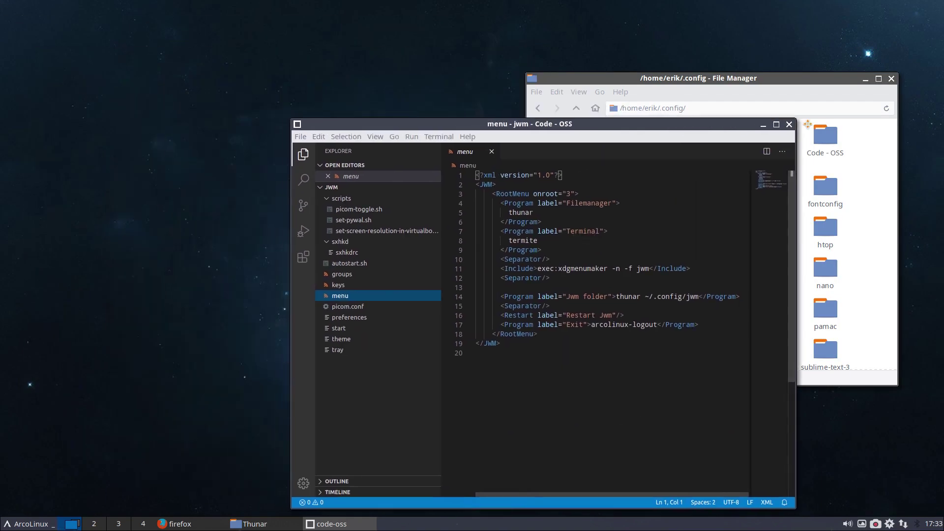
left_click_drag(809, 124, 903, 69)
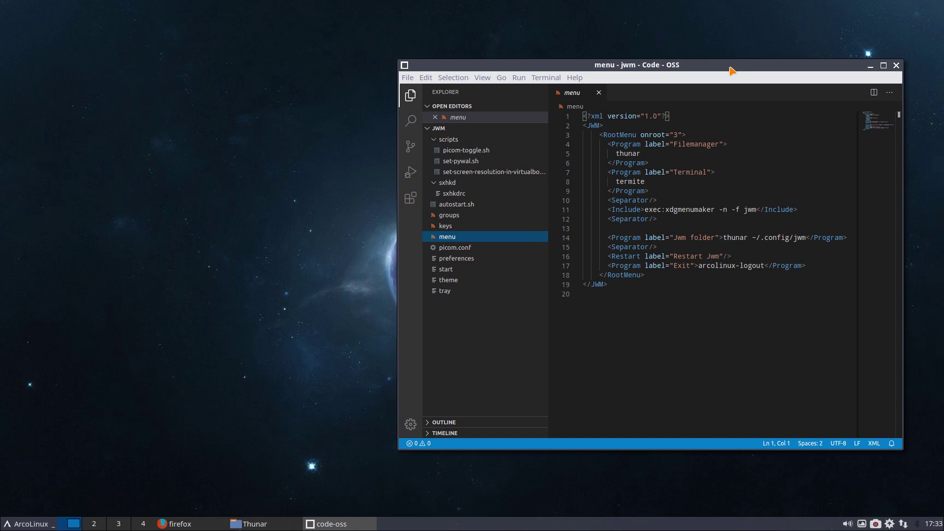
right_click(130, 272)
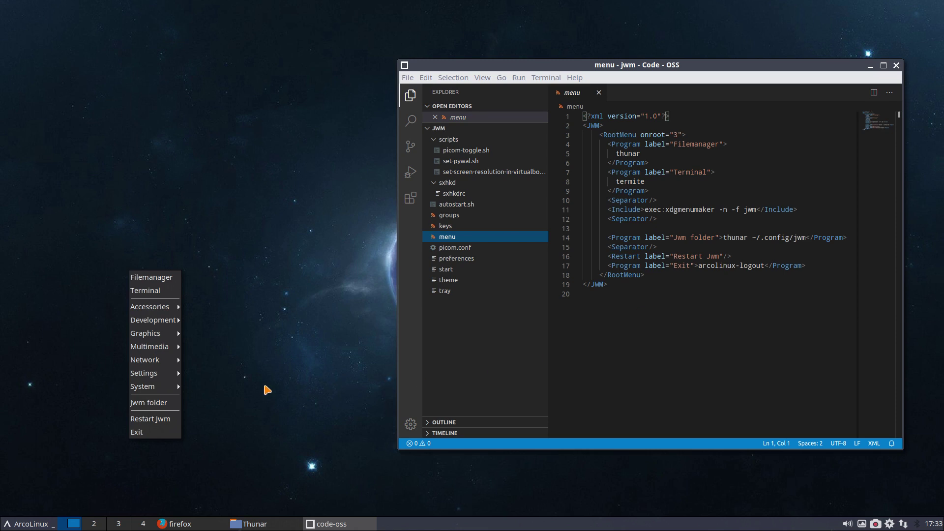
mouse_move(161, 309)
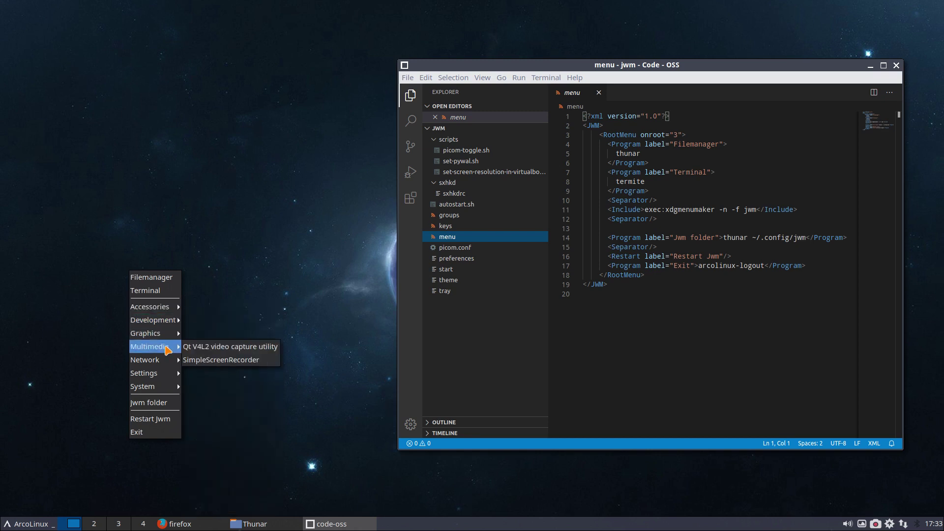
mouse_move(167, 367)
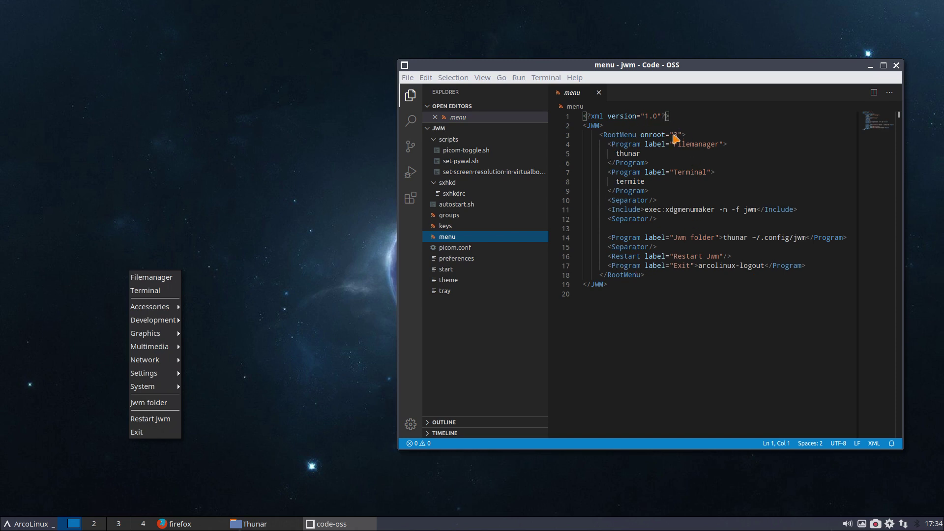
Maximize the editor on the keys file, scroll through its bindings, then open sxhkd's sxhkdrc.
left_click(454, 229)
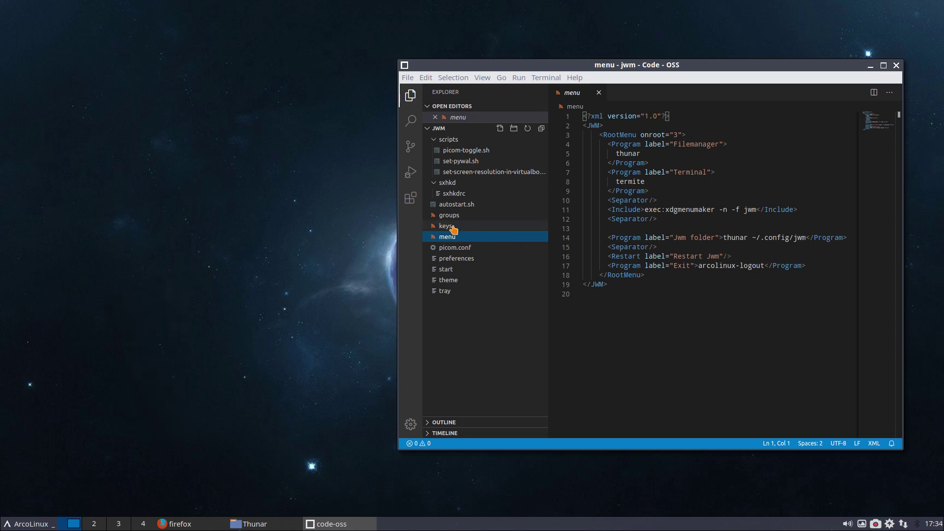
left_click(453, 229)
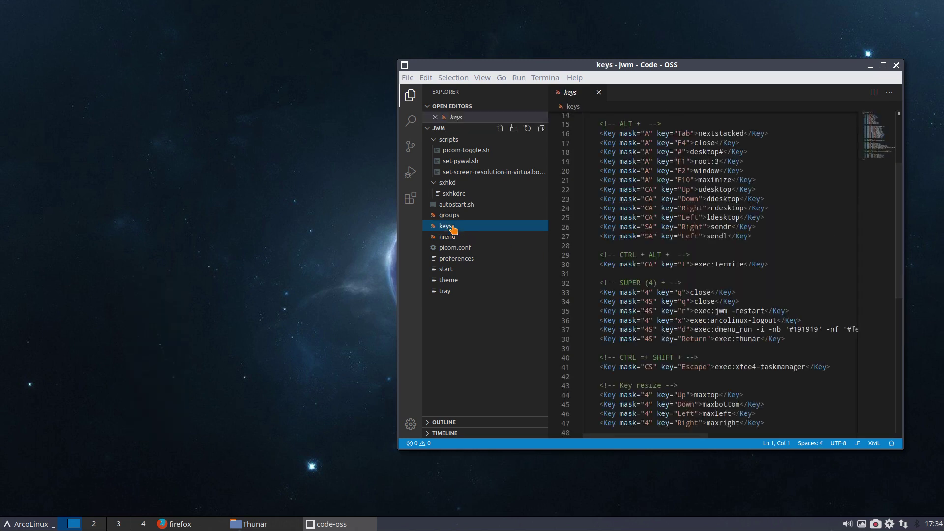
double_click(709, 68)
scroll(385, 150, "up", 2)
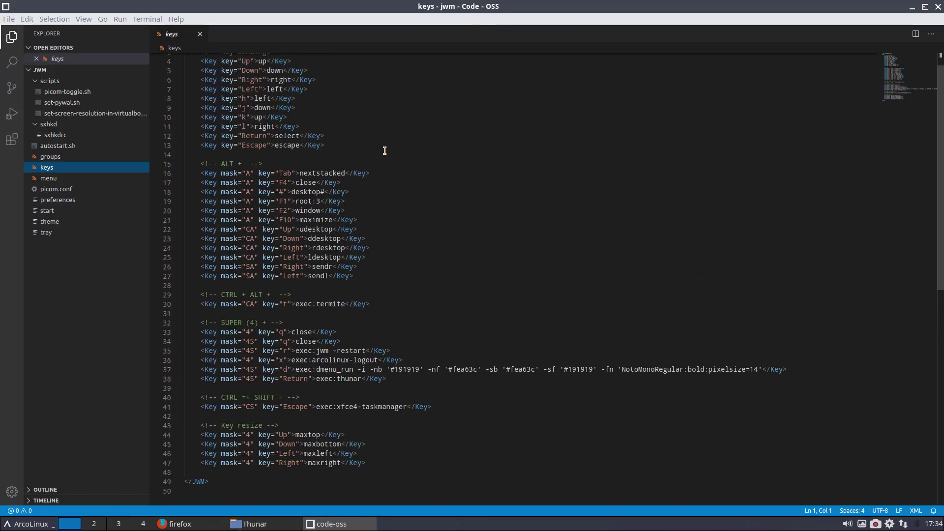
scroll(384, 150, "up", 1)
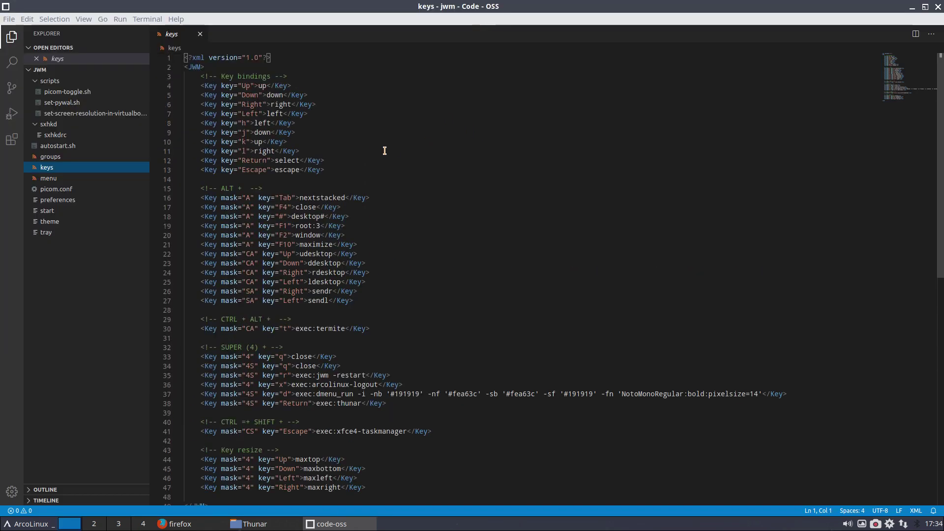
scroll(385, 151, "down", 3)
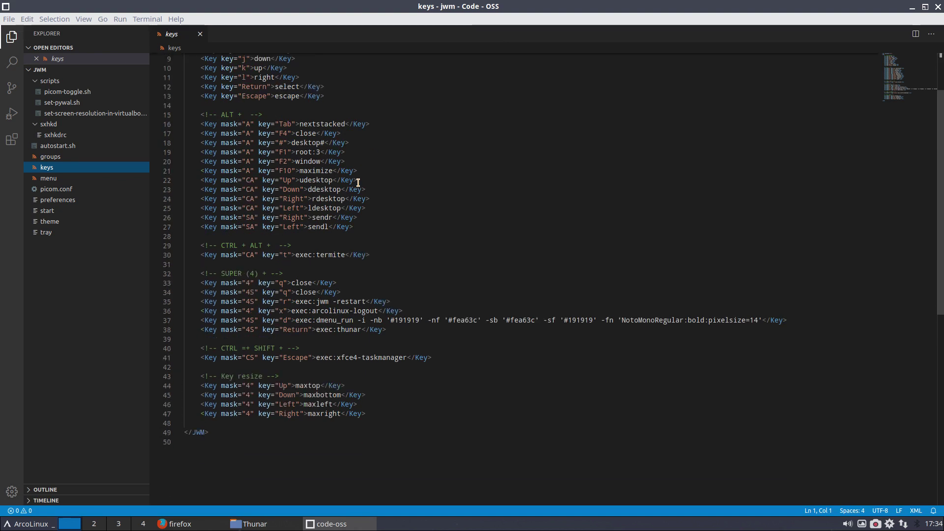
scroll(426, 238, "down", 3)
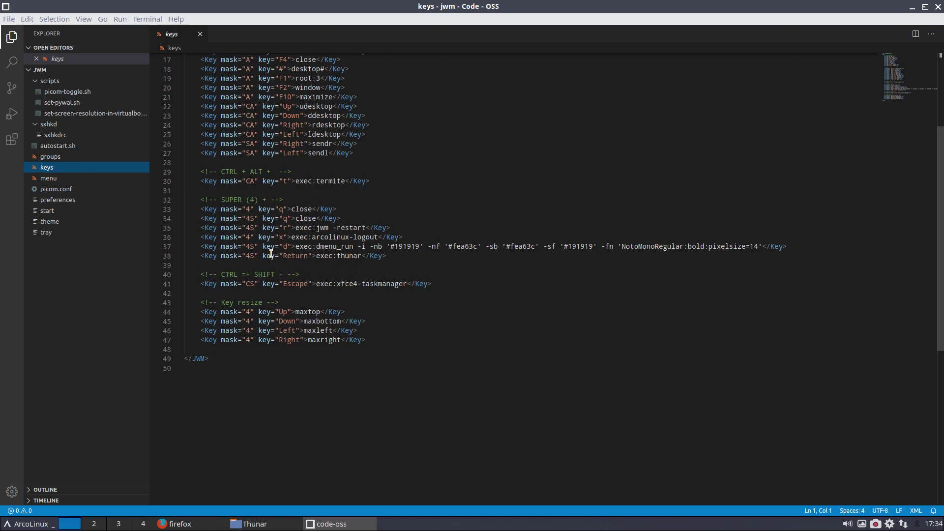
left_click(56, 136)
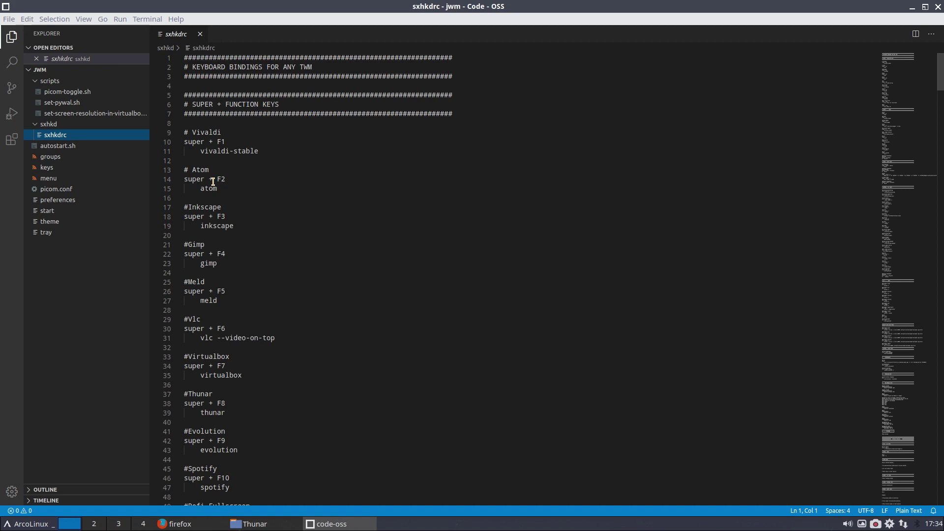
left_click(239, 187)
type("dspptosdf")
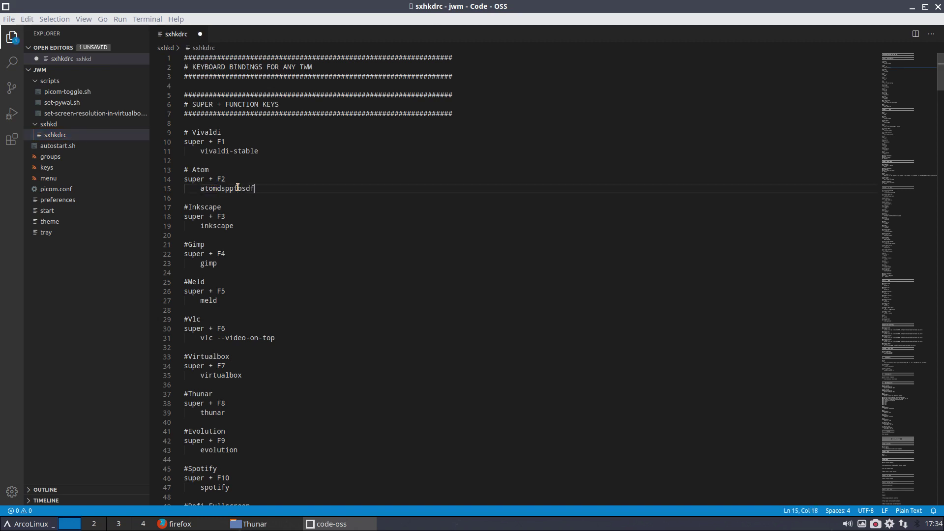
key("ctrl+z")
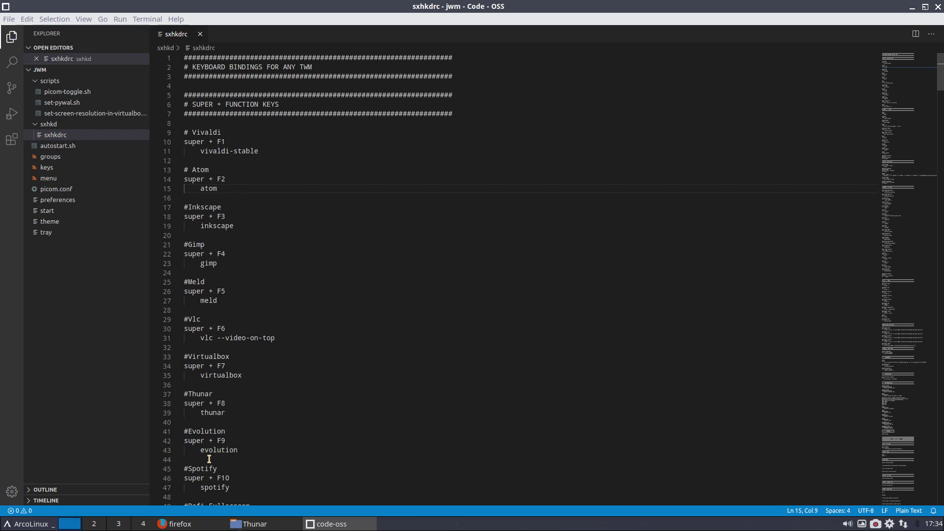
left_click(56, 169)
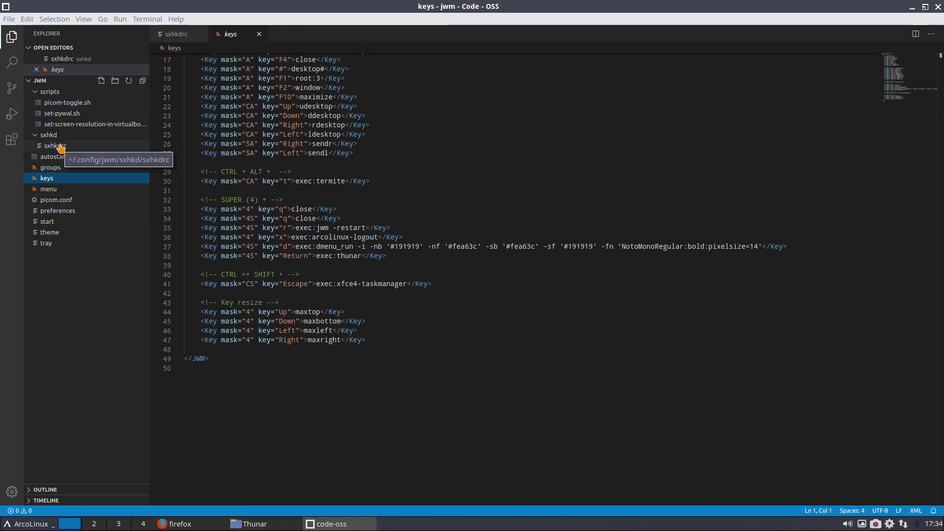
left_click(60, 146)
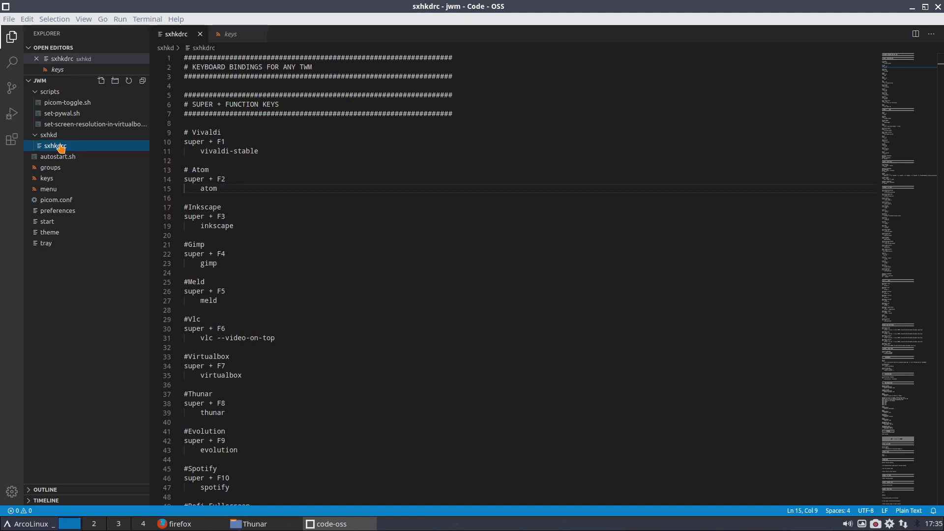
scroll(321, 252, "down", 3)
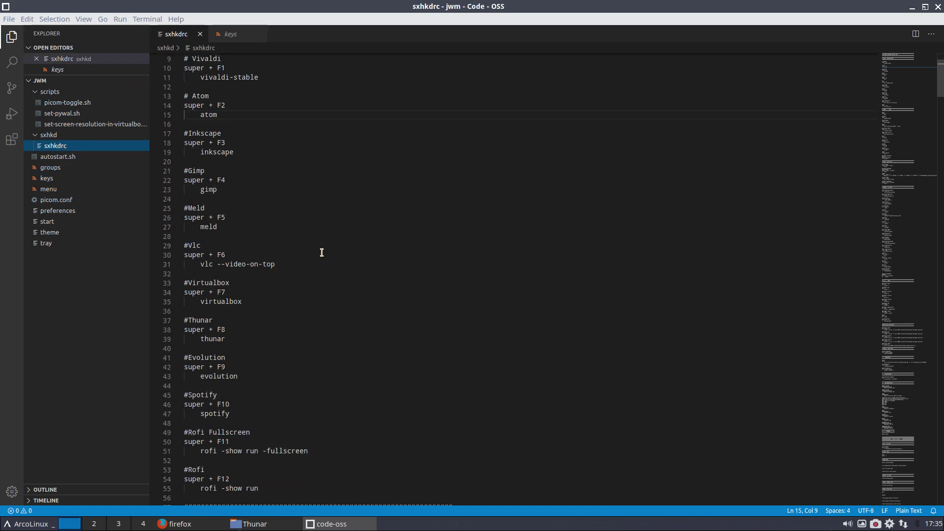
scroll(322, 252, "down", 10)
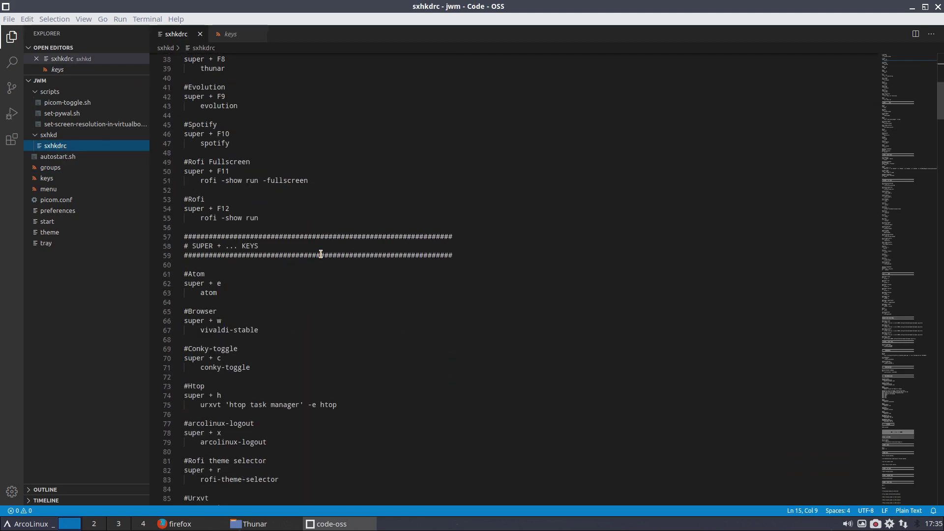
scroll(321, 254, "down", 20)
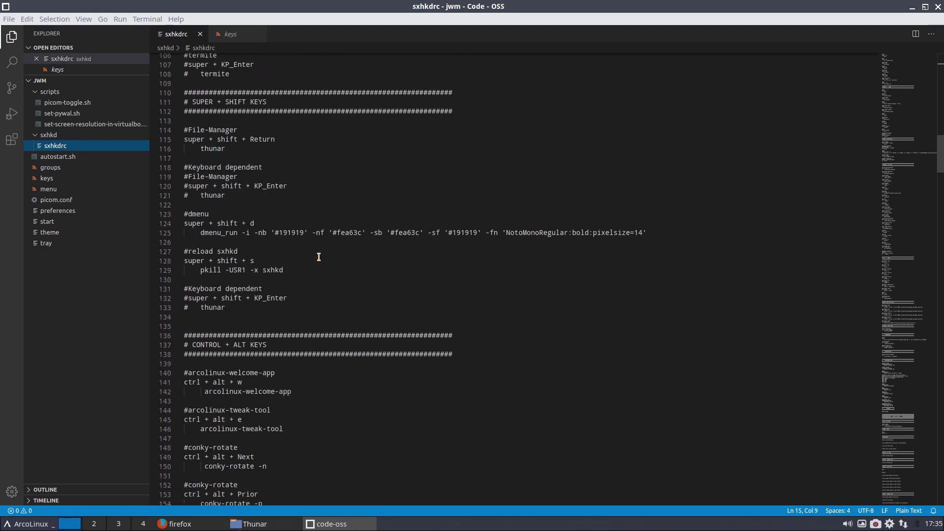
scroll(319, 257, "down", 20)
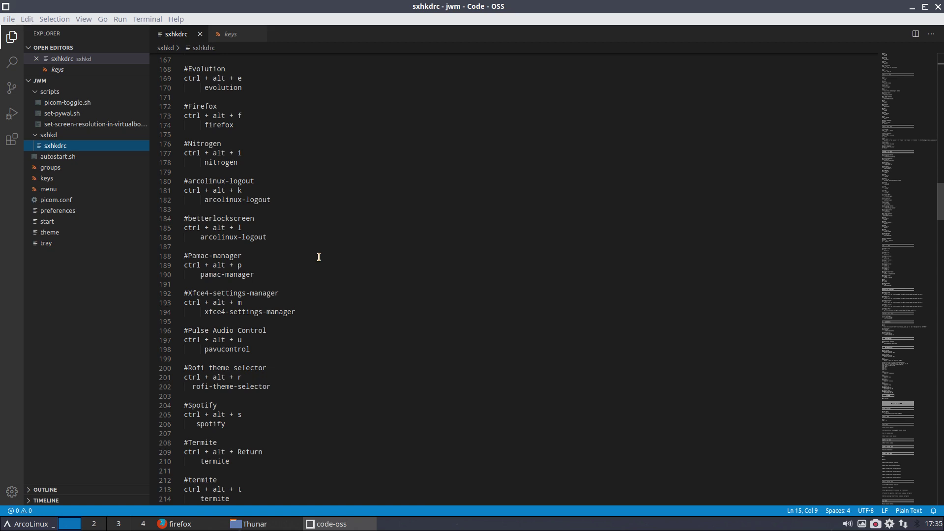
scroll(198, 127, "down", 10)
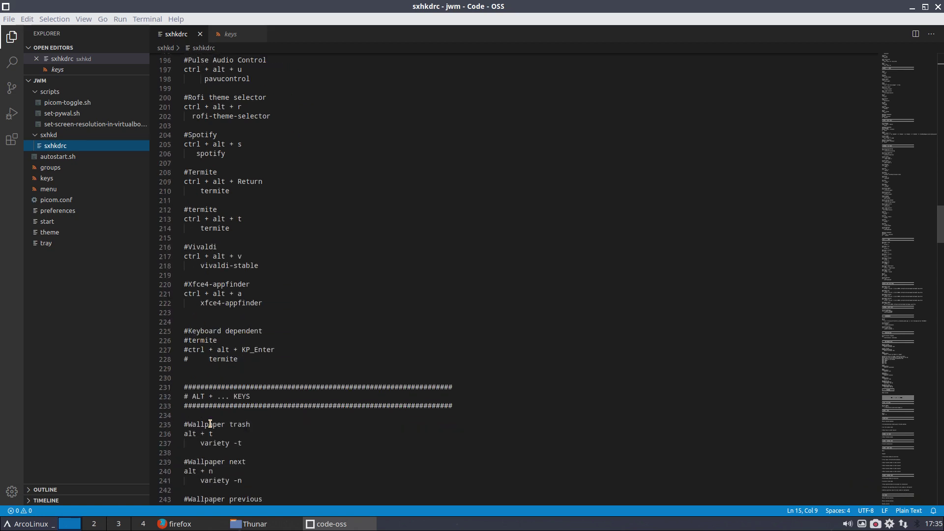
scroll(210, 424, "down", 7)
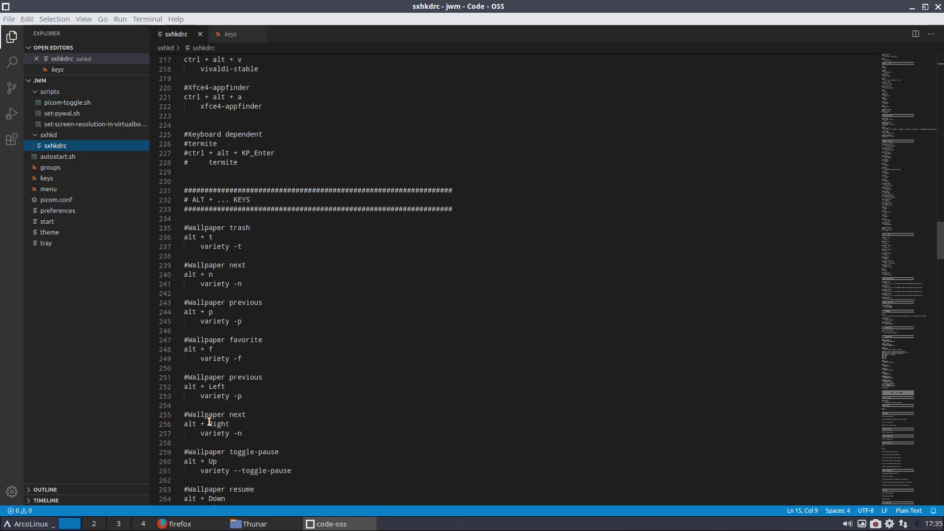
key("super+d")
key("Escape")
key("super+d")
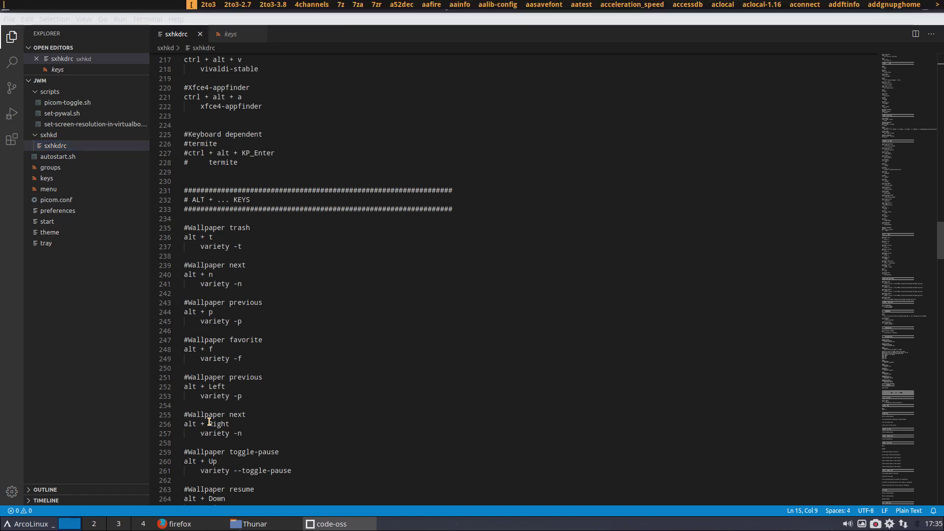
key("Escape")
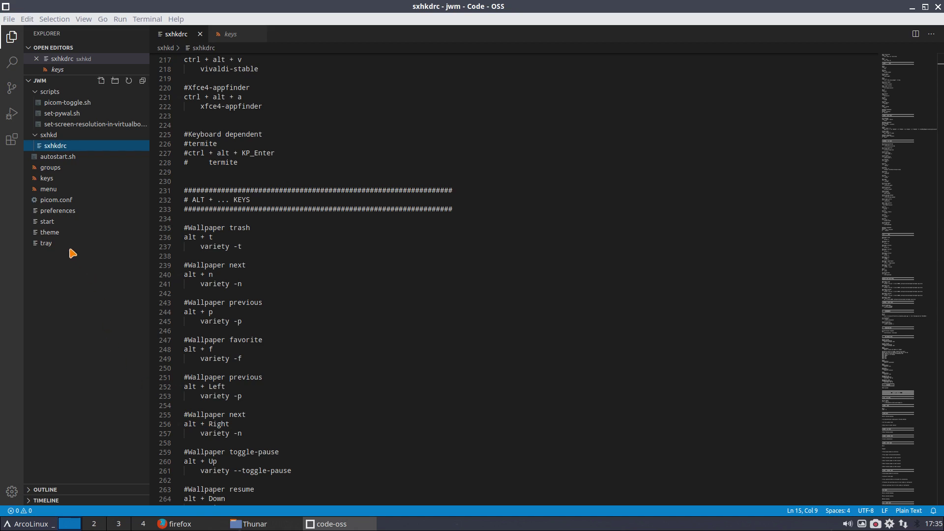
Open the groups file and point out the Termite and URxvt Class entries on lines 13–14.
left_click(58, 169)
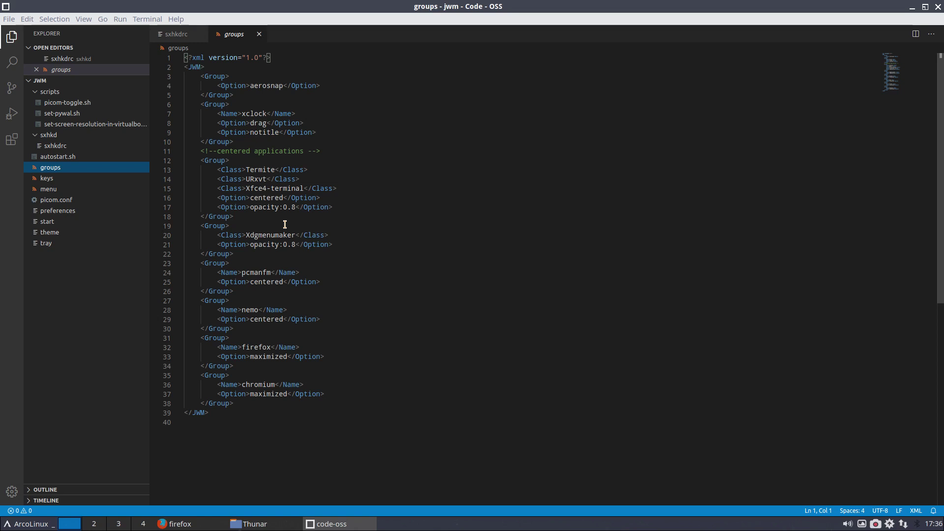
left_click(234, 173)
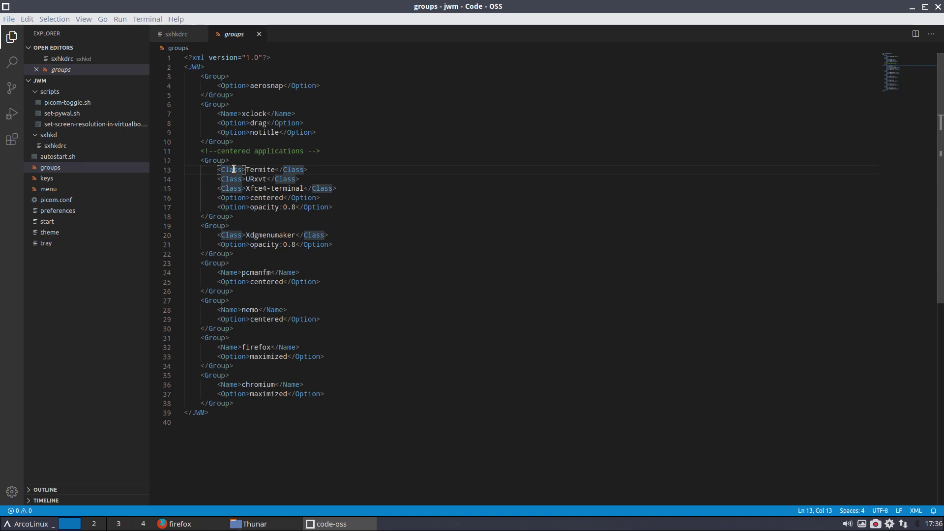
left_click(258, 170)
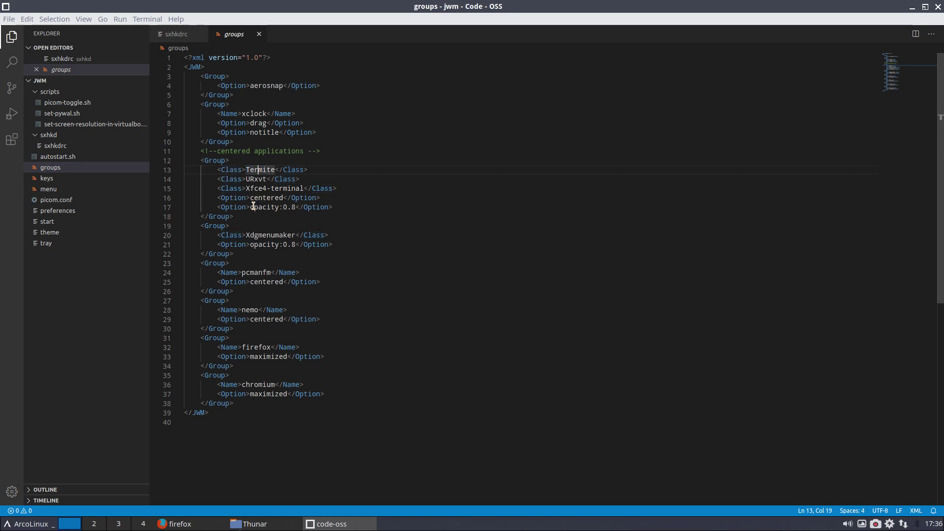
left_click(239, 179)
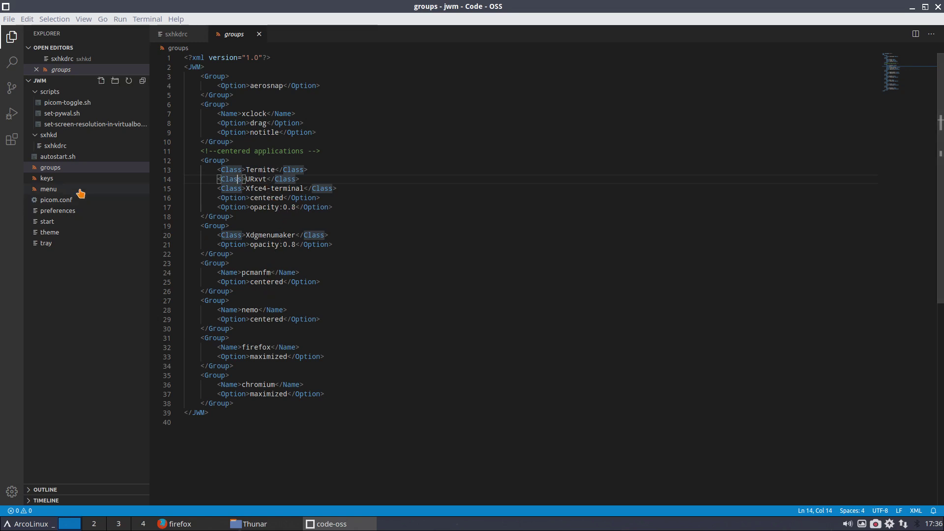
Open the menu, then the preferences file, and select the feh wallpaper command on line 6.
left_click(45, 188)
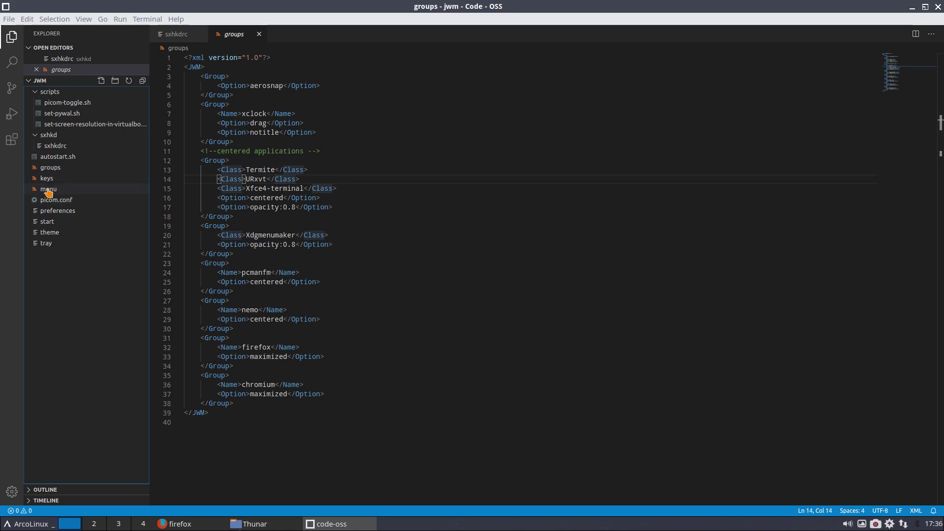
left_click(62, 212)
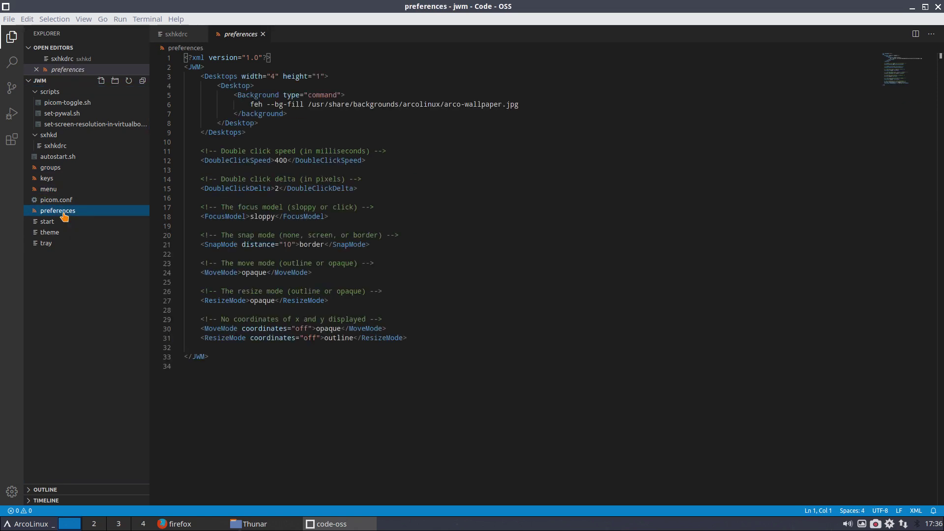
left_click_drag(242, 105, 534, 105)
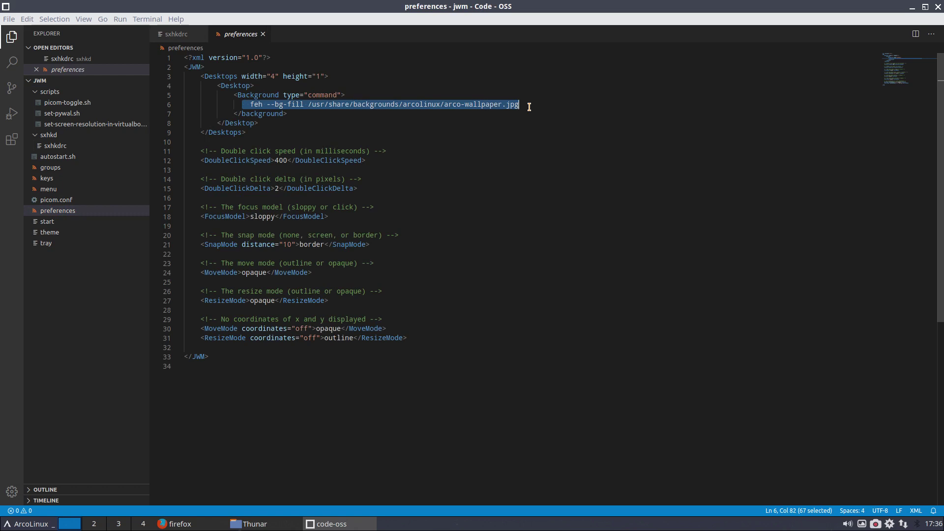
left_click(891, 525)
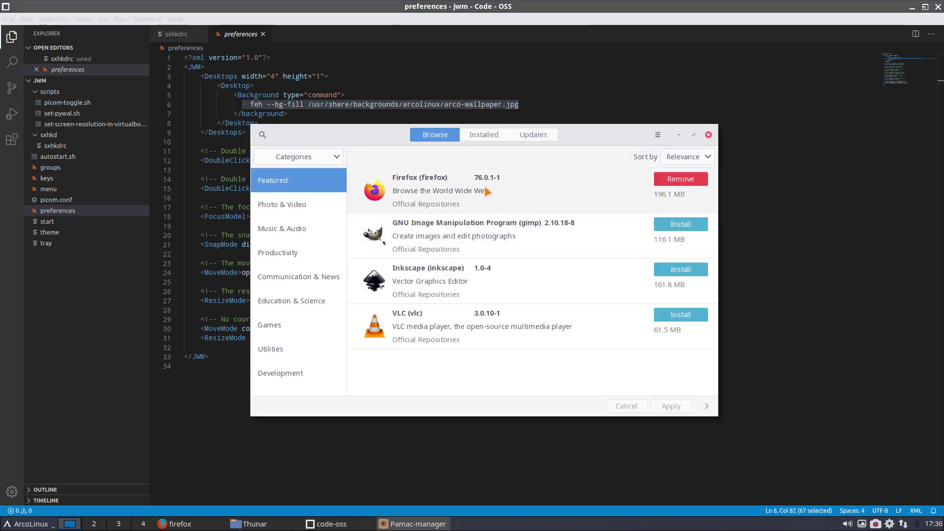
Search Pamac for feh and view the feh package's dependencies.
type("feh")
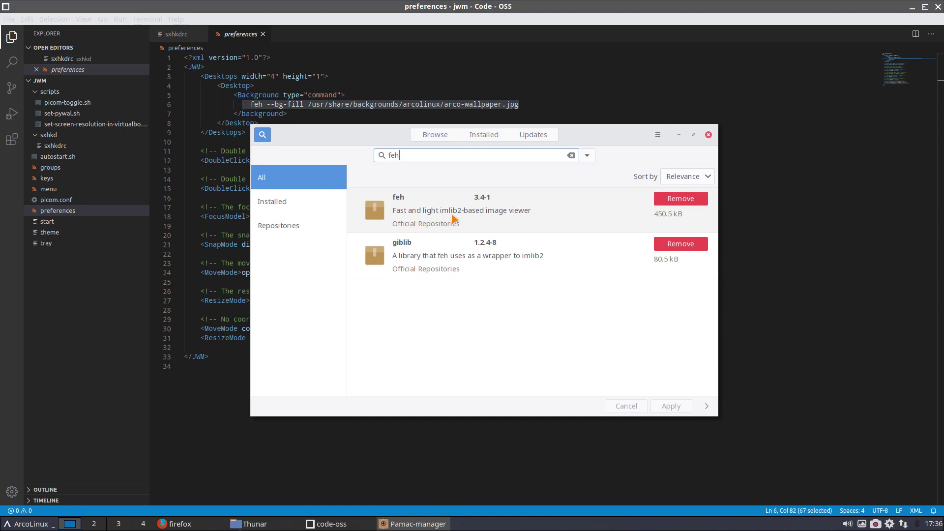
left_click(454, 218)
left_click(291, 182)
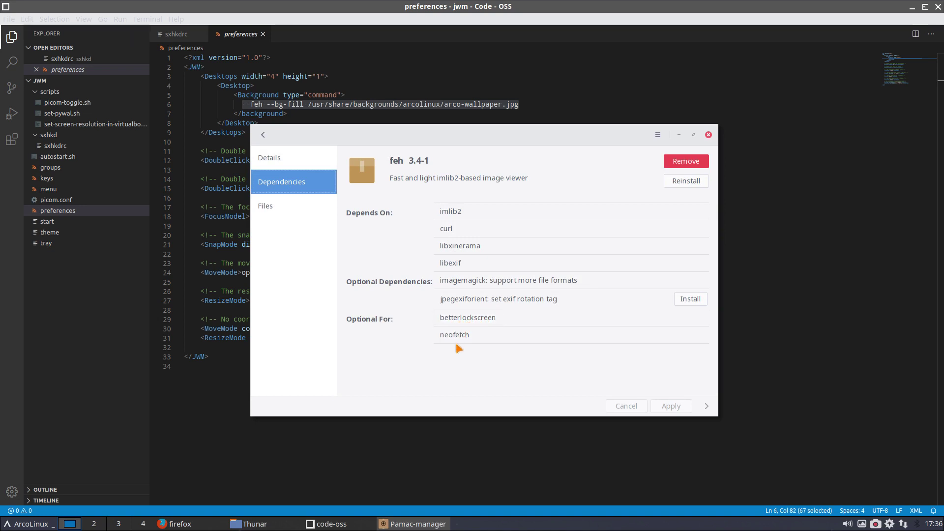
Review feh's installed files, selecting /usr/bin/feh and feh.desktop, then close Pamac.
left_click(279, 211)
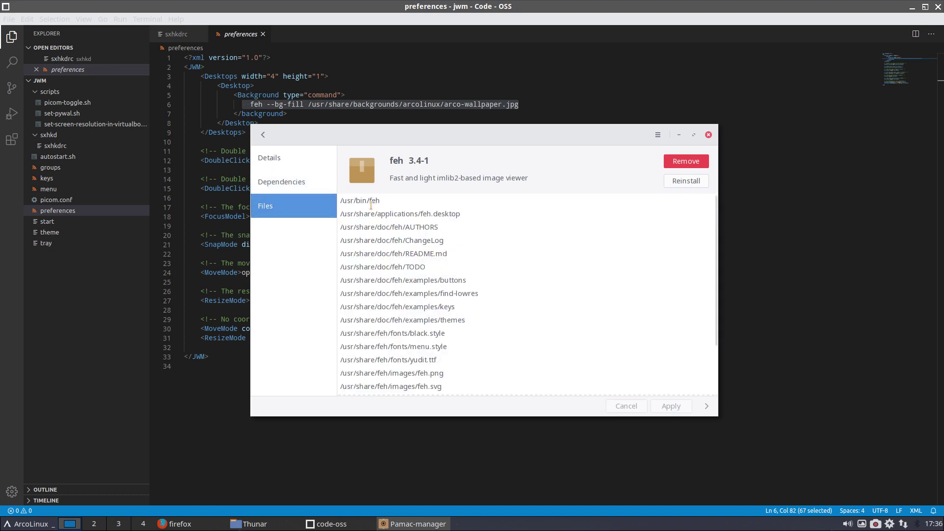
scroll(376, 245, "down", 3)
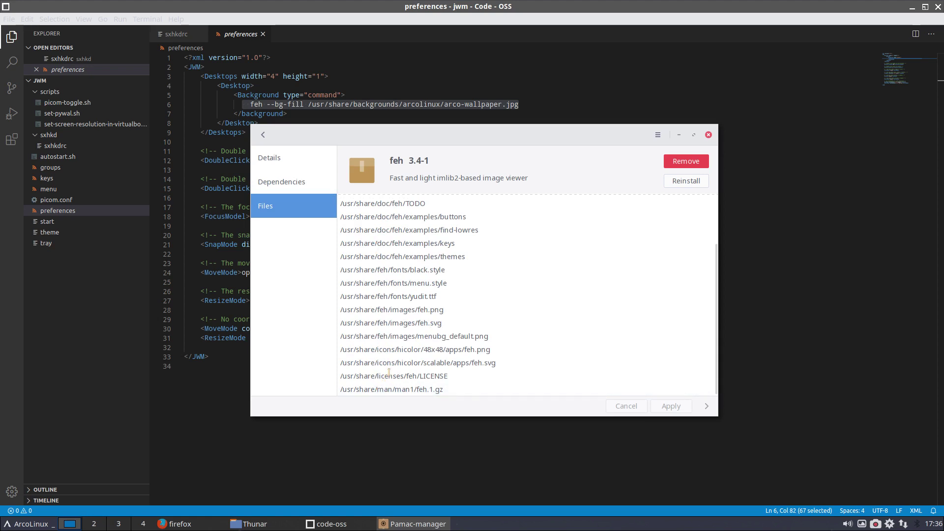
scroll(393, 351, "up", 3)
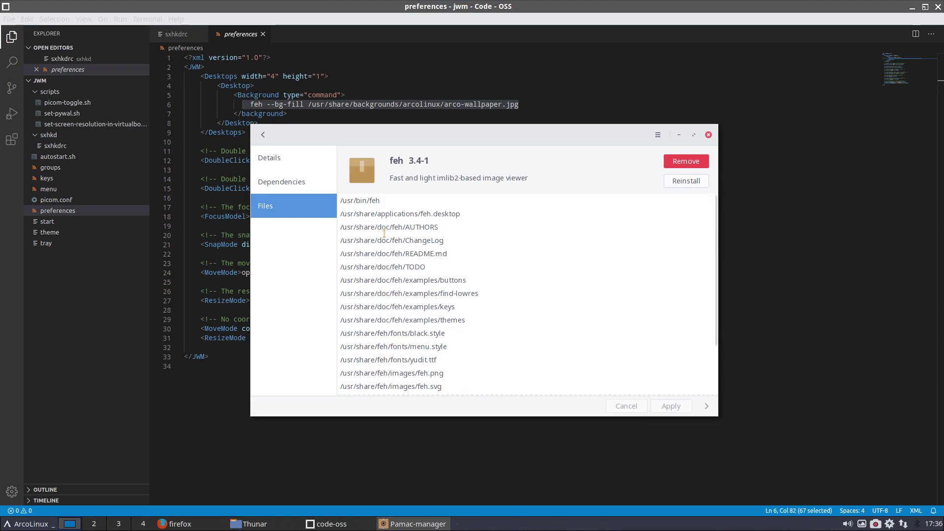
left_click_drag(389, 200, 338, 200)
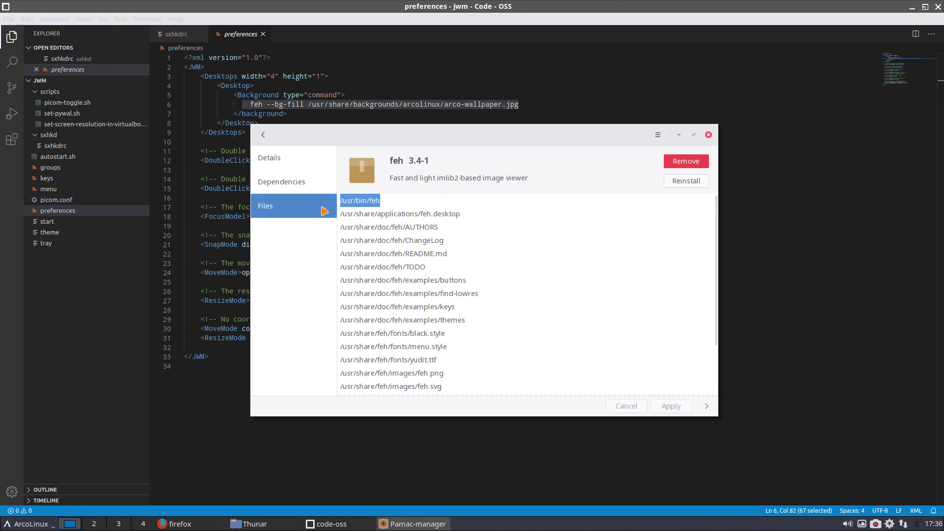
left_click_drag(462, 214, 328, 215)
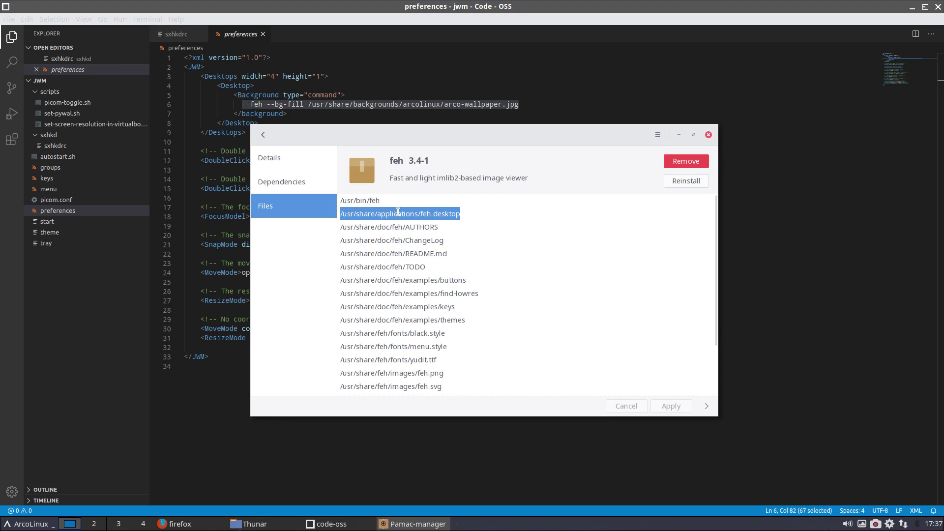
scroll(436, 276, "down", 3)
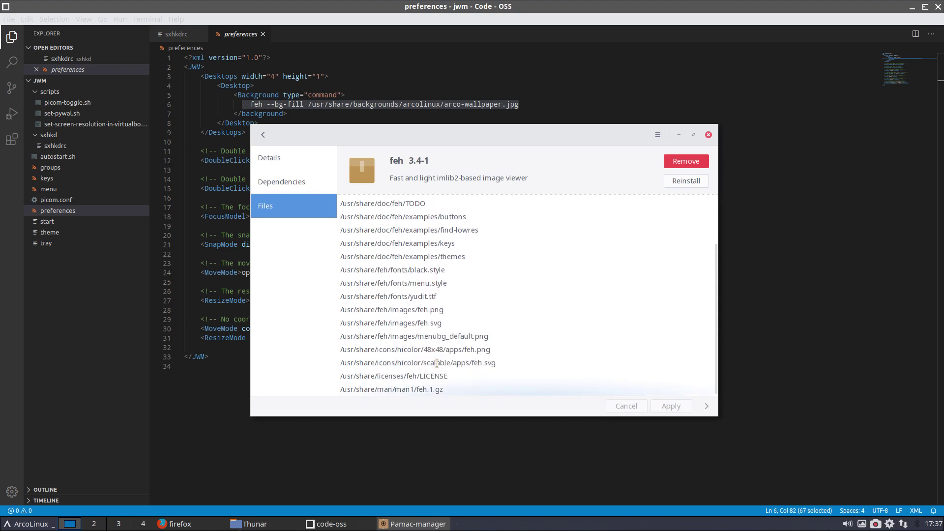
left_click(263, 136)
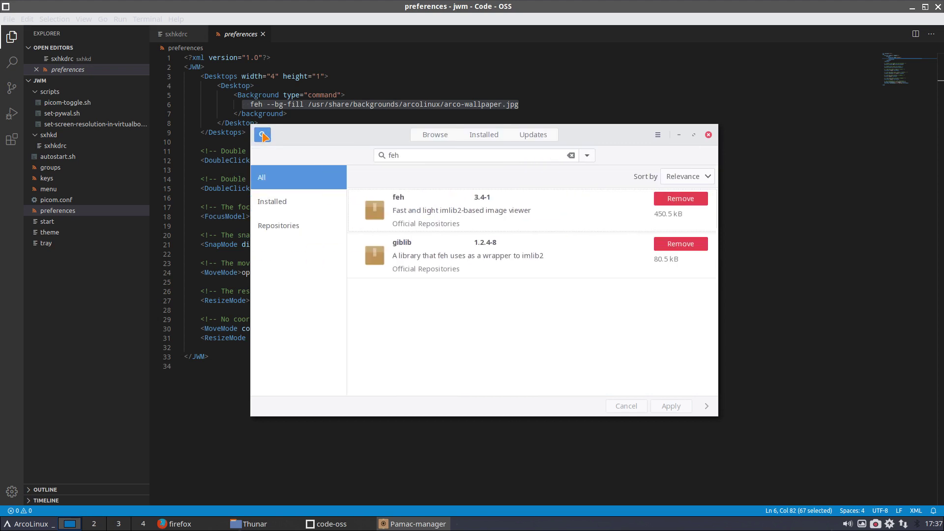
left_click(708, 135)
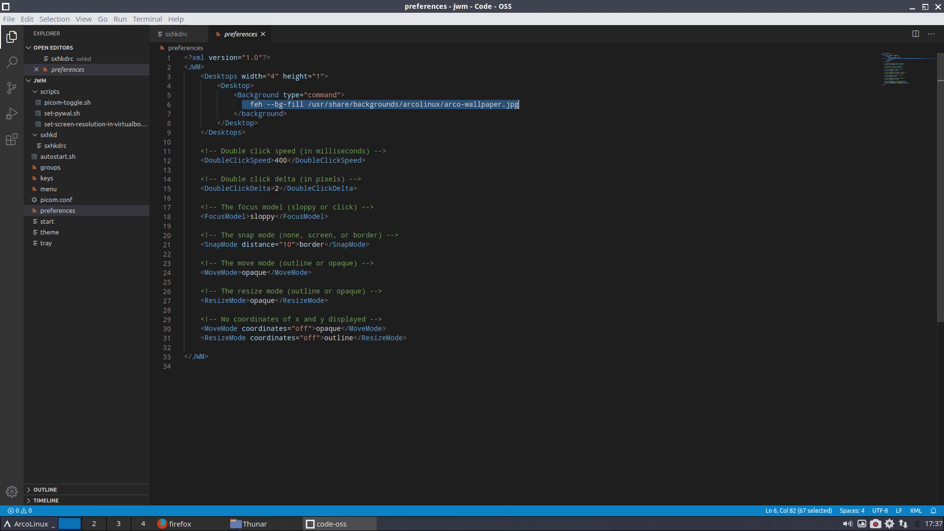
In Firefox, go from the JWM ArchWiki page to the joewing.net JWM configuration documentation.
key("alt+Tab")
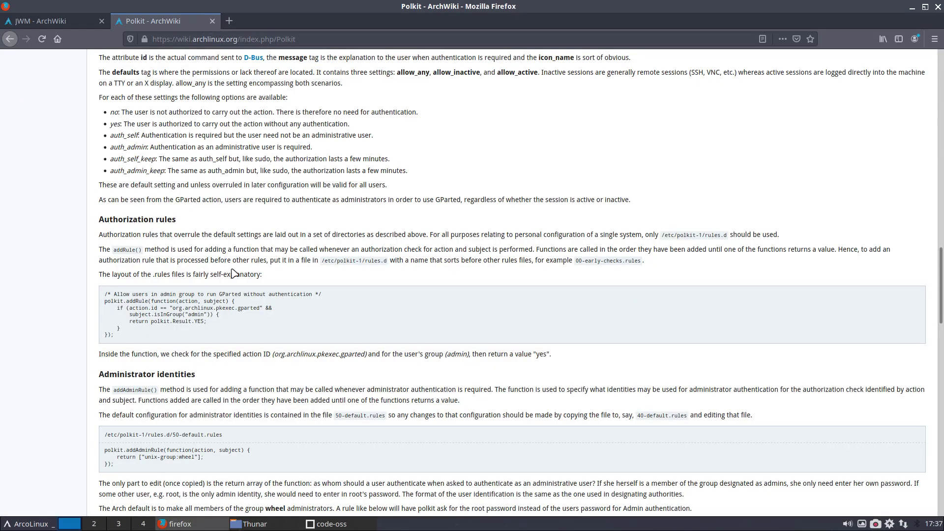
left_click(78, 22)
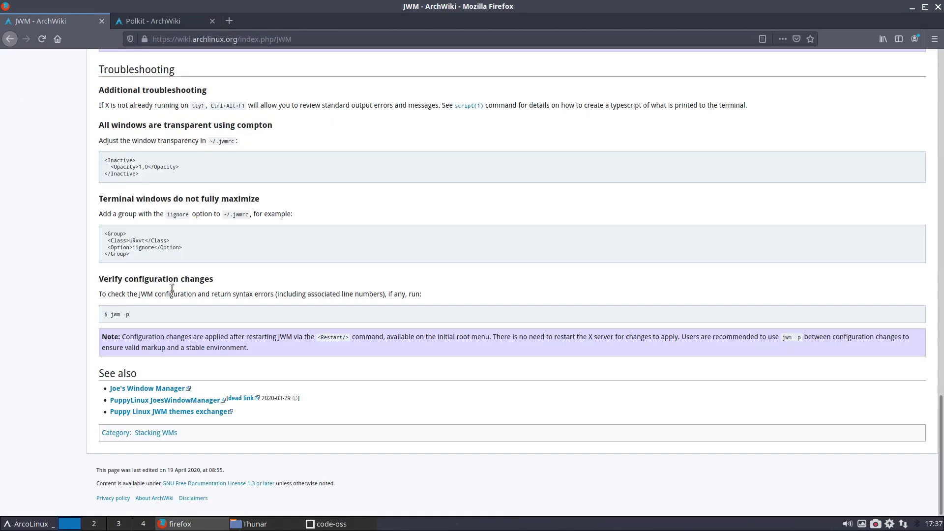
left_click(162, 389)
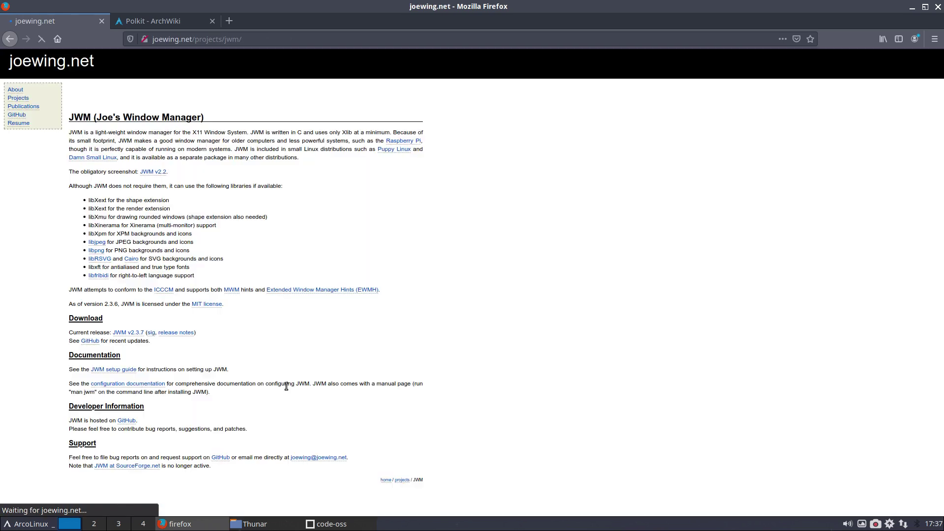
scroll(289, 391, "down", 2)
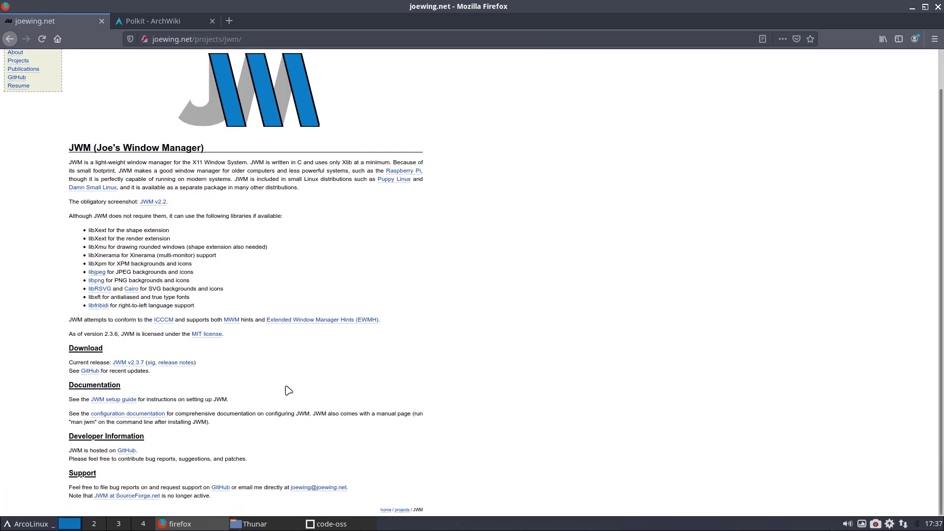
left_click(134, 415)
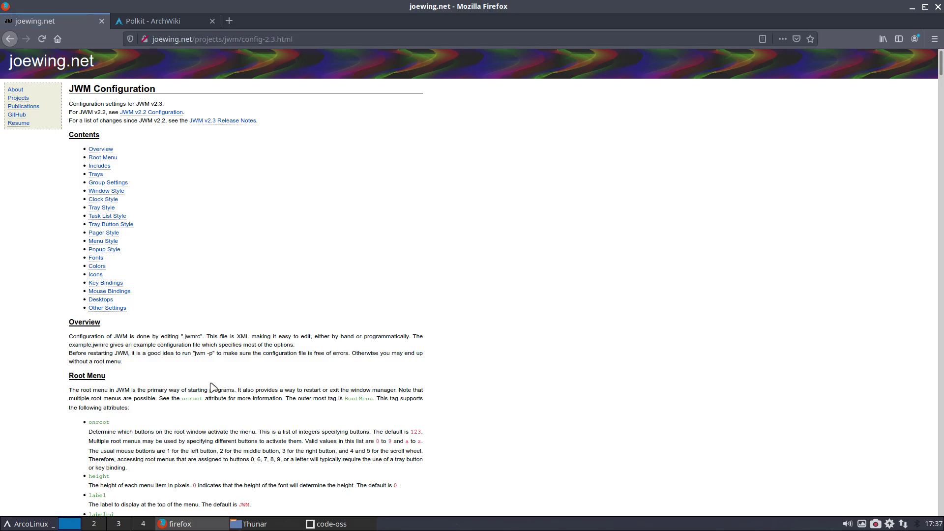
Scroll the configuration reference, highlight the sloppy focus model description, then minimize Firefox.
scroll(221, 378, "down", 15)
scroll(225, 368, "down", 20)
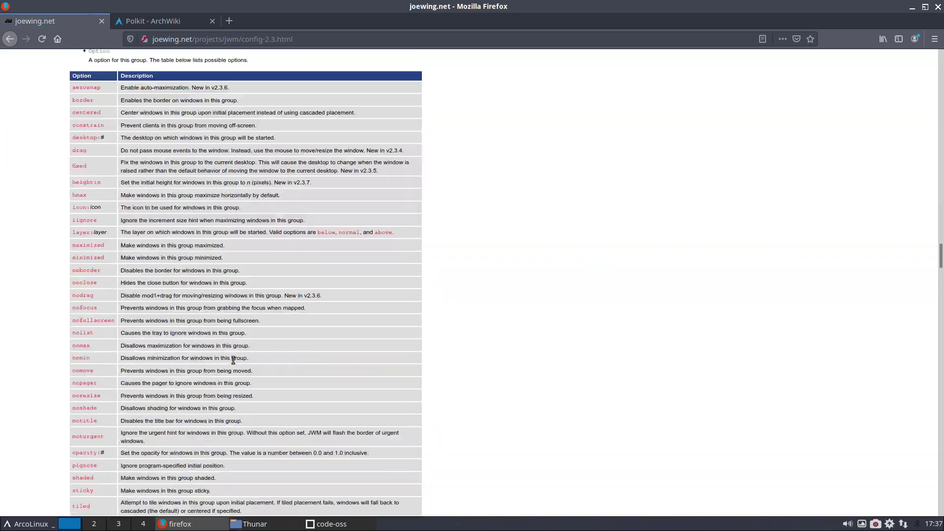
scroll(235, 365, "down", 15)
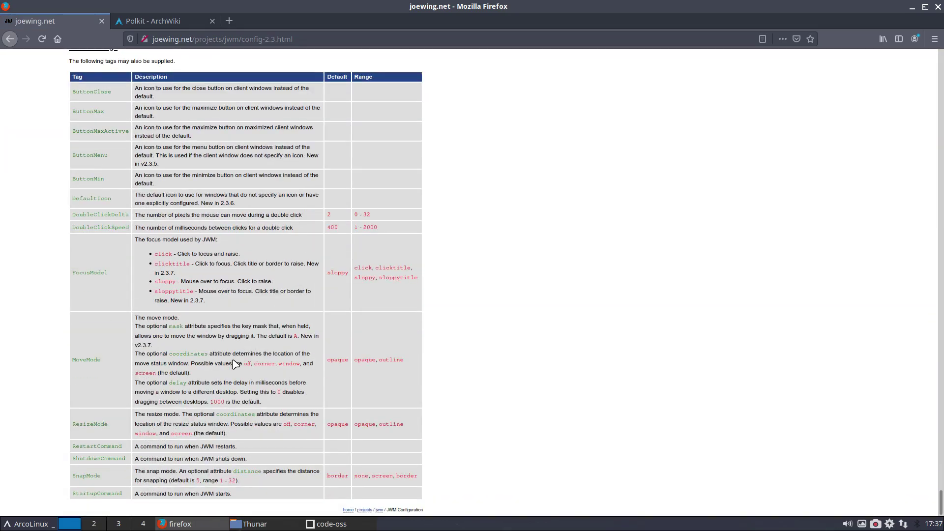
scroll(235, 364, "up", 15)
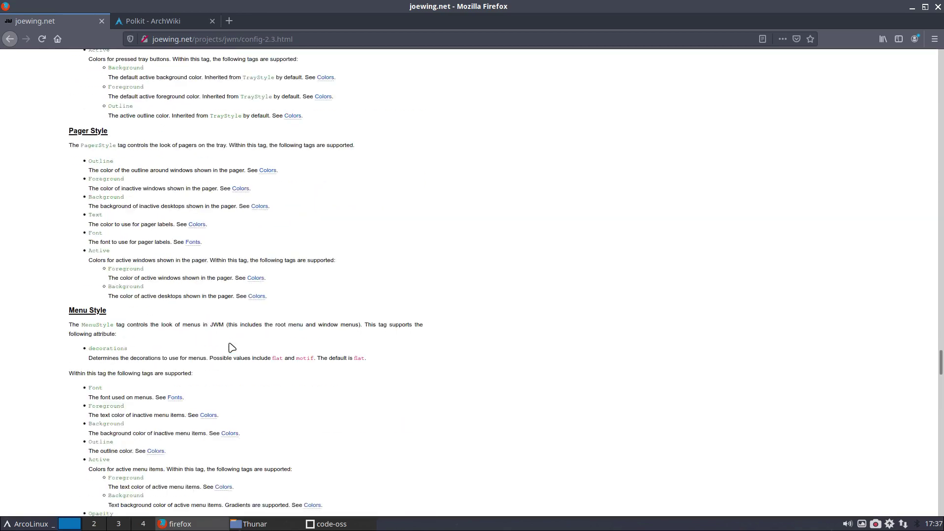
scroll(230, 348, "down", 20)
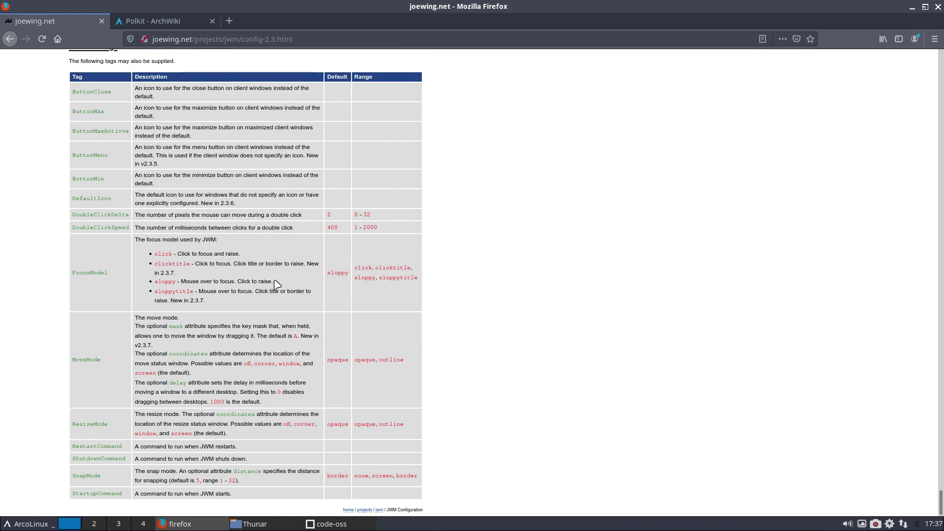
left_click_drag(278, 283, 185, 281)
scroll(213, 320, "up", 15)
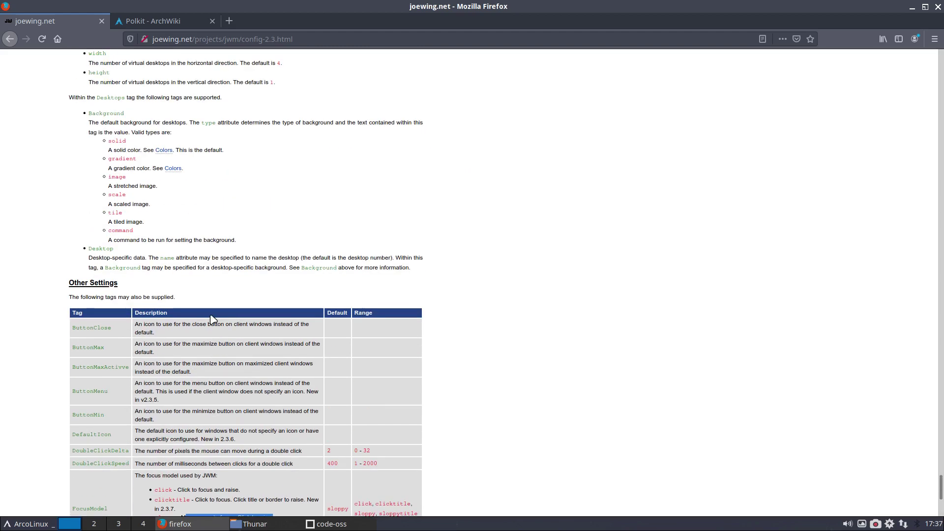
scroll(213, 320, "up", 12)
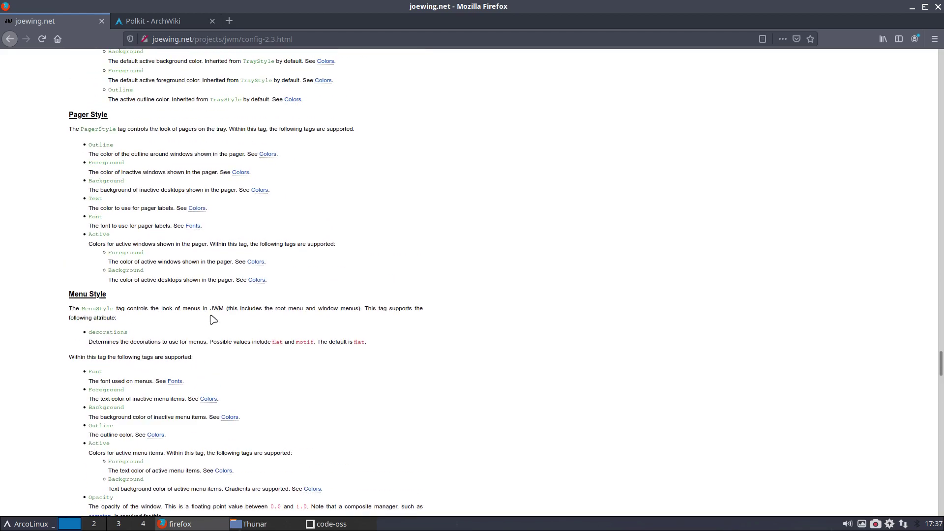
scroll(213, 320, "up", 15)
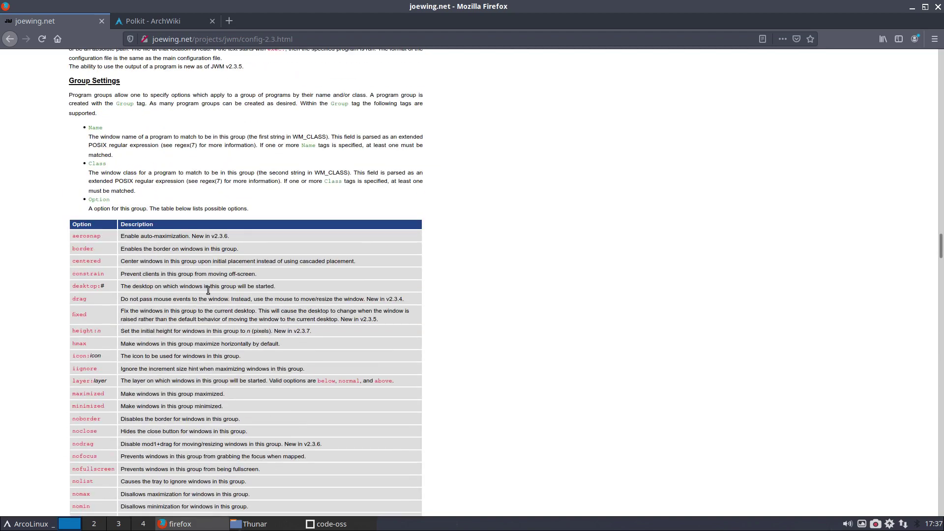
scroll(213, 310, "up", 12)
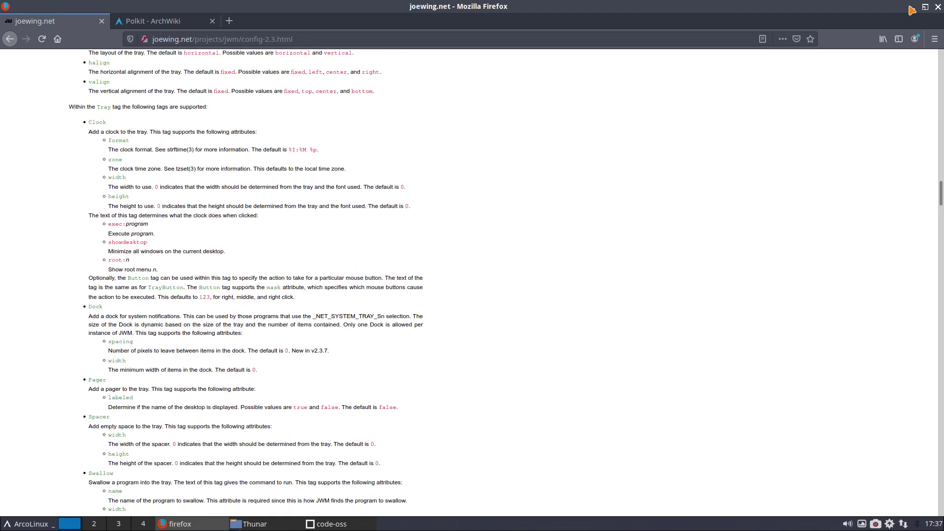
left_click(912, 8)
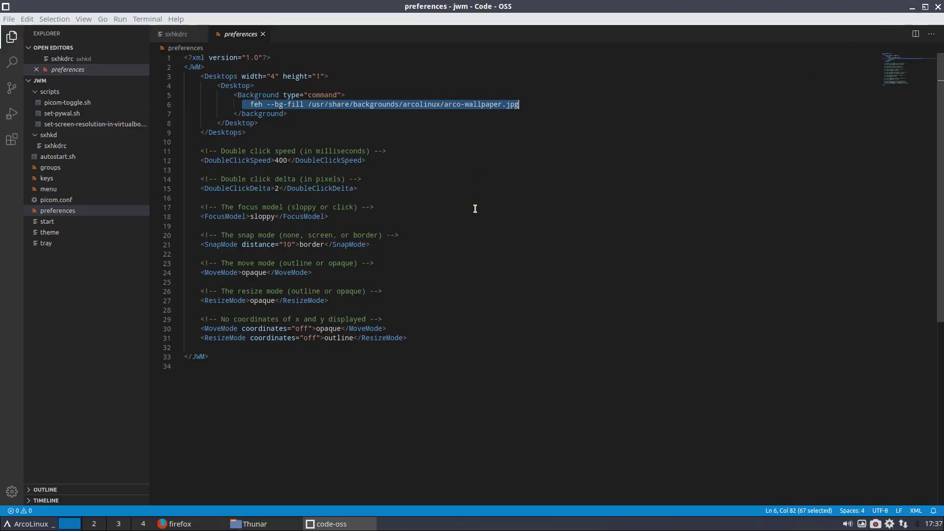
Open the theme file via start and tray, select the line-4 documentation link, and bring Firefox back.
left_click(312, 227)
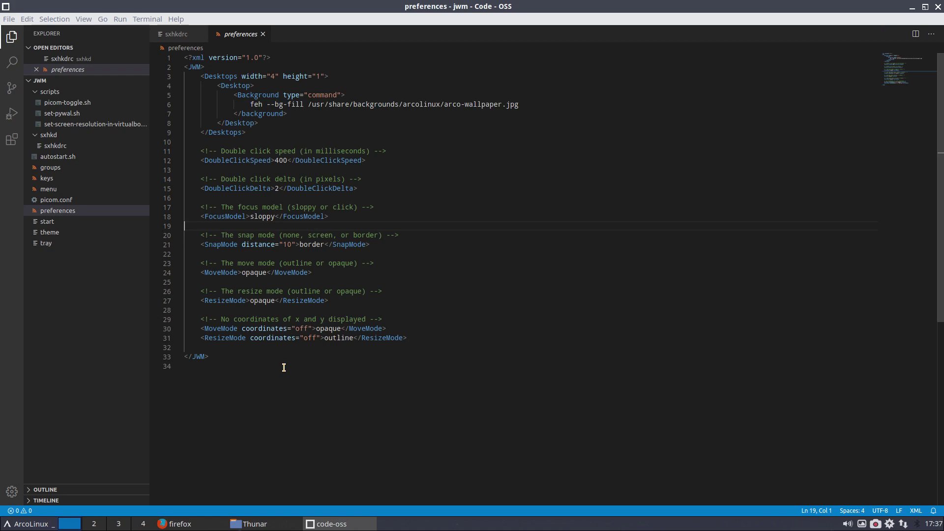
left_click(63, 224)
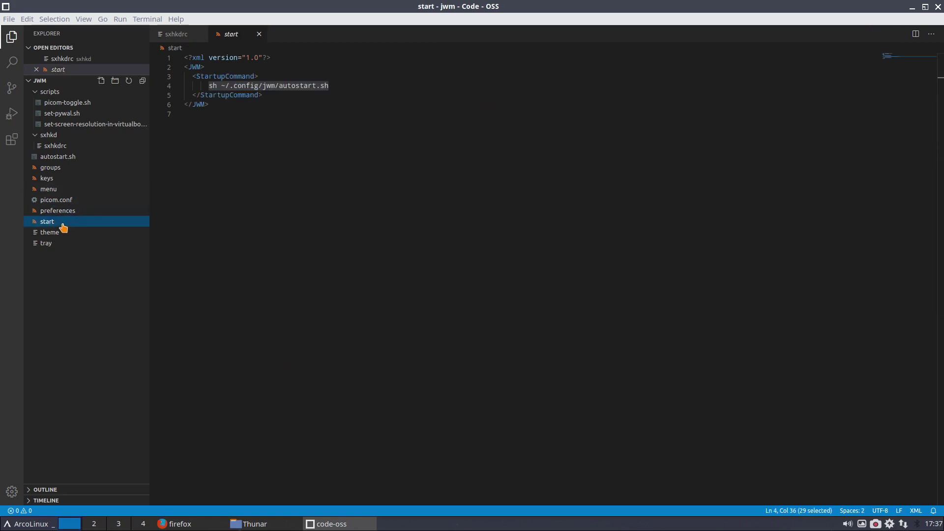
left_click(61, 242)
left_click(61, 234)
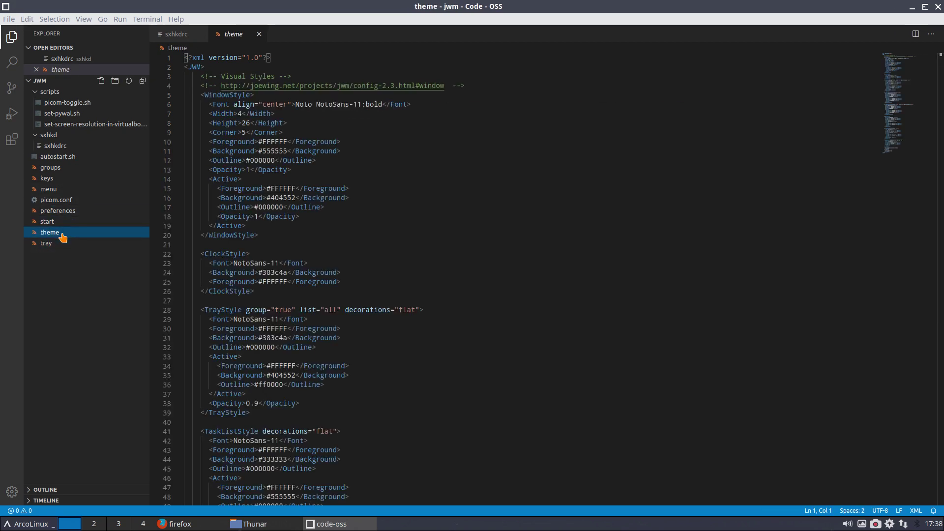
scroll(440, 197, "down", 1)
scroll(439, 197, "up", 1)
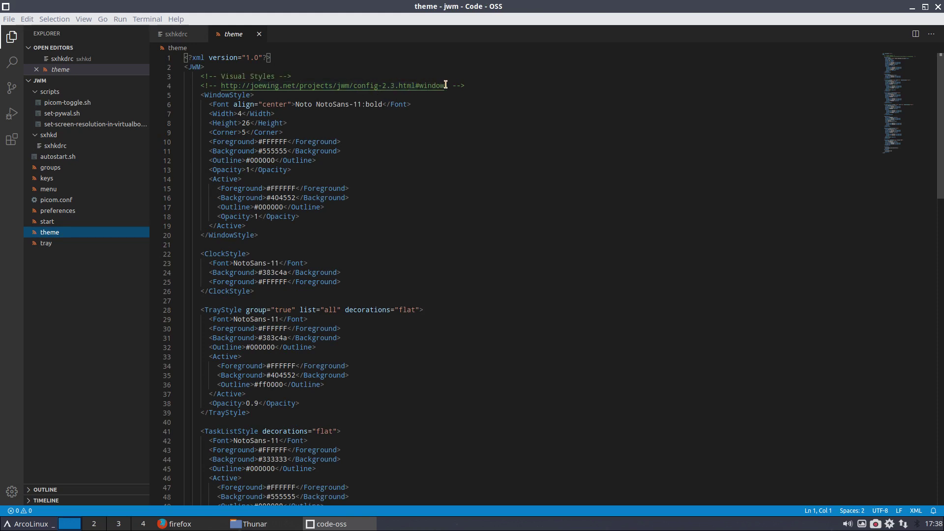
left_click_drag(445, 86, 223, 85)
key("ctrl+c")
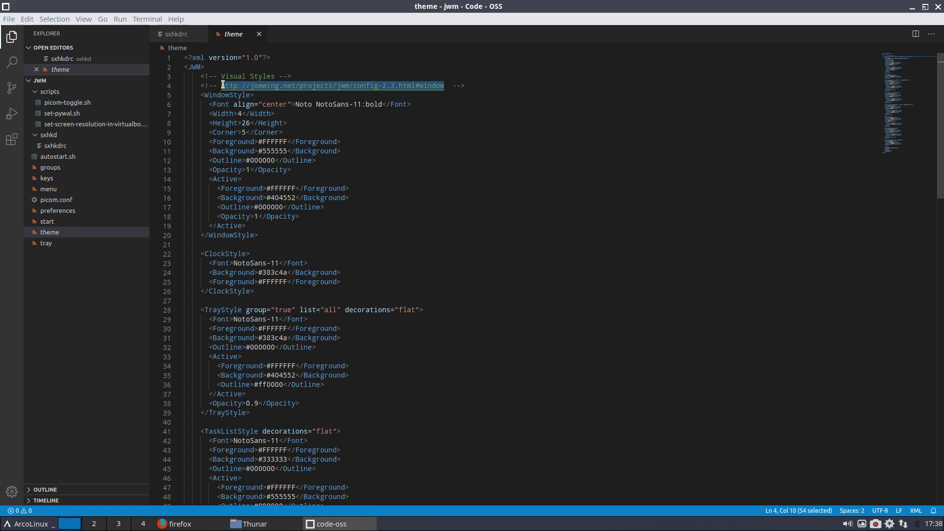
left_click(197, 525)
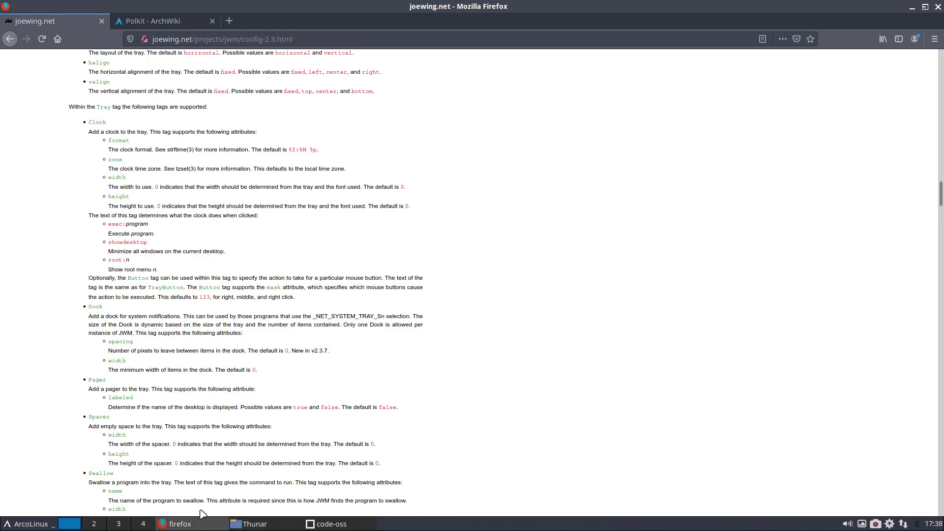
Load the copied config-2.3.html#window link in a new Firefox tab and scroll to Clock Style.
left_click(228, 22)
key("ctrl+v")
key("Return")
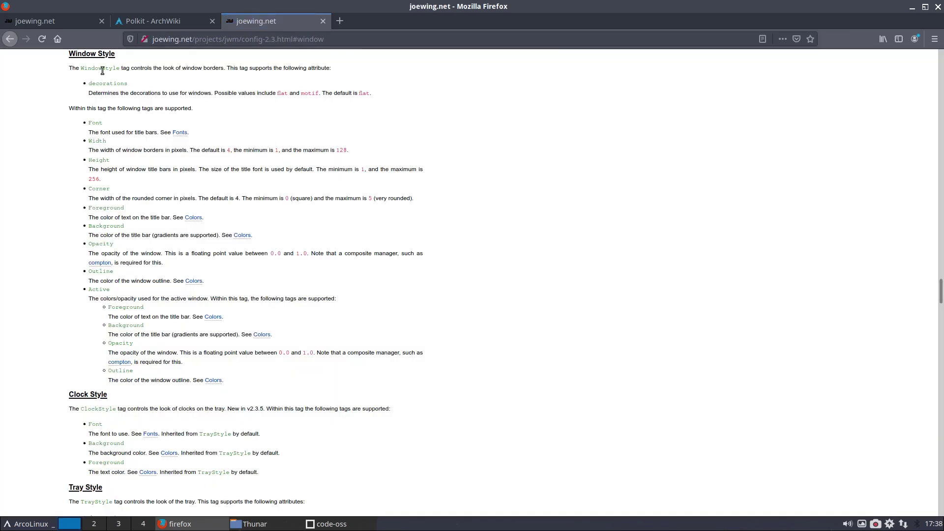
scroll(56, 333, "down", 5)
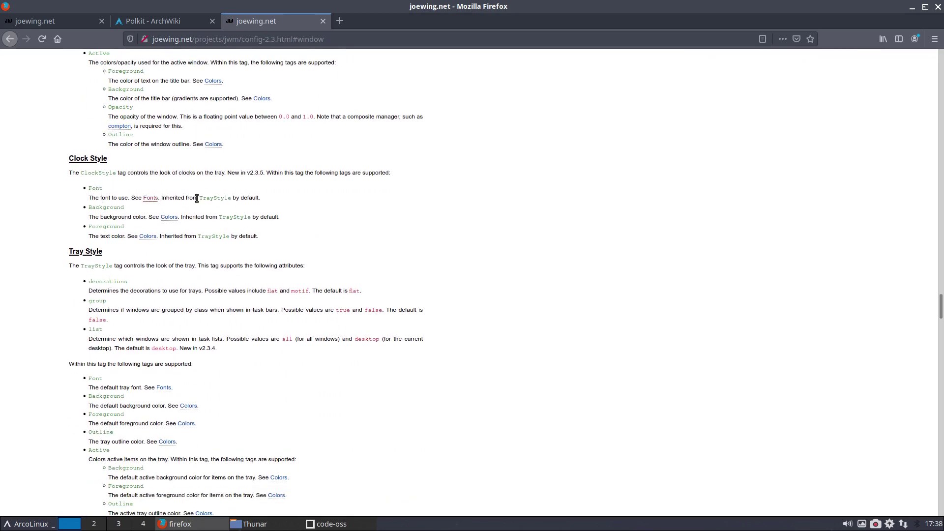
double_click(344, 173)
left_click(911, 10)
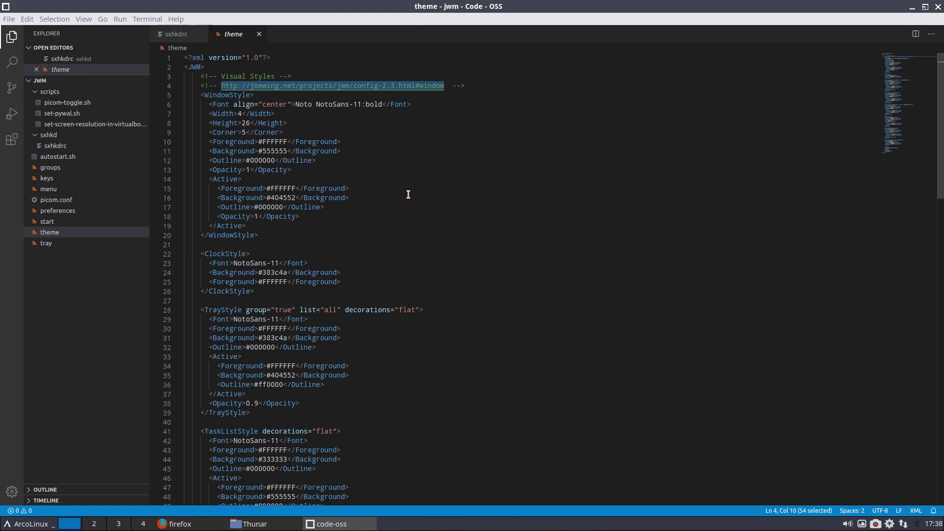
Select the window background colour #555555 on line 11 and bring Firefox back to front.
left_click(343, 120)
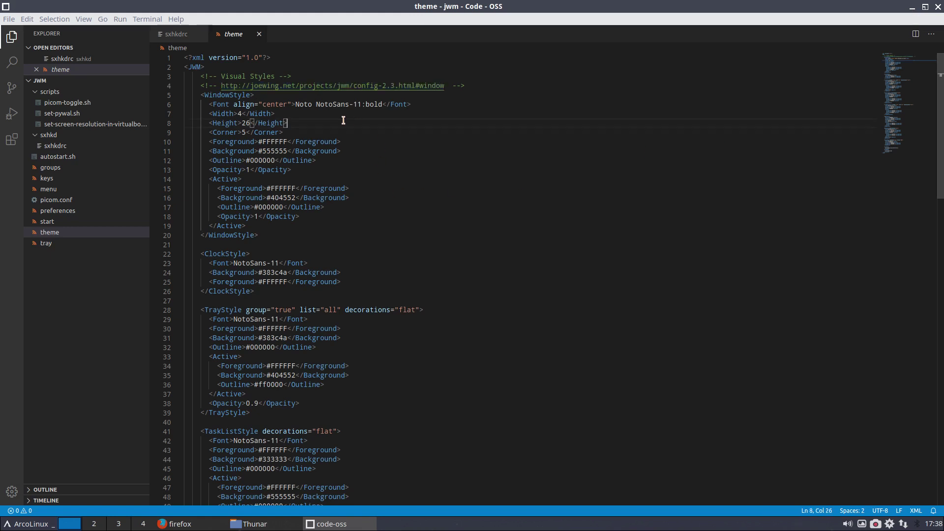
double_click(306, 105)
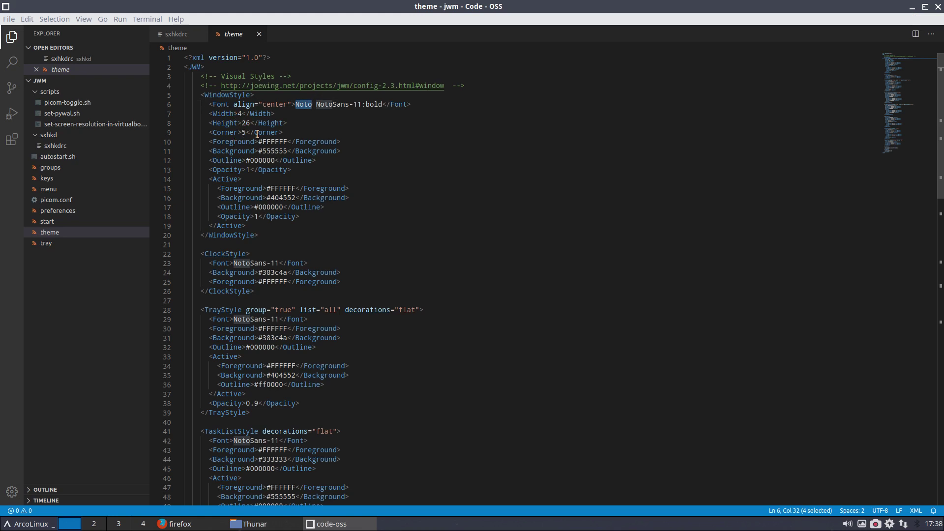
left_click(274, 152)
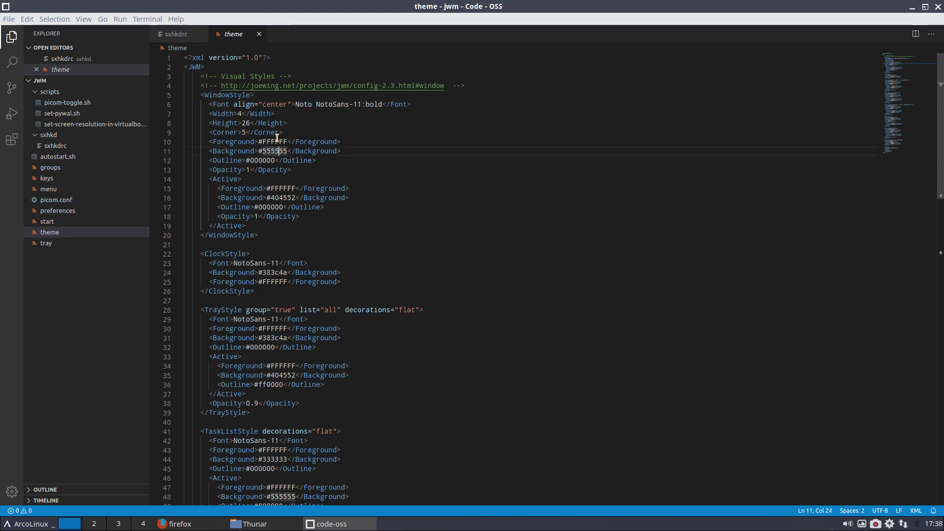
left_click_drag(287, 151, 258, 151)
key("ctrl+c")
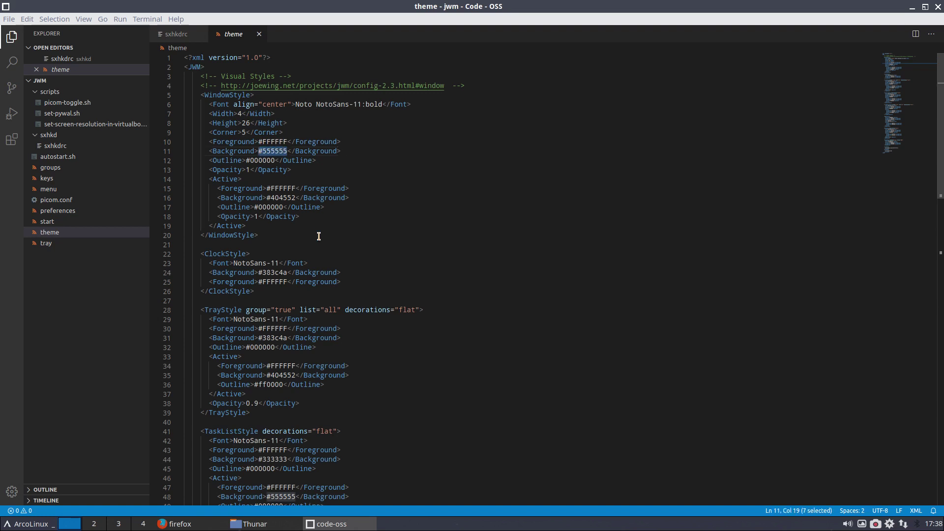
left_click(178, 523)
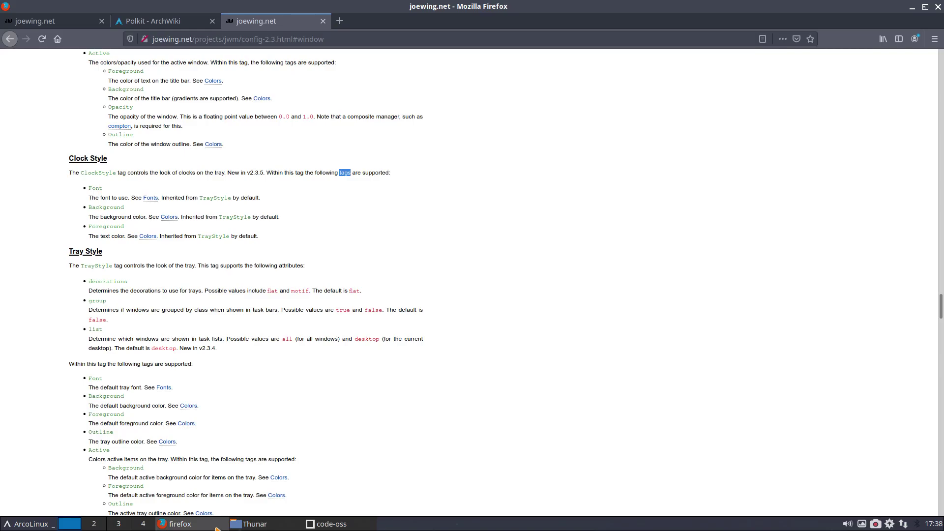
Search Google for the pasted colour #555555 in a new tab.
key("ctrl+t")
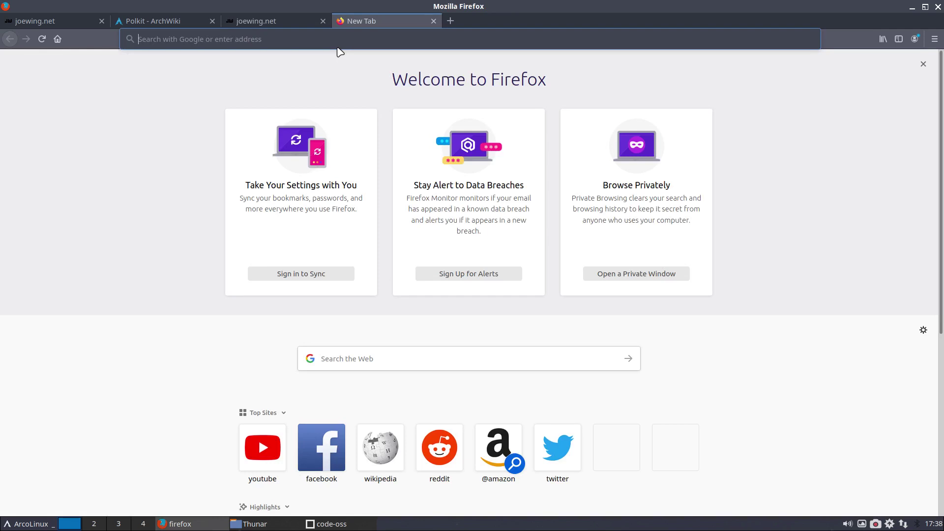
key("ctrl+v")
key("Return")
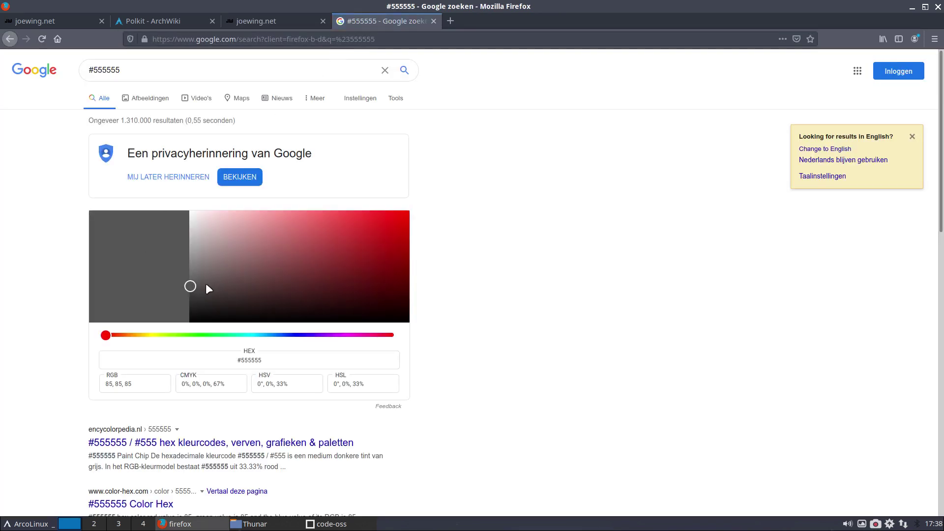
Adjust the colour picker to the gold shade #c4a554 and select its HEX value.
left_click_drag(193, 287, 147, 249)
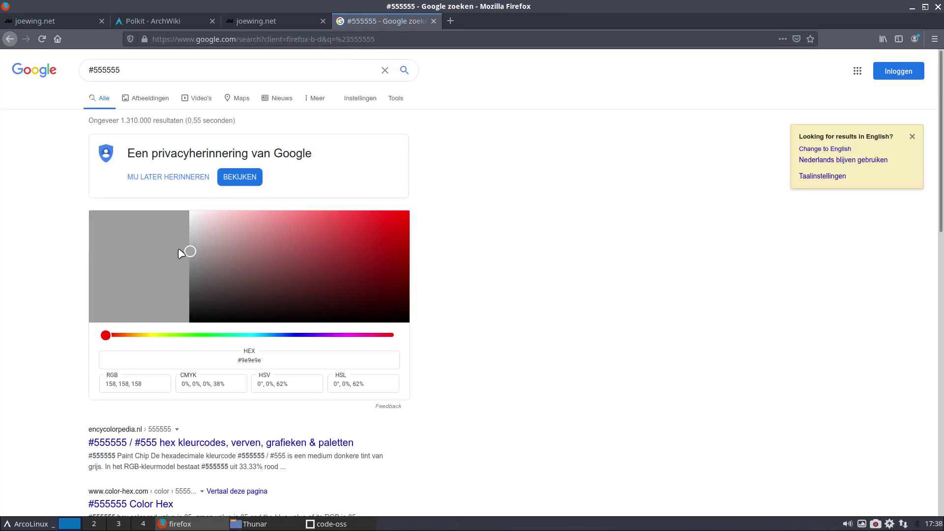
left_click(141, 335)
left_click(264, 266)
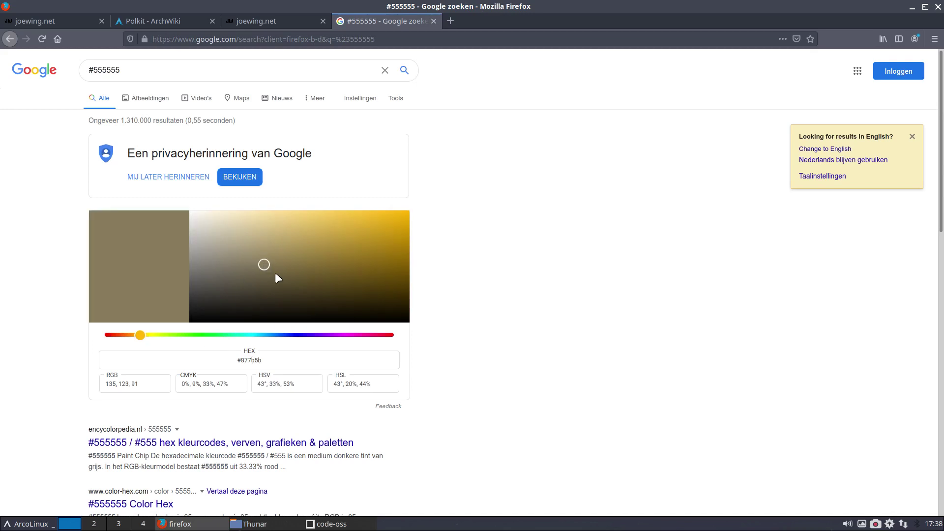
left_click(315, 237)
left_click_drag(141, 384, 102, 384)
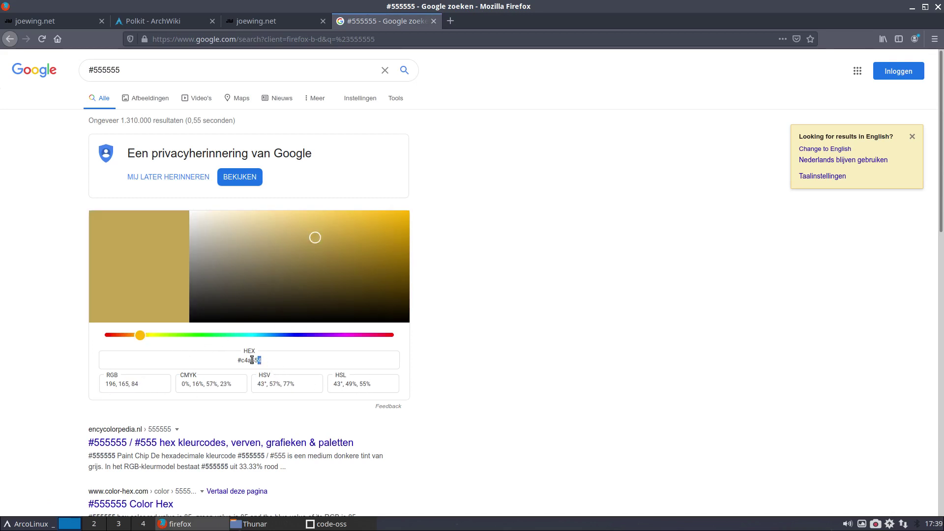
left_click_drag(269, 360, 231, 360)
left_click(913, 7)
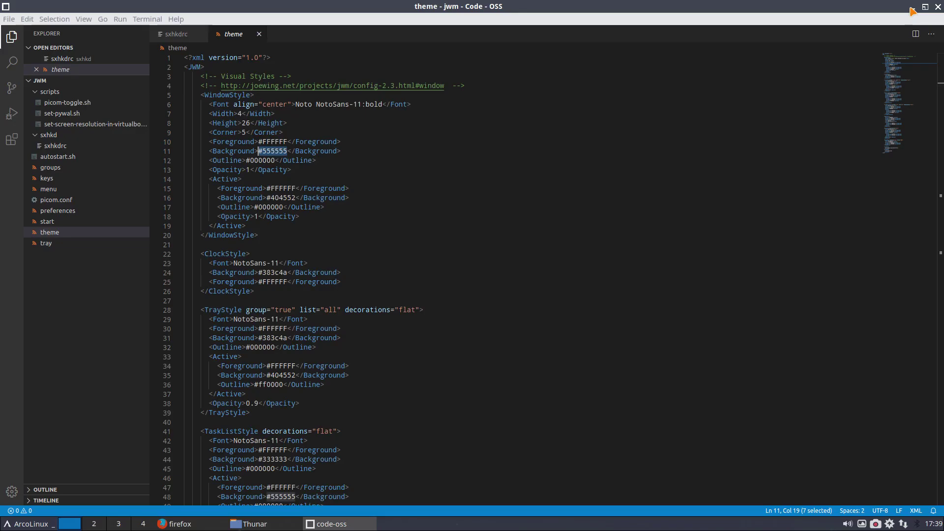
Scroll to the IconPath section and select /usr/share/icons/Surfn-Arc/ on line 97.
double_click(284, 151)
scroll(314, 208, "down", 5)
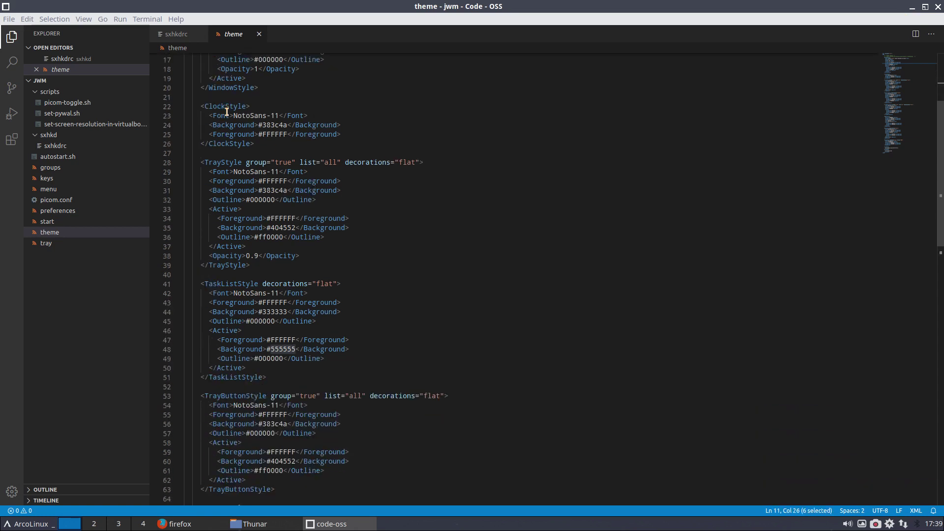
scroll(217, 280, "down", 4)
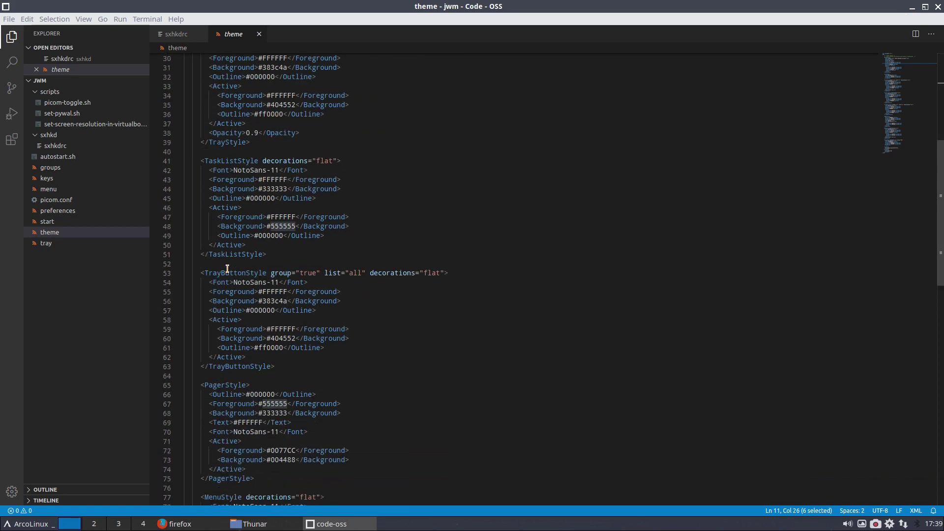
scroll(227, 269, "down", 4)
scroll(221, 289, "down", 3)
scroll(216, 320, "up", 1)
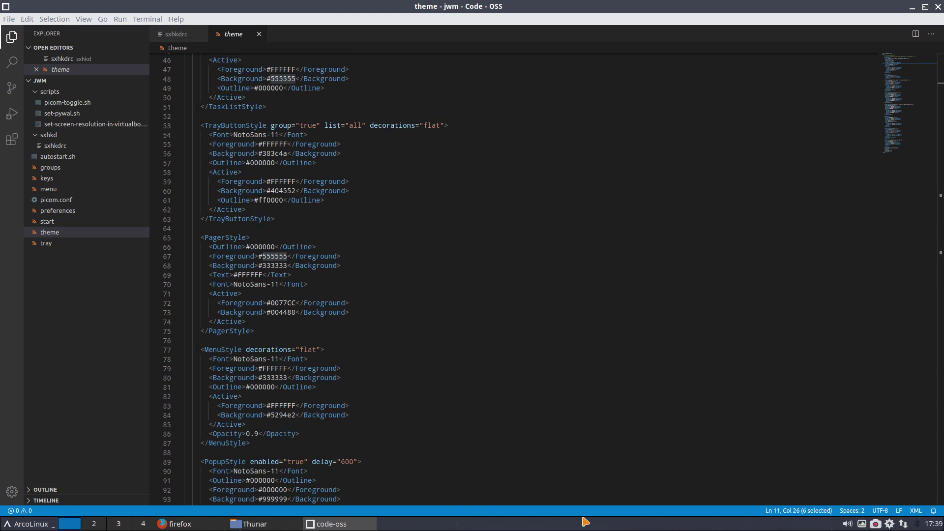
scroll(203, 403, "down", 5)
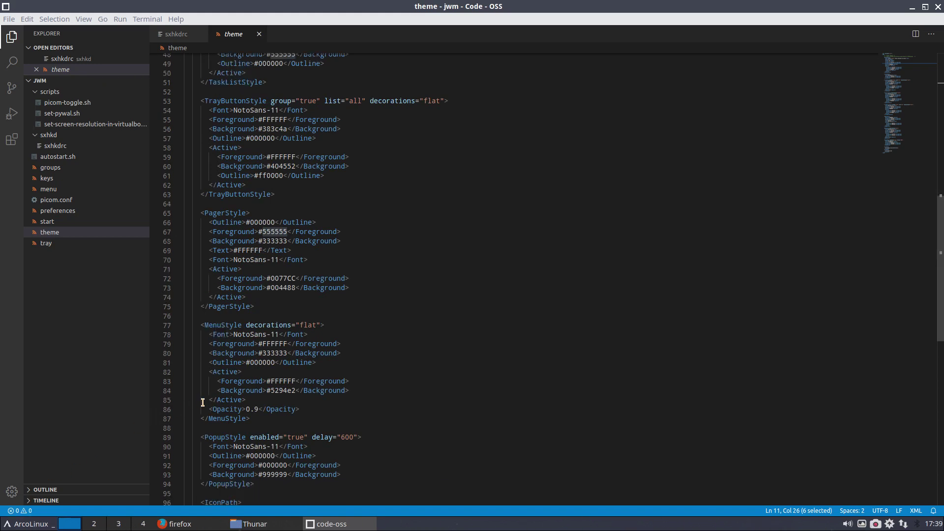
scroll(202, 402, "down", 1)
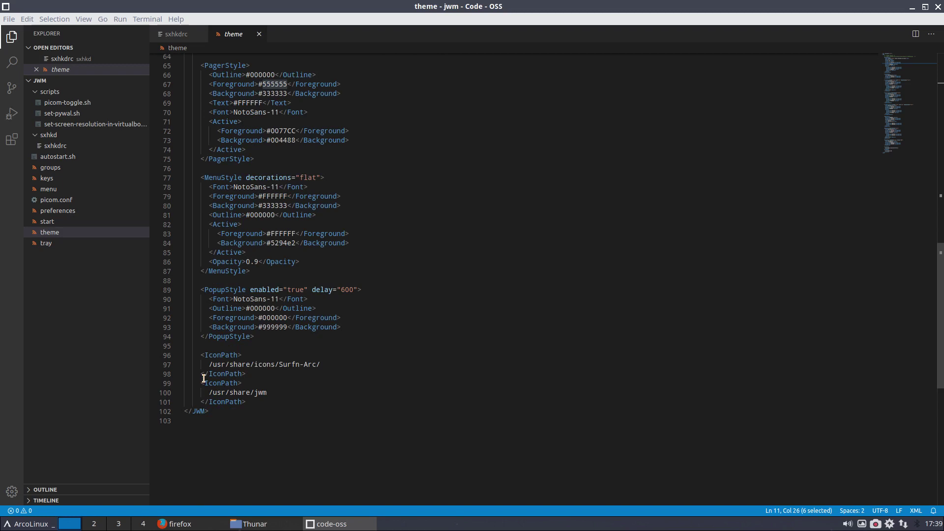
left_click_drag(207, 364, 326, 366)
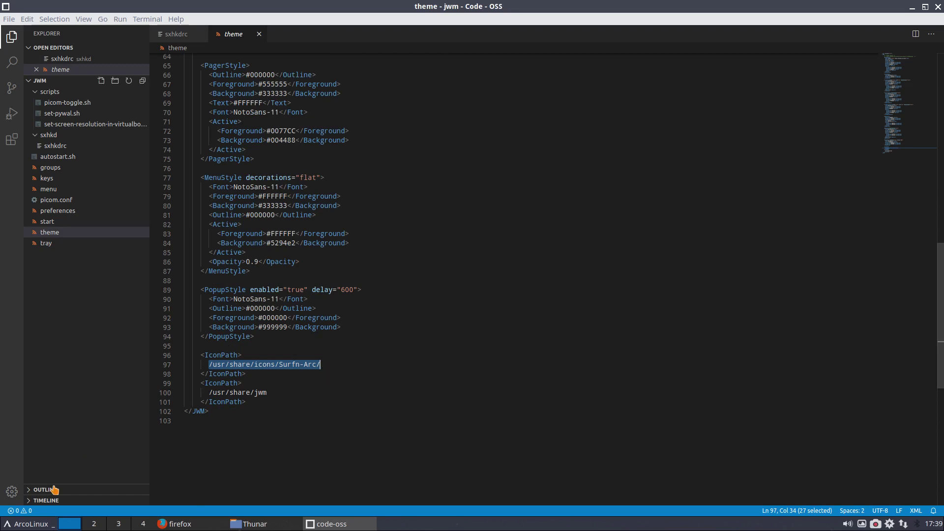
left_click(20, 526)
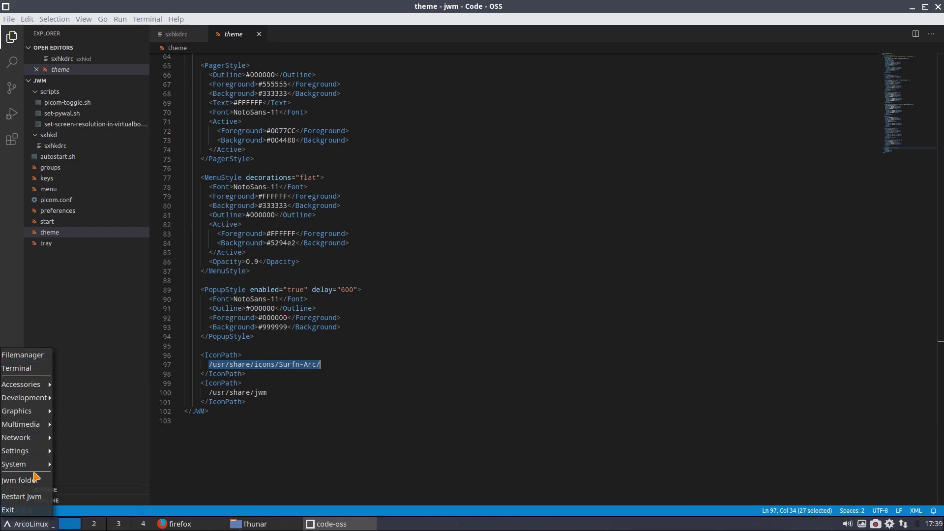
Browse the root menu's Accessories and System submenus, dismiss it, and open the tray file.
mouse_move(29, 388)
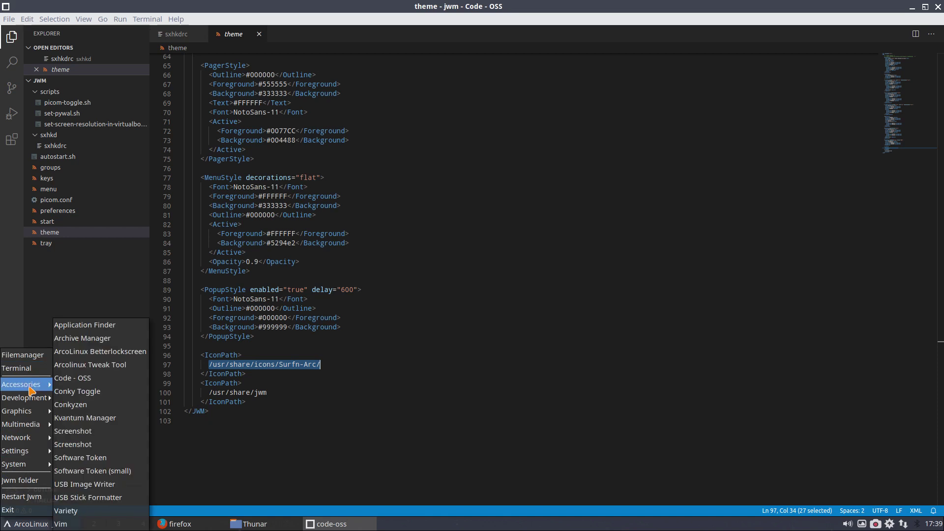
mouse_move(34, 467)
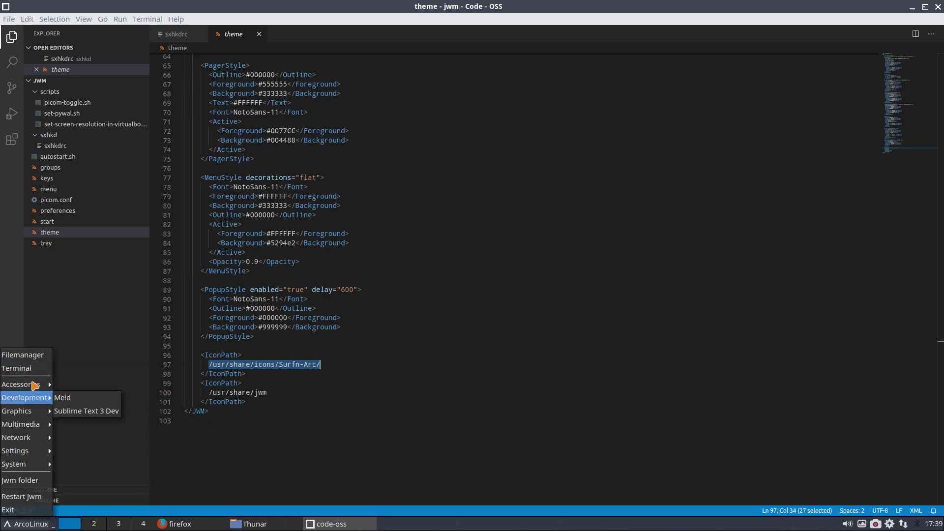
left_click(297, 464)
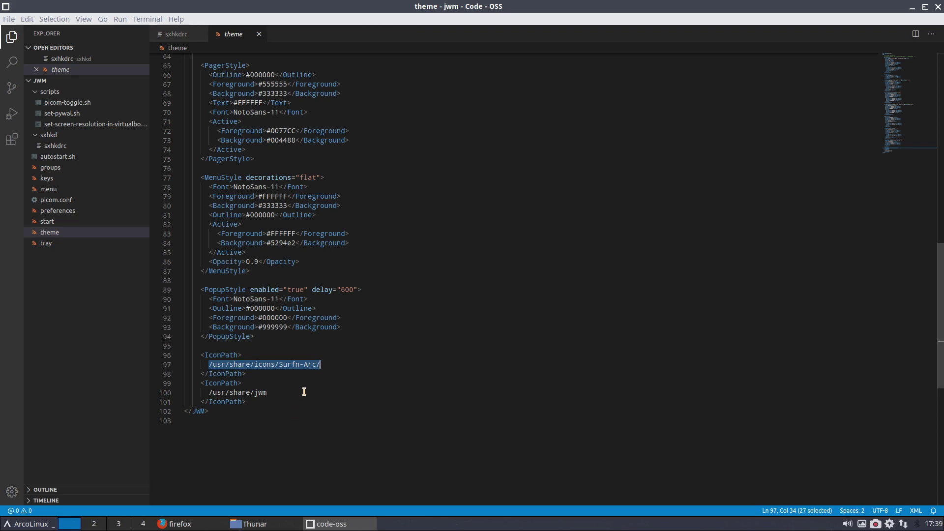
left_click(56, 245)
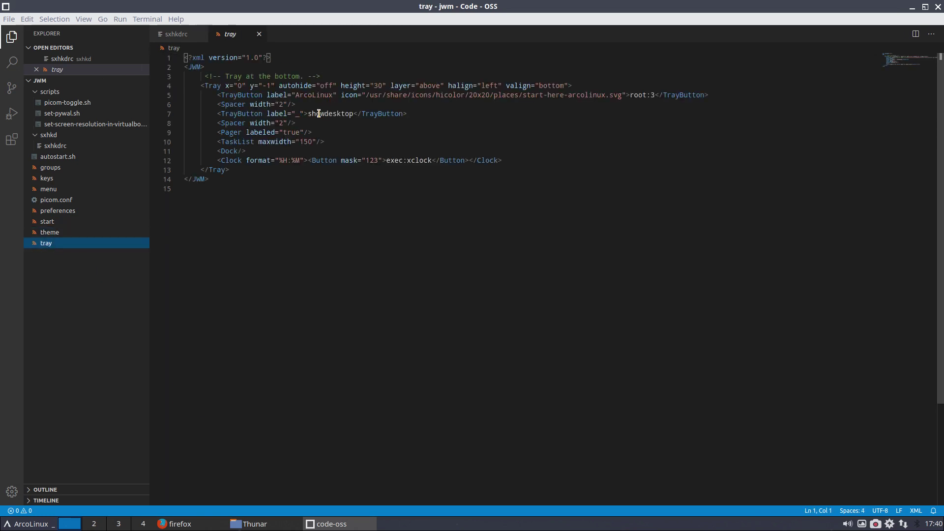
left_click(53, 524)
left_click(53, 524)
left_click(296, 160)
left_click(298, 216)
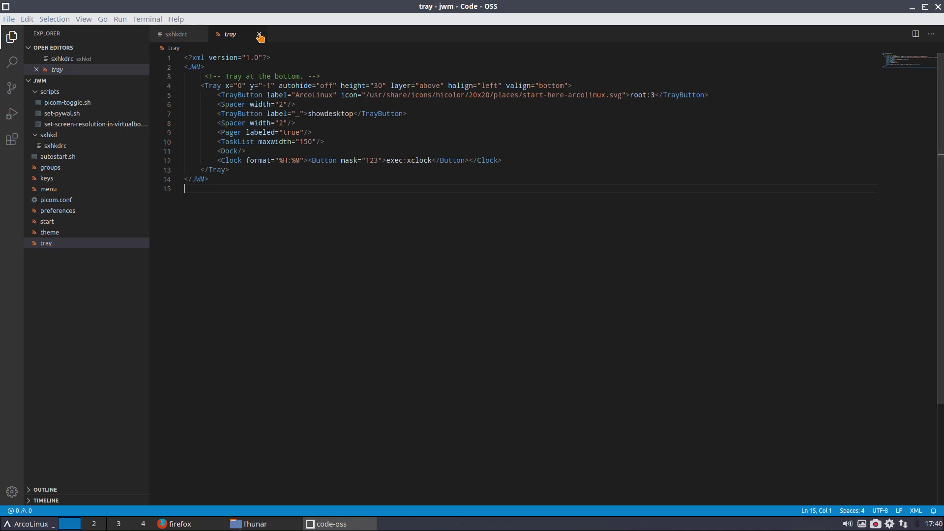
left_click(66, 104)
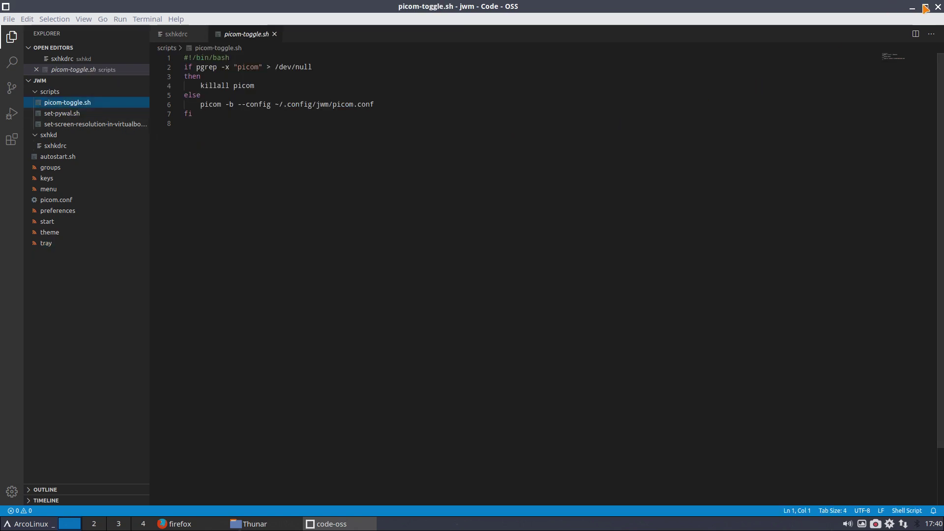
Close Code - OSS, launch a Termite terminal with neofetch, and arrange it over Thunar.
left_click(938, 7)
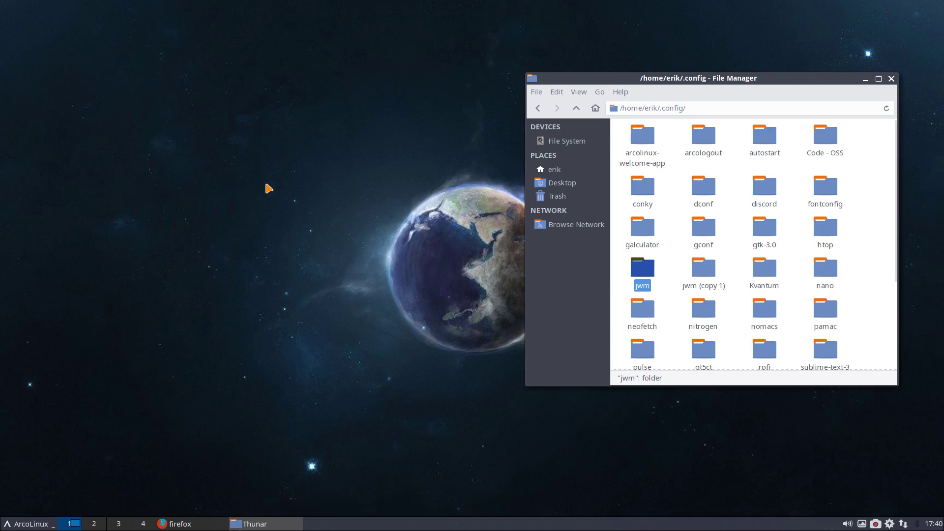
key("ctrl+alt+t")
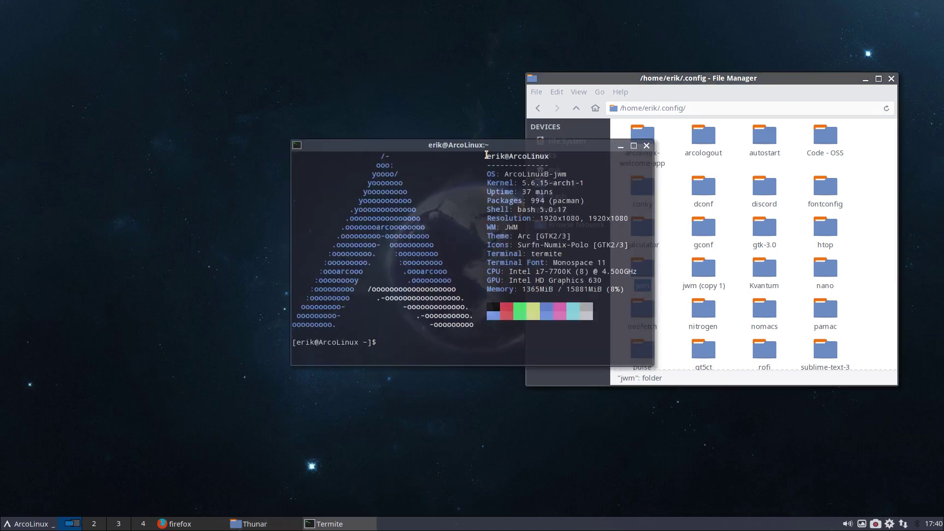
left_click_drag(532, 155, 652, 156)
left_click_drag(570, 146, 754, 154)
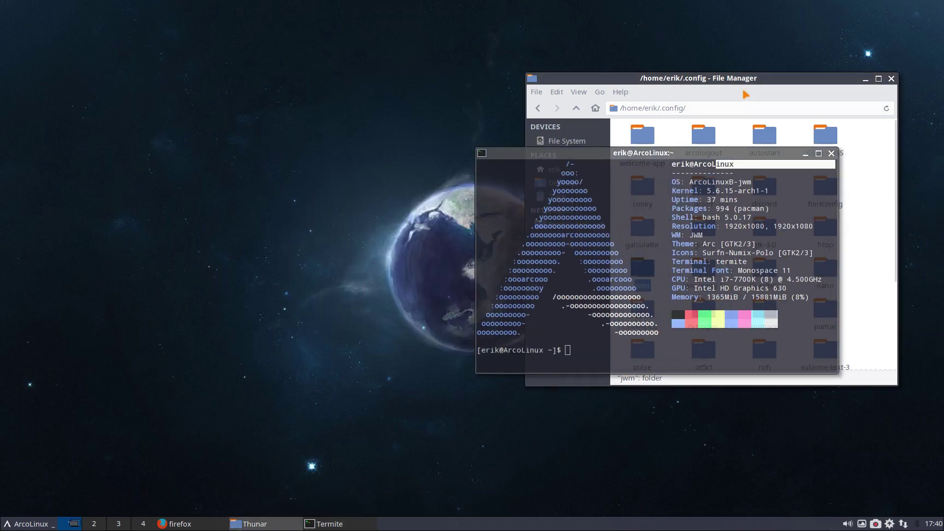
left_click_drag(741, 81, 474, 84)
left_click_drag(677, 155, 621, 155)
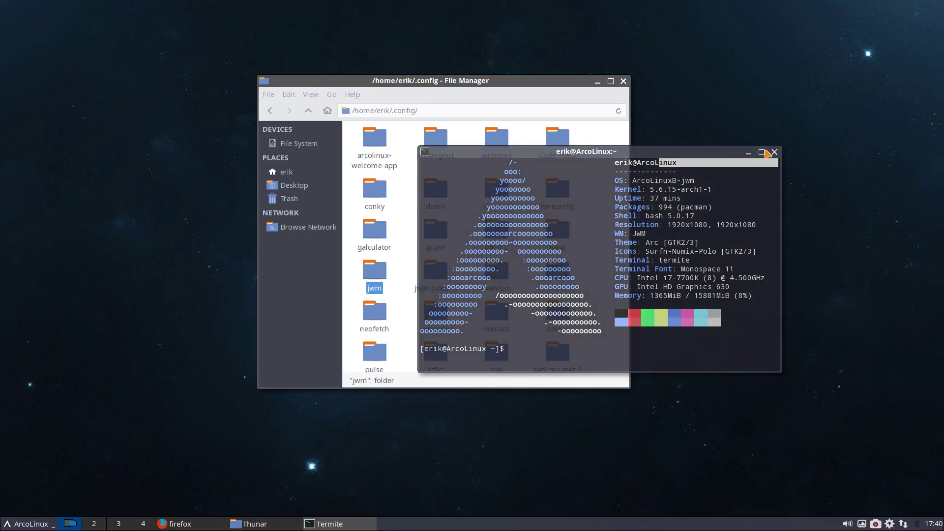
Close Termite and Thunar, then open the Jwm folder from the root menu.
left_click(775, 153)
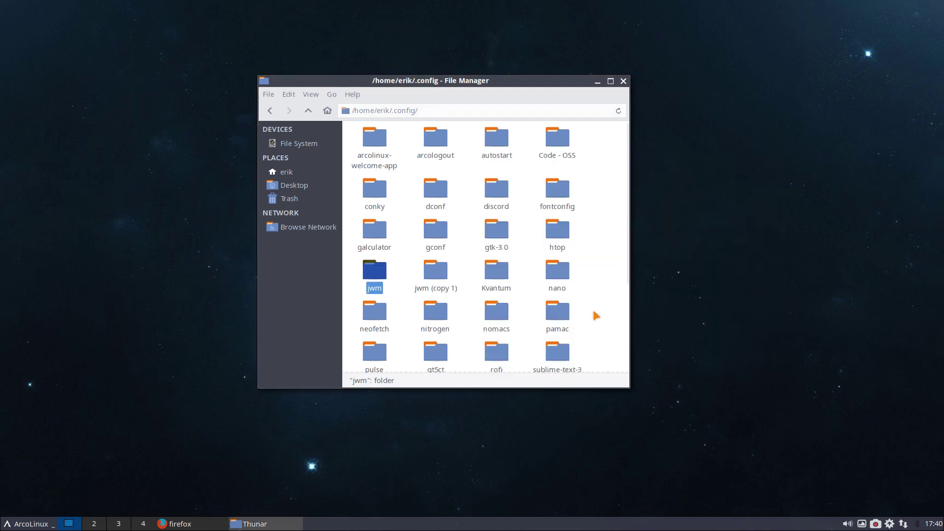
left_click(606, 281)
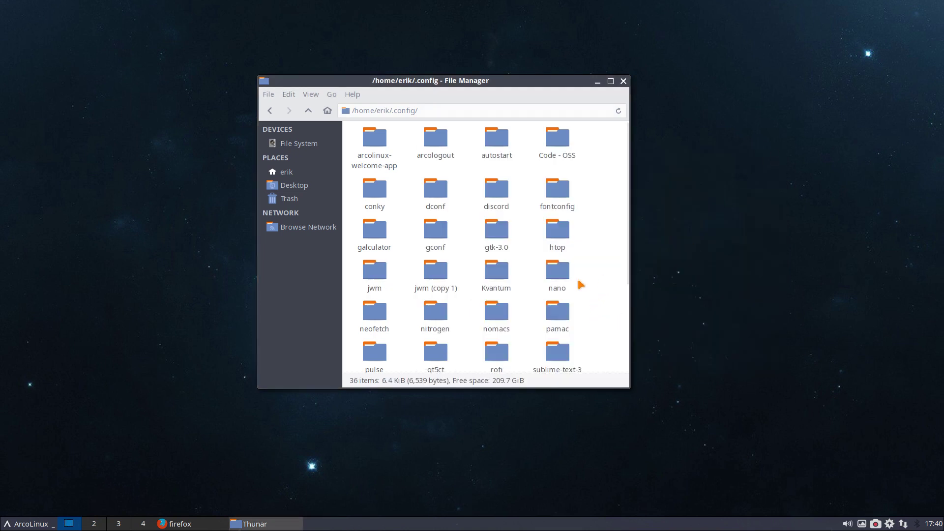
left_click(624, 82)
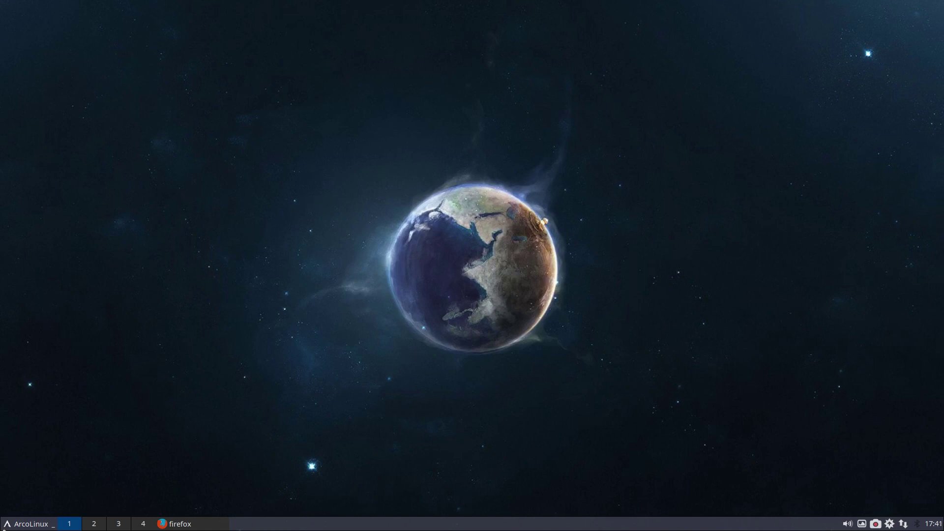
left_click(20, 524)
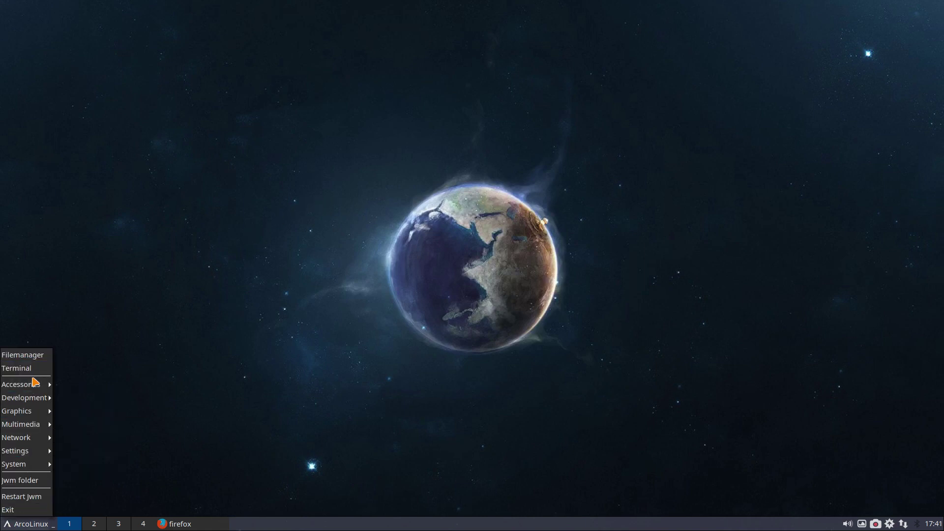
mouse_move(35, 387)
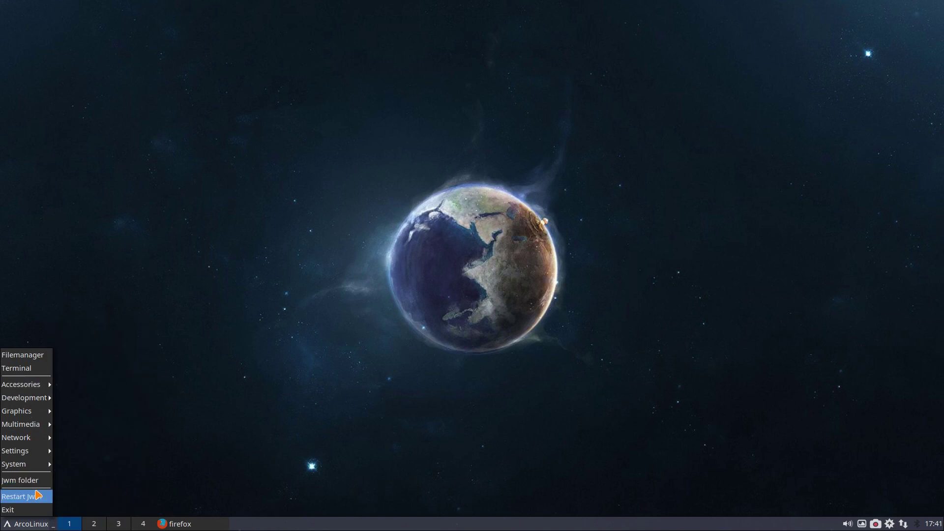
left_click(22, 481)
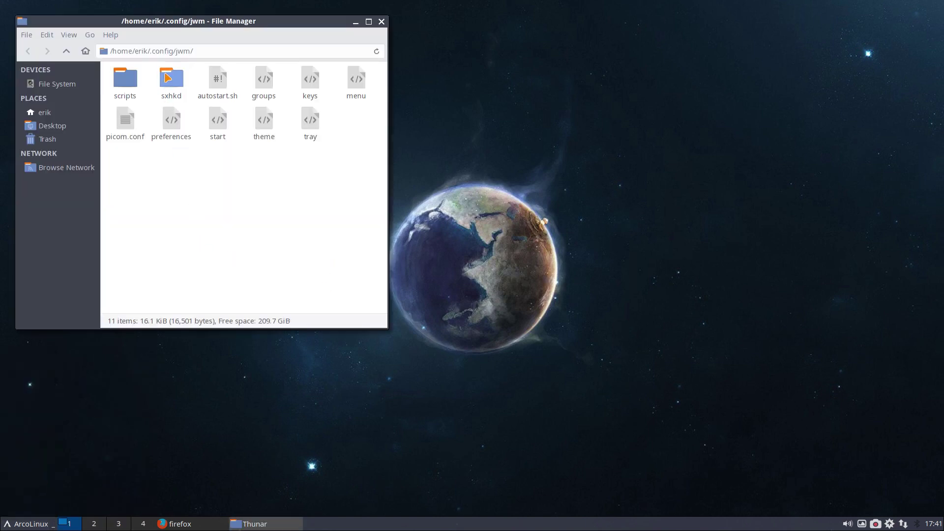
Inspect picom-toggle.sh, set-pywal.sh and set-screen-resolution-in-virtualbox.sh in scripts, then close Thunar.
double_click(117, 78)
left_click(136, 84)
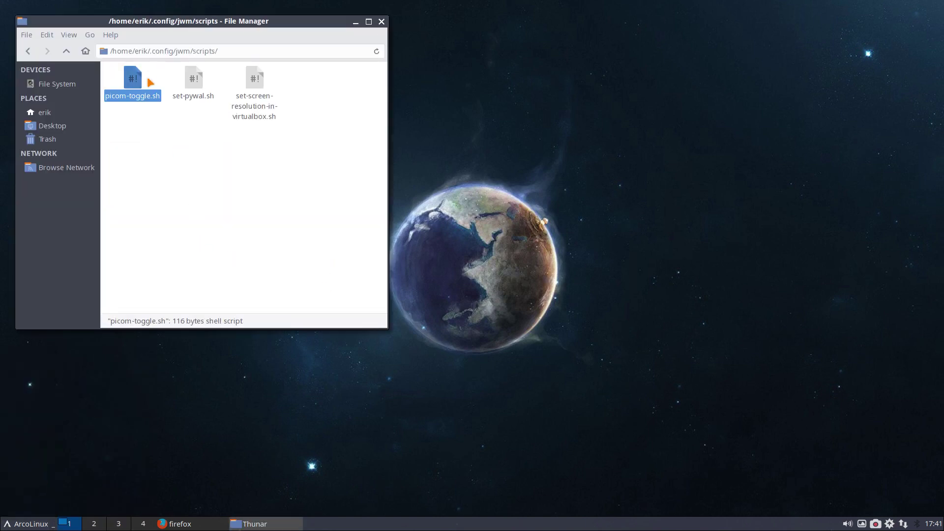
left_click(196, 80)
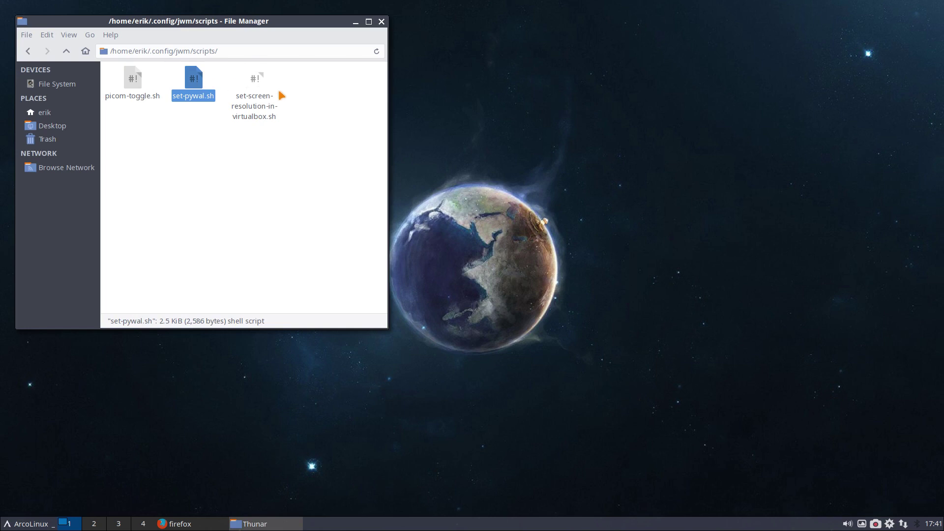
left_click(255, 80)
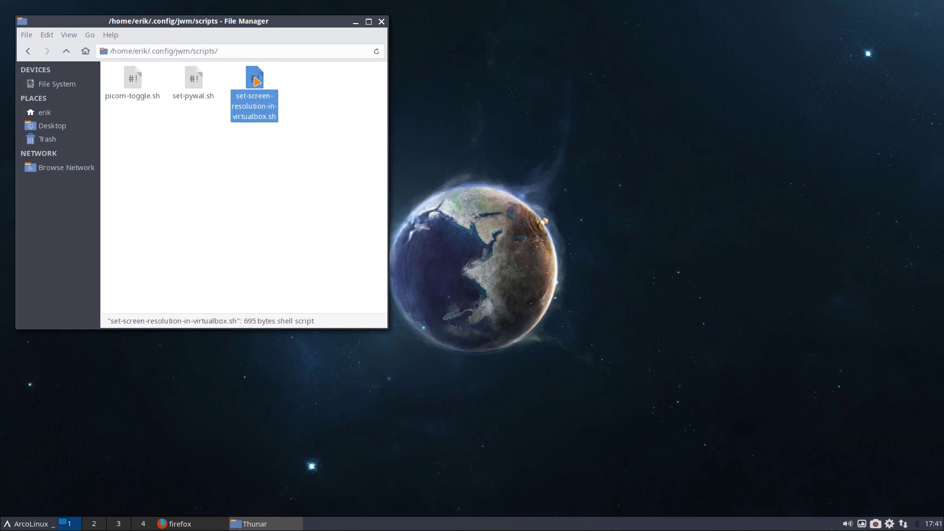
left_click(196, 80)
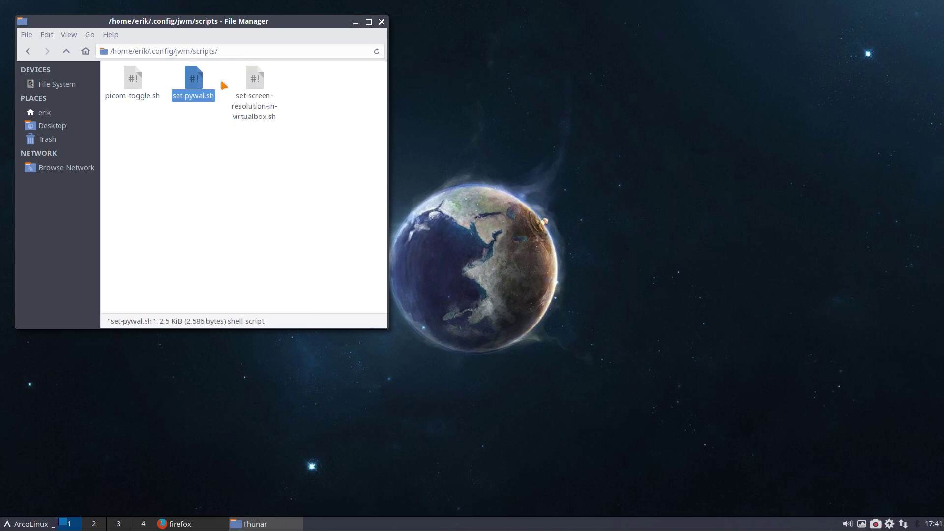
left_click(382, 22)
key("super+Return")
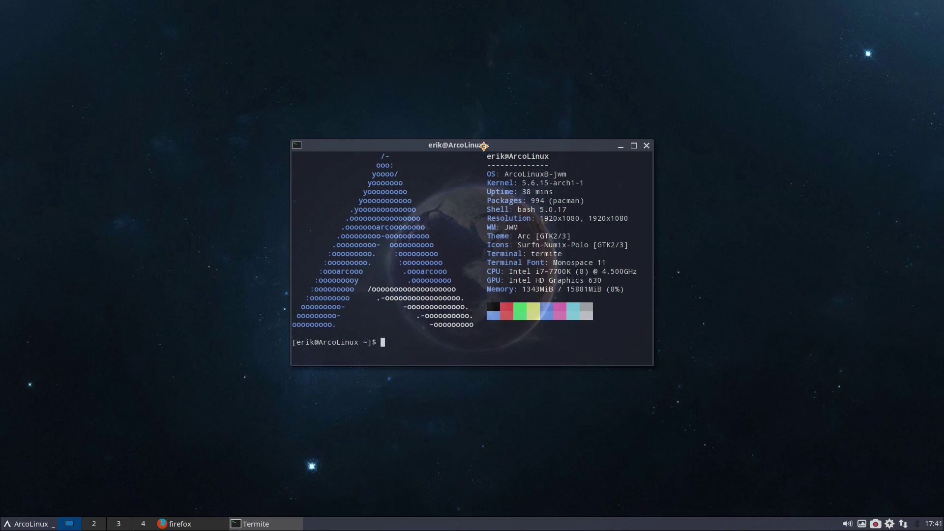
Look up pywal packages via pacman tab completion and a yay pywal search, cancelling both.
left_click_drag(484, 147, 462, 62)
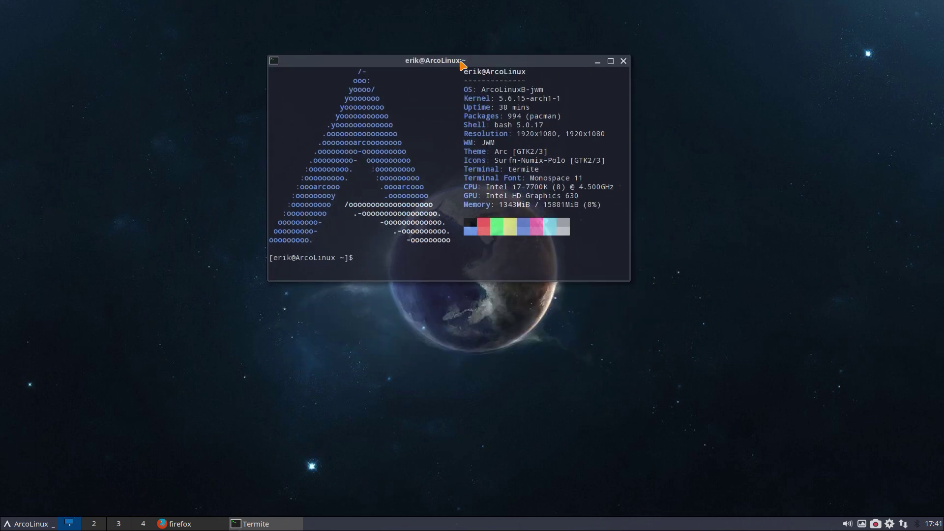
type("sudo pacm")
type("an -S pyu")
key("BackSpace")
type("wl")
key("BackSpace")
key("BackSpace")
key("BackSpace")
key("BackSpace")
key("BackSpace")
key("BackSpace")
type("R pyw")
key("BackSpace")
key("Tab")
key("Tab")
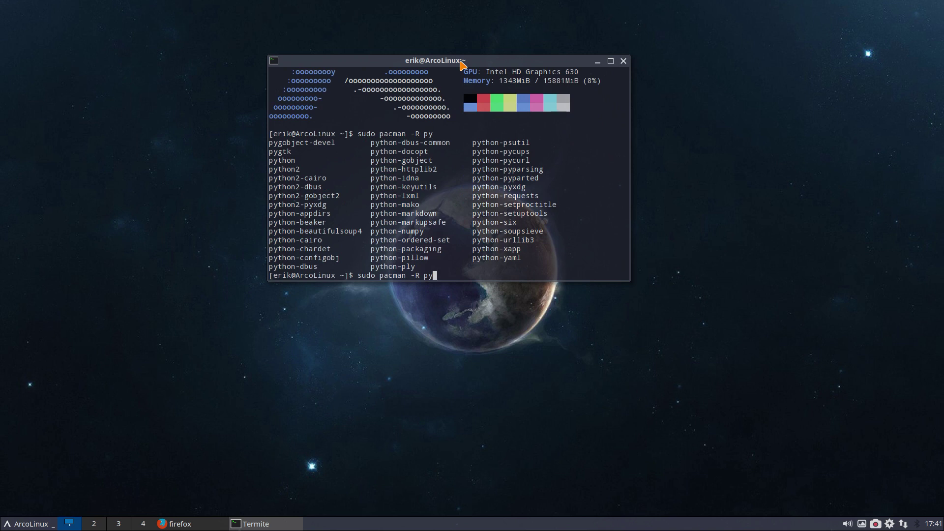
key("ctrl+c")
type("yya")
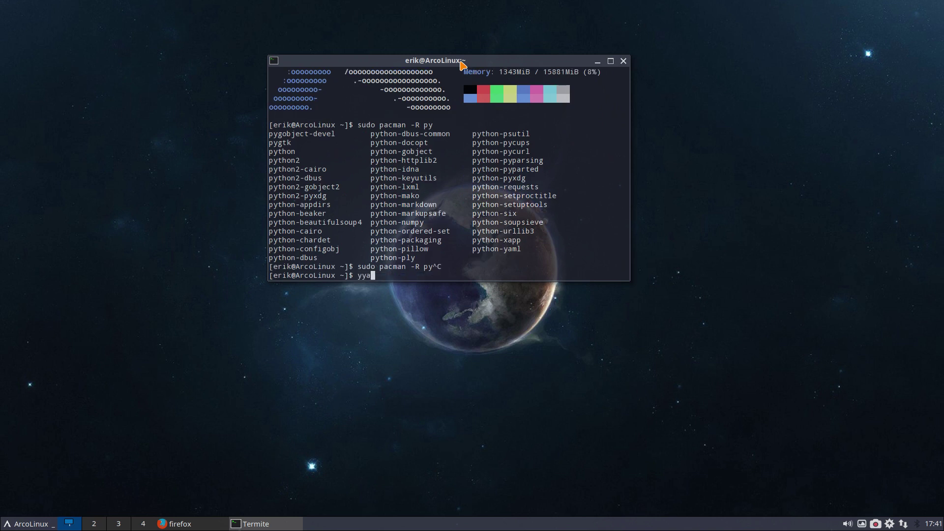
key("BackSpace")
key("BackSpace")
type("ay pywal")
key("Return")
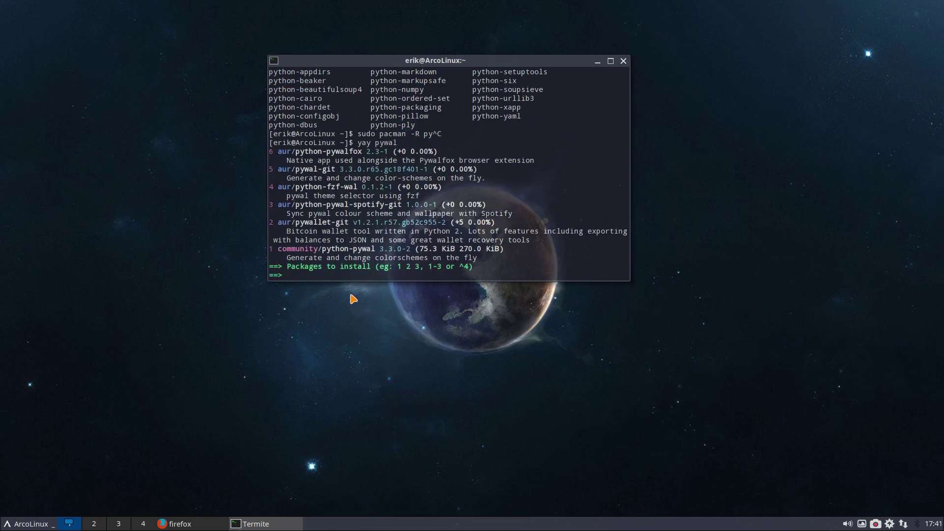
key("Up")
key("ctrl+c")
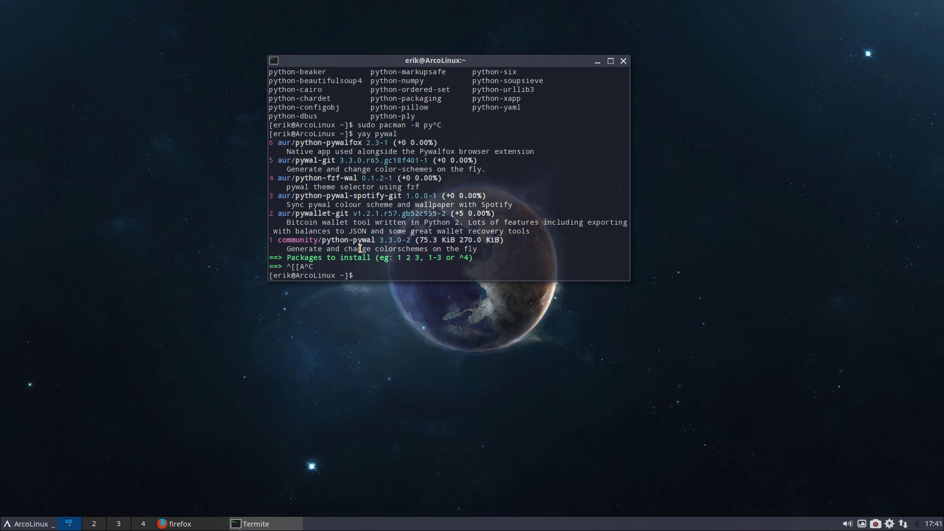
Rerun the failed python-pywal removal command with -S to install it, then close Termite.
type("sudo pacam")
type("n -R python-pyw")
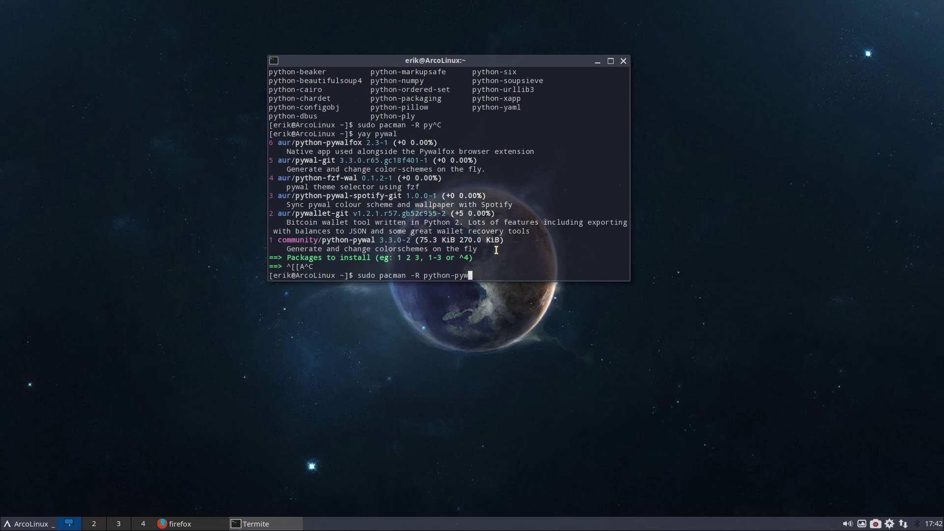
type("al")
key("Return")
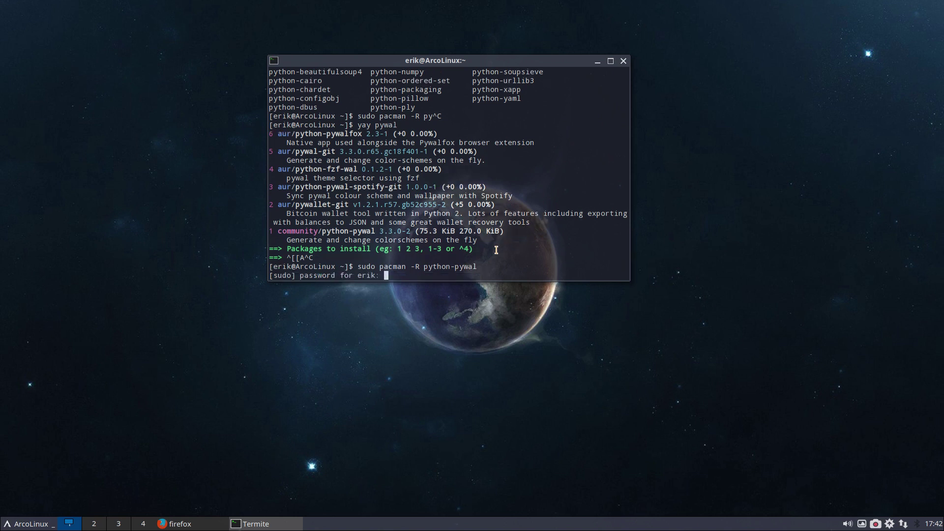
key("Return")
key("Up")
key("BackSpace")
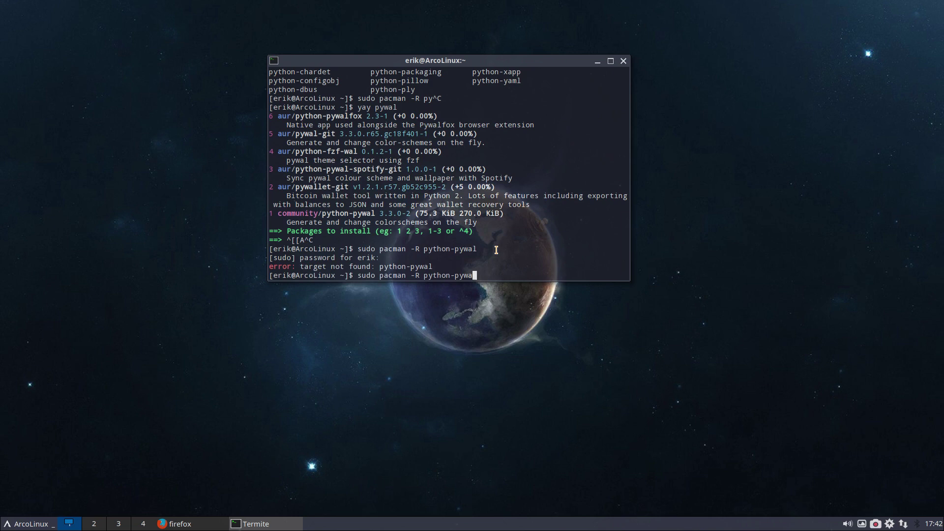
key("Left")
key("Left")
key("Left")
key("Left")
key("Left")
key("Left")
key("Left")
key("Left")
key("Left")
key("Left")
key("Left")
key("Left")
key("BackSpace")
type("S")
key("Return")
key("Return")
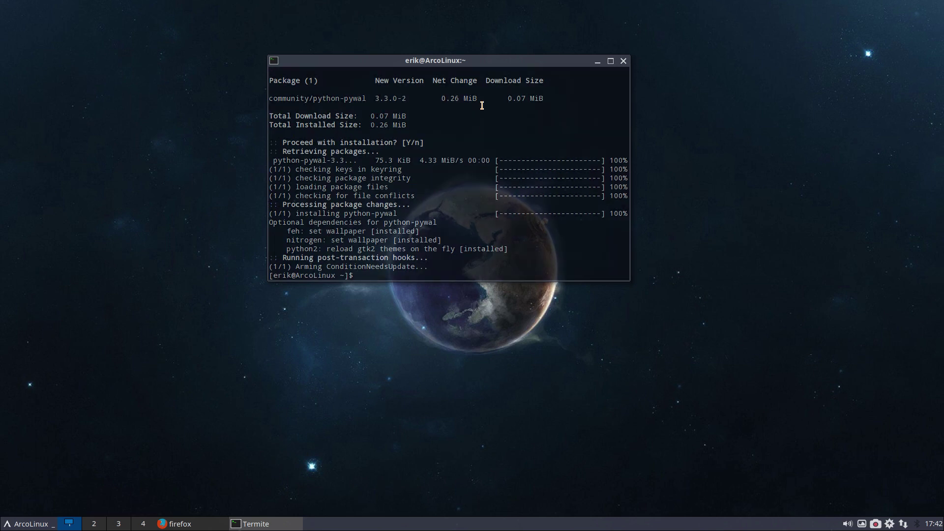
left_click_drag(488, 69, 692, 57)
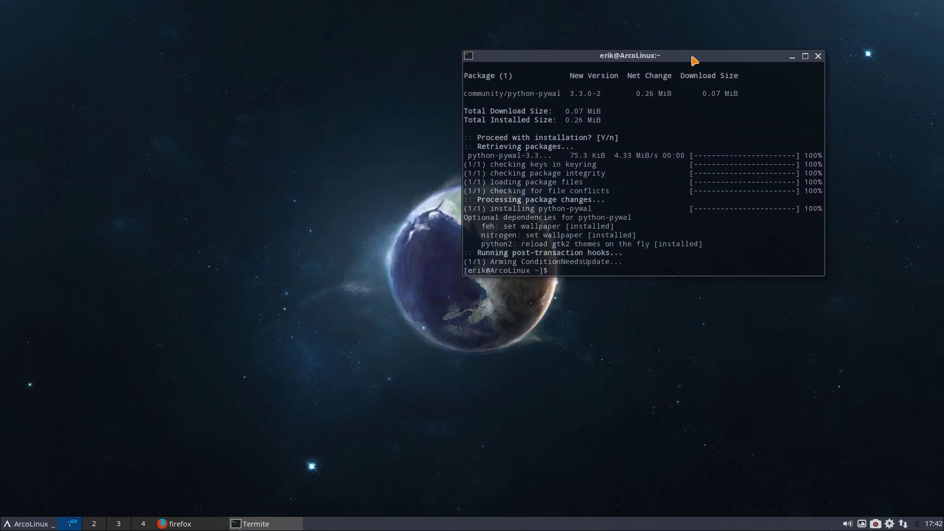
left_click(819, 57)
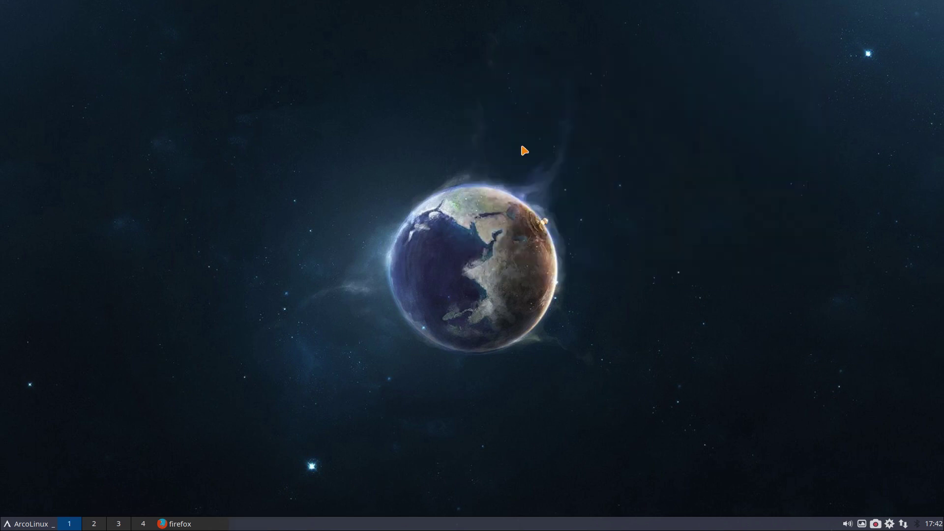
Open a new Termite with neofetch, nudge it up-left, and list the home folder with ls.
key("super+Return")
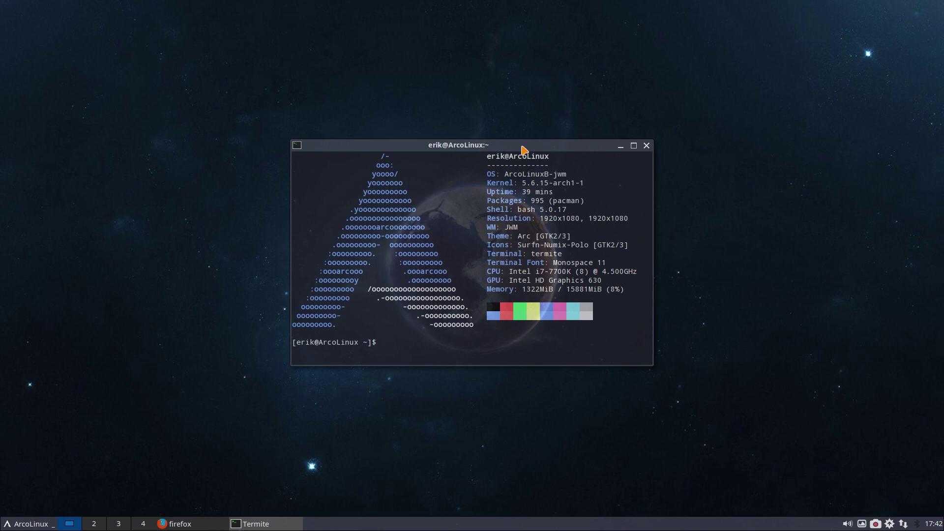
left_click_drag(524, 150, 512, 133)
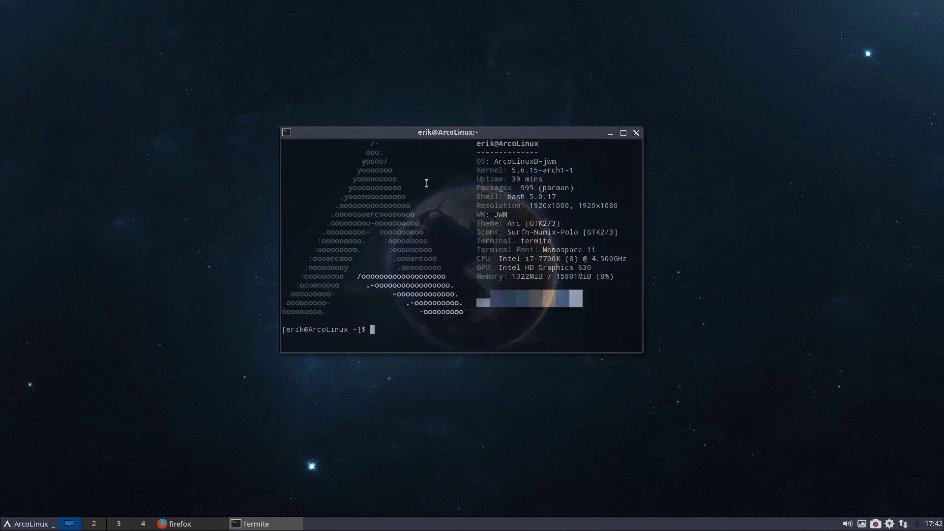
left_click_drag(495, 133, 480, 101)
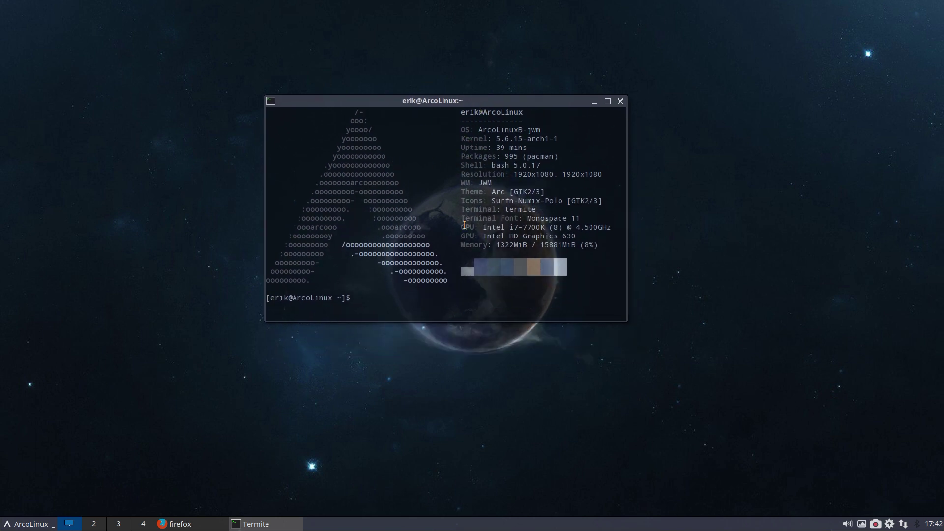
type("ls")
key("Return")
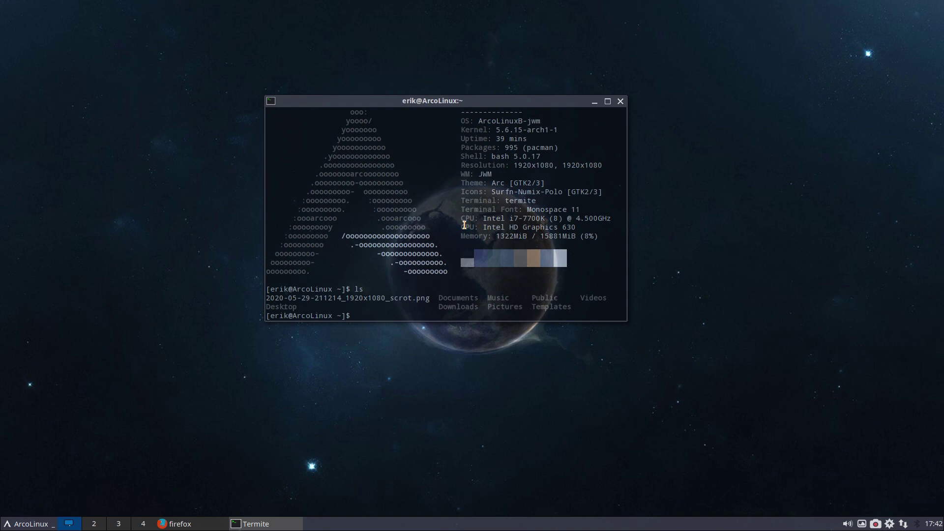
Cycle eleven wallpapers with Ctrl+Alt+N until the blue sci-fi goggles image, then close Termite.
key("ctrl+alt+n")
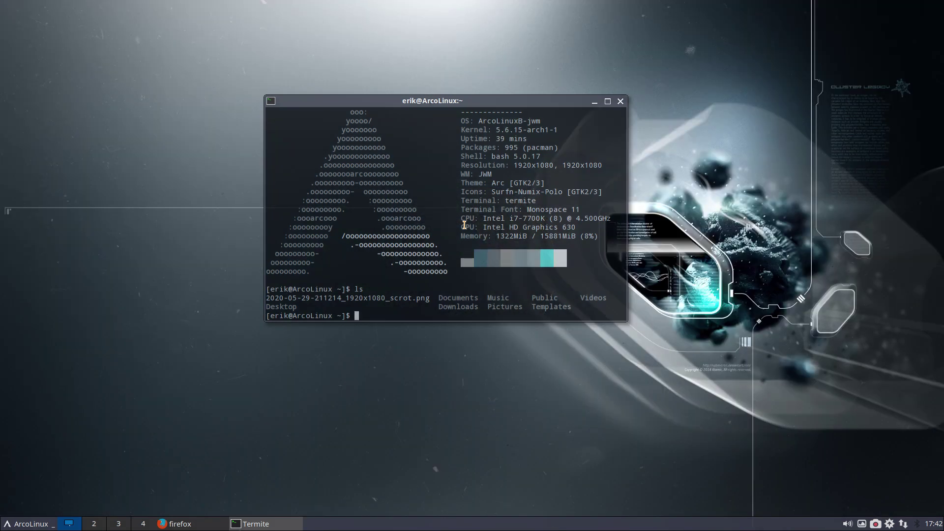
key("ctrl+alt+n")
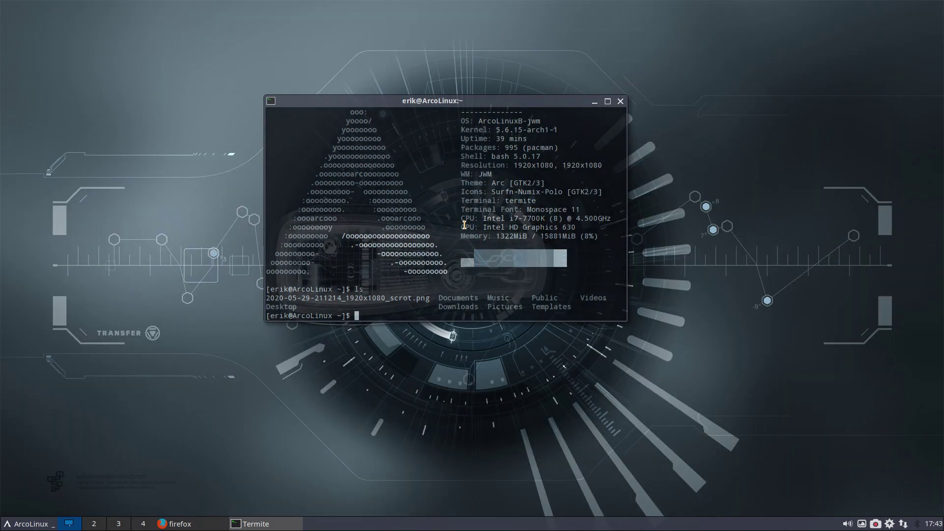
key("ctrl+alt+n")
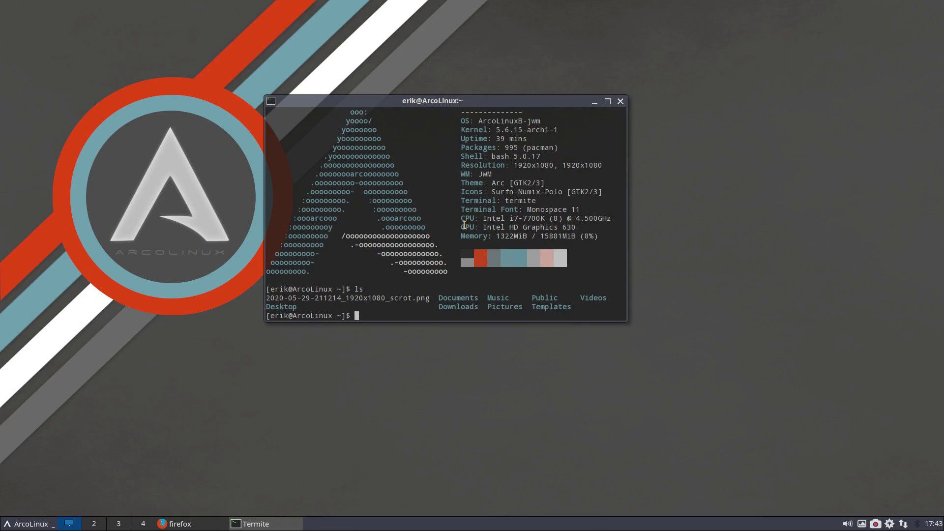
key("ctrl+alt+n")
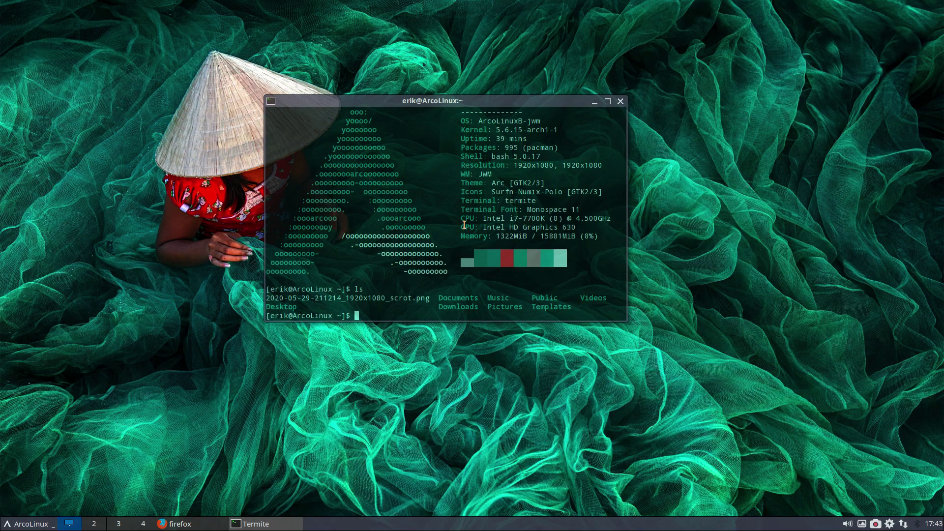
key("ctrl+alt+n")
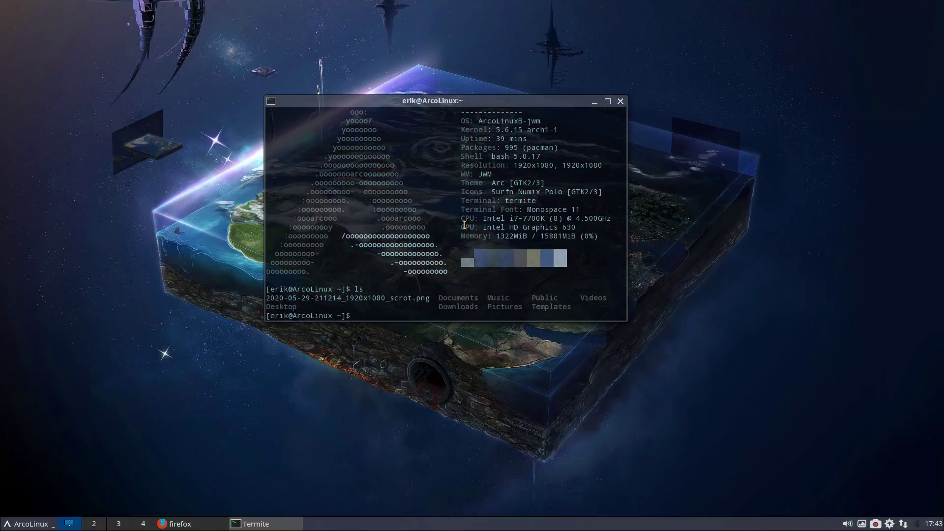
key("ctrl+alt+n")
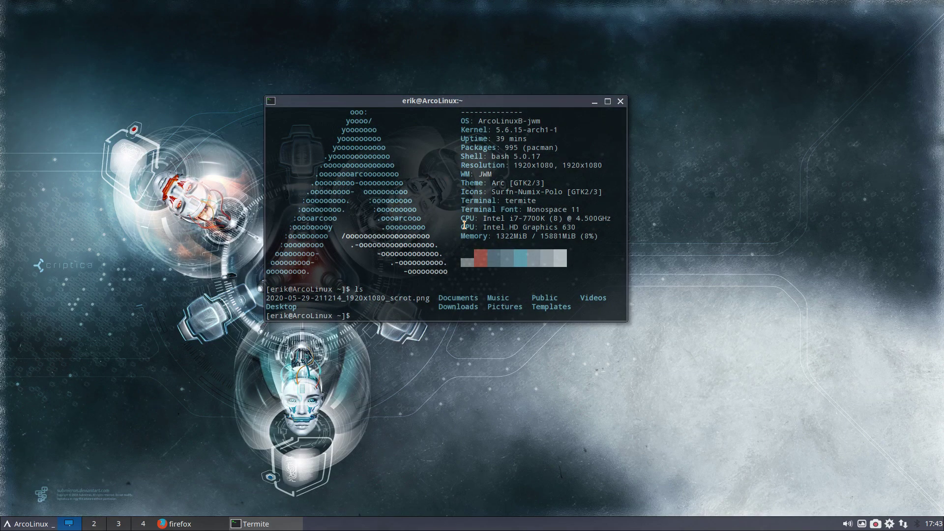
key("ctrl+alt+n")
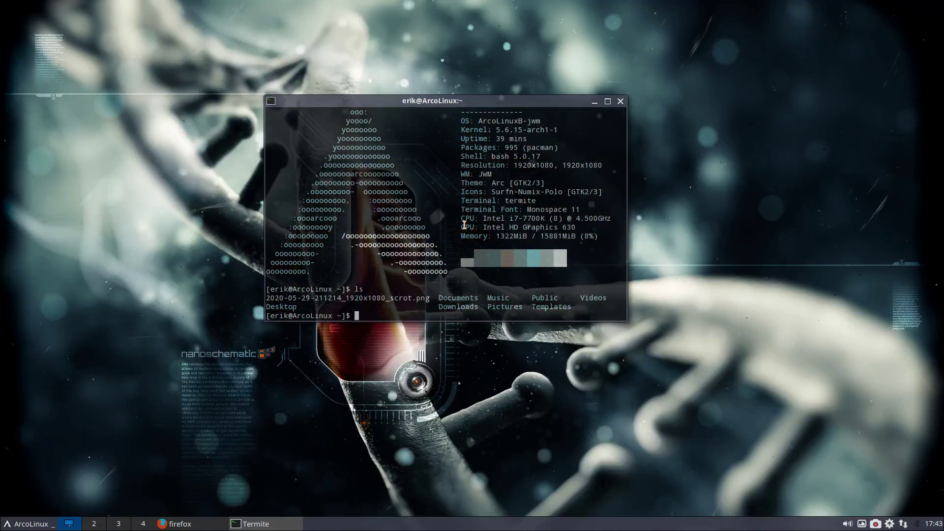
key("ctrl+alt+n")
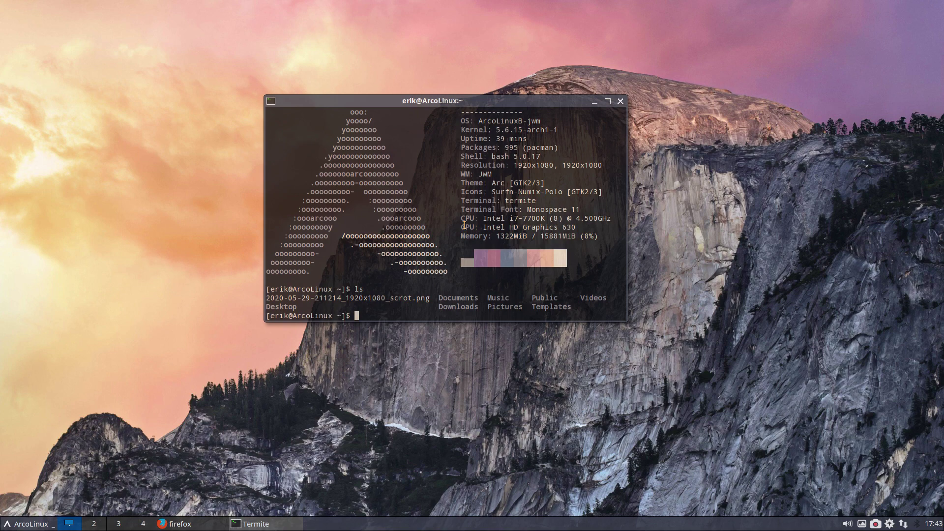
key("ctrl+alt+n")
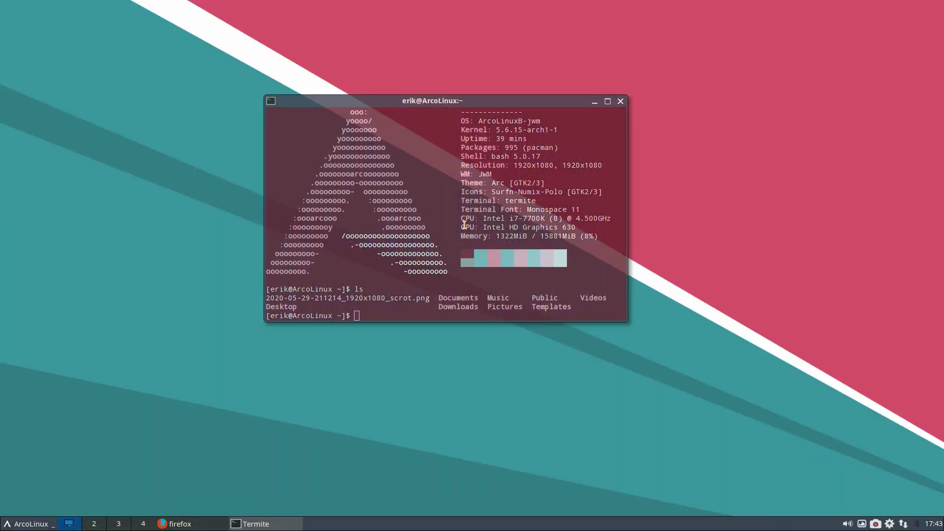
key("ctrl+alt+n")
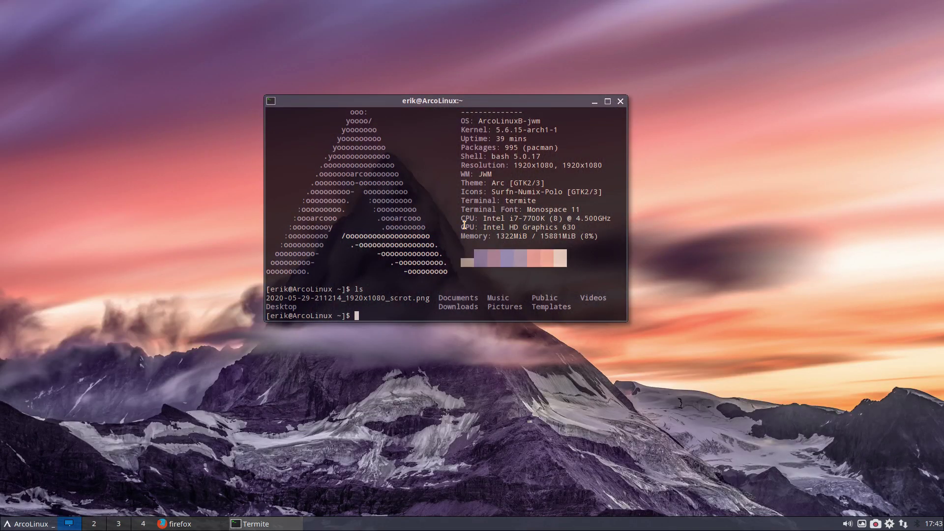
key("ctrl+alt+n")
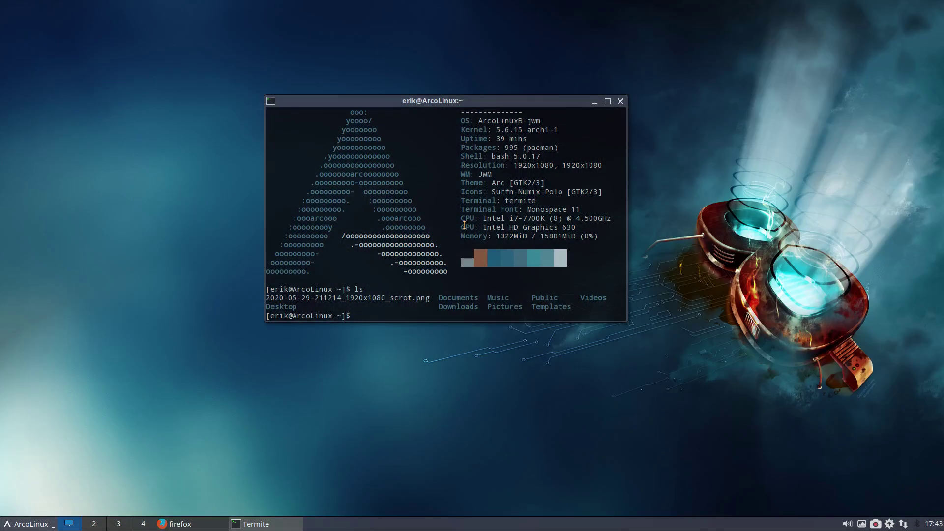
left_click(622, 102)
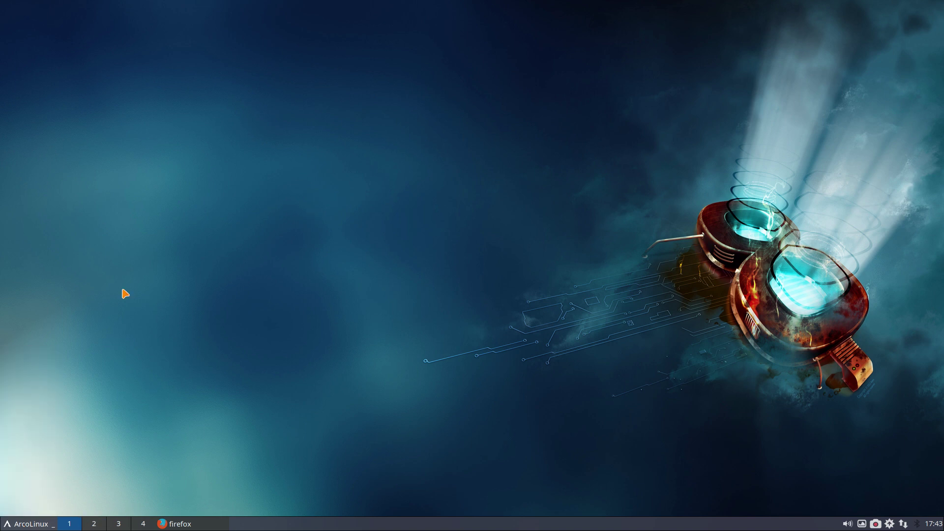
Show the Accessories submenu of the JWM desktop menu.
right_click(142, 128)
mouse_move(177, 166)
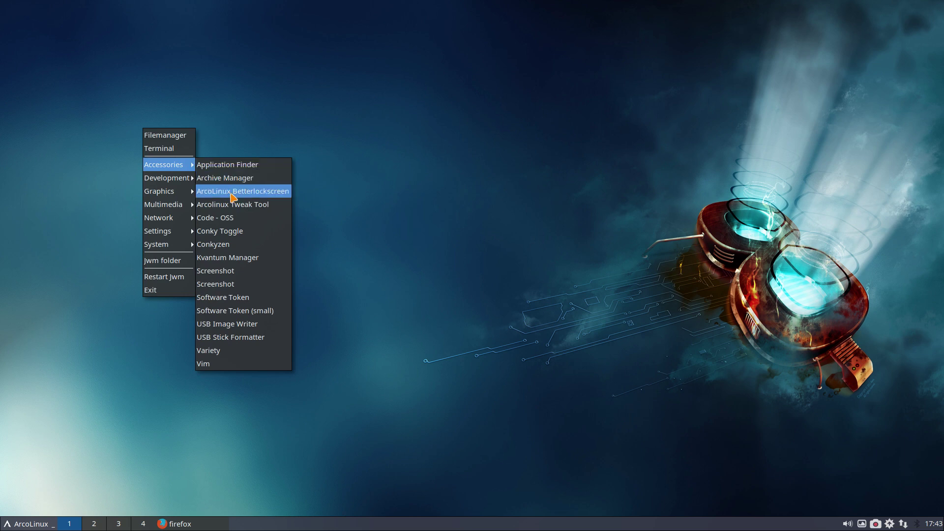
Launch ArcoLinux Tweak Tool, authenticate with the password, and move its window up and right.
left_click(278, 208)
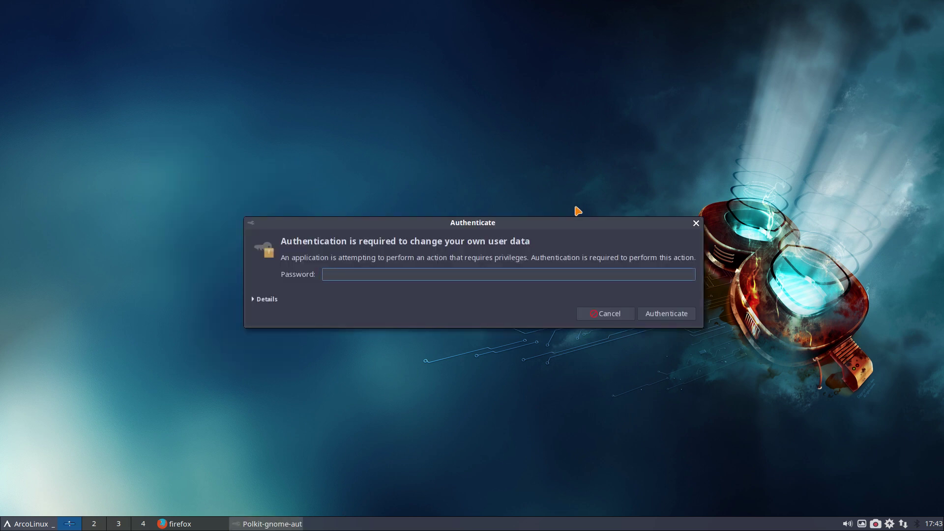
key("Return")
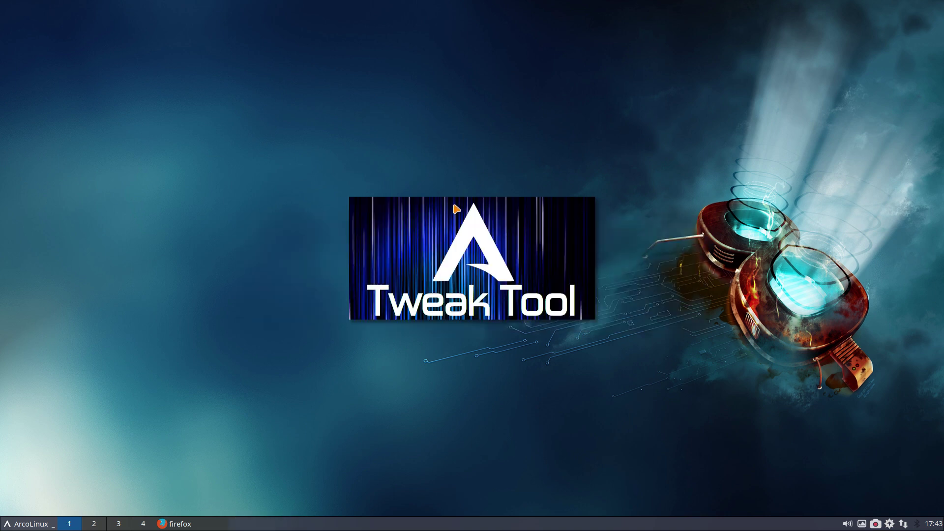
left_click_drag(445, 103, 545, 58)
left_click(382, 125)
left_click(451, 125)
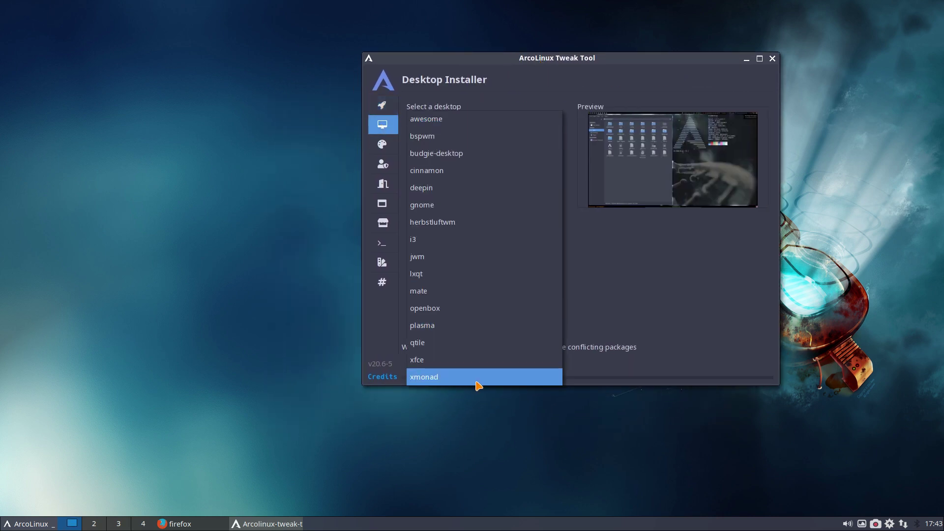
left_click(613, 240)
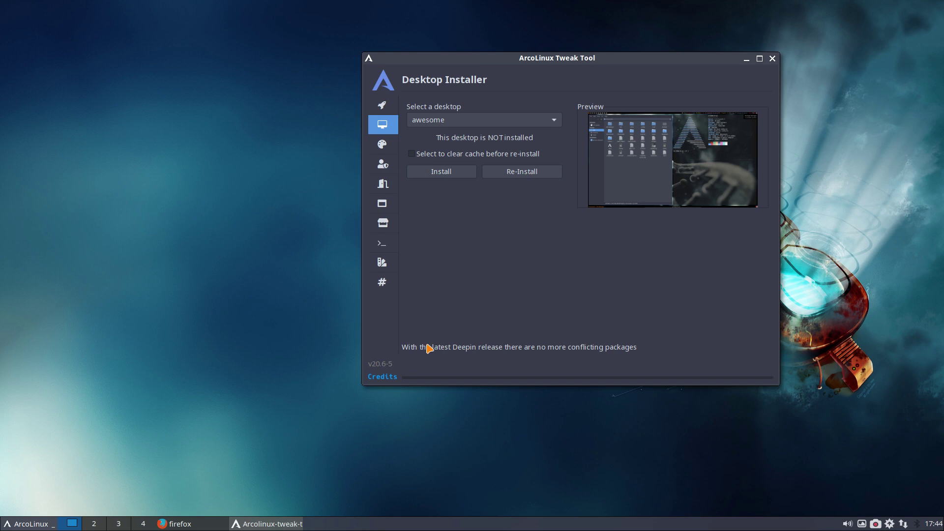
left_click(541, 122)
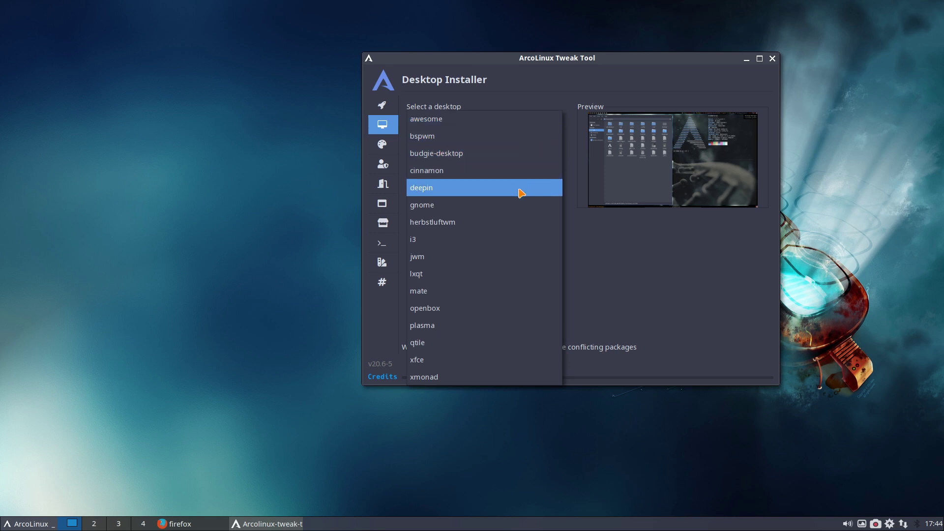
left_click(605, 264)
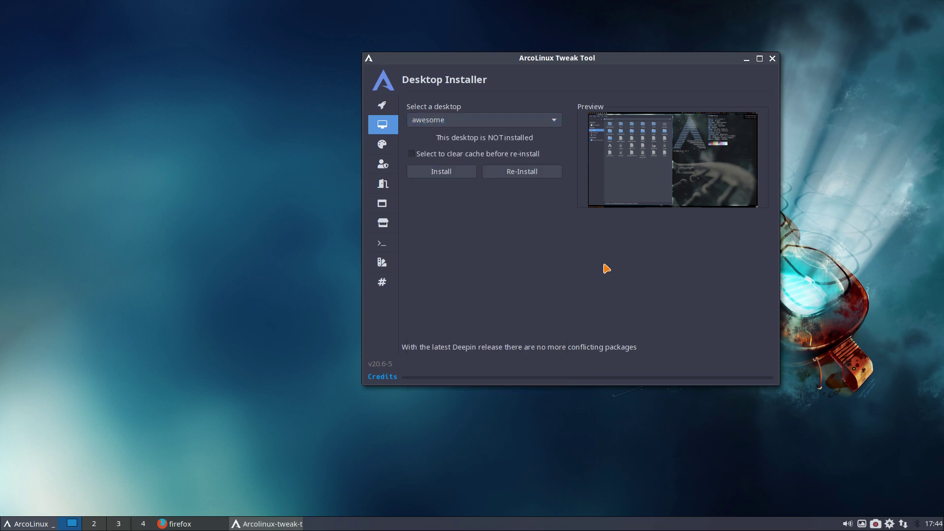
left_click(387, 147)
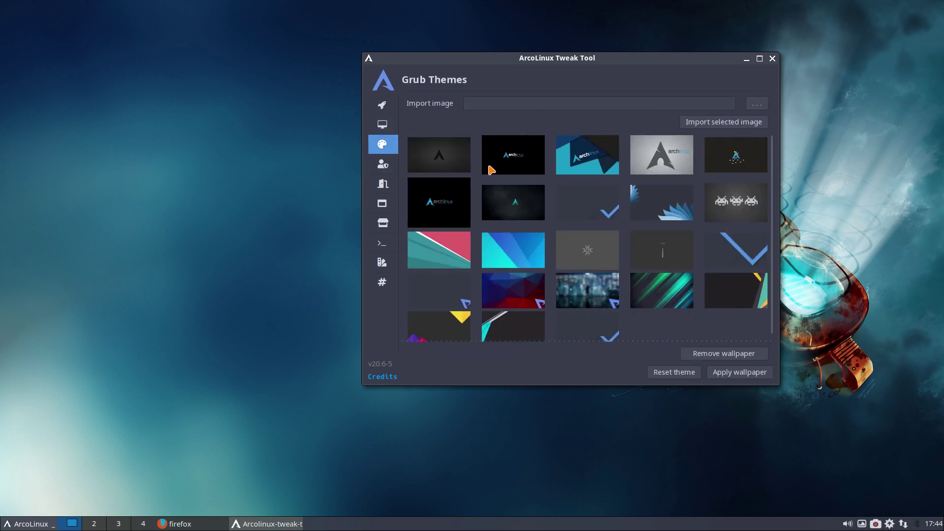
Apply the pink-and-teal Grub wallpaper, view the HBlock Addblocker page, and close the Tweak Tool.
left_click(582, 195)
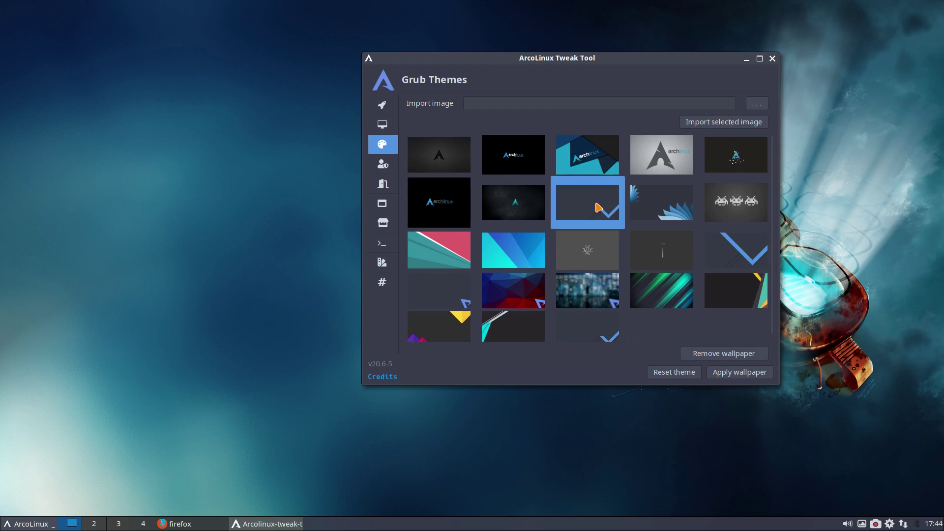
left_click(465, 251)
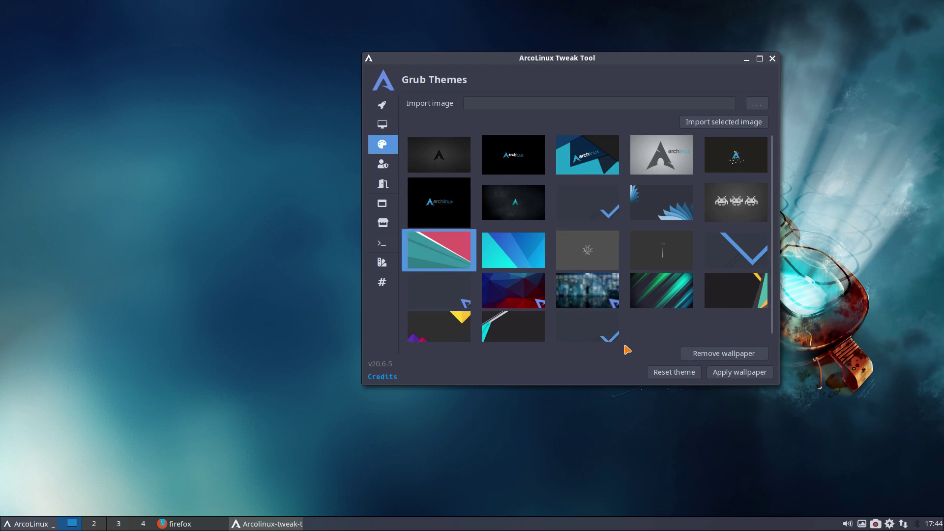
left_click(718, 374)
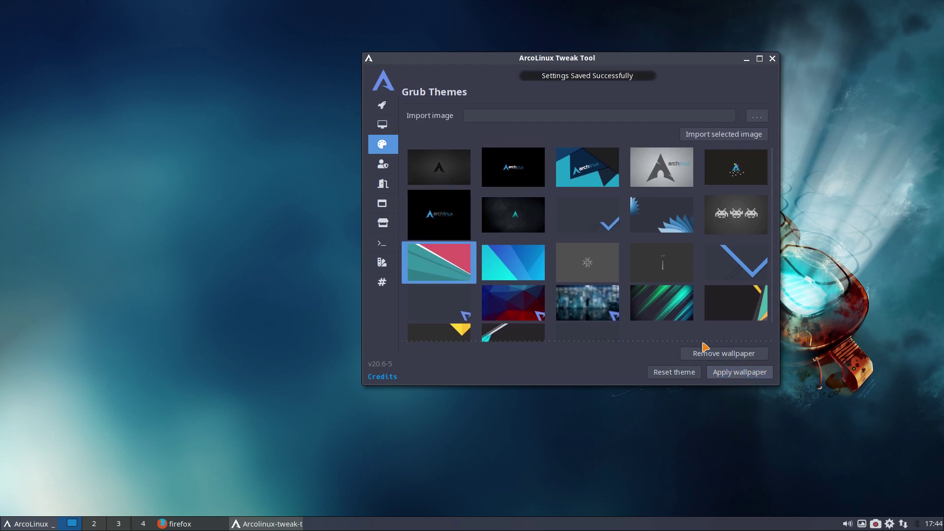
left_click(383, 164)
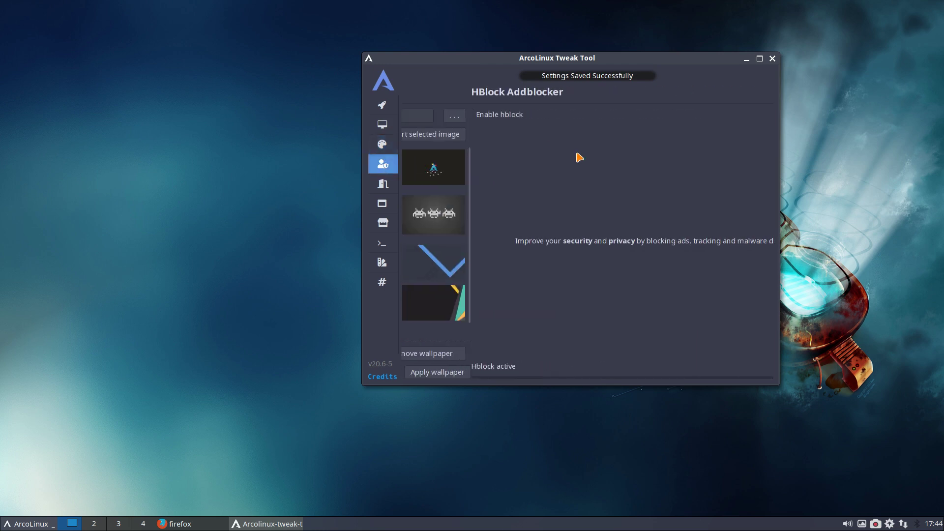
left_click(773, 59)
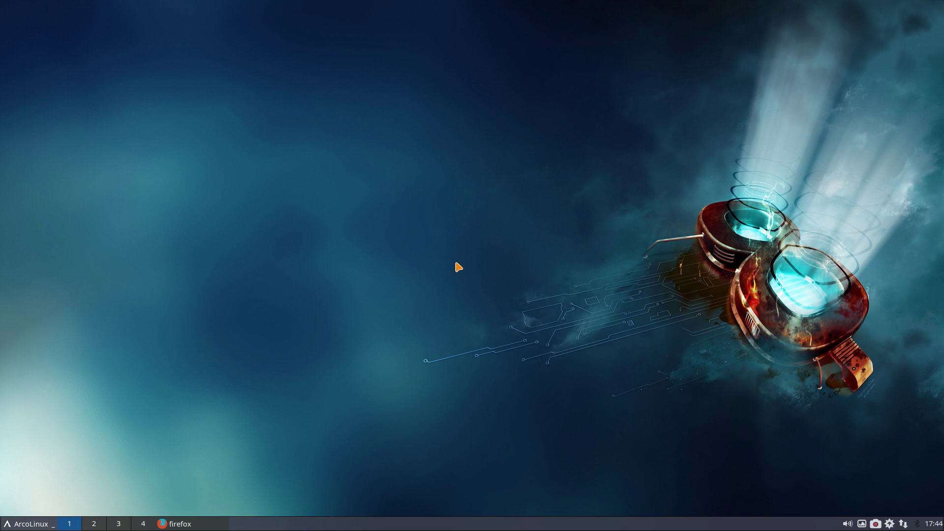
Turn on Conky via Accessories > Conky Toggle and cycle twice to the clock-and-weather theme.
right_click(330, 131)
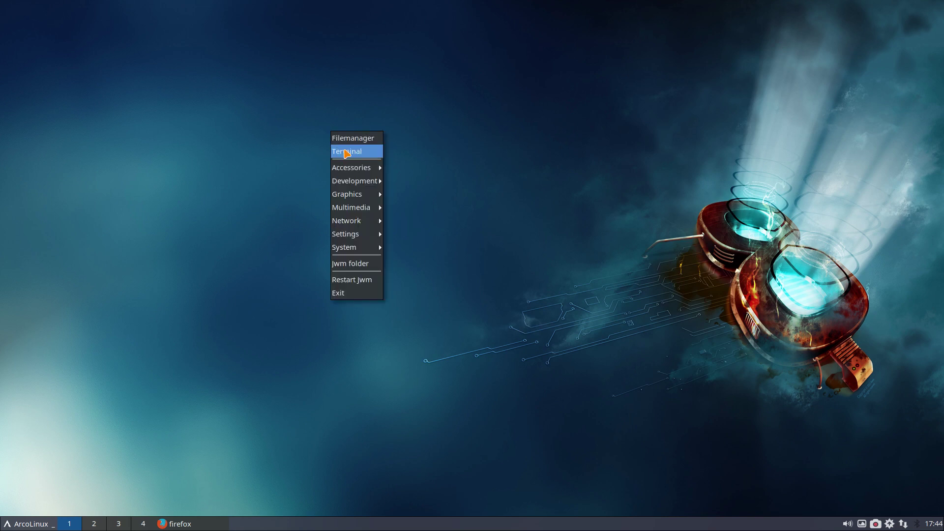
mouse_move(357, 165)
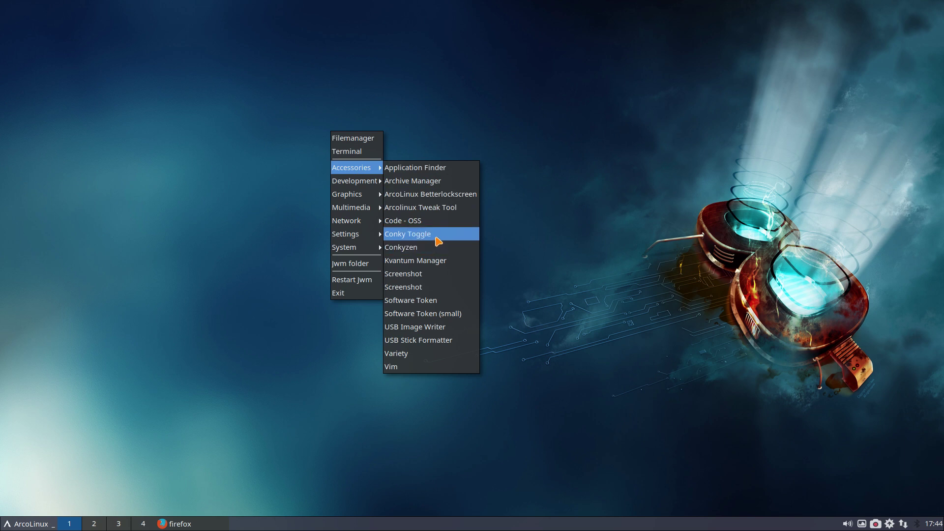
left_click(556, 240)
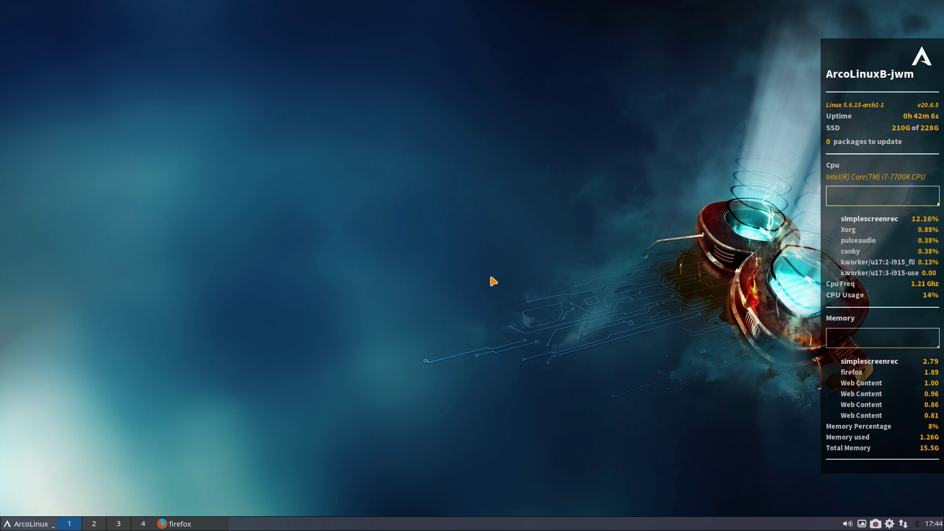
key("ctrl+alt+Next")
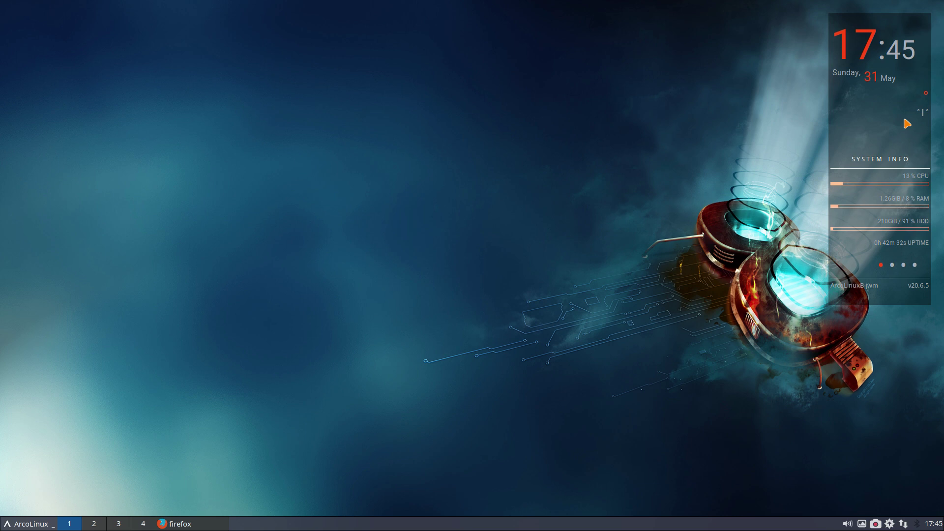
key("ctrl+alt+Next")
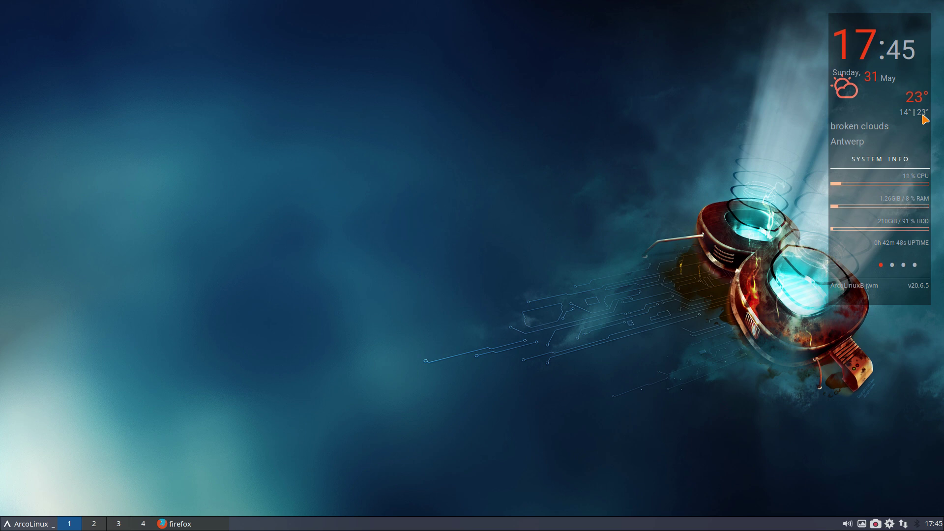
Cycle Conky past word-clock and system-info themes to the green clock-weather panel, then open a neofetch terminal.
key("ctrl+alt+Page_Down")
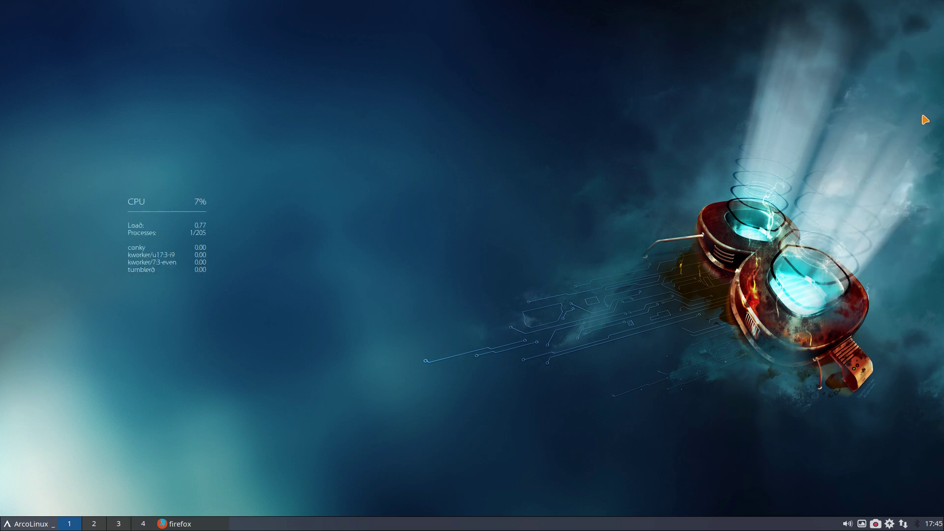
key("ctrl+alt+Page_Down")
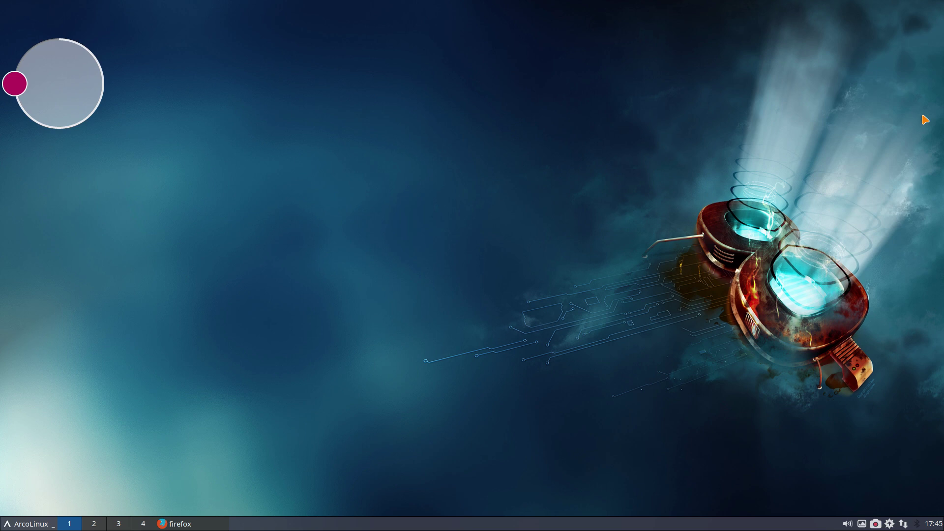
key("ctrl+alt+Page_Down")
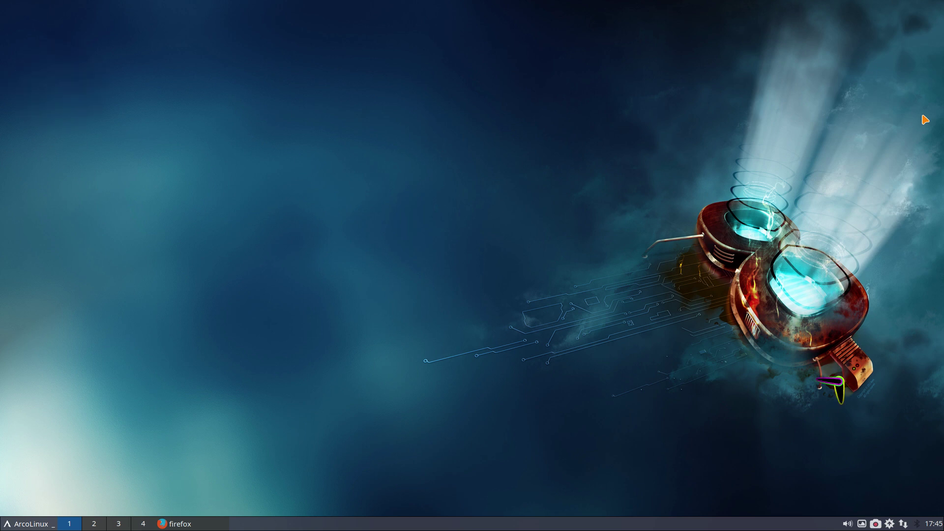
key("ctrl+alt+Page_Down")
key("ctrl+alt+Page_Down")
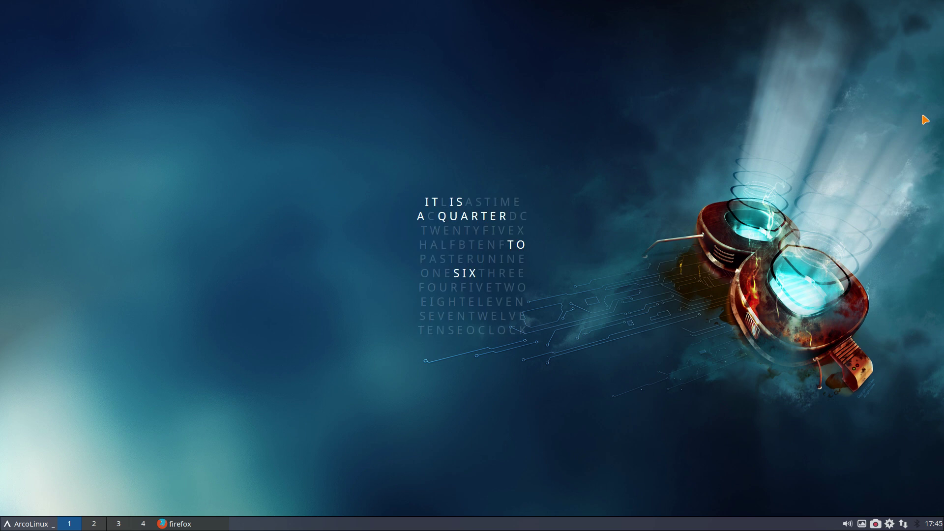
key("ctrl+alt+Page_Down")
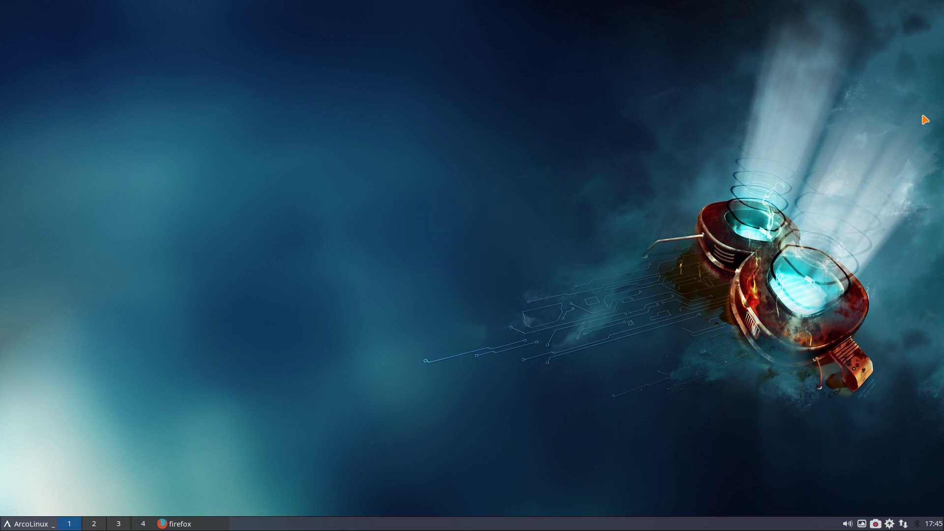
key("ctrl+alt+Page_Down")
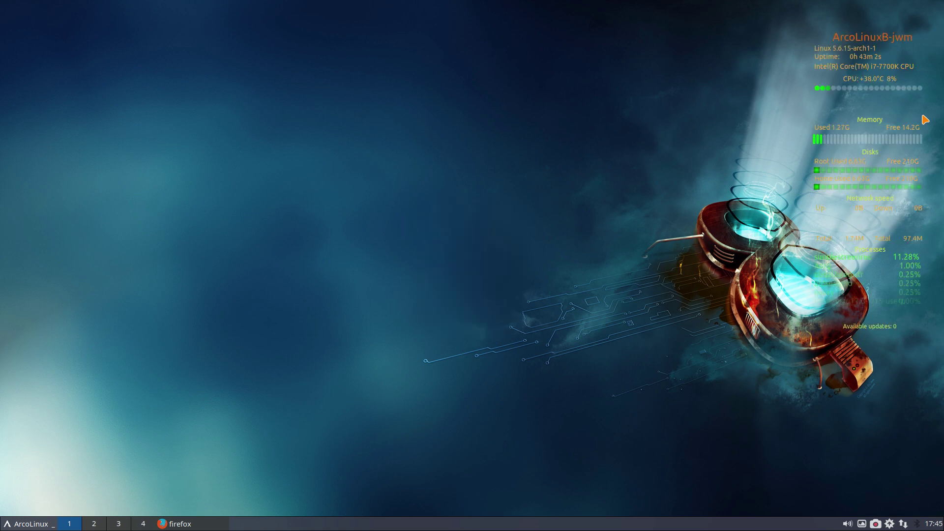
key("ctrl+alt+Page_Down")
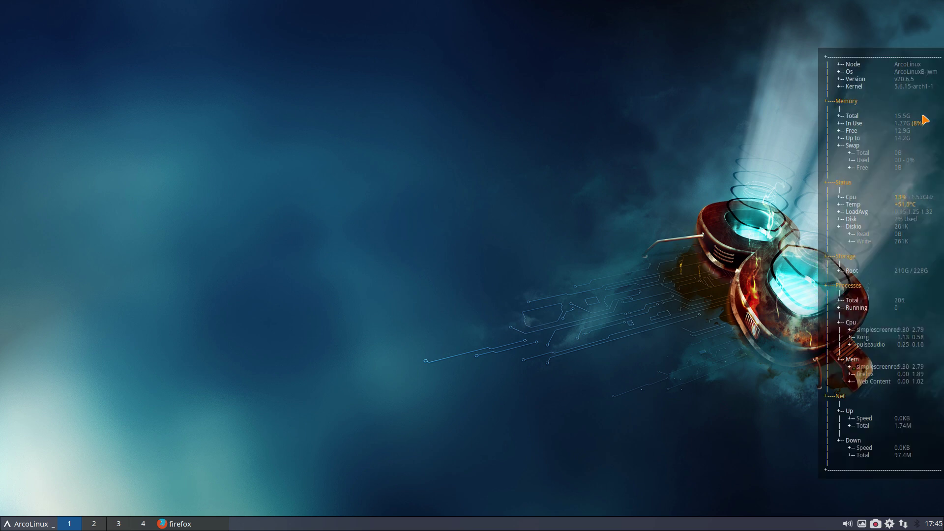
key("super+c")
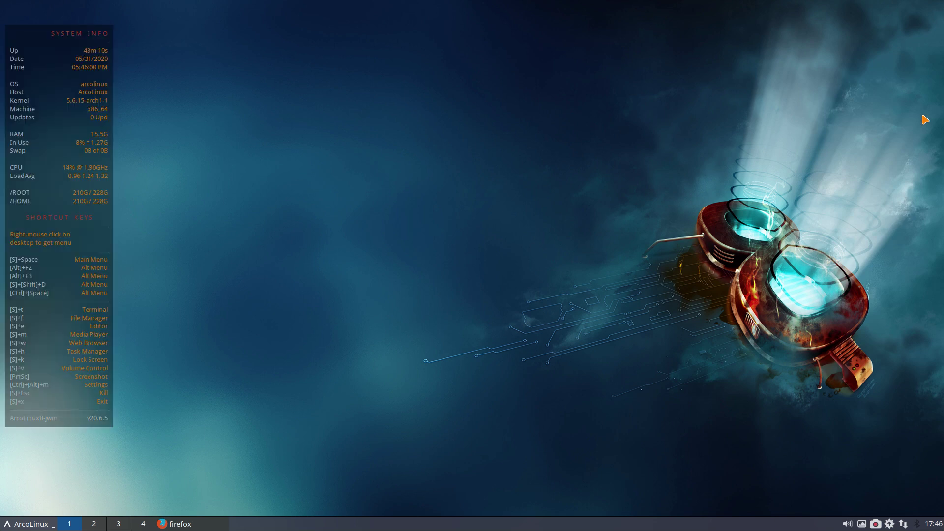
key("ctrl+alt+Next")
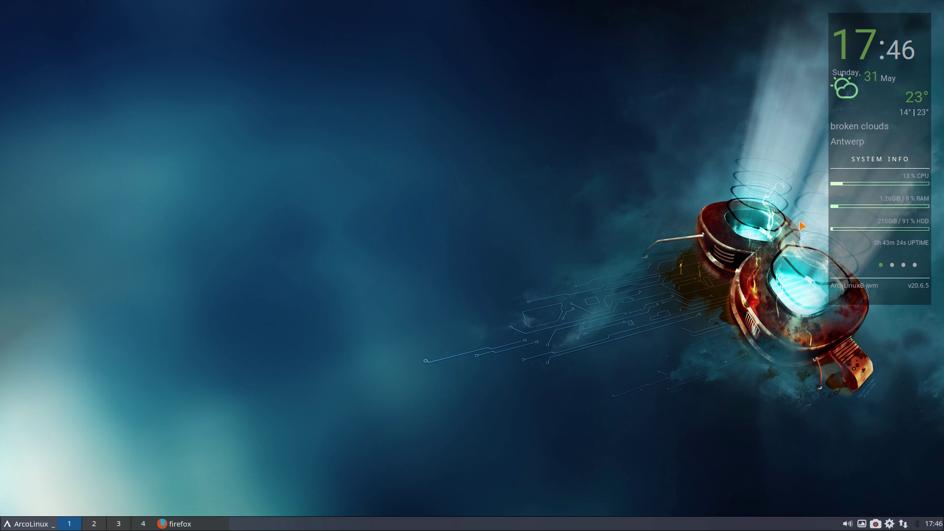
key("super+Return")
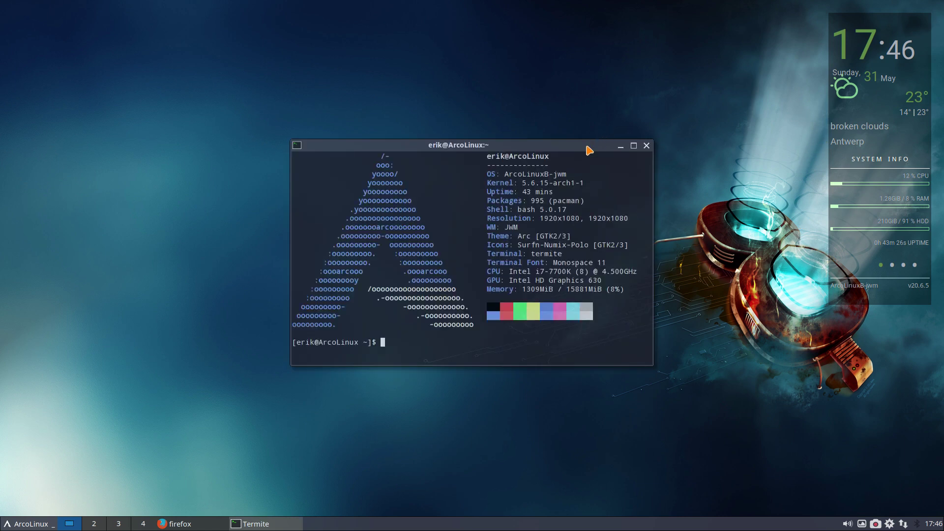
Drag the neofetch Termite window toward the upper right, then close it.
left_click_drag(587, 146, 658, 132)
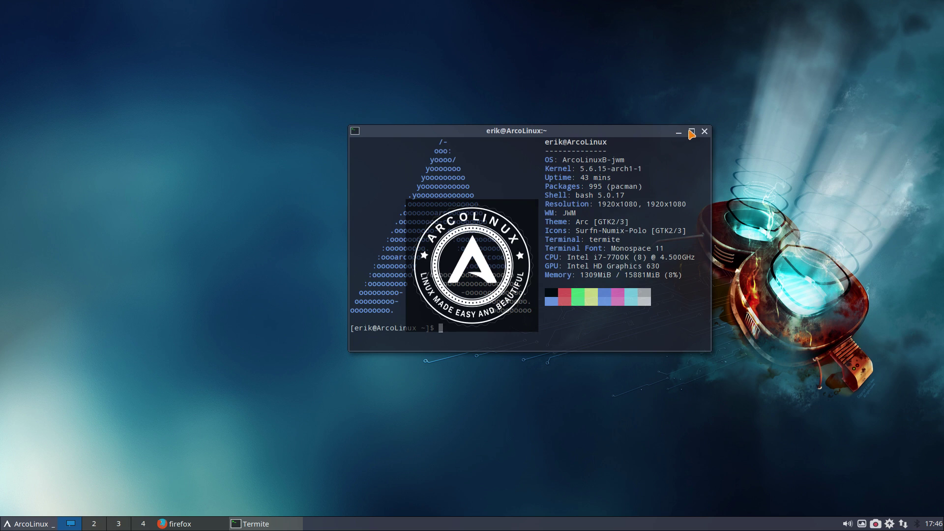
left_click(705, 131)
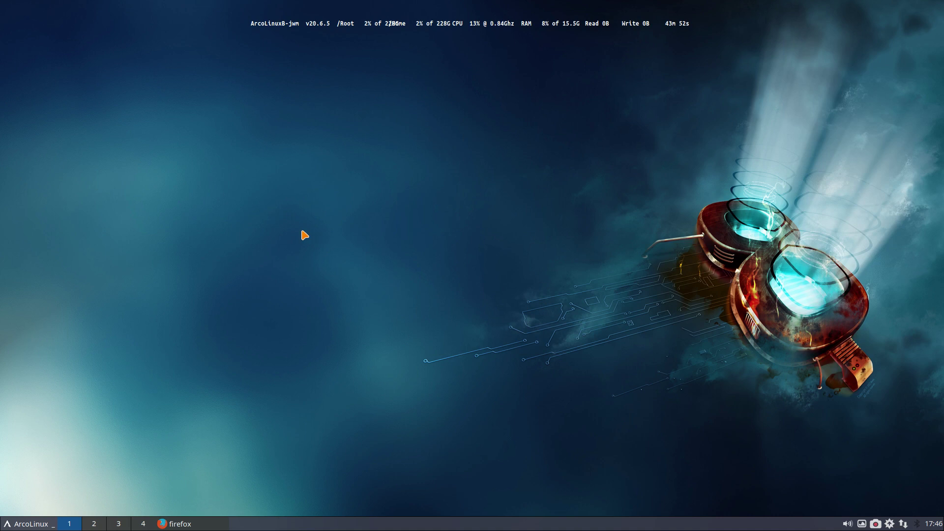
right_click(143, 262)
mouse_move(180, 296)
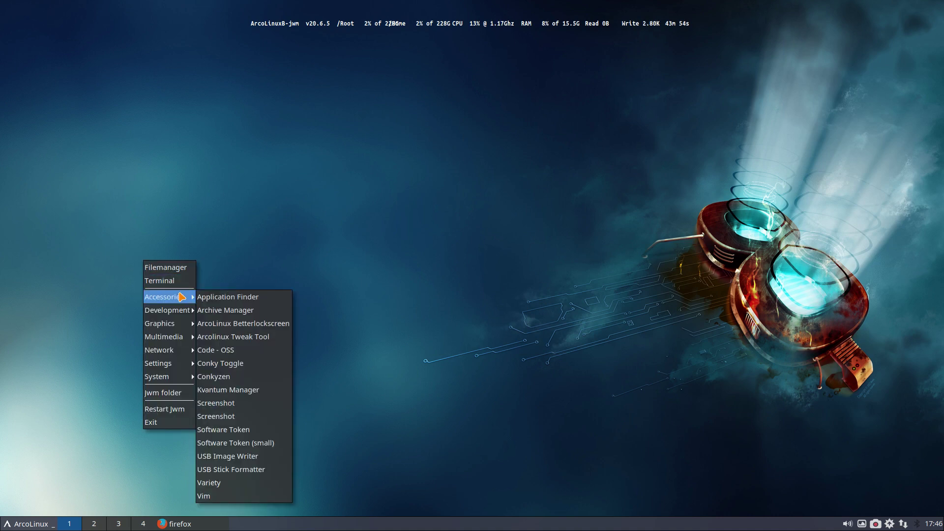
mouse_move(186, 324)
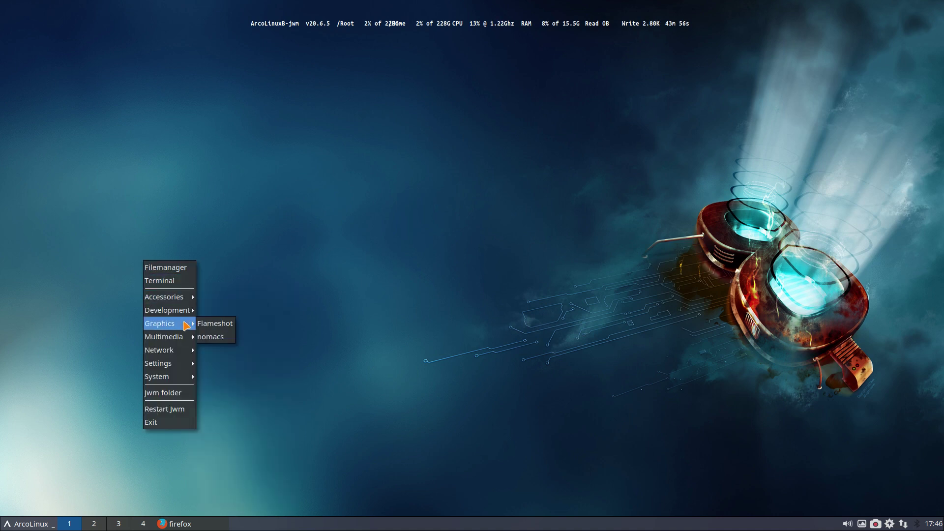
mouse_move(181, 342)
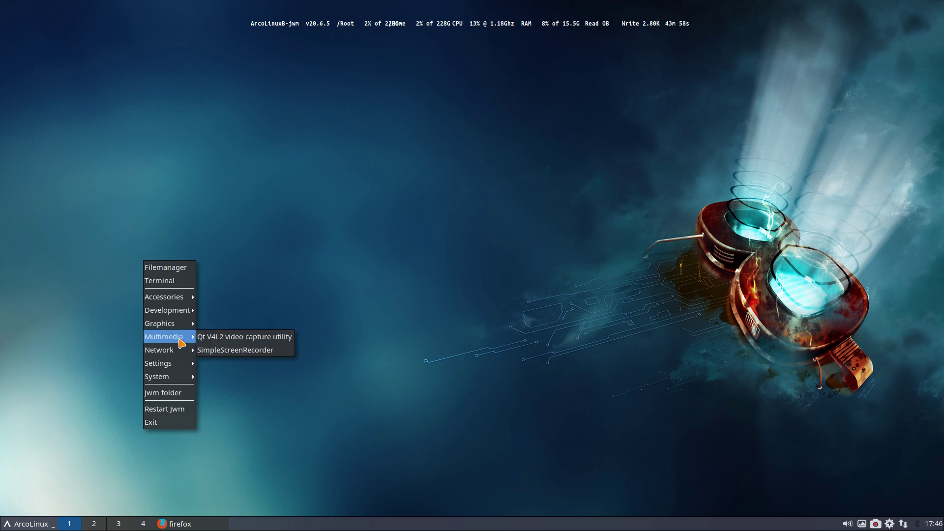
mouse_move(183, 368)
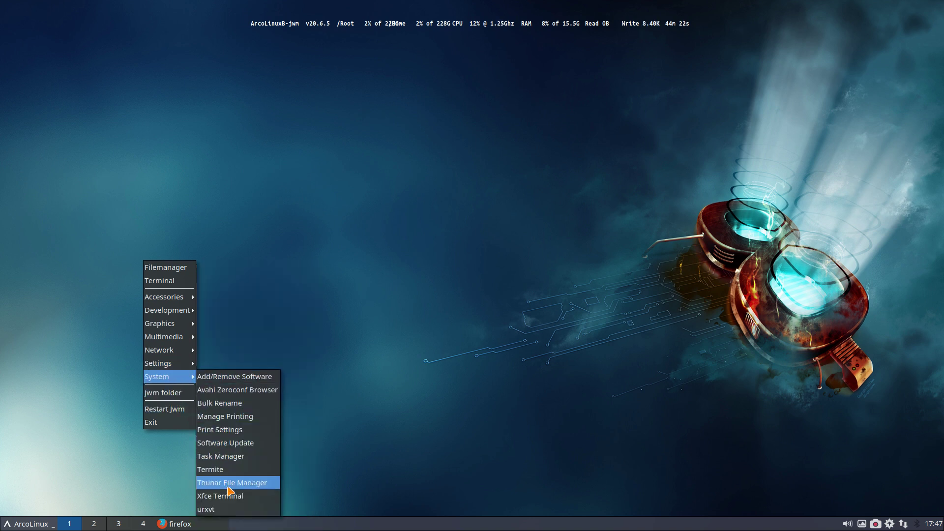
left_click(374, 325)
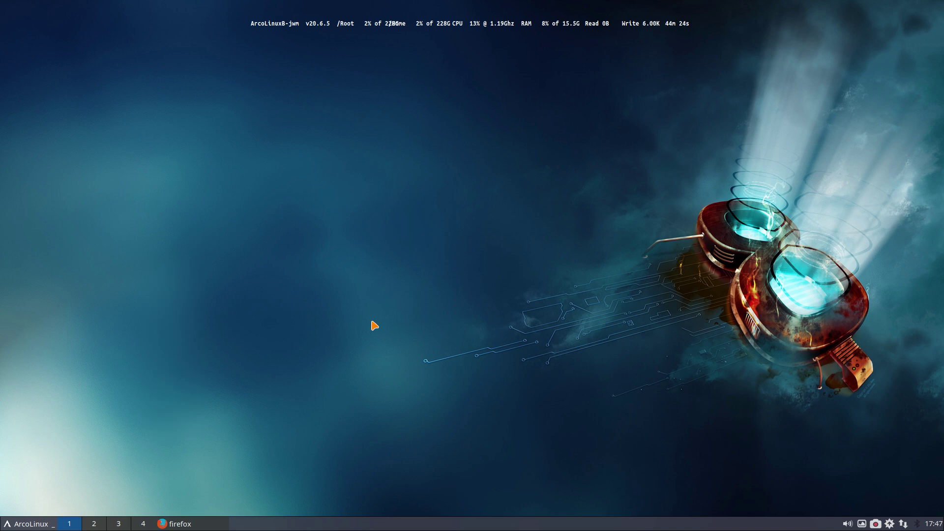